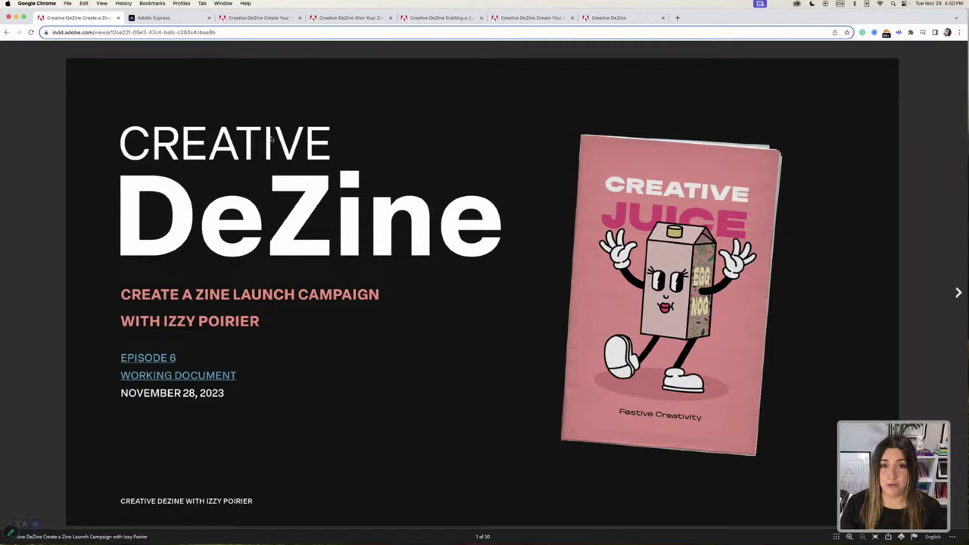
Browse the Episode 1, 2 and 3 decks, then show the Episode 6 deck's BIG GIVE AWAY! slide.
left_click(250, 19)
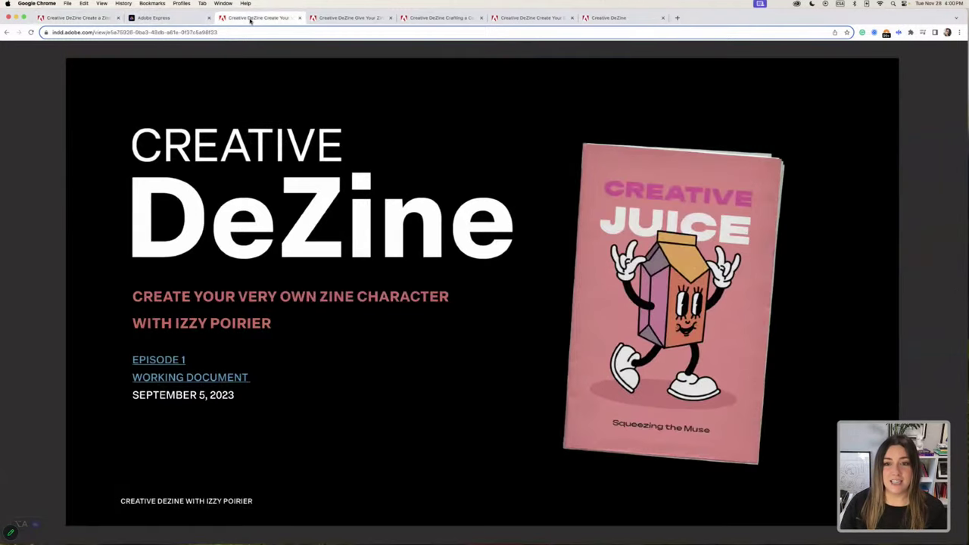
left_click(334, 20)
left_click(425, 20)
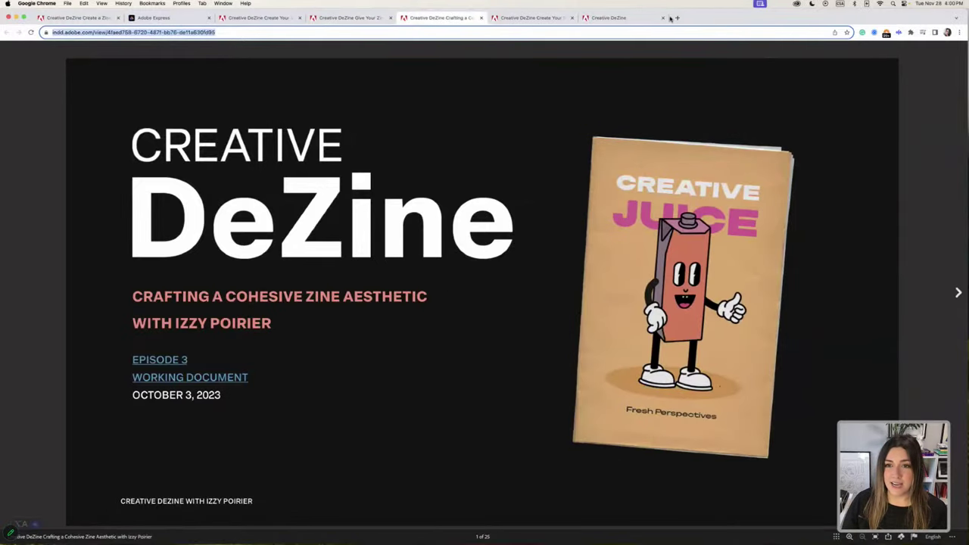
left_click(248, 19)
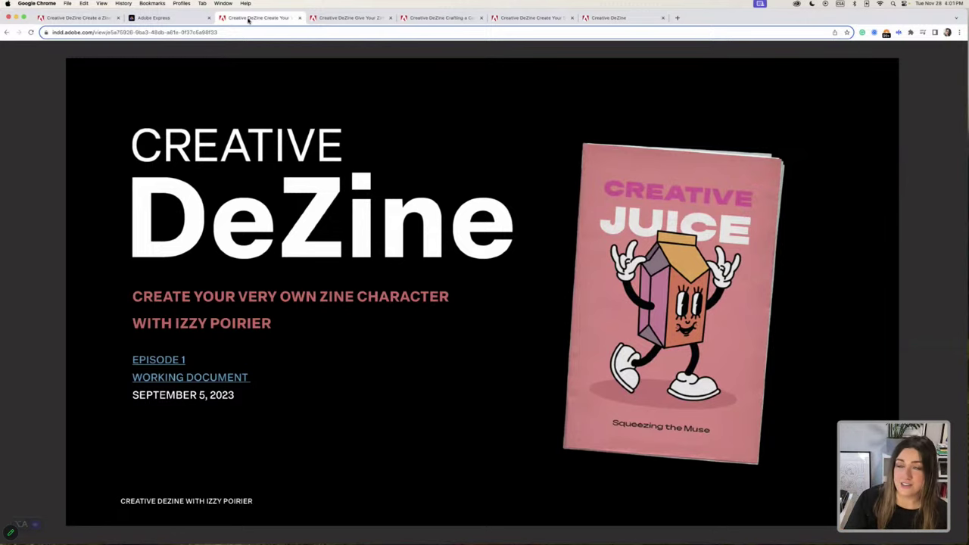
left_click(80, 17)
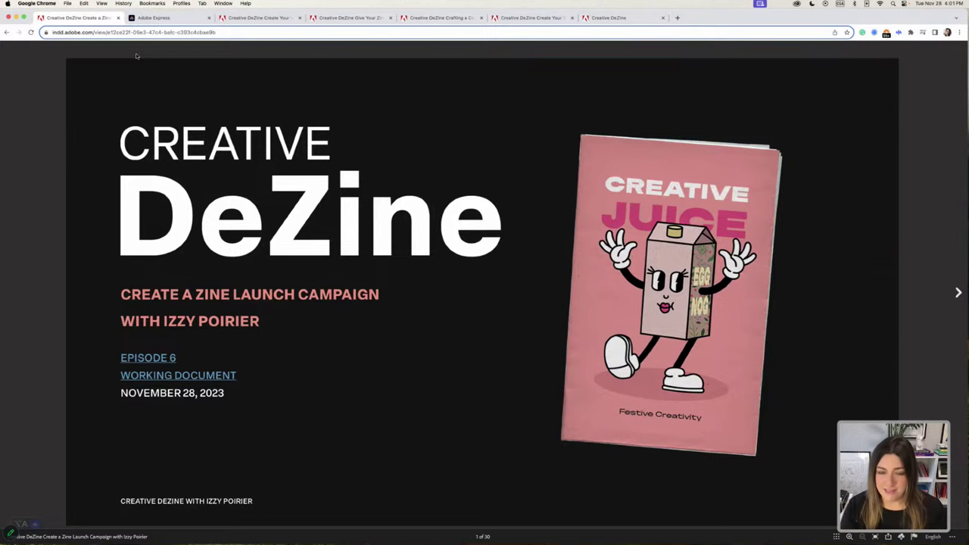
key("Right")
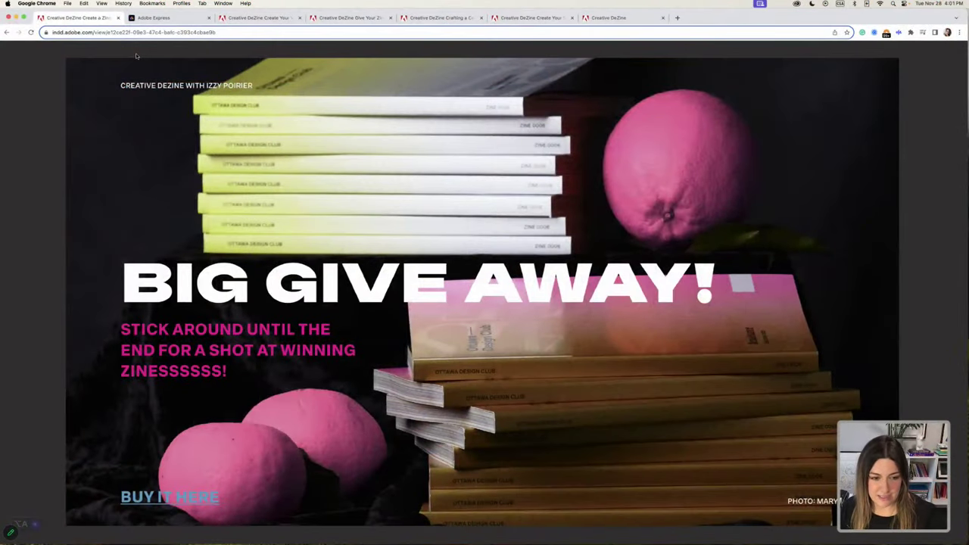
Page Episode 6 through the Creative Juice photo, WHAT'S A ZINE?, THE PROJECT and AI TO PENCIL slides.
mouse_move(698, 134)
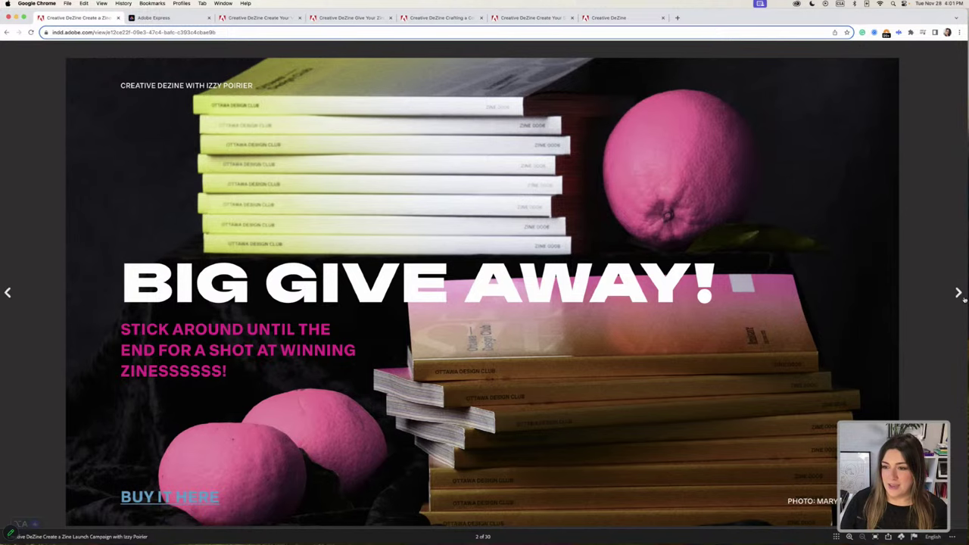
key("Right")
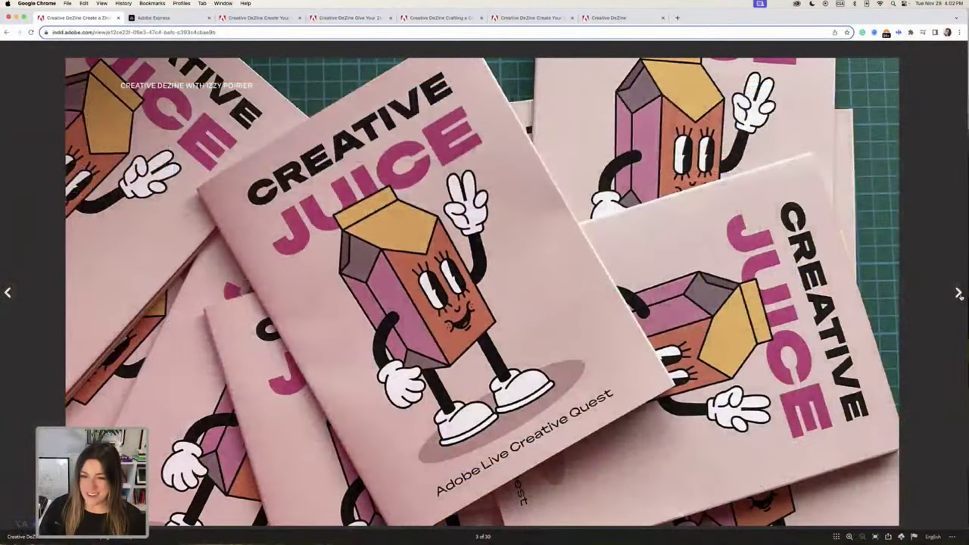
key("Right")
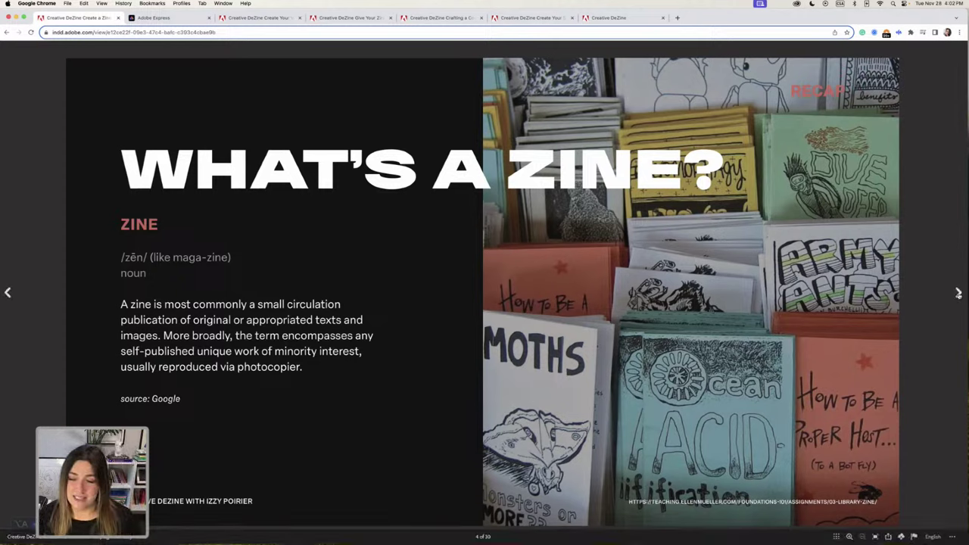
left_click(957, 293)
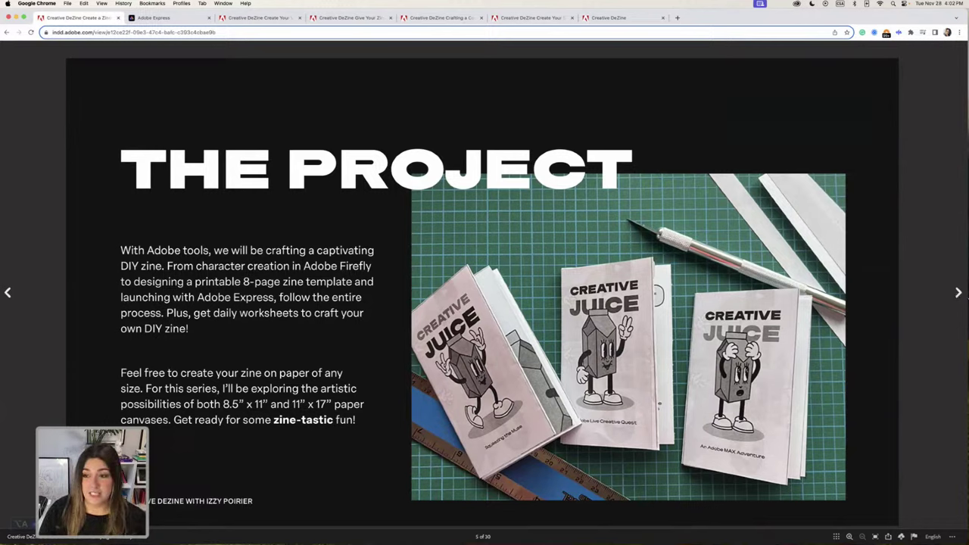
left_click(957, 293)
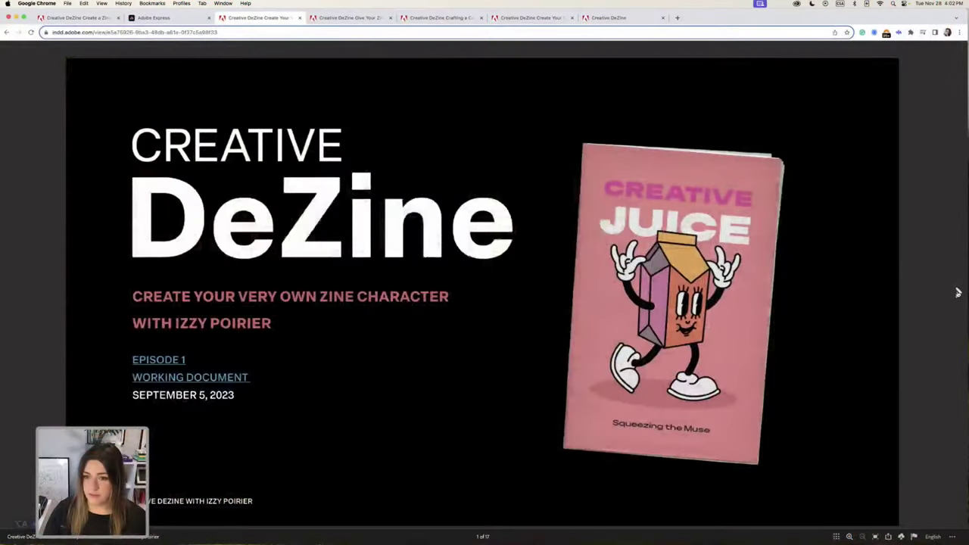
Page the Episode 1 deck past character ideas 1–3 to the carton collage, page 10 of 17.
left_click(958, 292)
left_click(957, 293)
left_click(958, 292)
left_click(958, 292)
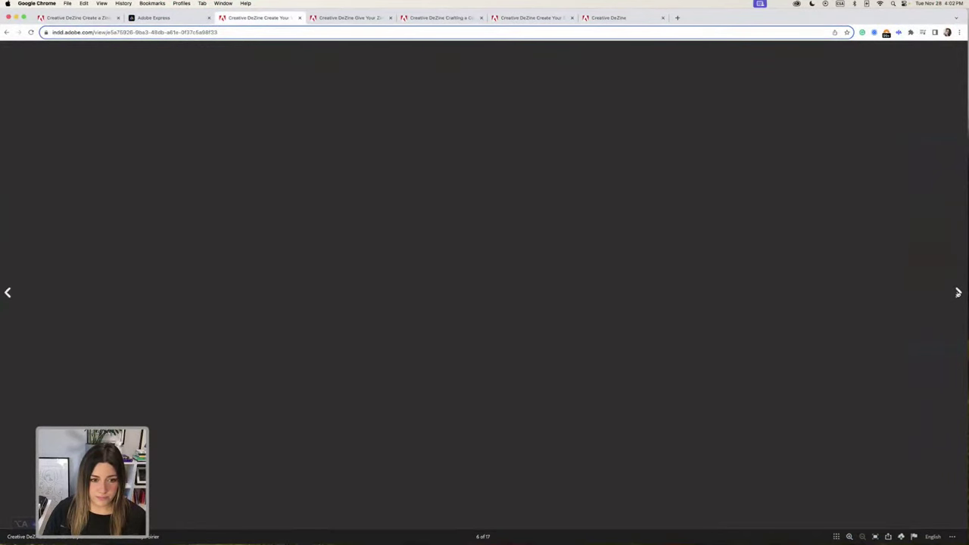
left_click(958, 292)
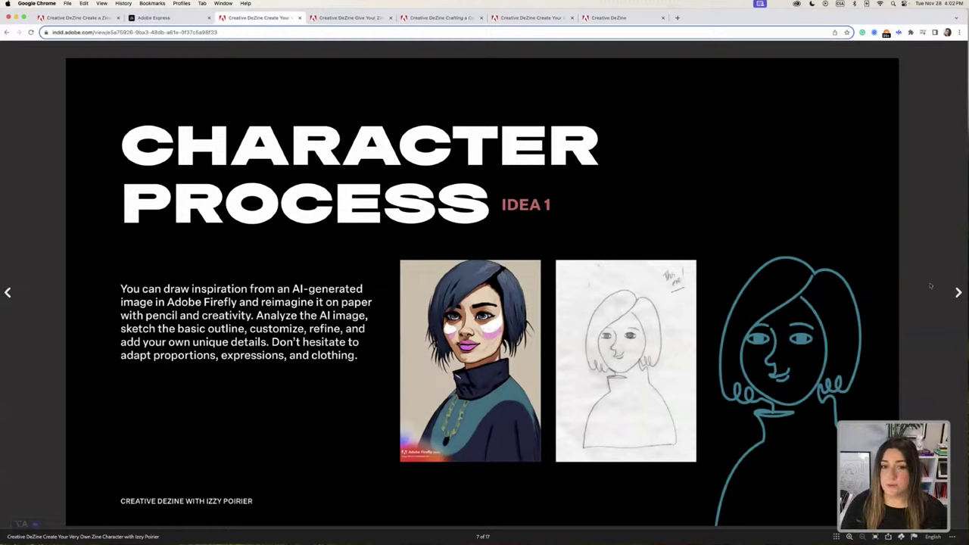
left_click(957, 293)
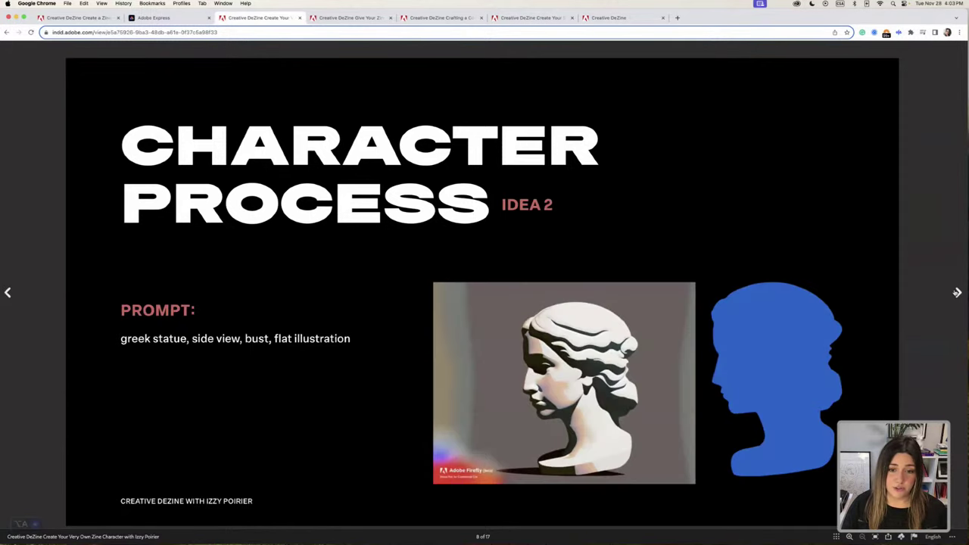
left_click(957, 292)
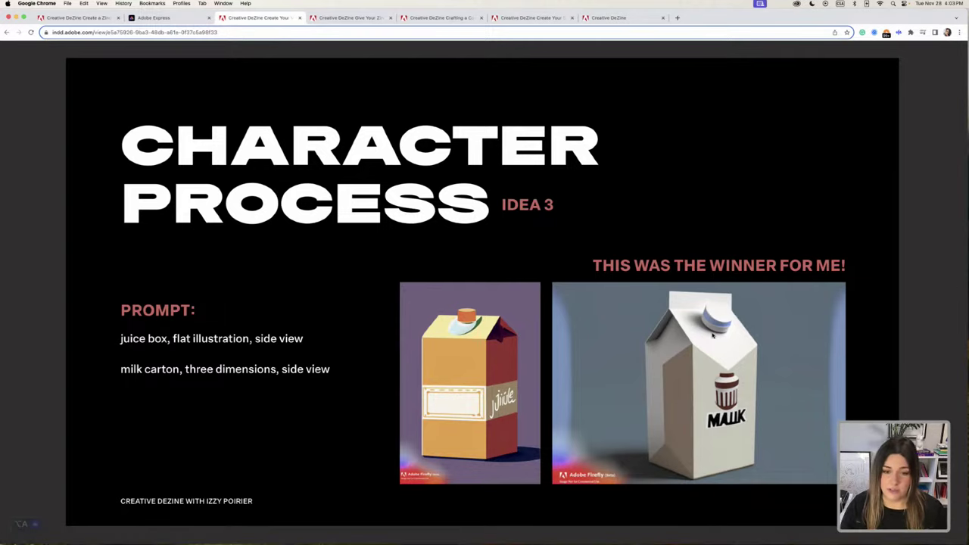
left_click(958, 293)
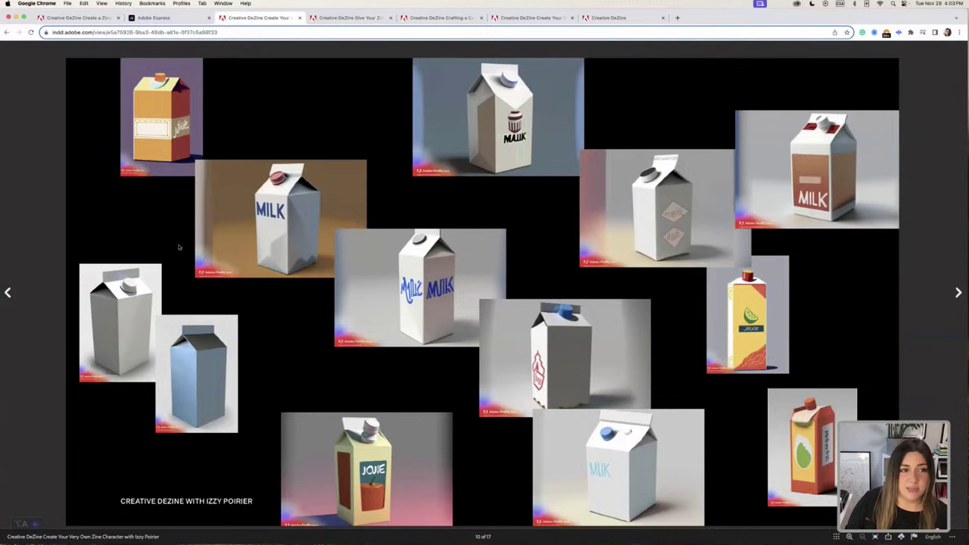
In Episode 6, page from MASCOT FEATURES to VISUAL IDENTITY, then launch Illustrator 2024.
left_click(83, 17)
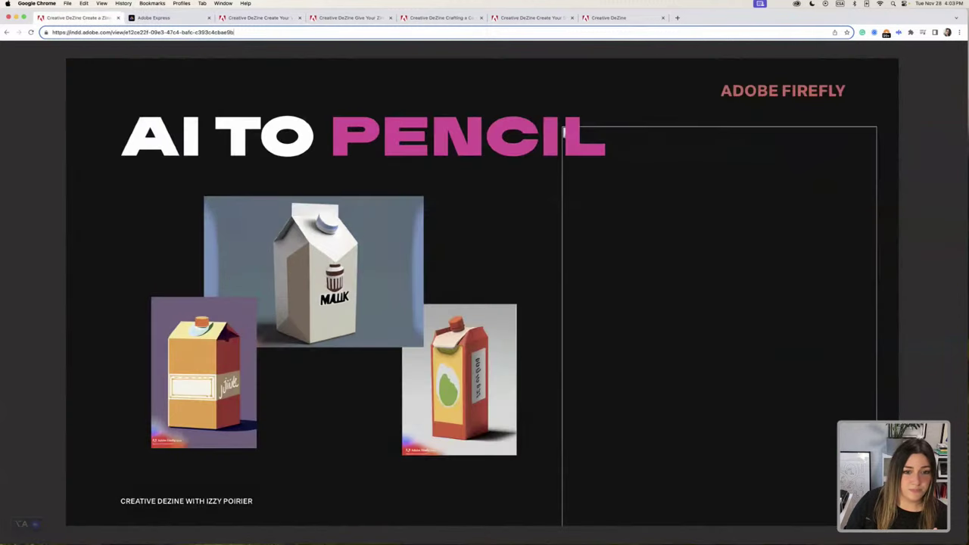
left_click(959, 293)
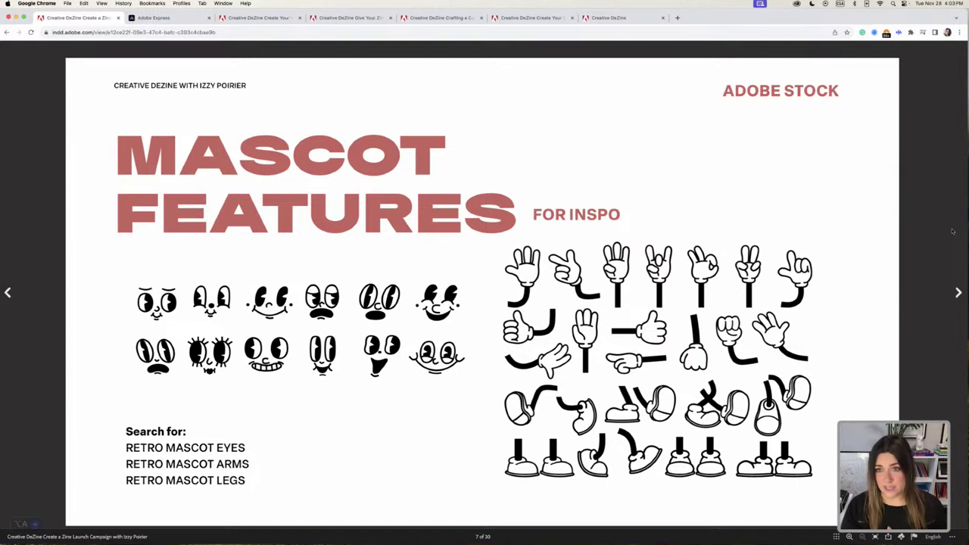
left_click(960, 293)
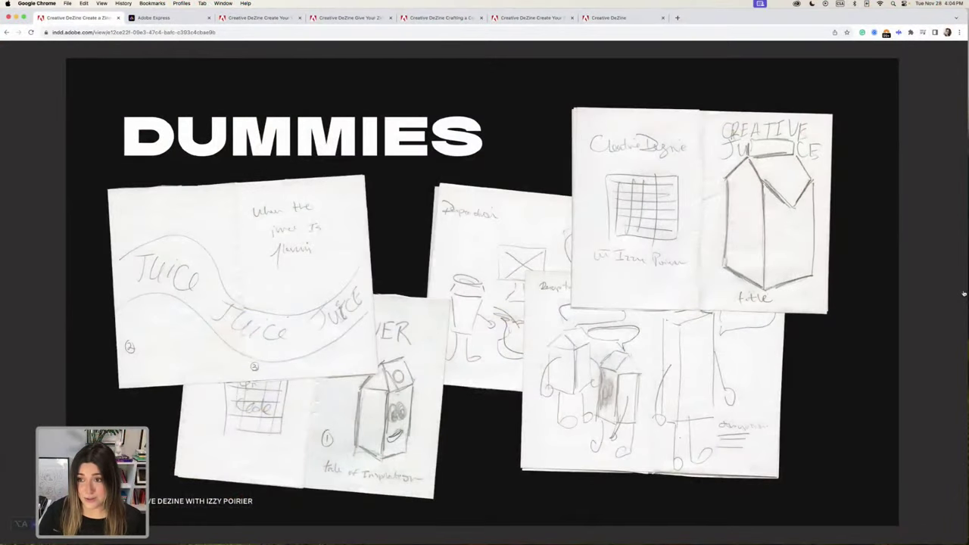
left_click(963, 293)
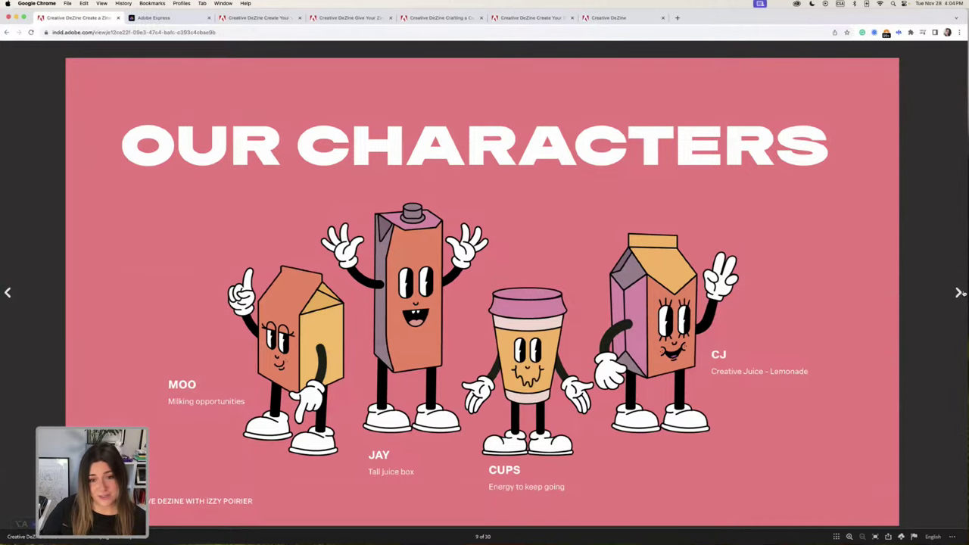
left_click(962, 293)
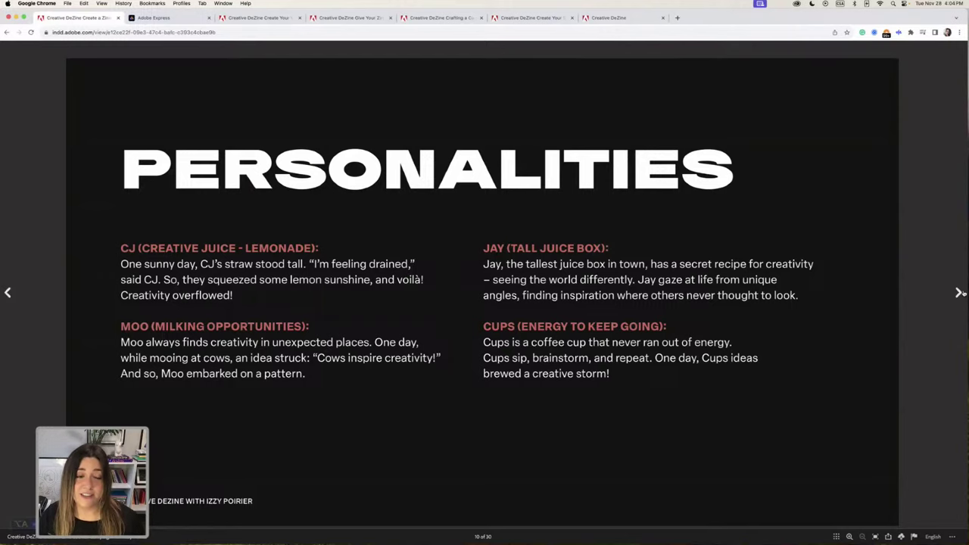
left_click(962, 293)
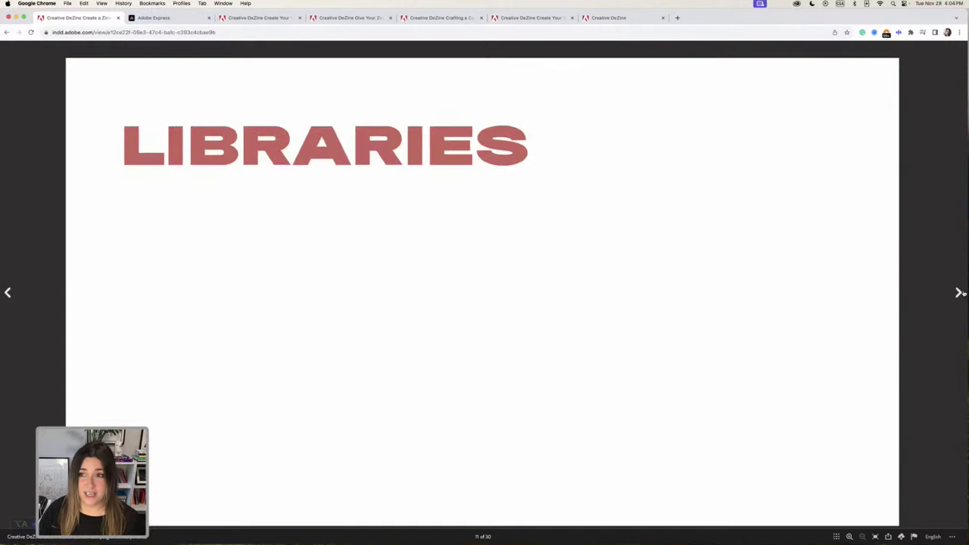
left_click(962, 293)
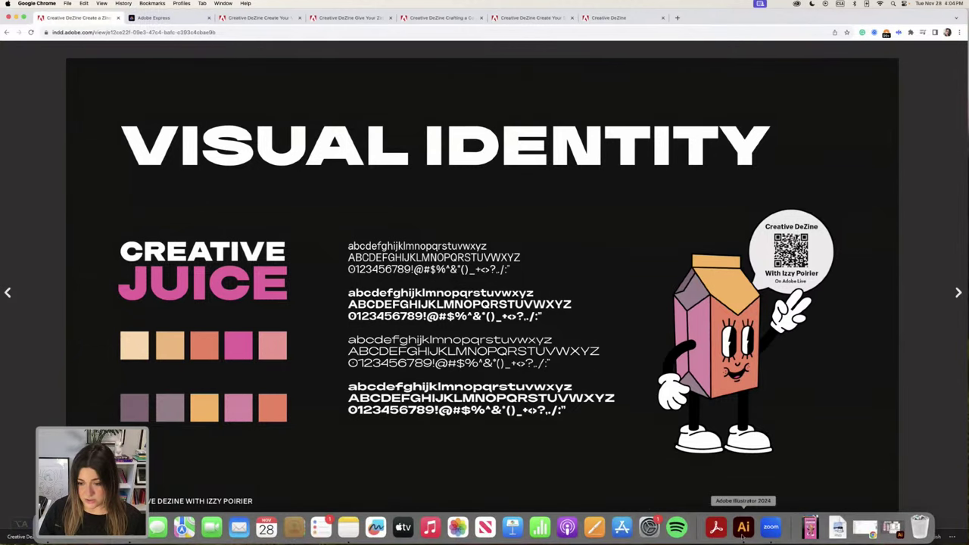
left_click(747, 528)
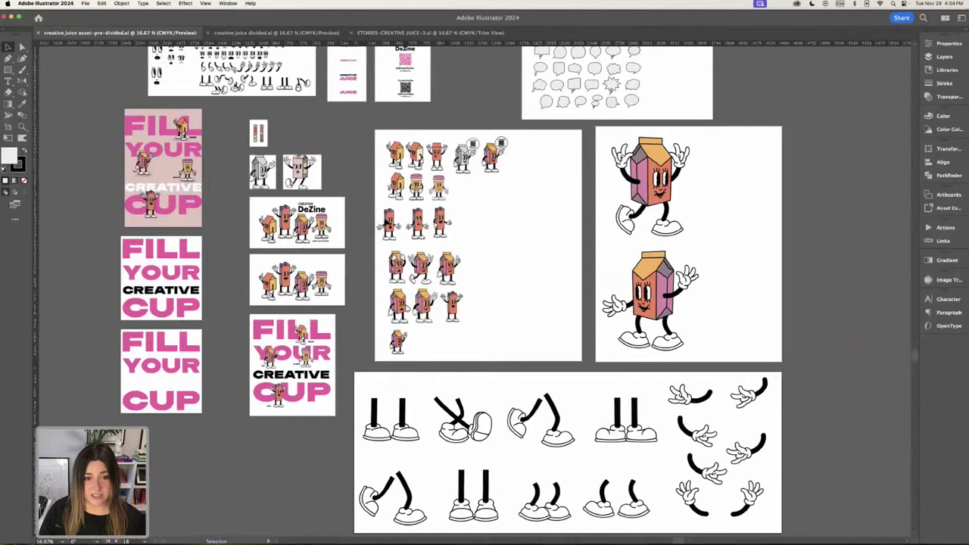
Survey the asset file's artboards, then return to Chrome's VISUAL IDENTITY slide.
scroll(449, 201, "up", 5)
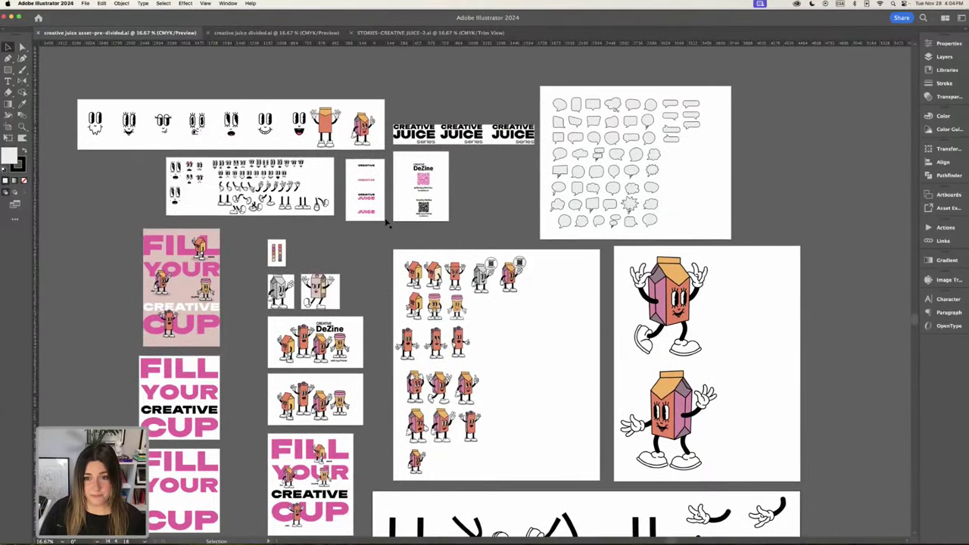
scroll(449, 201, "down", 2)
scroll(449, 202, "right", 2)
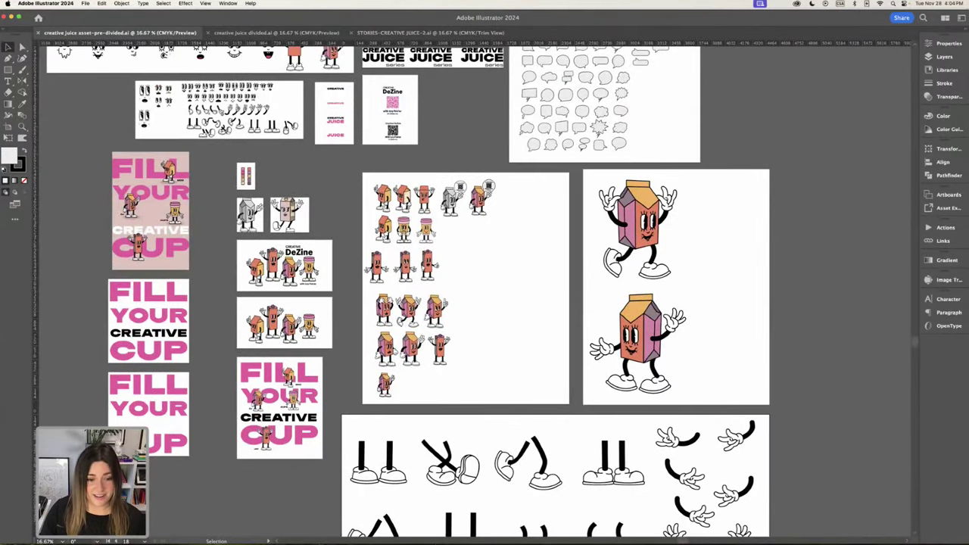
mouse_move(170, 528)
left_click(388, 528)
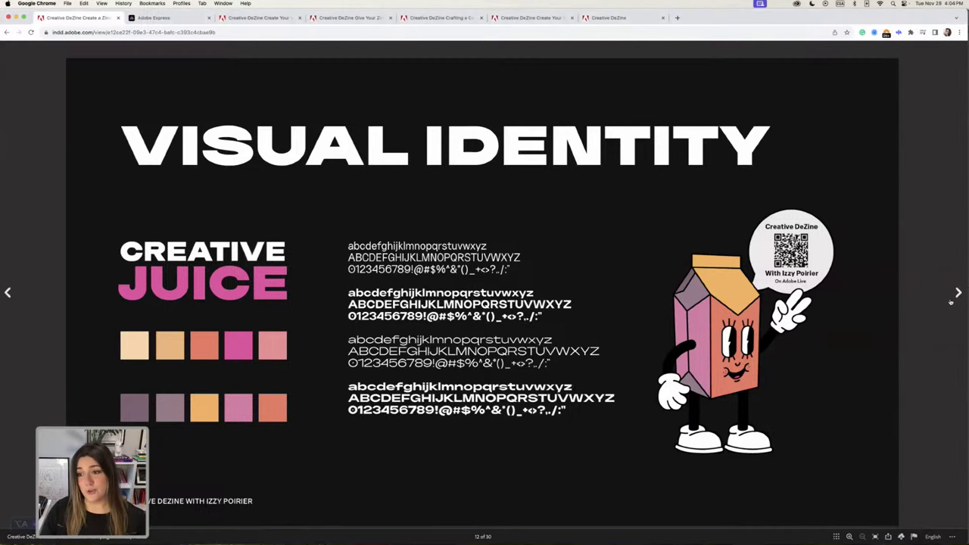
Advance from STORIES EXAMPLE through the zine design, folding and cutting slides to MERCH, page 20.
left_click(958, 293)
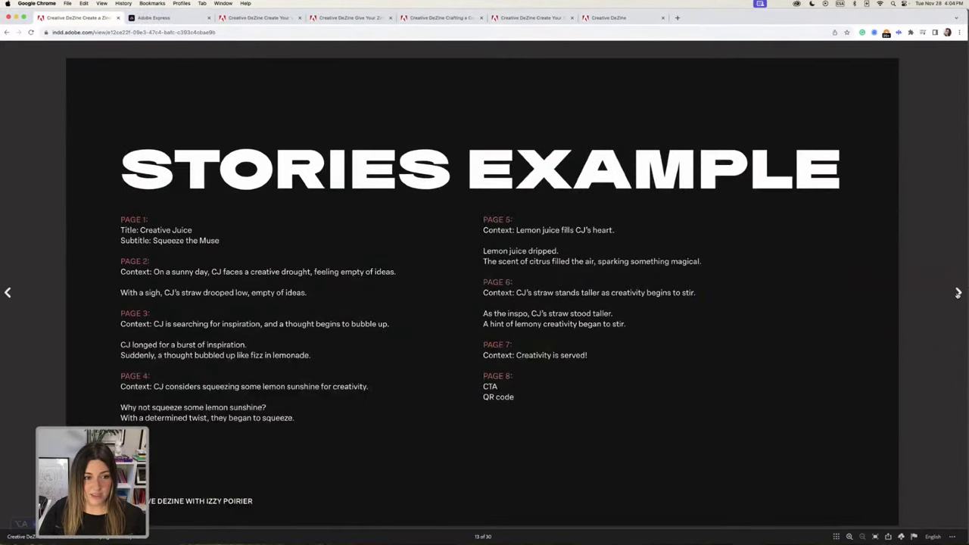
left_click(958, 293)
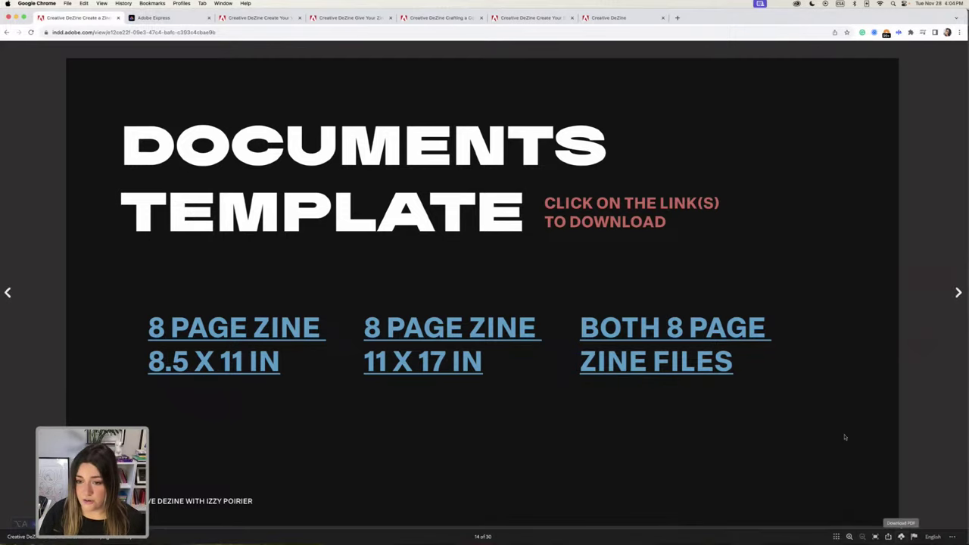
key("Right")
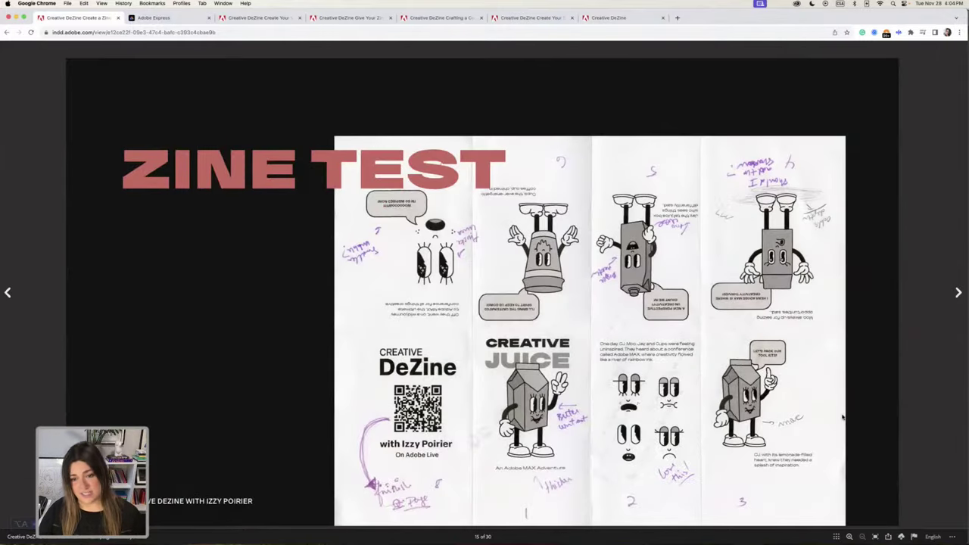
key("Right")
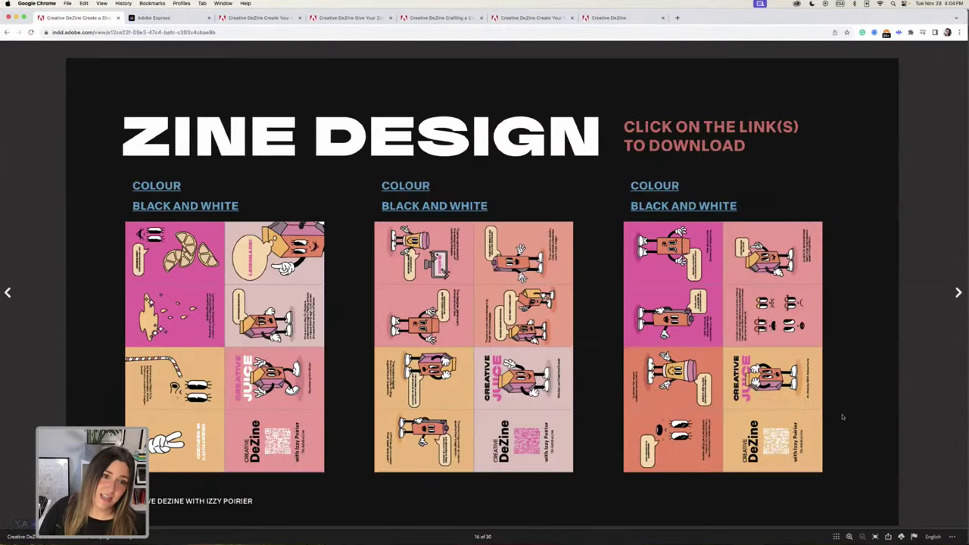
key("Right")
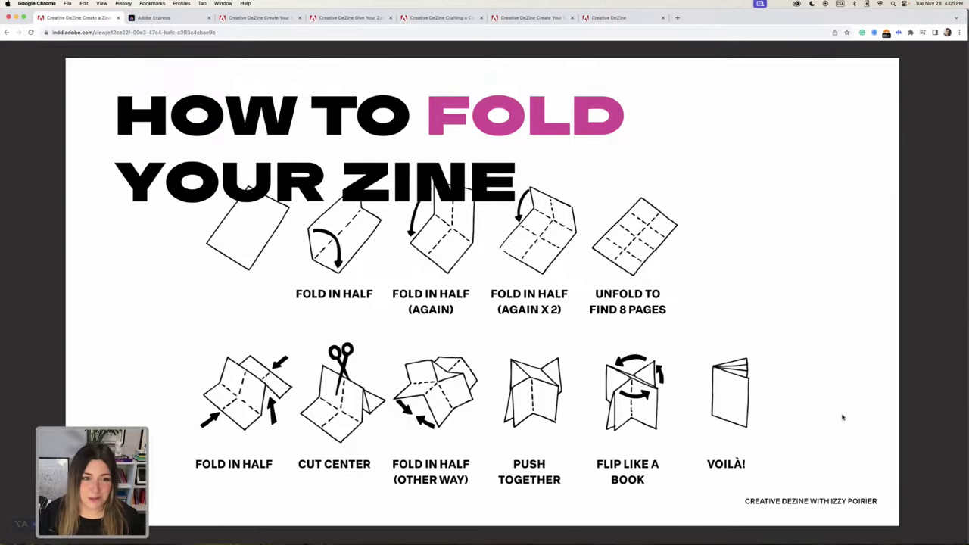
key("Right")
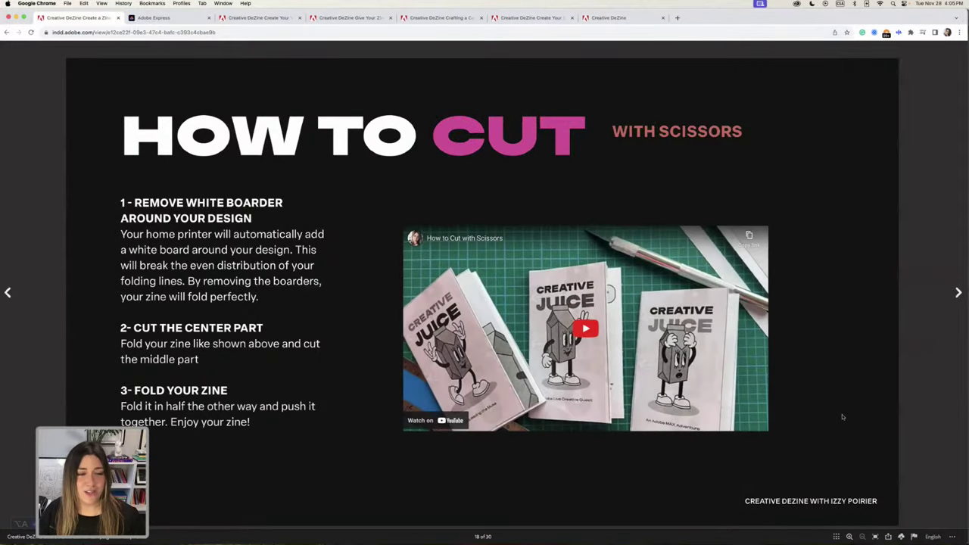
key("Right")
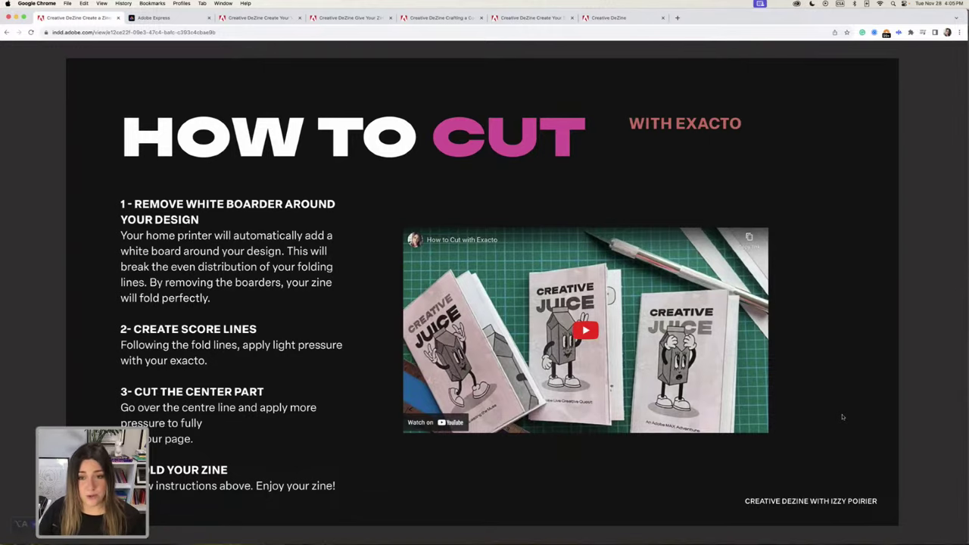
key("Right")
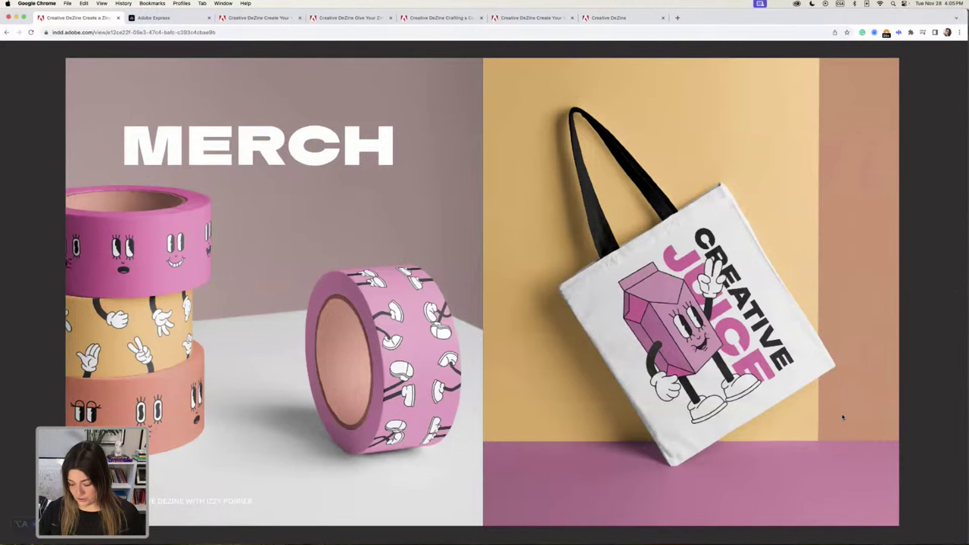
Page back and forth between the two LAUNCH CAMPAING IDEAS slides.
key("Right")
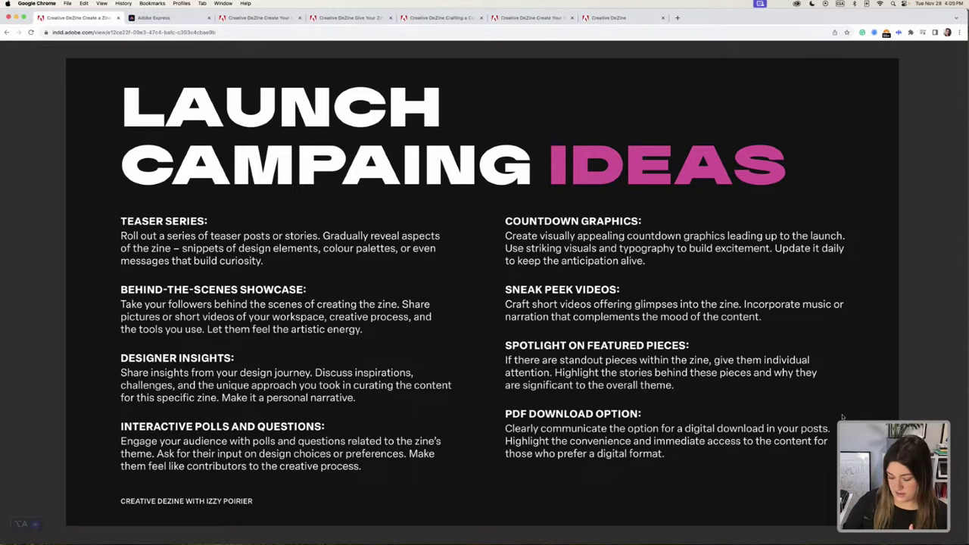
key("Right")
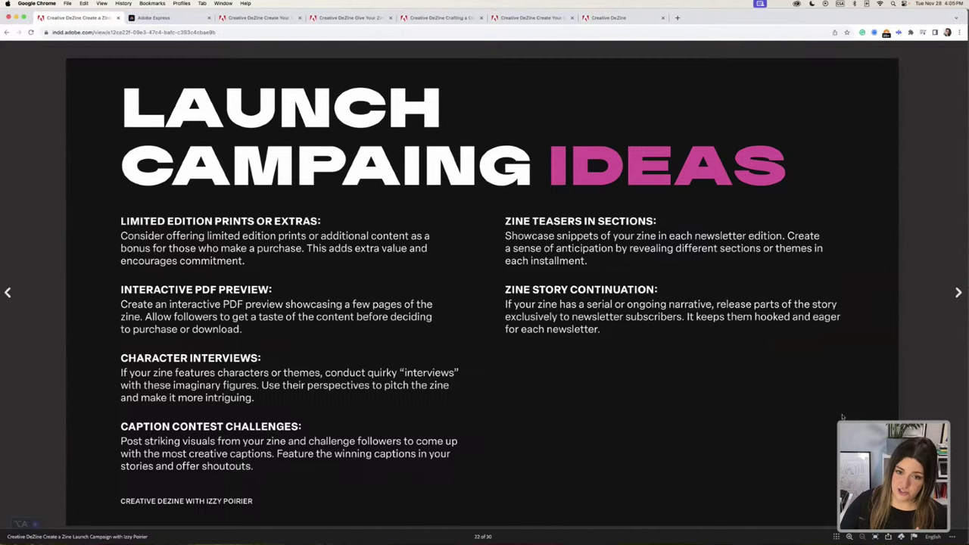
key("Left")
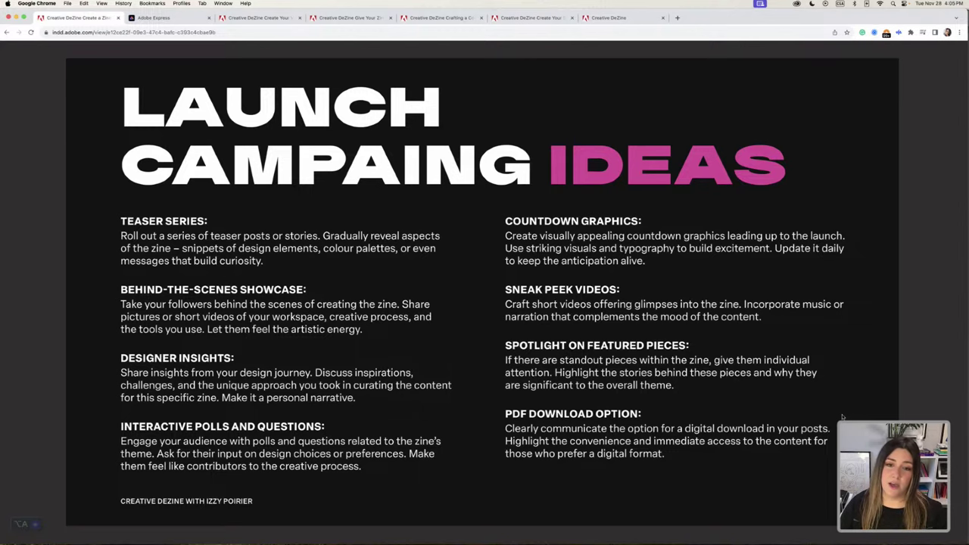
key("Right")
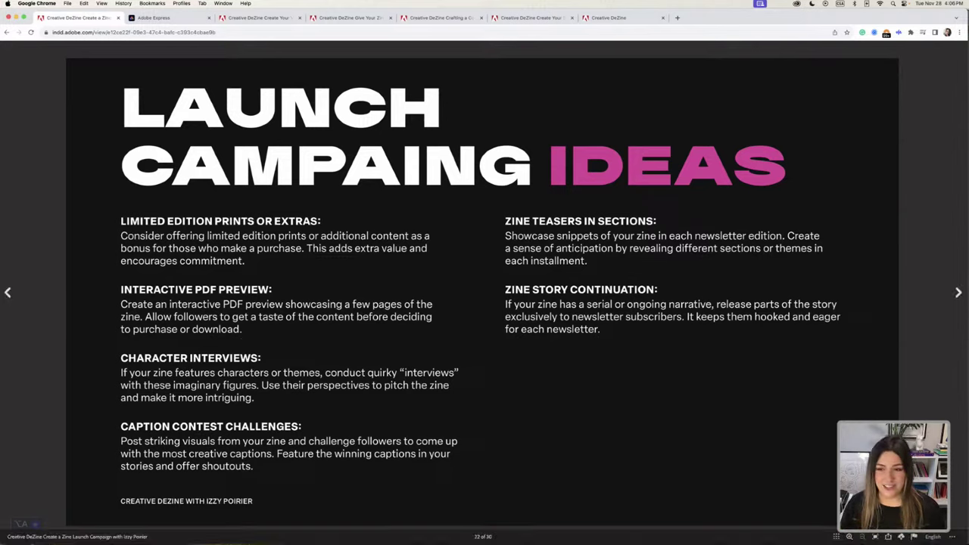
Glance at VISUAL EXAMPLES, step back to launch ideas, and bring up Illustrator's asset file.
left_click(958, 292)
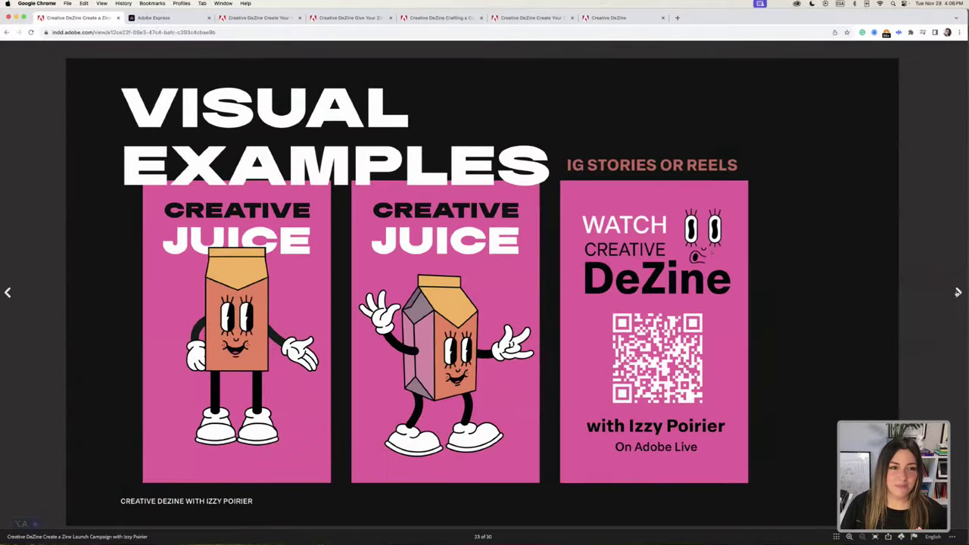
left_click(7, 293)
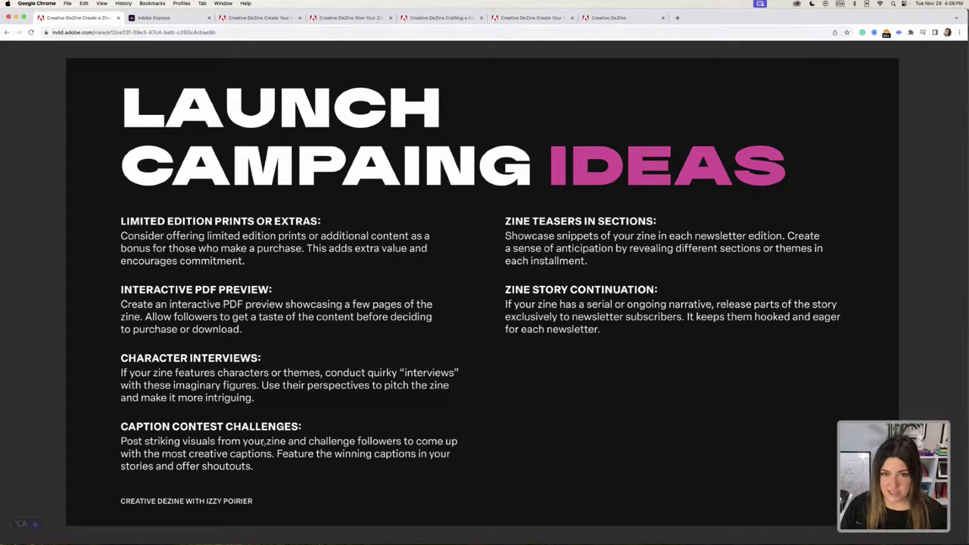
mouse_move(389, 528)
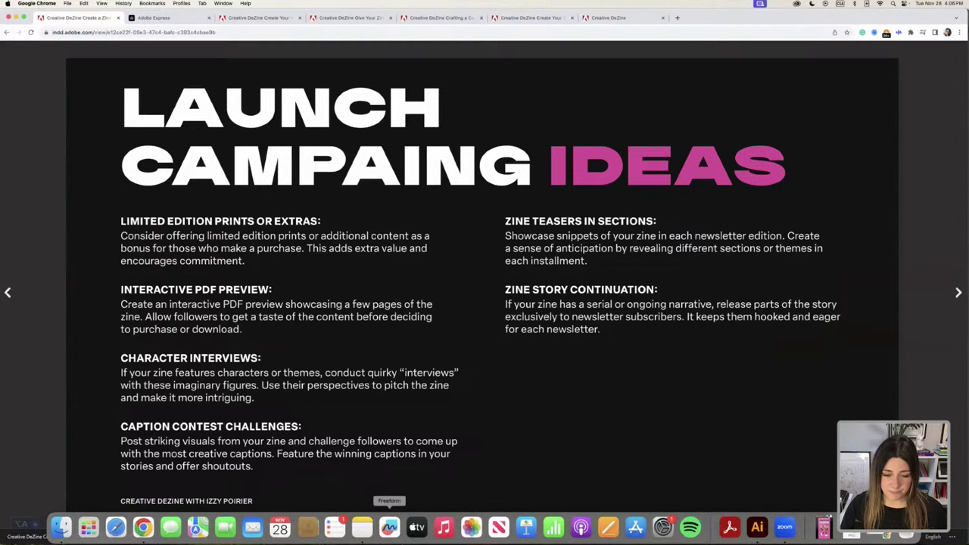
left_click(757, 527)
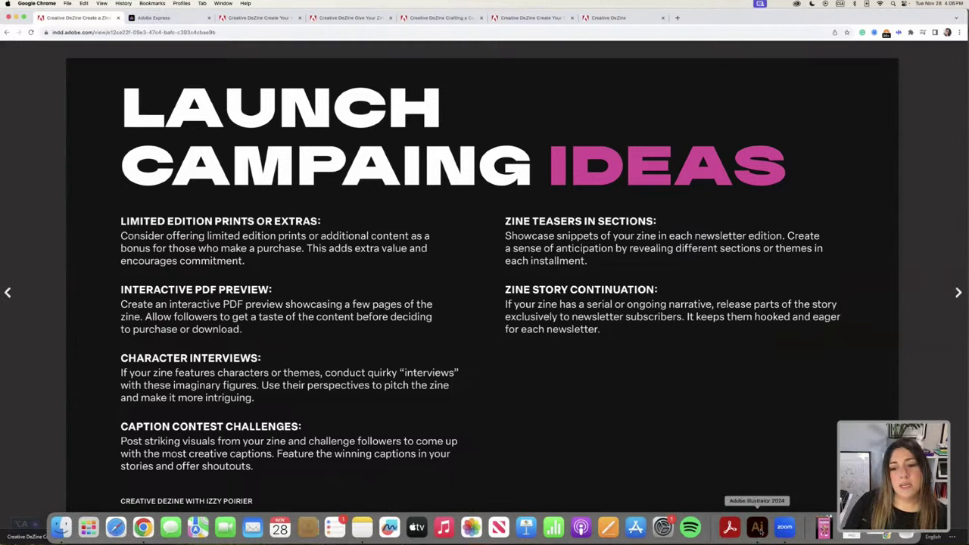
scroll(294, 355, "up", 3)
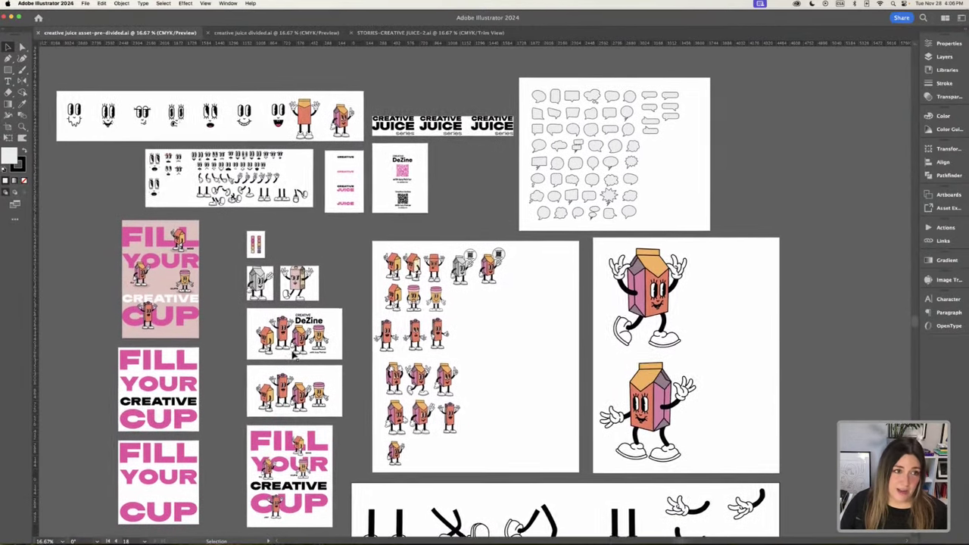
Scroll across the asset canvas and enter artboard editing to show every artboard's name.
scroll(295, 356, "right", 2)
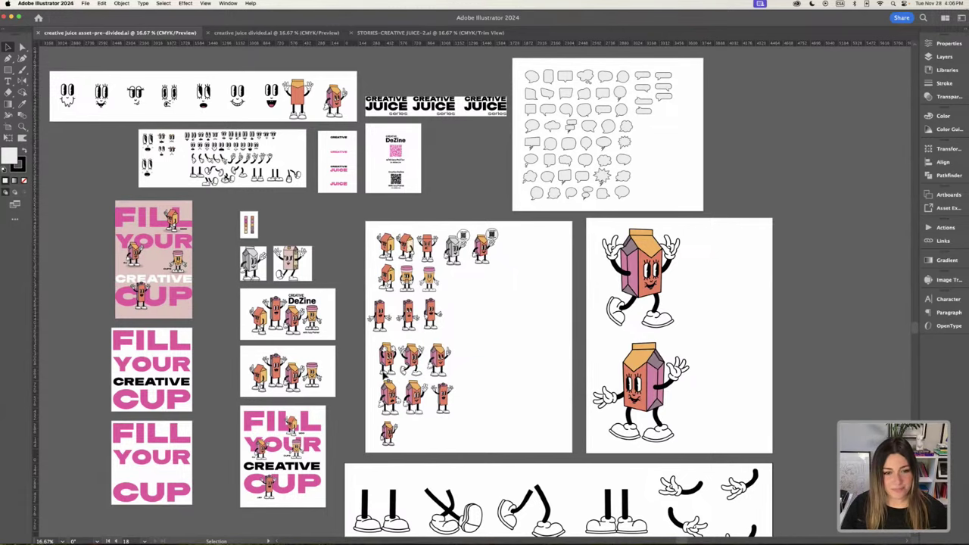
scroll(522, 340, "down", 3)
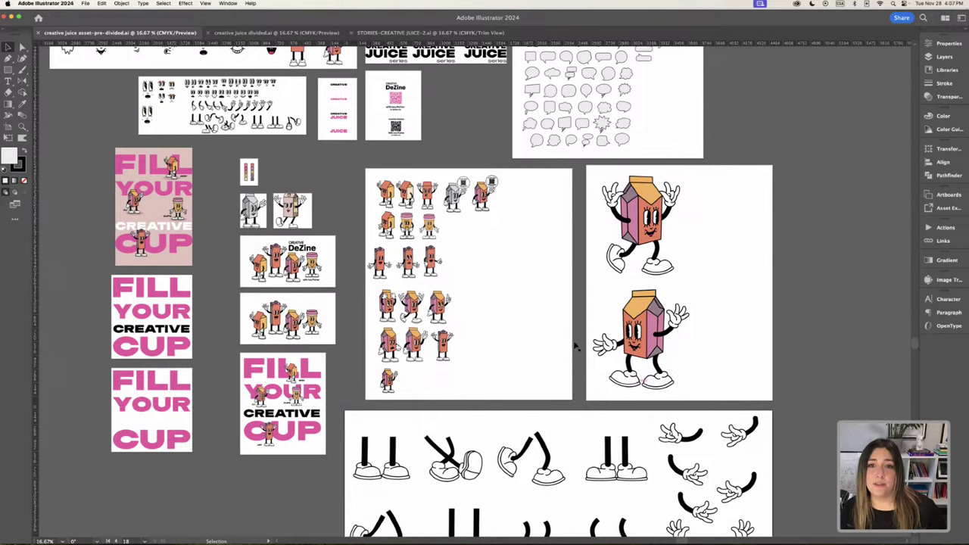
scroll(552, 349, "up", 3)
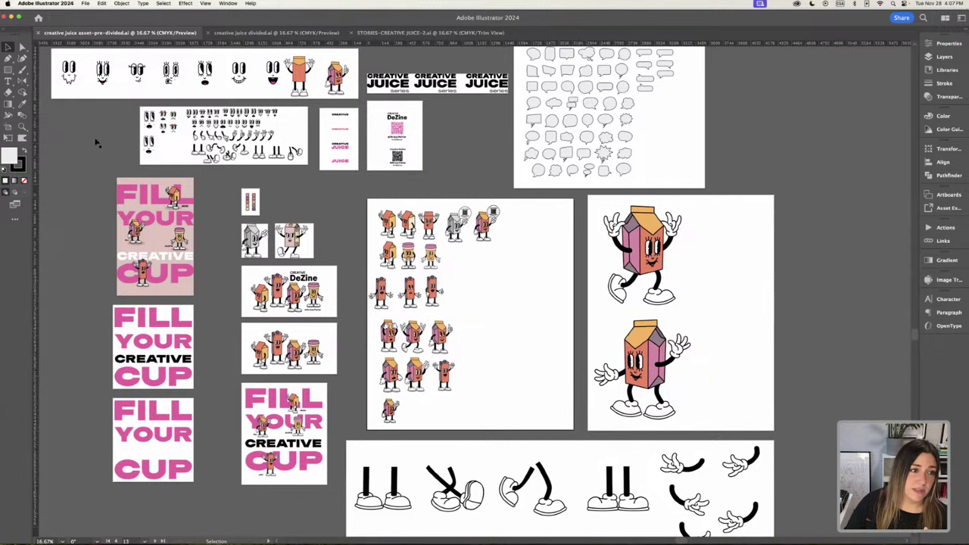
left_click(8, 127)
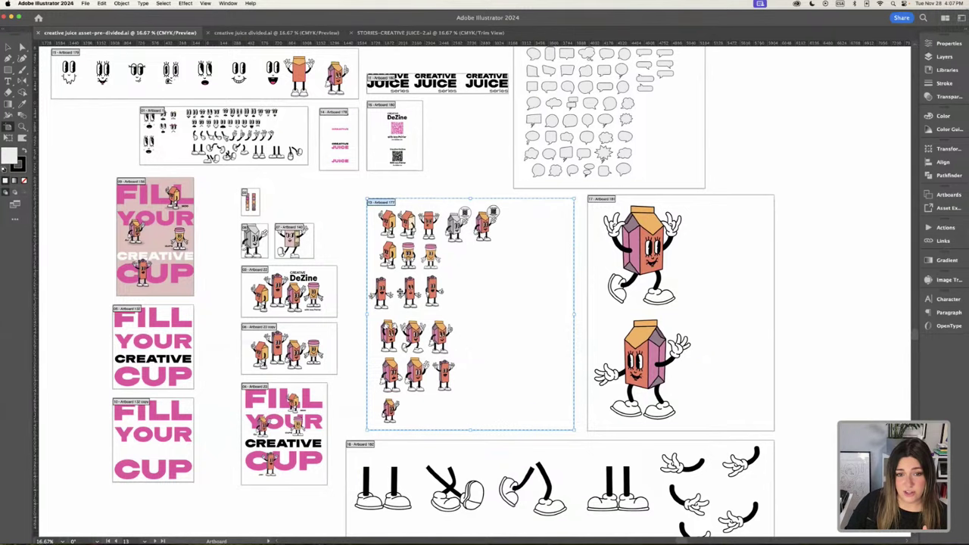
Zoom in on the small carton and coffee-cup characters at the top of the canvas.
key("v")
key("super+equal")
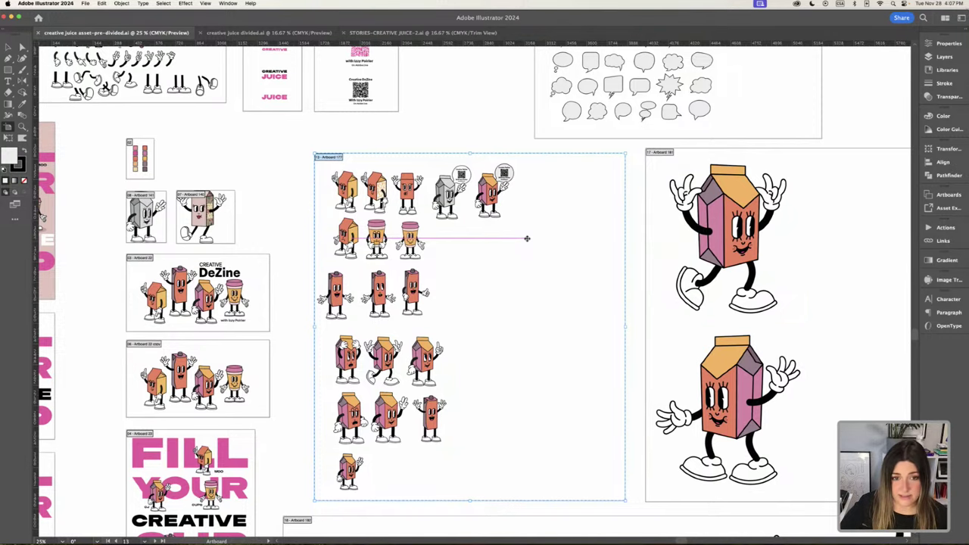
key("Escape")
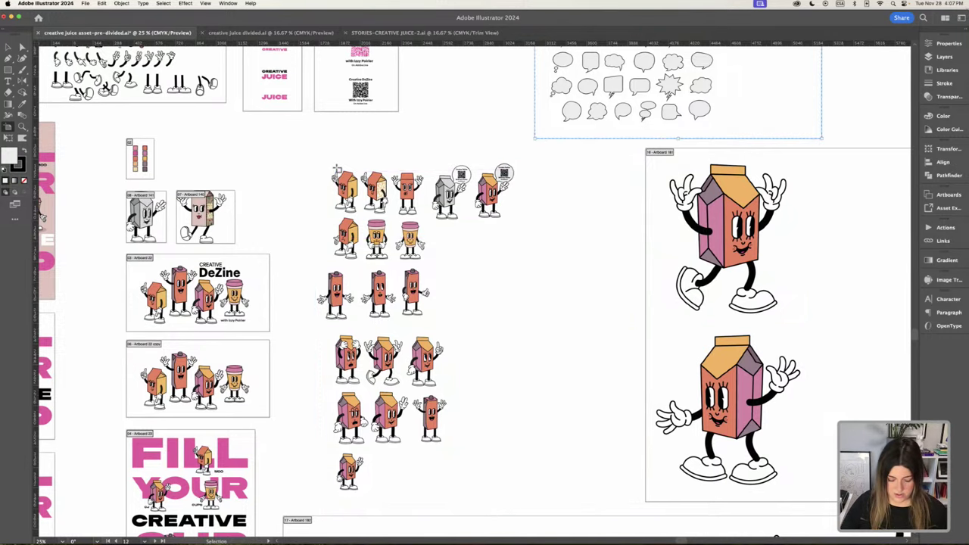
scroll(336, 170, "up", 3)
scroll(448, 173, "up", 2)
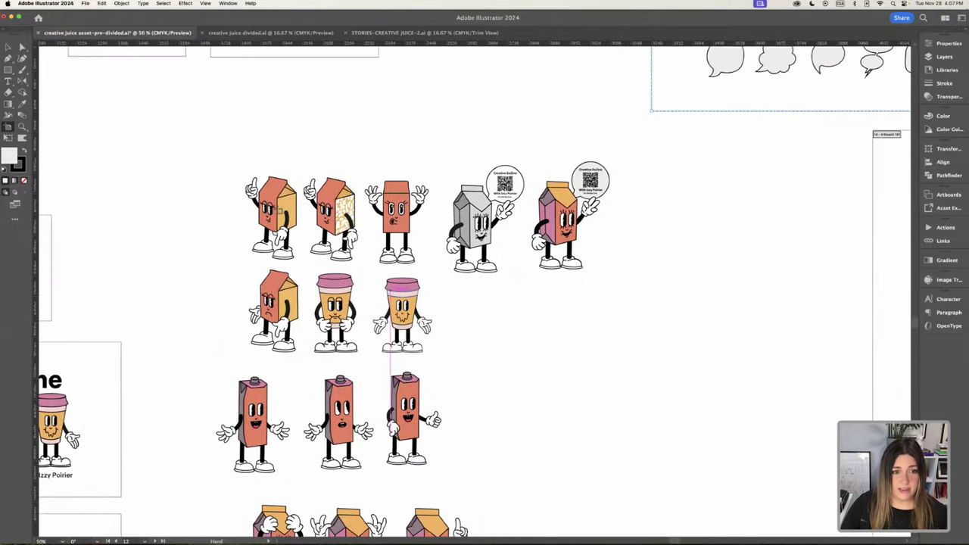
scroll(281, 208, "left", 1)
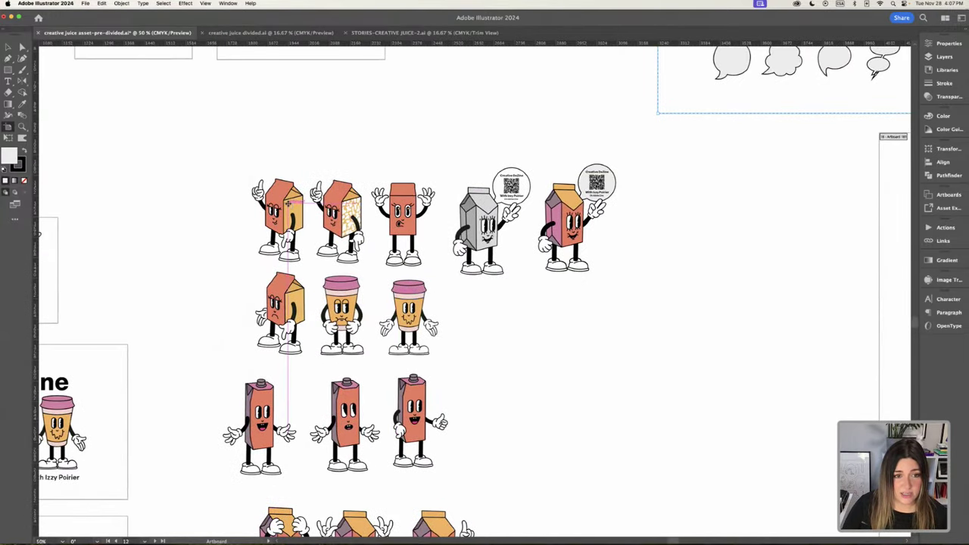
Select the artboards of the small cartons and two coffee cups together.
left_click(289, 204)
left_click(339, 198, "shift")
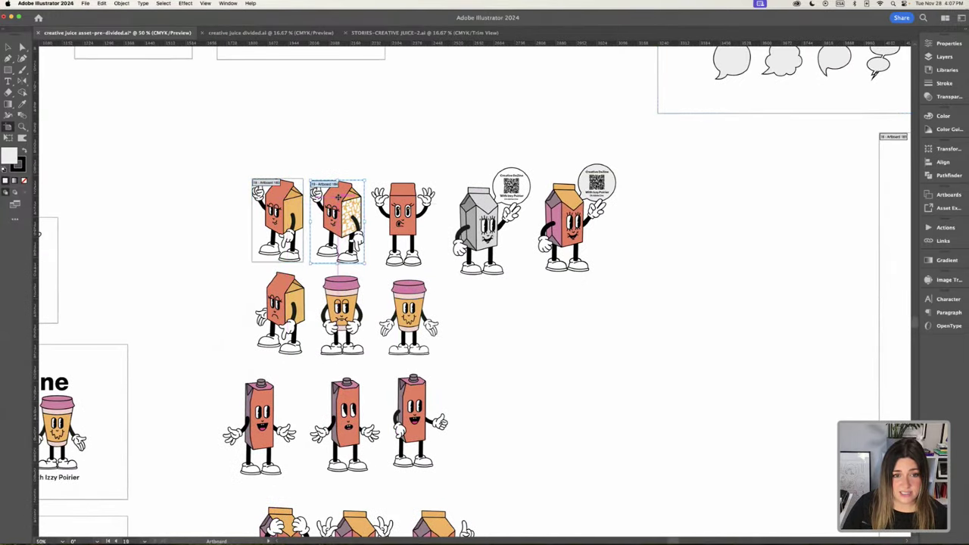
left_click(401, 196, "shift")
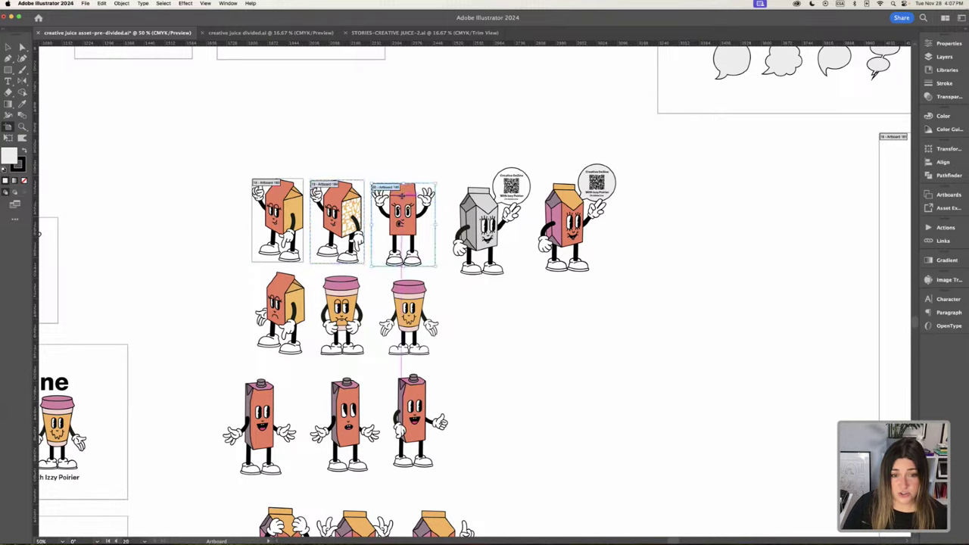
left_click(476, 202, "shift")
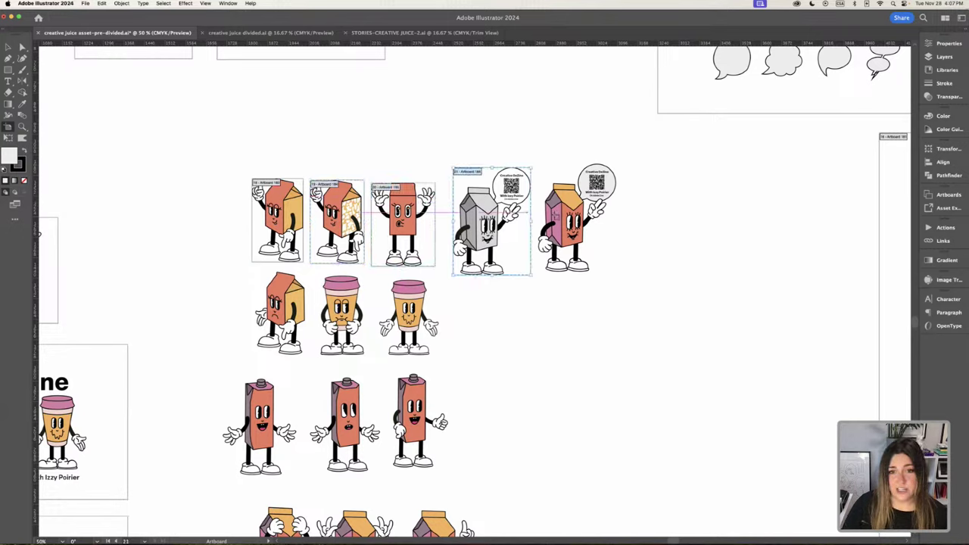
left_click(572, 205, "shift")
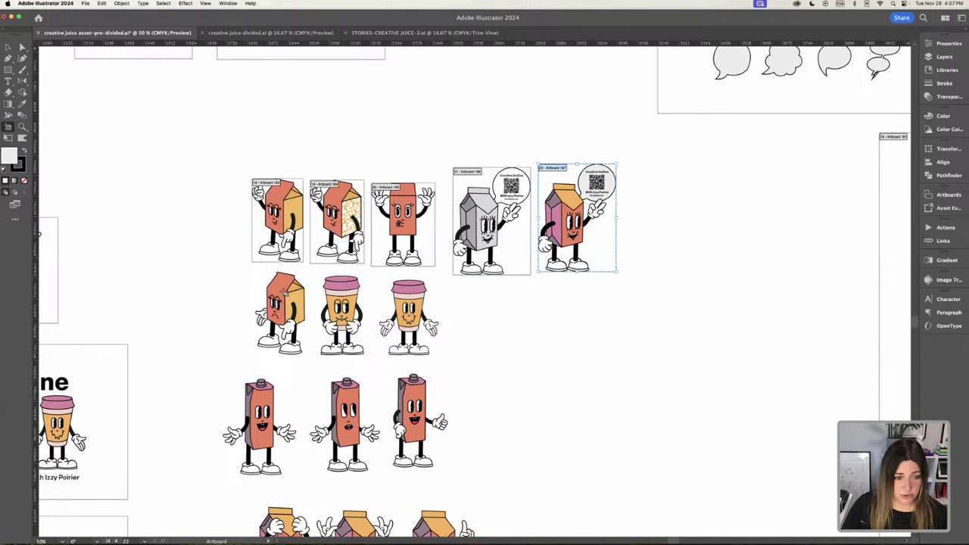
left_click(285, 293, "shift")
left_click(350, 294, "shift")
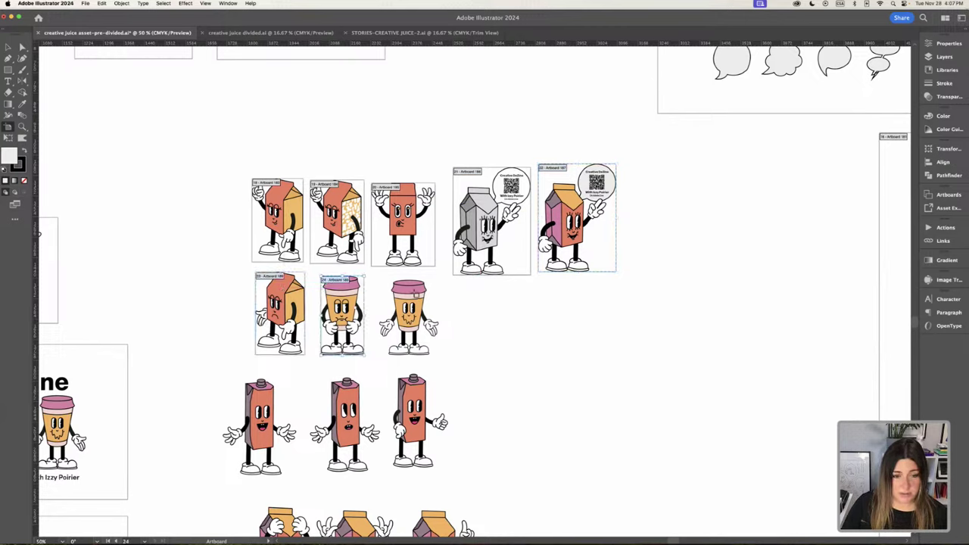
left_click(414, 294, "shift")
left_click(411, 402, "shift")
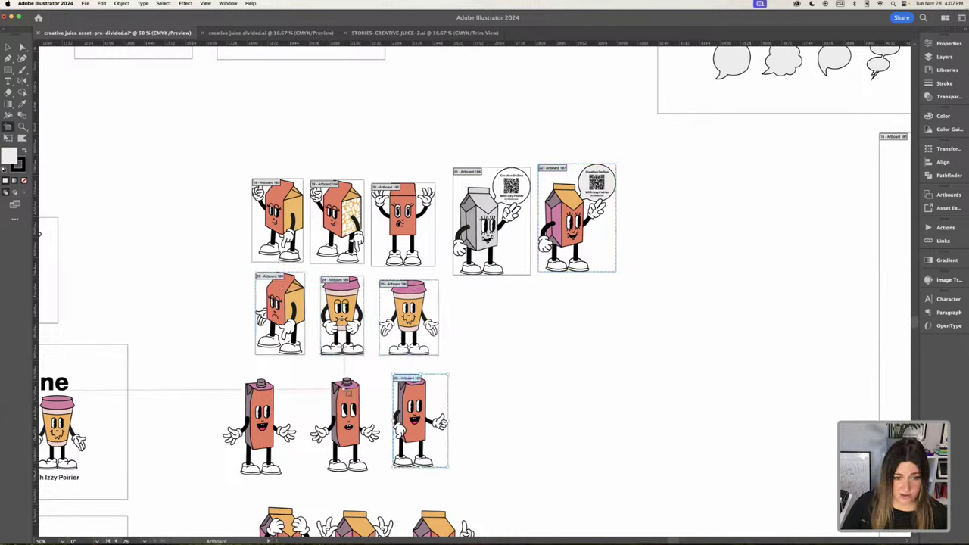
Select the middle, then the left tall carton's artboard and look around the canvas.
left_click(345, 398)
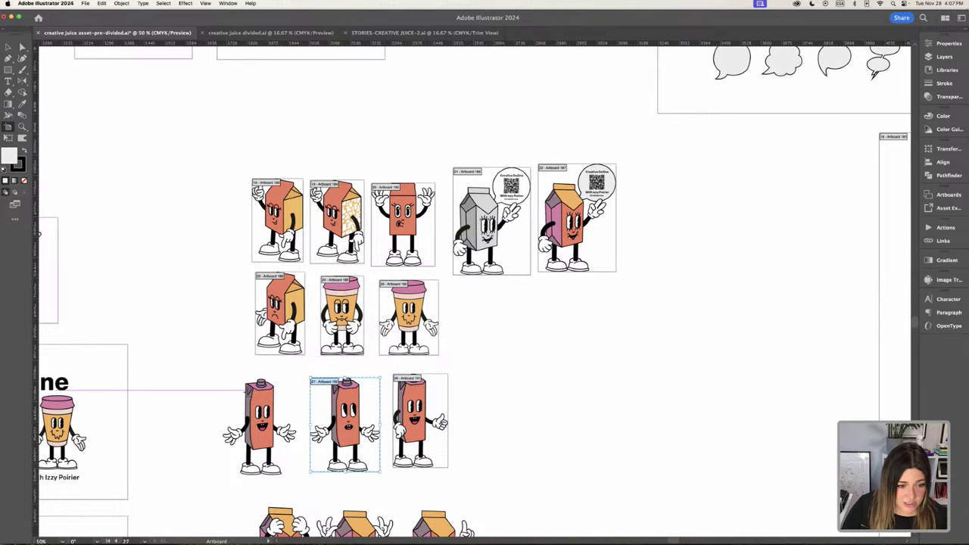
left_click(246, 390)
scroll(253, 394, "down", 5)
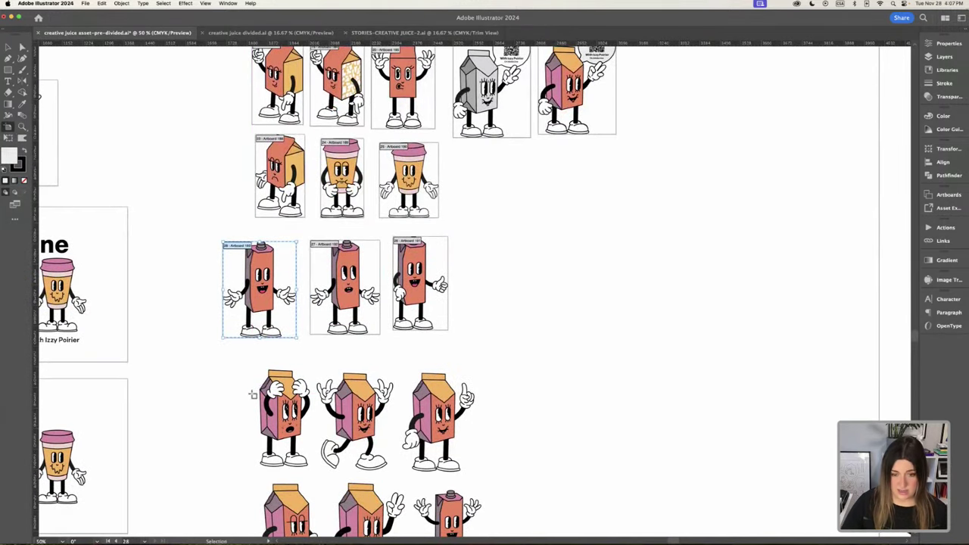
scroll(253, 394, "down", 3)
scroll(458, 324, "right", 3)
scroll(458, 324, "up", 2)
Leave artboard editing, pick the Artboard tool and zoom into the speech-bubble grid.
scroll(458, 324, "up", 2)
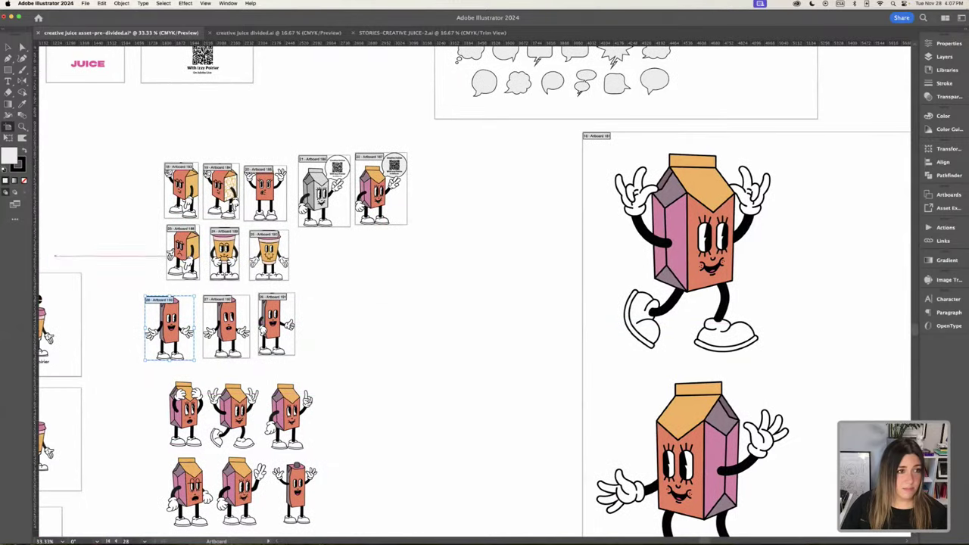
key("Escape")
scroll(442, 350, "up", 5)
scroll(441, 351, "right", 1)
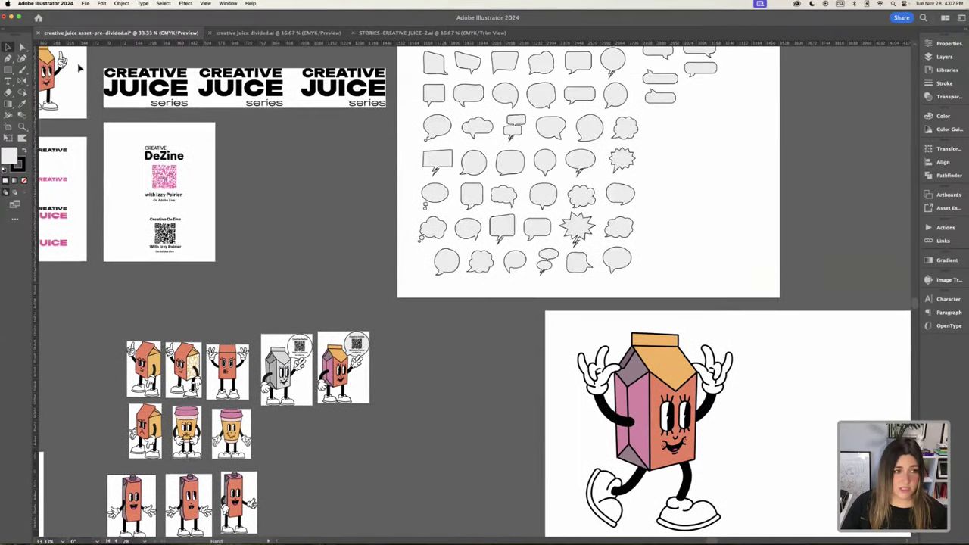
key("shift+o")
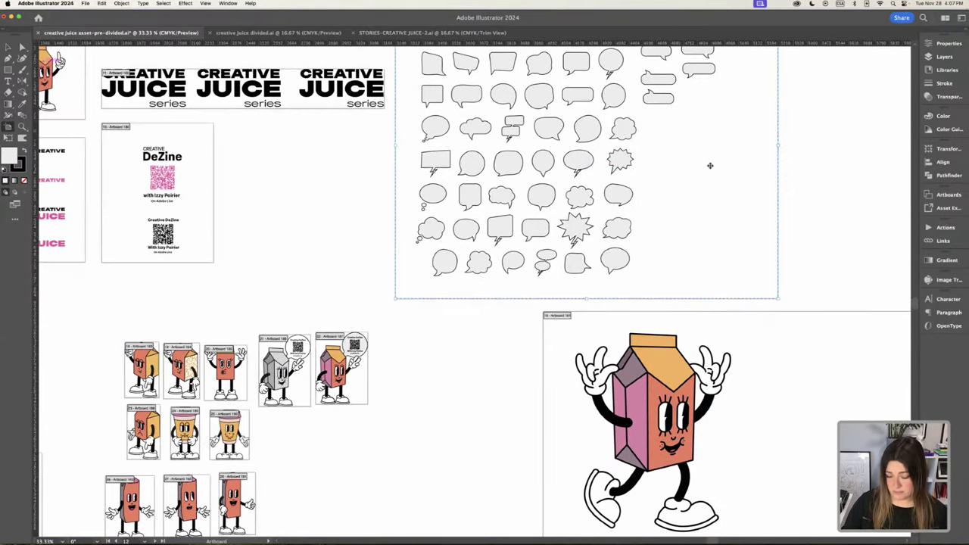
left_click_drag(699, 141, 696, 207)
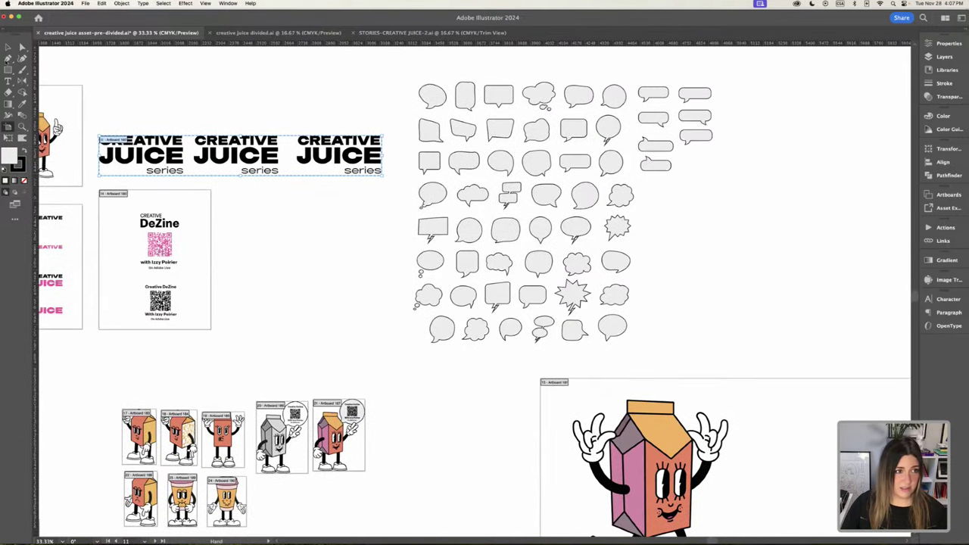
scroll(382, 154, "up", 2)
key("super+equal")
key("super+equal")
scroll(382, 147, "up", 3)
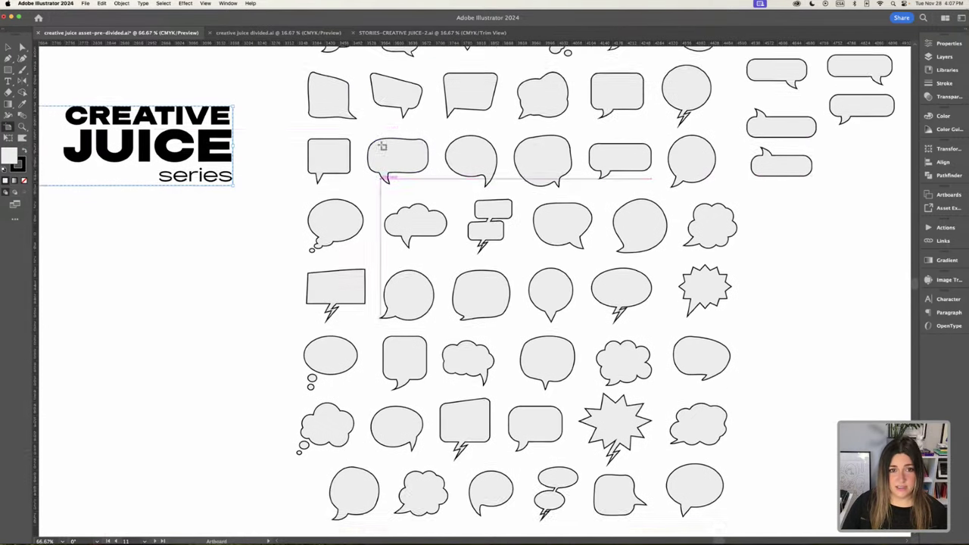
scroll(382, 147, "up", 3)
Fit an artboard around each of the first six top-row speech bubbles.
left_click(336, 119)
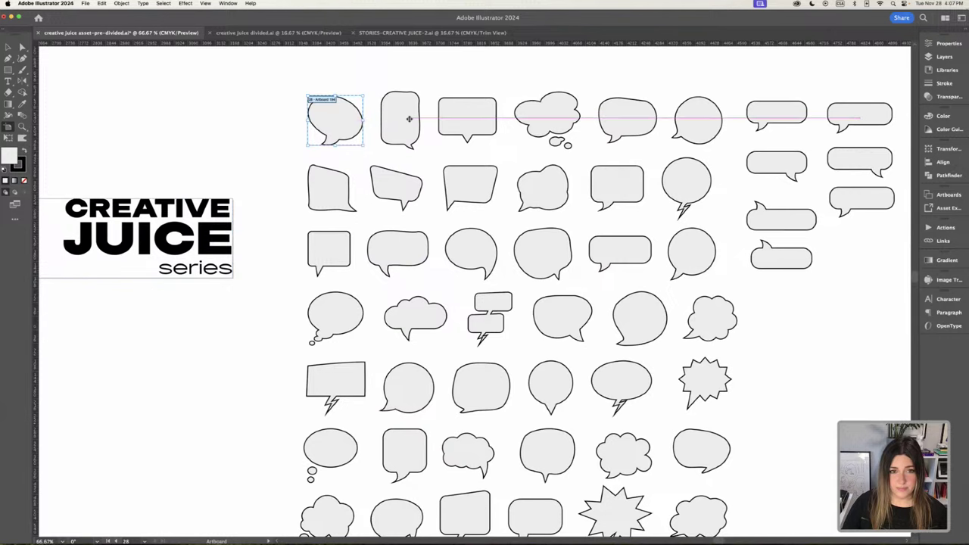
left_click(409, 119, "shift")
left_click(469, 119, "shift")
left_click(546, 114, "shift")
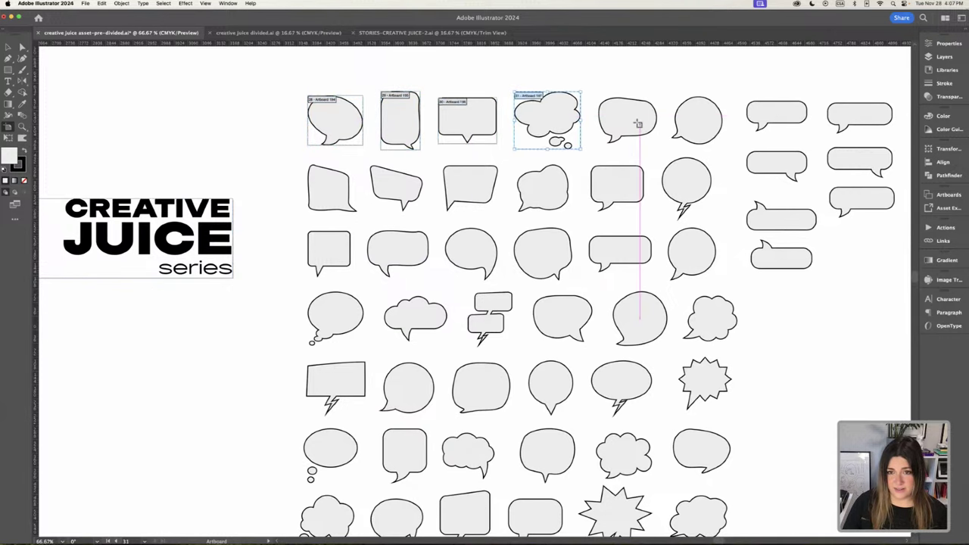
left_click(638, 123, "shift")
scroll(638, 124, "right", 1)
left_click(696, 120, "shift")
left_click(9, 47)
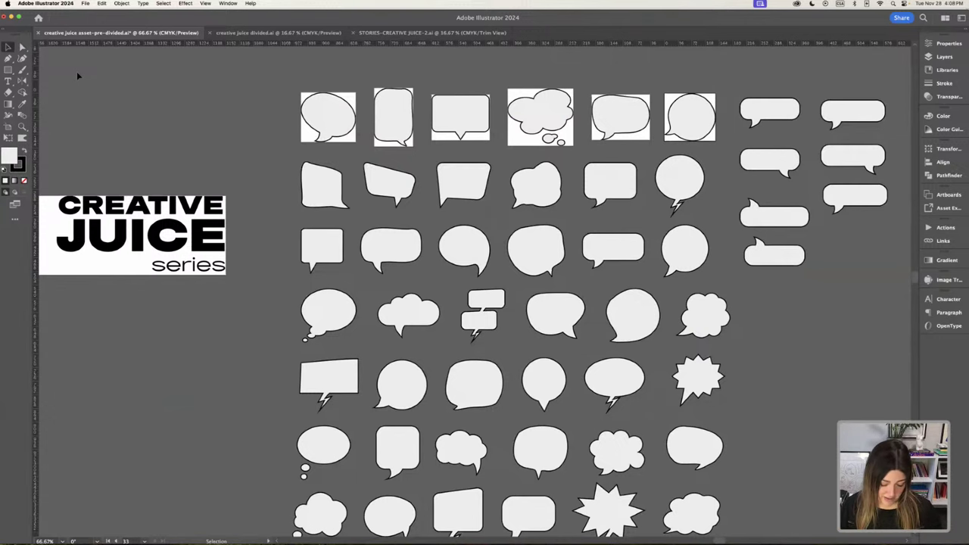
Zoom out and pan across the title banners and DeZine artboard.
key("super+minus")
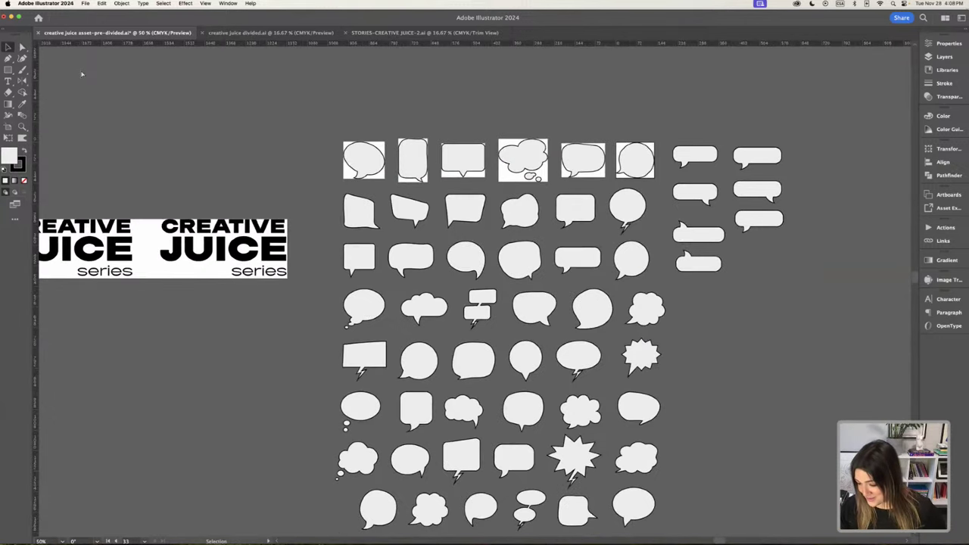
left_click_drag(129, 78, 395, 256)
scroll(395, 256, "down", 10)
scroll(376, 136, "left", 4)
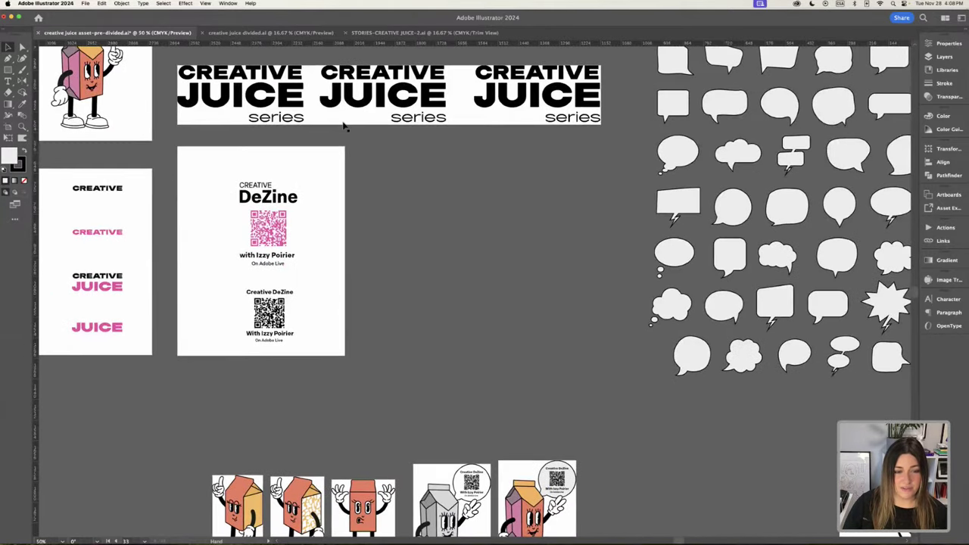
scroll(139, 104, "down", 8)
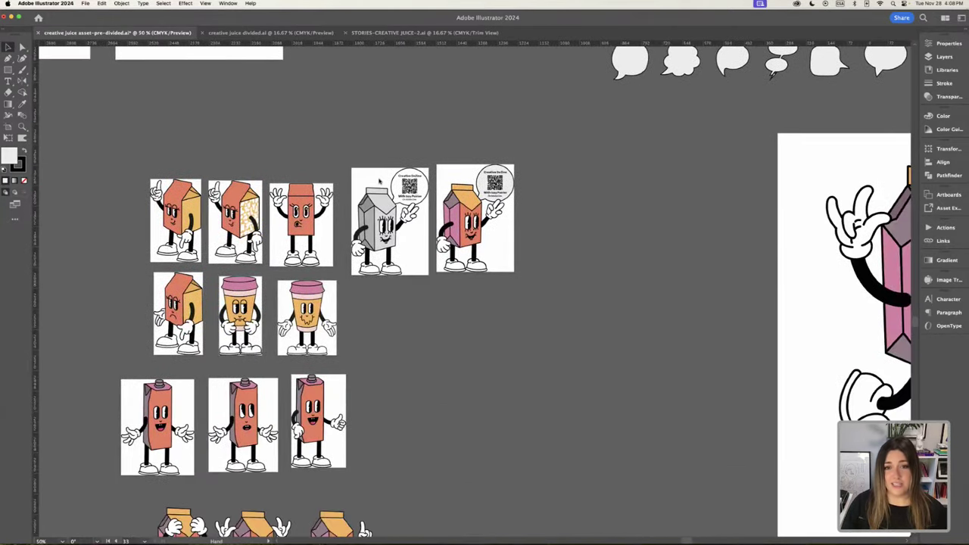
Switch to creative juice divided.ai and zoom its artboards to 33.33%.
key("ctrl+Tab")
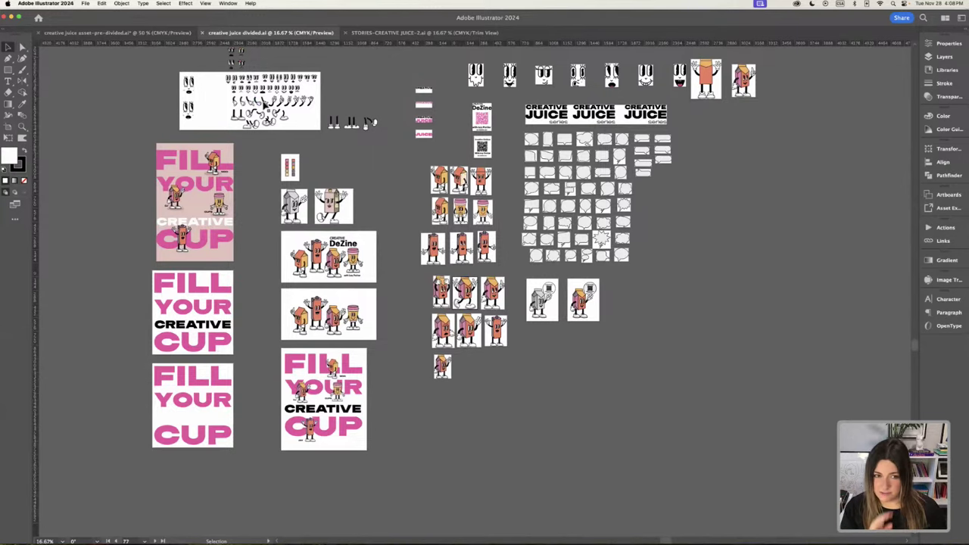
key("super+equal")
scroll(357, 242, "up", 2)
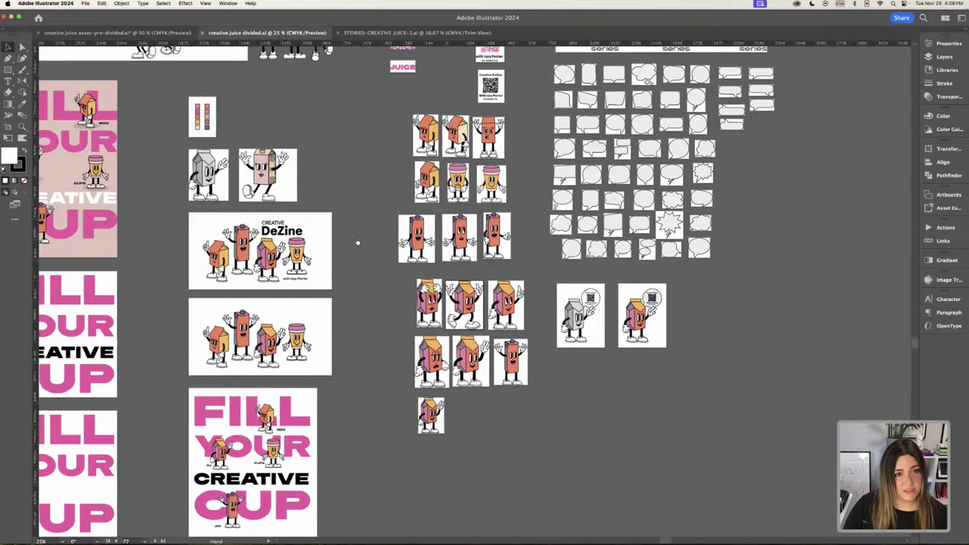
scroll(406, 181, "up", 6)
scroll(405, 182, "left", 3)
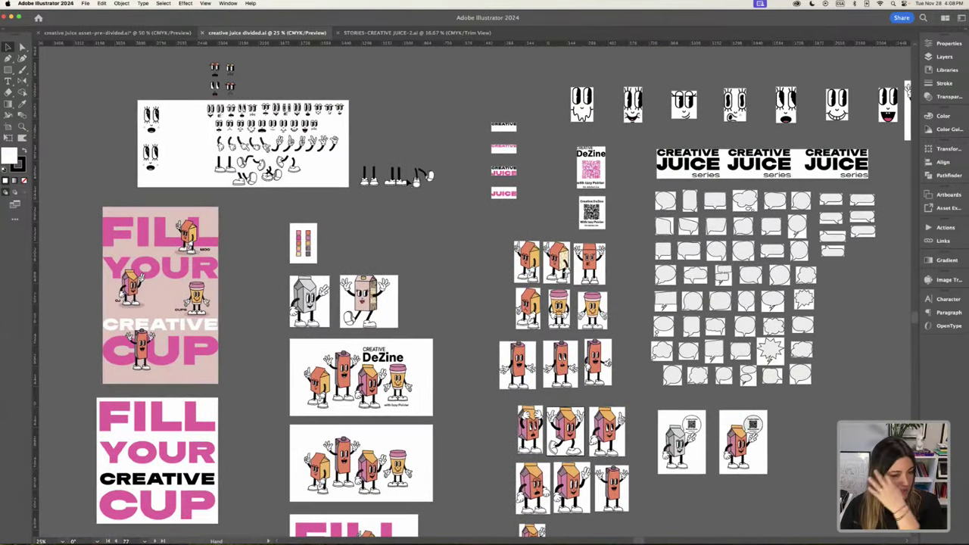
scroll(411, 176, "right", 1)
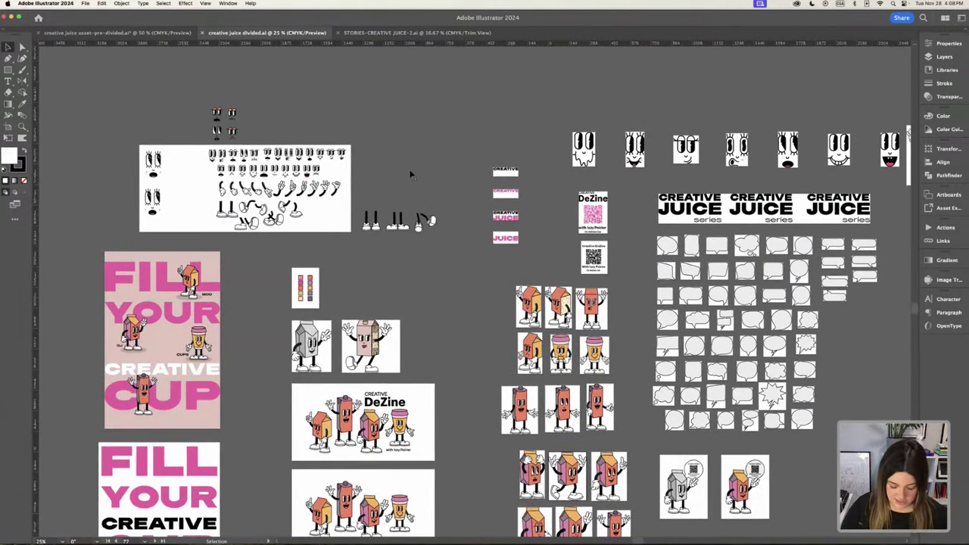
key("a")
key("super+equal")
scroll(416, 210, "down", 2)
scroll(415, 210, "right", 1)
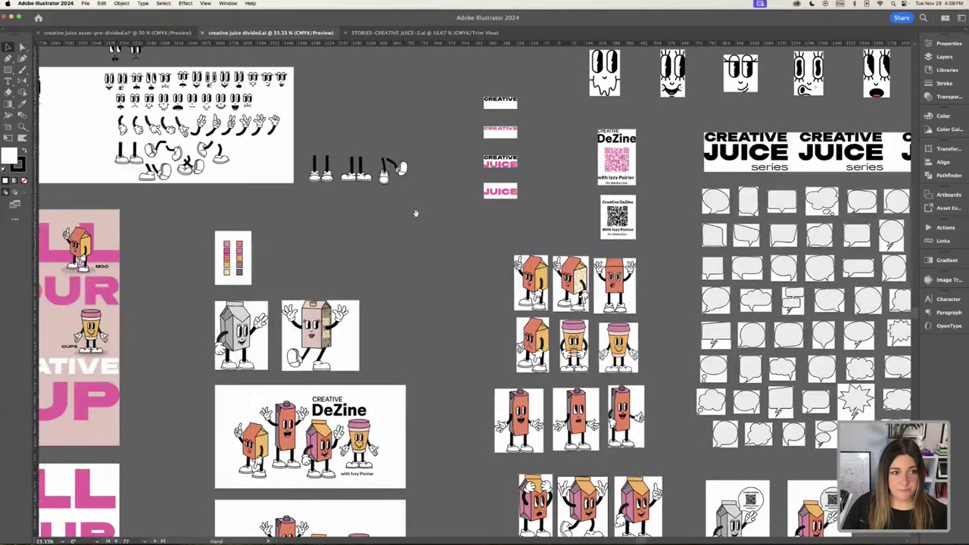
scroll(93, 72, "down", 3)
scroll(93, 72, "right", 1)
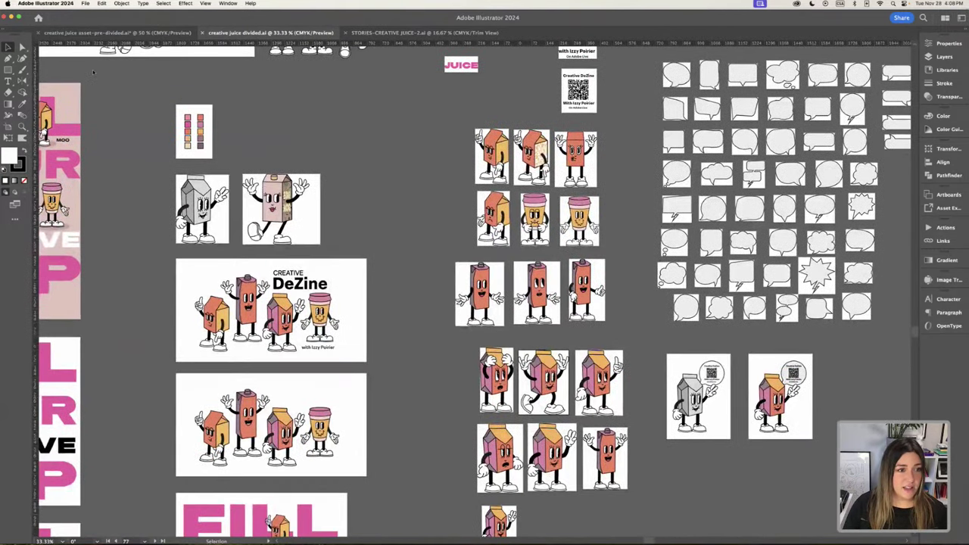
Start Export As and create a new 'assets 2' folder inside Episode 6.
left_click(85, 3)
mouse_move(88, 173)
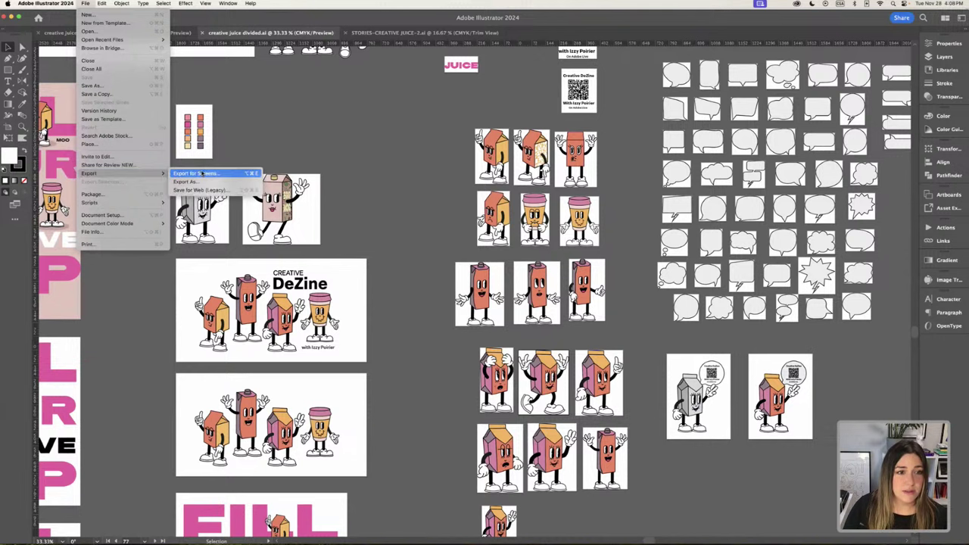
left_click(184, 182)
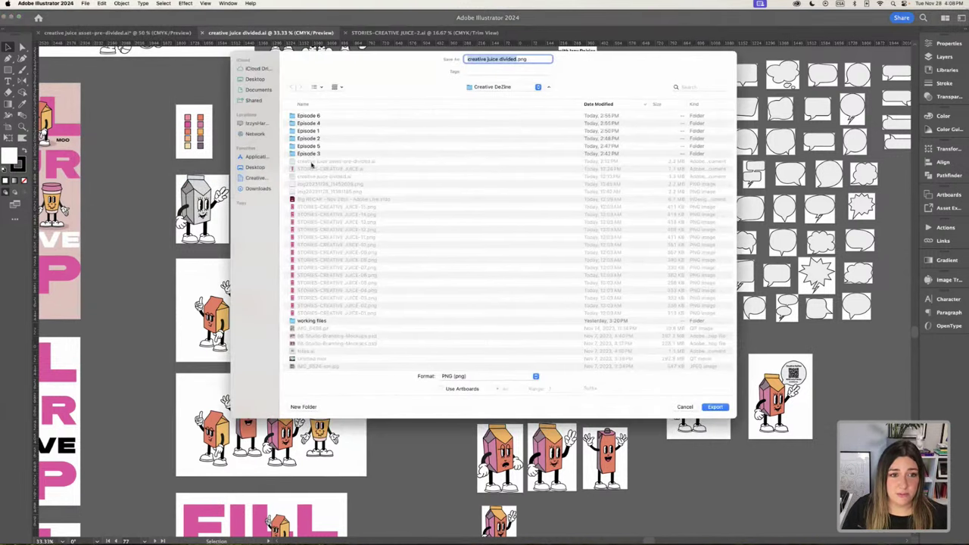
double_click(321, 117)
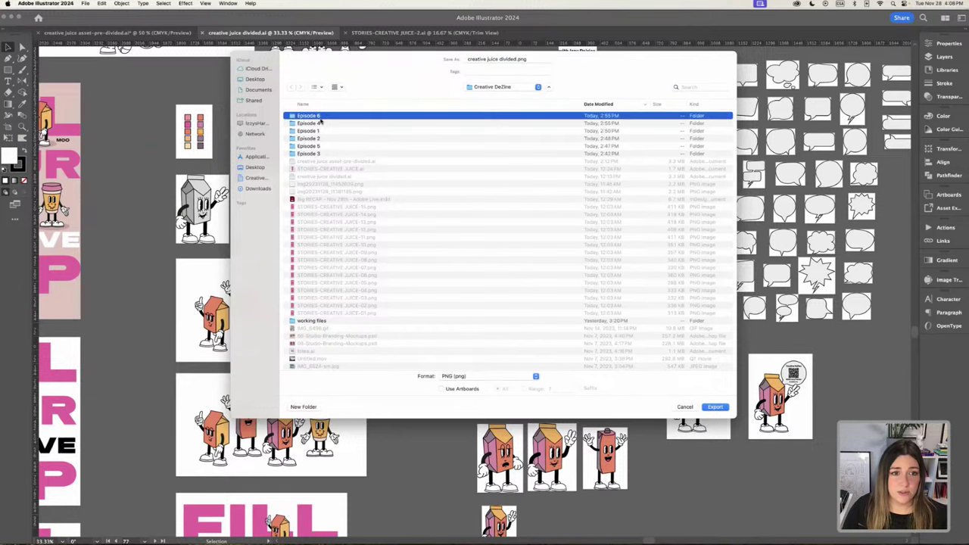
left_click(305, 406)
type("as")
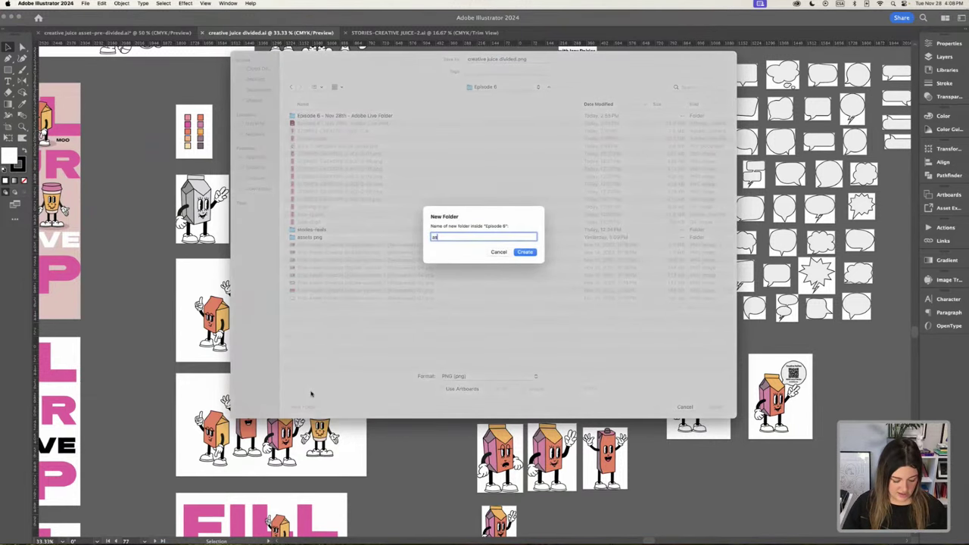
type("sets 2")
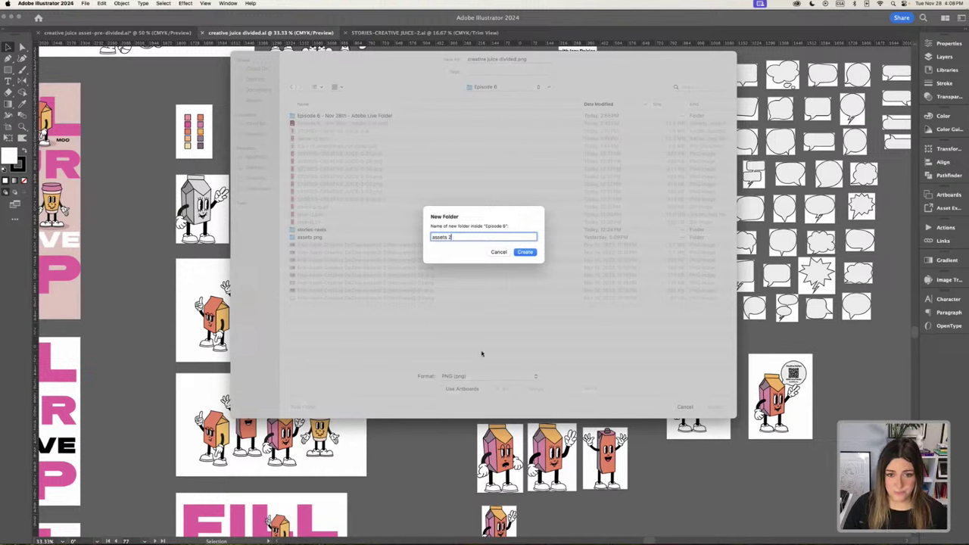
left_click(528, 252)
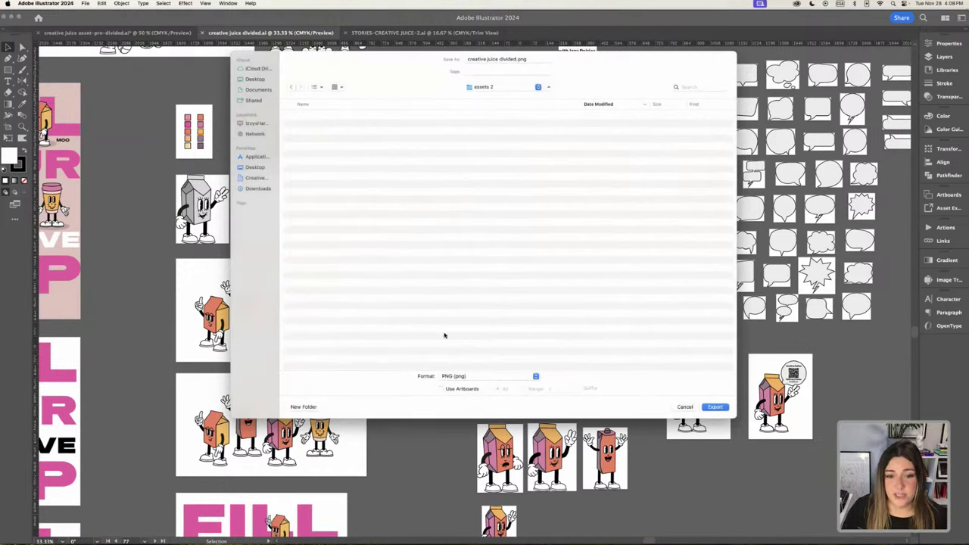
Export all artboards as 150 ppi PNGs with a transparent background.
left_click(441, 389)
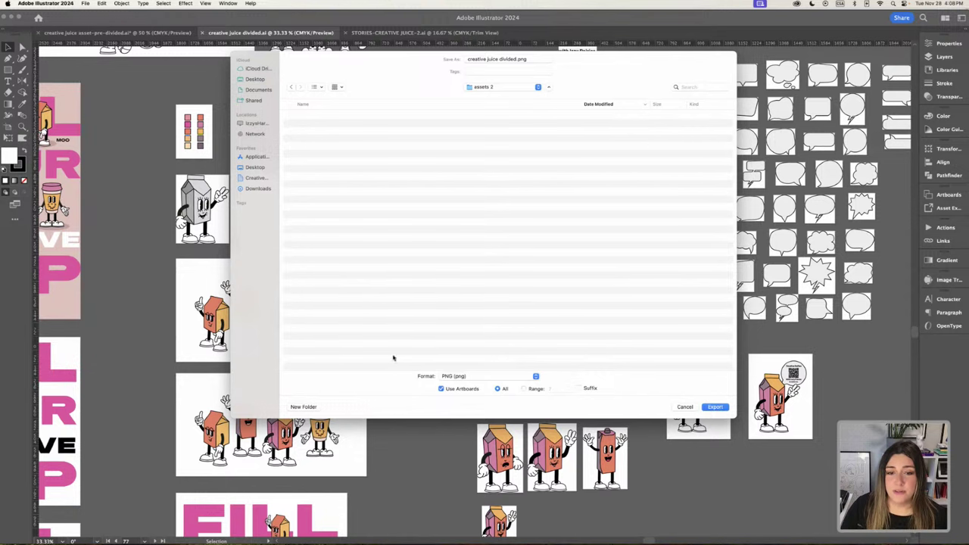
left_click(717, 408)
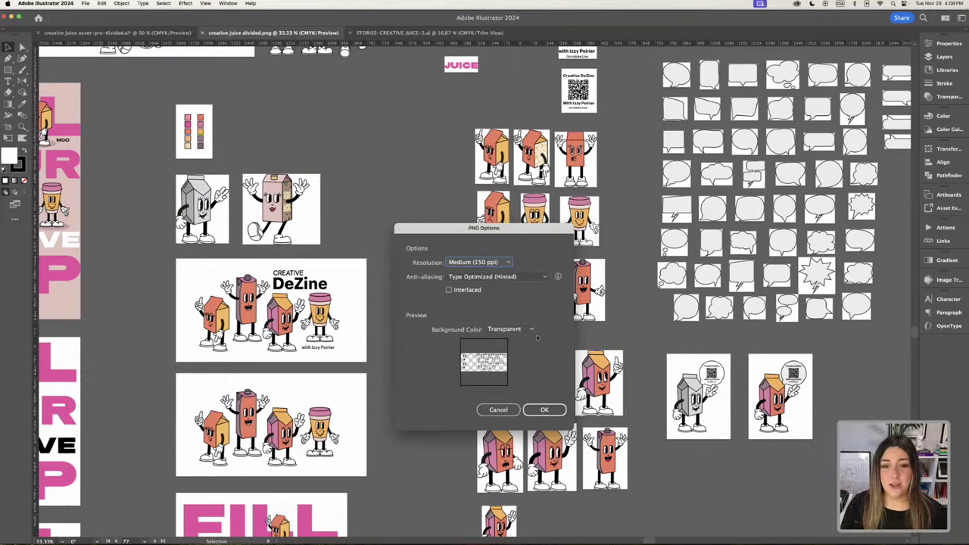
left_click(520, 330)
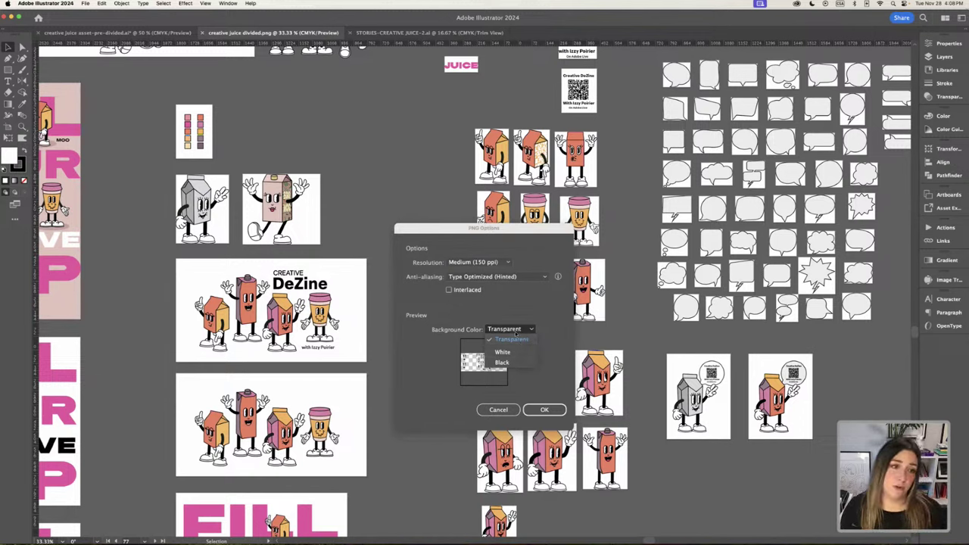
left_click(547, 365)
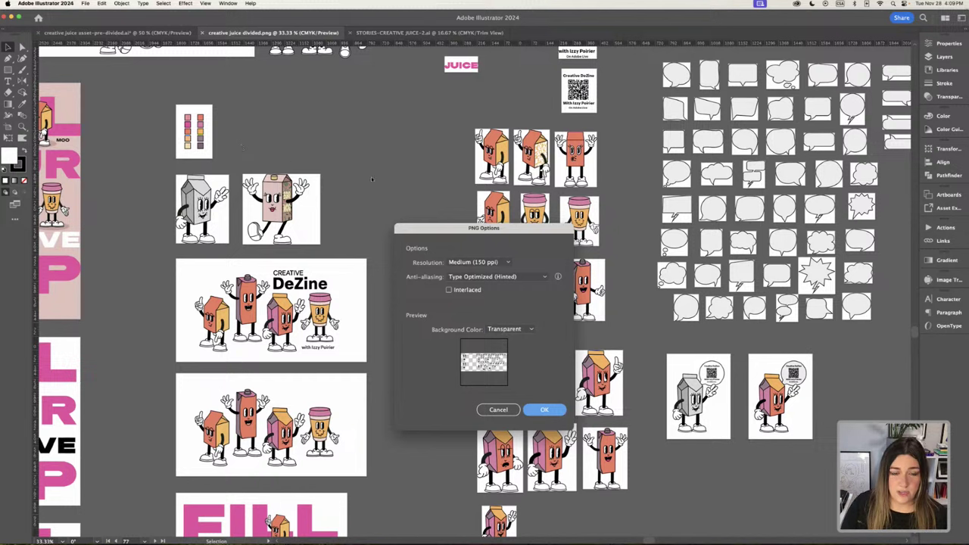
key("Return")
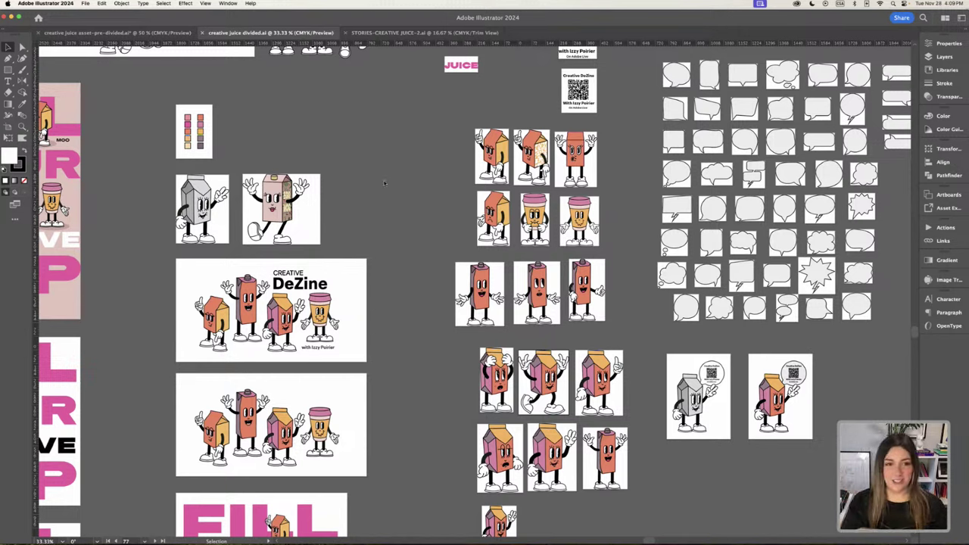
left_click_drag(385, 183, 360, 190)
scroll(359, 190, "up", 2)
scroll(359, 190, "right", 2)
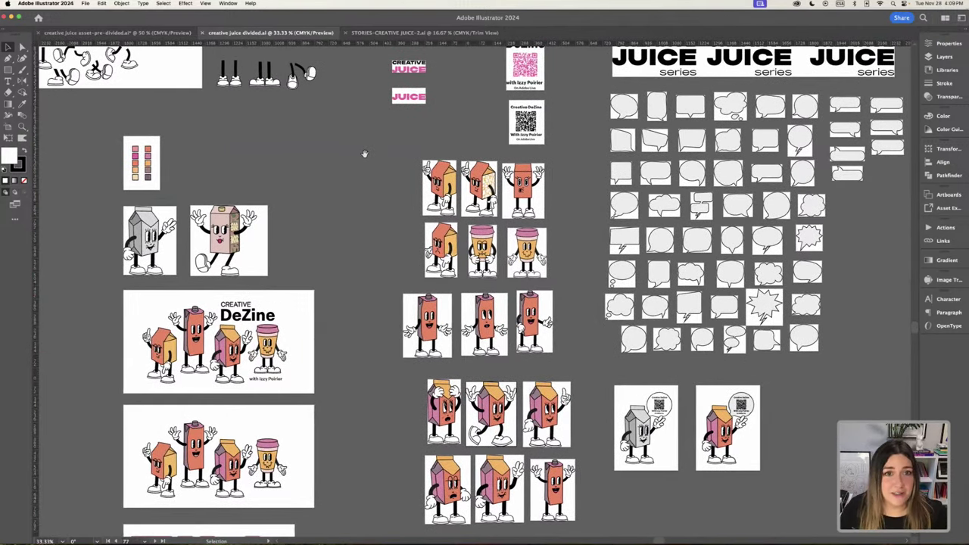
scroll(413, 237, "up", 2)
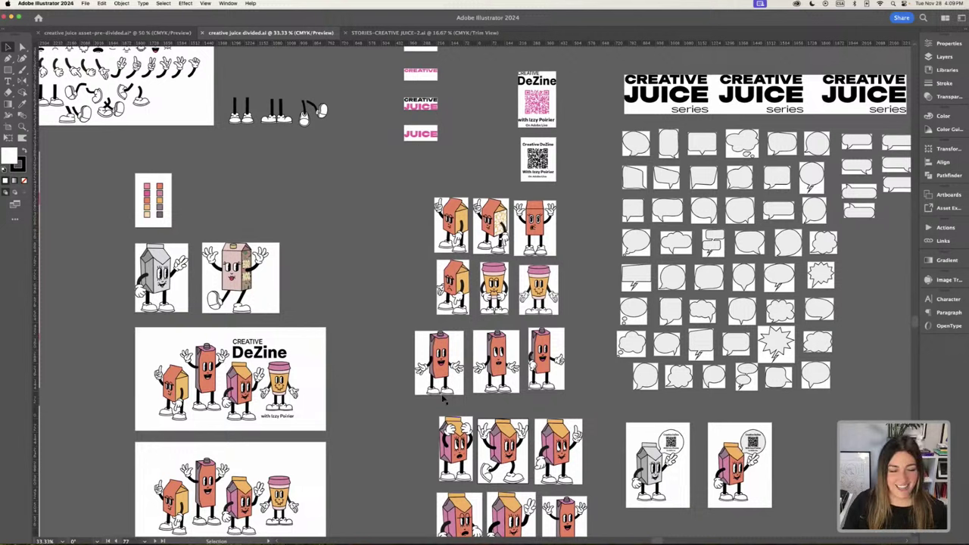
mouse_move(121, 542)
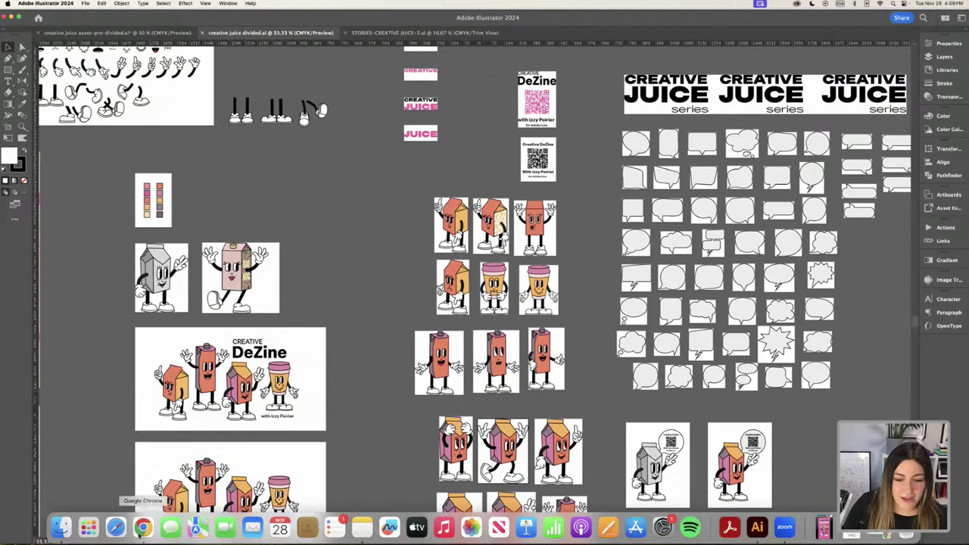
Bring Chrome forward on the Adobe Express tab and enlarge the page two zoom steps.
left_click(142, 529)
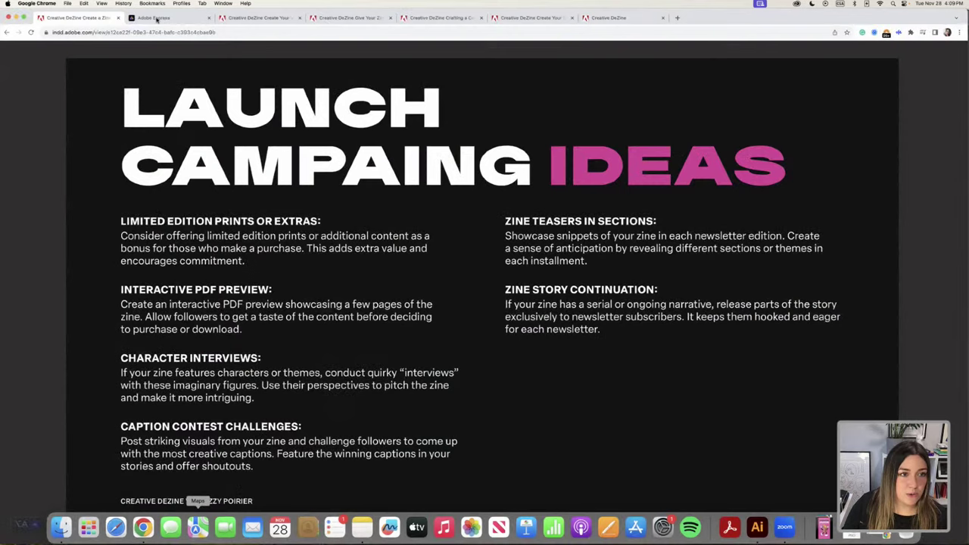
left_click(156, 18)
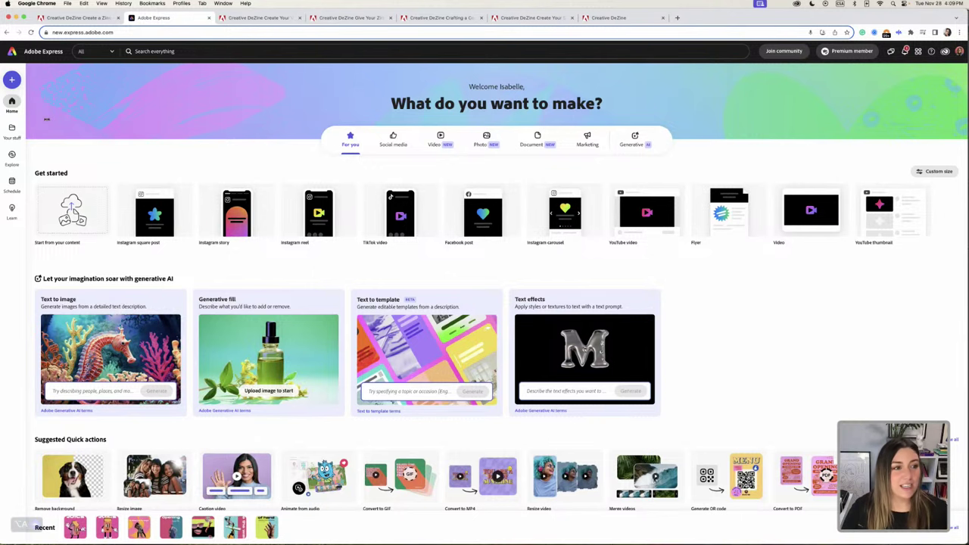
mouse_move(11, 130)
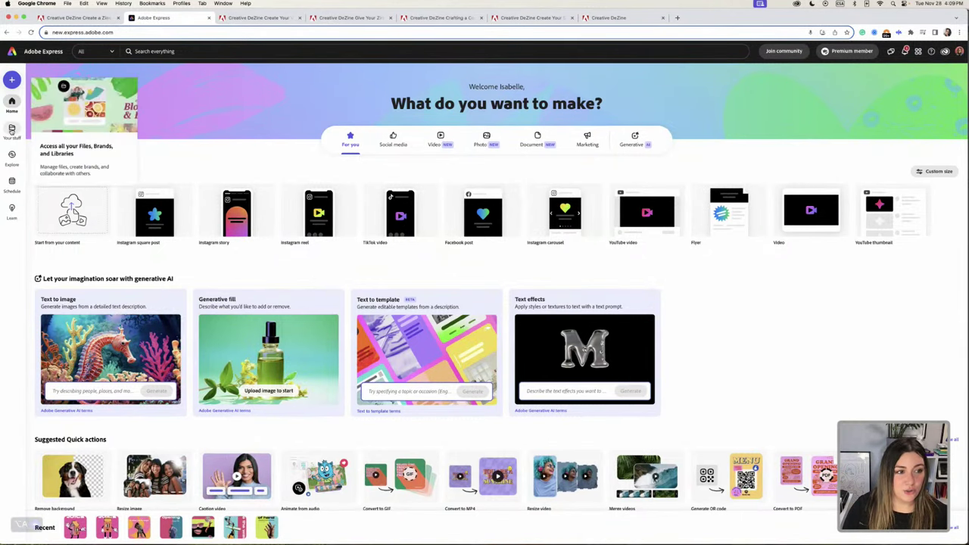
key("super+equal")
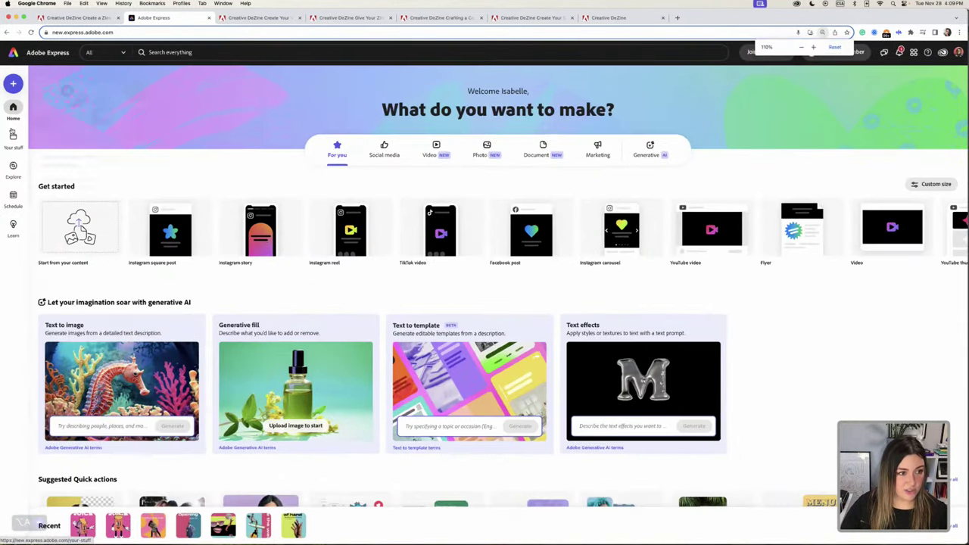
key("super+equal")
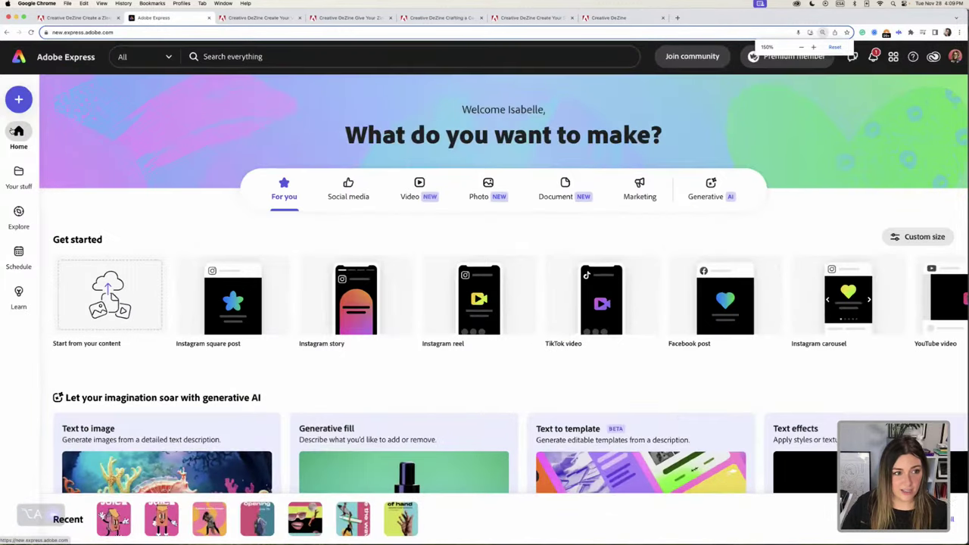
Open the Creative Juice library under Your stuff > Libraries and browse its swatches, fonts and graphics.
left_click(19, 175)
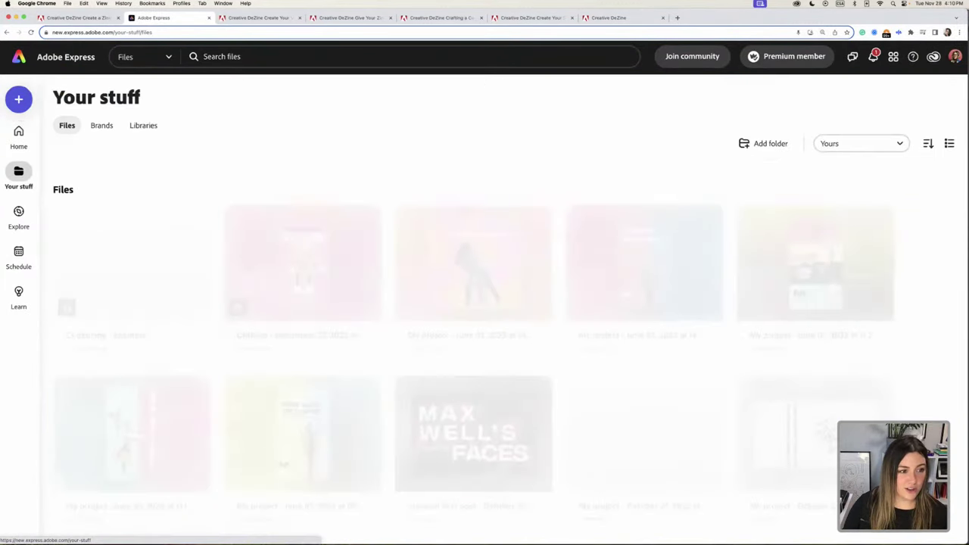
left_click(143, 125)
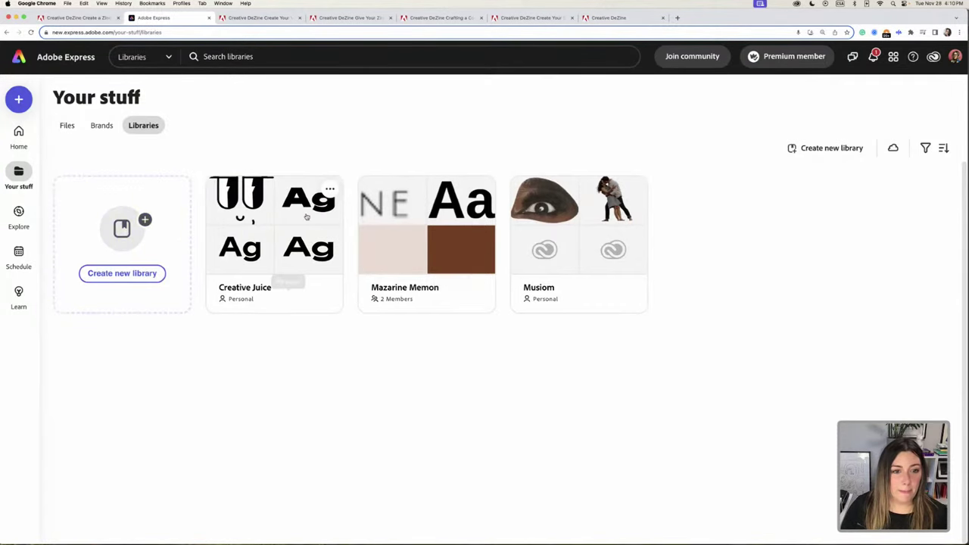
left_click(279, 239)
scroll(412, 348, "down", 3)
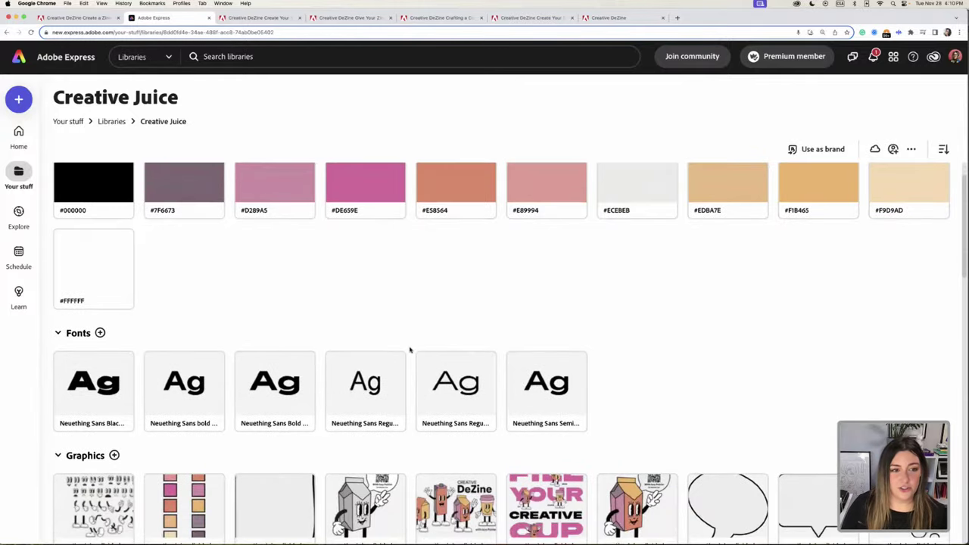
scroll(409, 349, "down", 10)
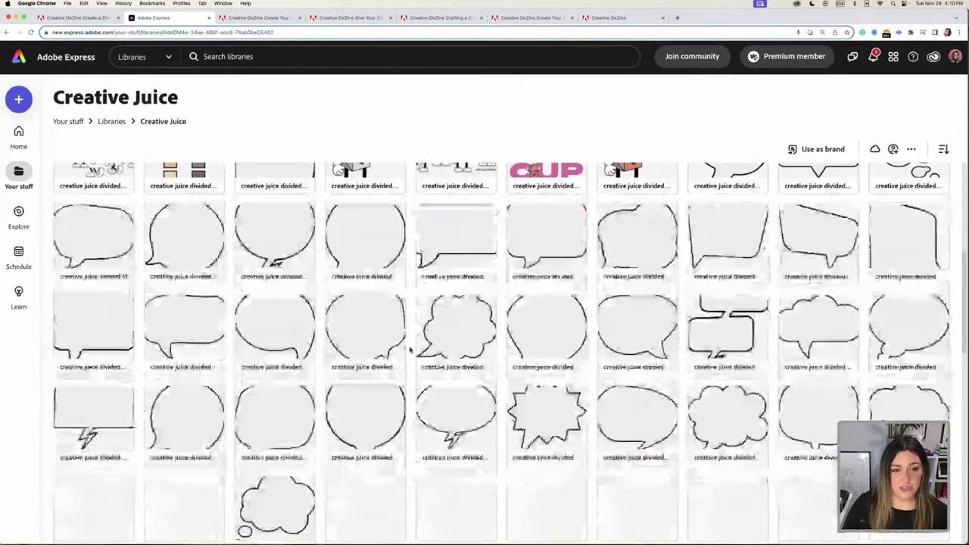
scroll(409, 349, "down", 10)
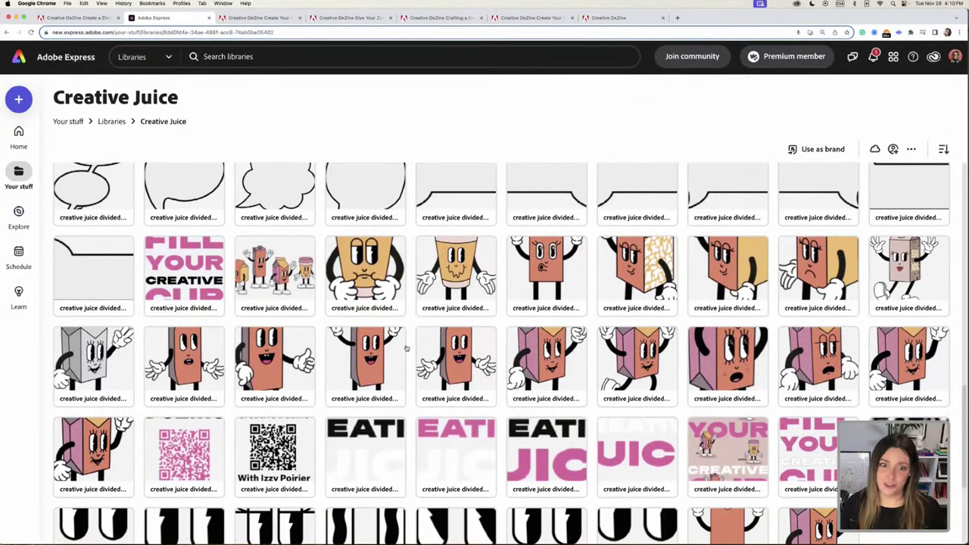
scroll(407, 348, "down", 4)
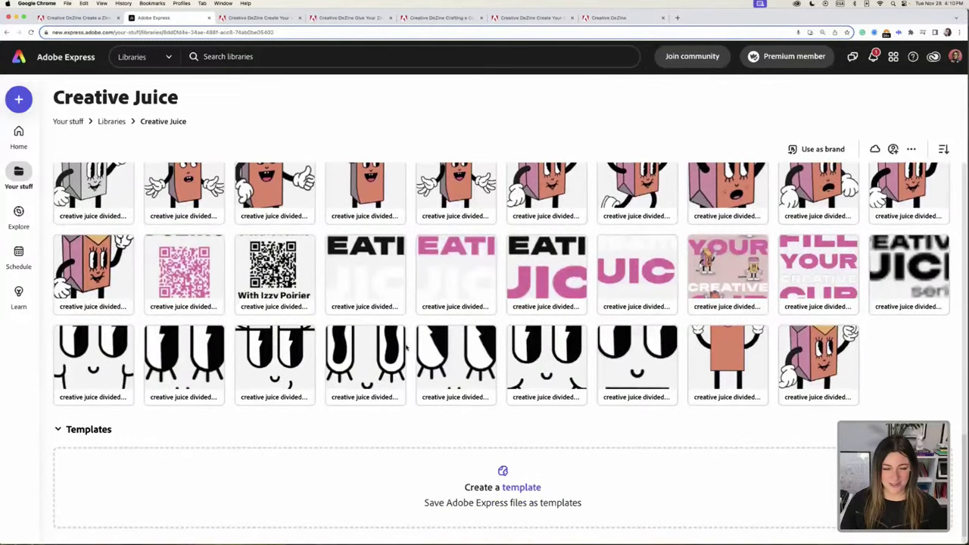
scroll(407, 347, "up", 5)
scroll(407, 347, "up", 10)
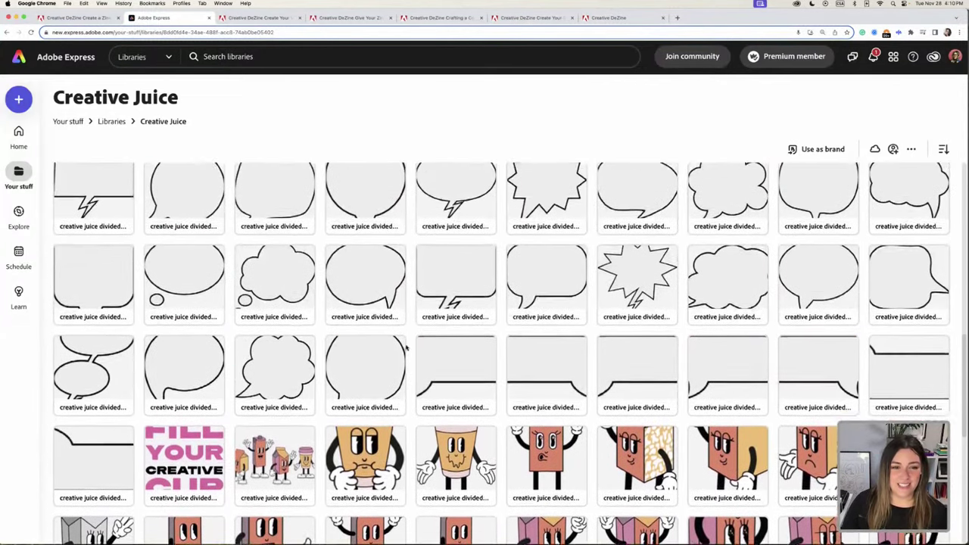
scroll(407, 347, "up", 6)
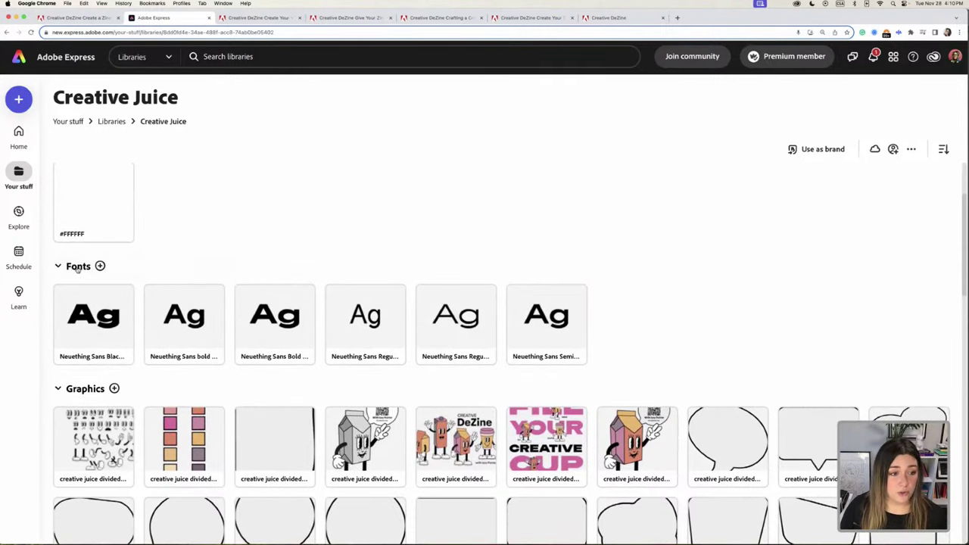
Preview the font picker beside Fonts, close it, then open Add Color for the library.
left_click(99, 266)
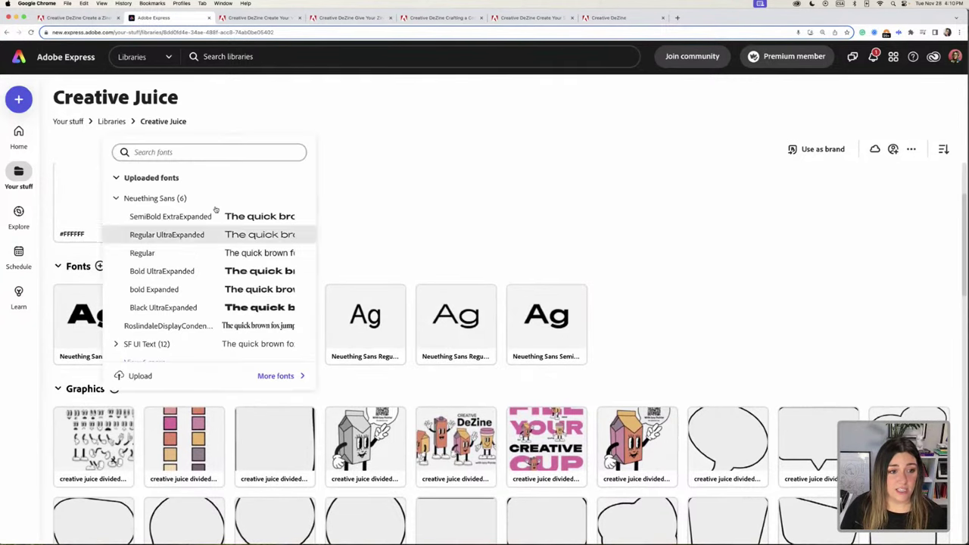
scroll(136, 253, "down", 1)
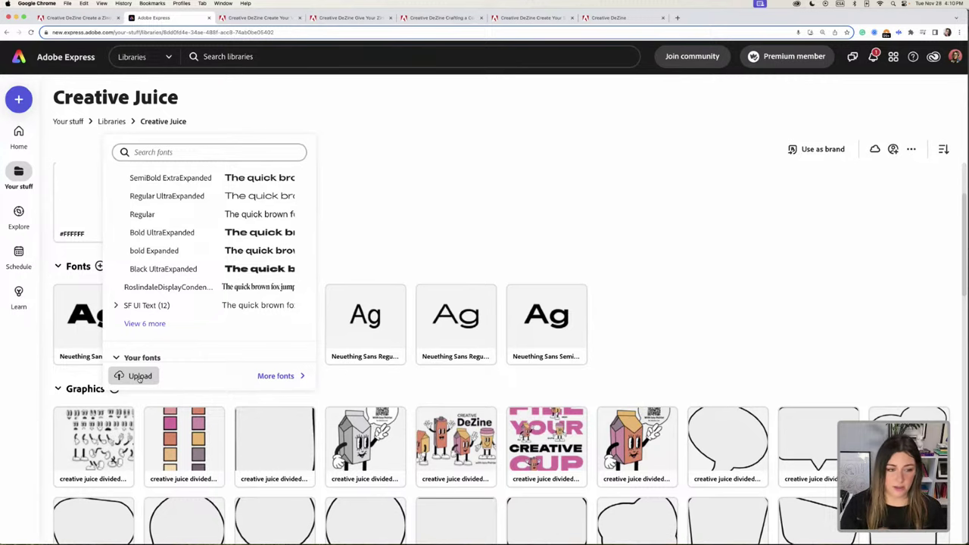
scroll(197, 349, "up", 2)
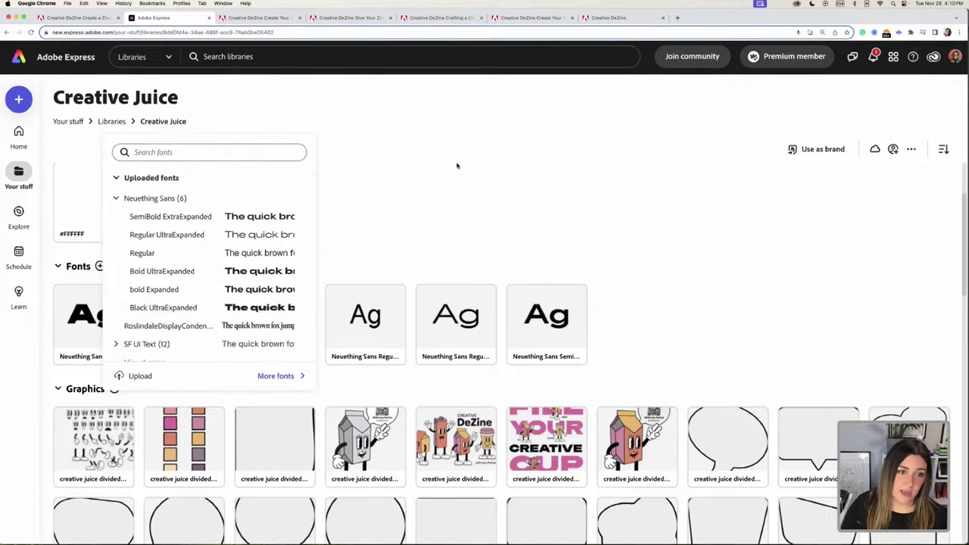
left_click(329, 220)
scroll(234, 220, "up", 3)
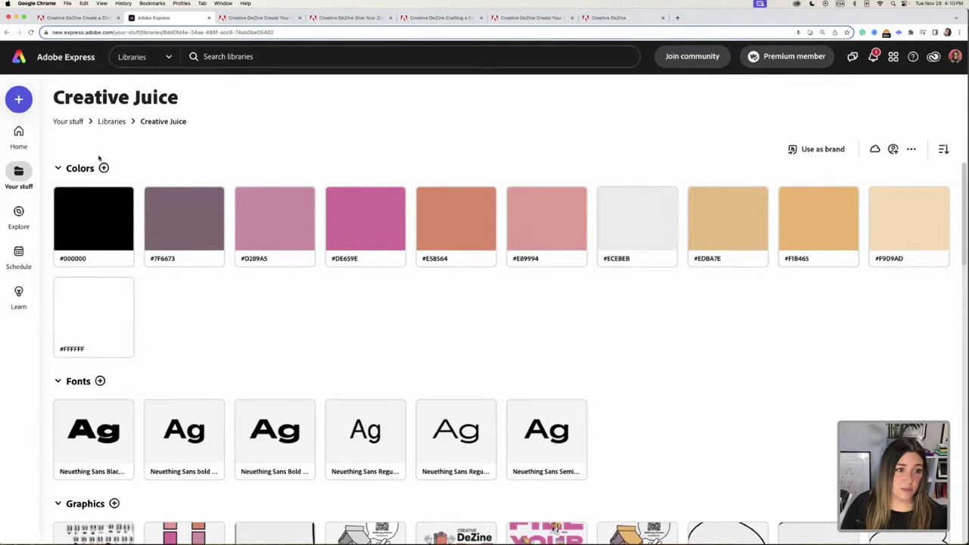
left_click(103, 168)
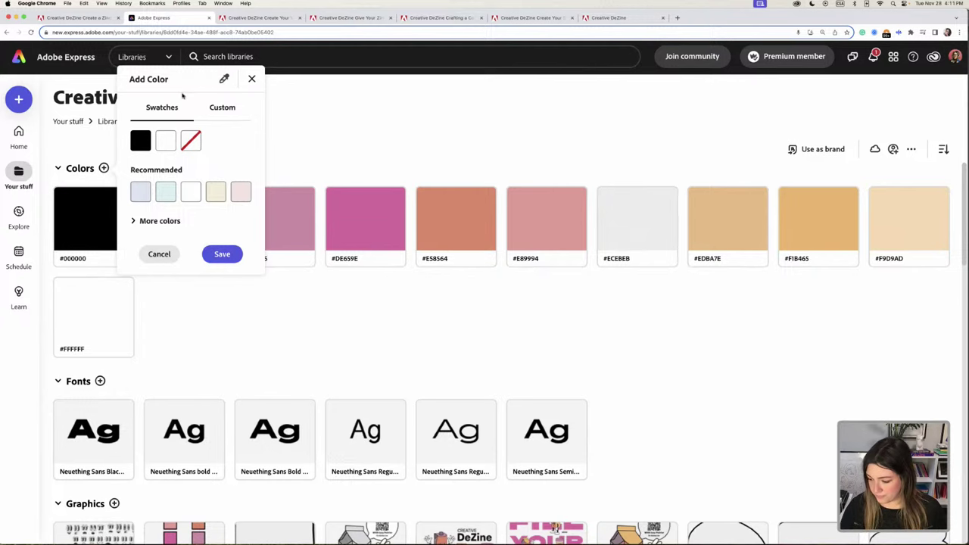
Dismiss the Add Color panel without changes and return to Illustrator.
left_click(221, 253)
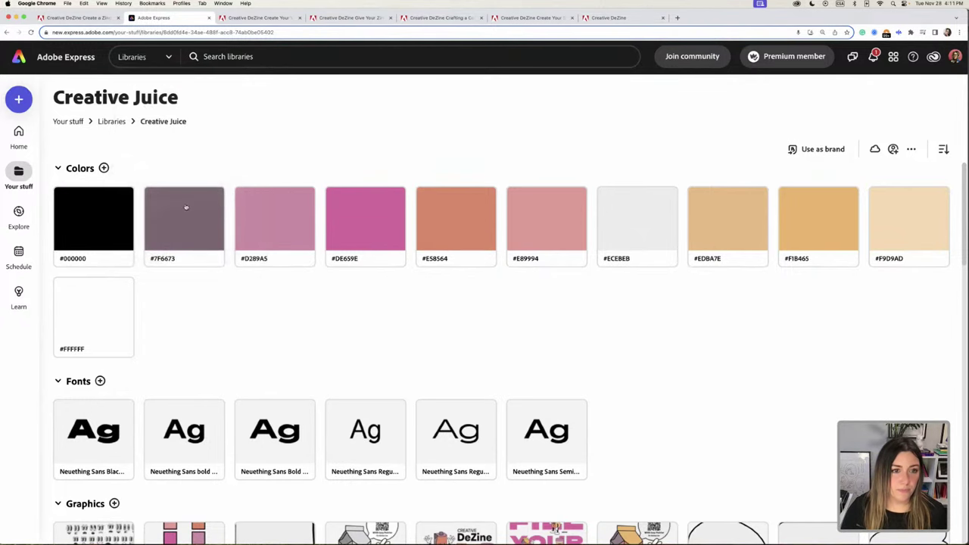
scroll(356, 356, "down", 3)
scroll(378, 333, "up", 3)
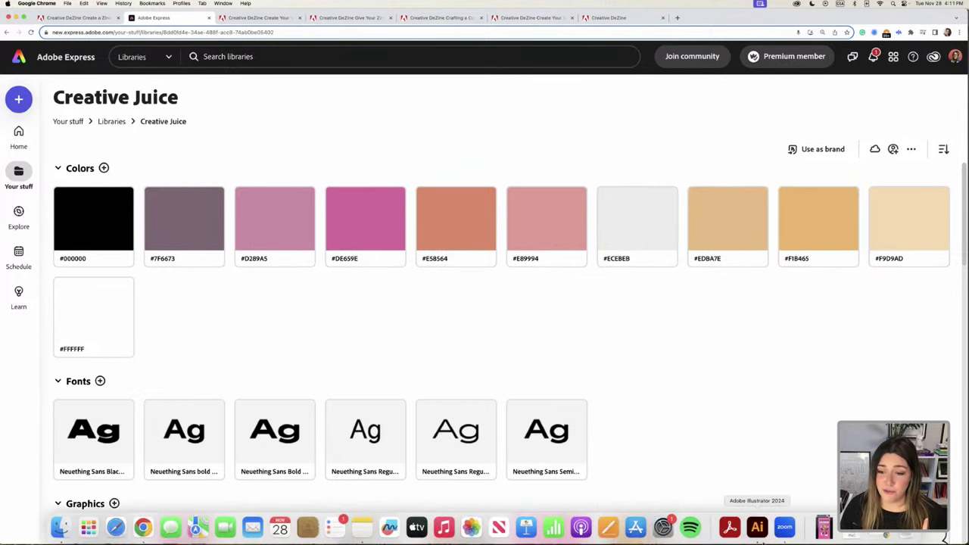
left_click(757, 528)
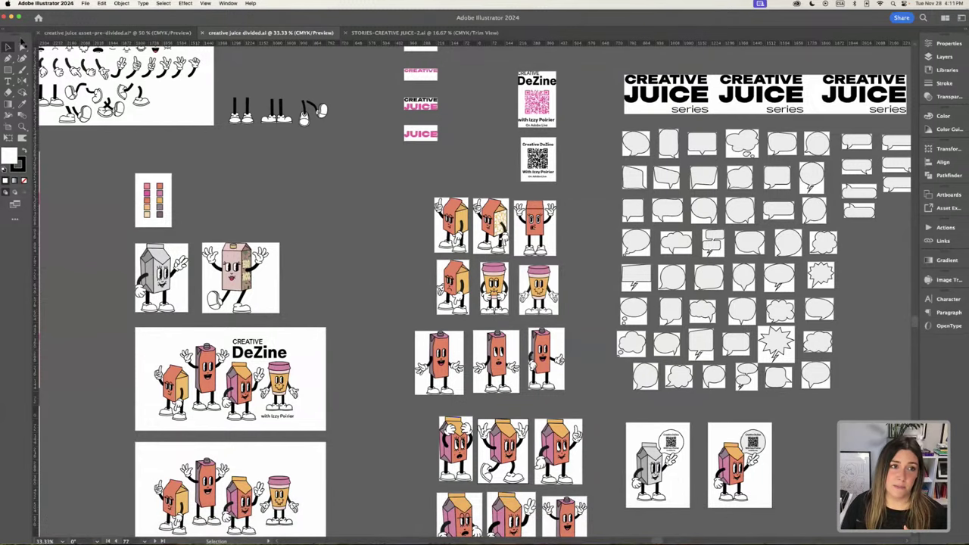
Start a new document measured in pixels at 1080 × 1920 px.
left_click(86, 4)
left_click(93, 16)
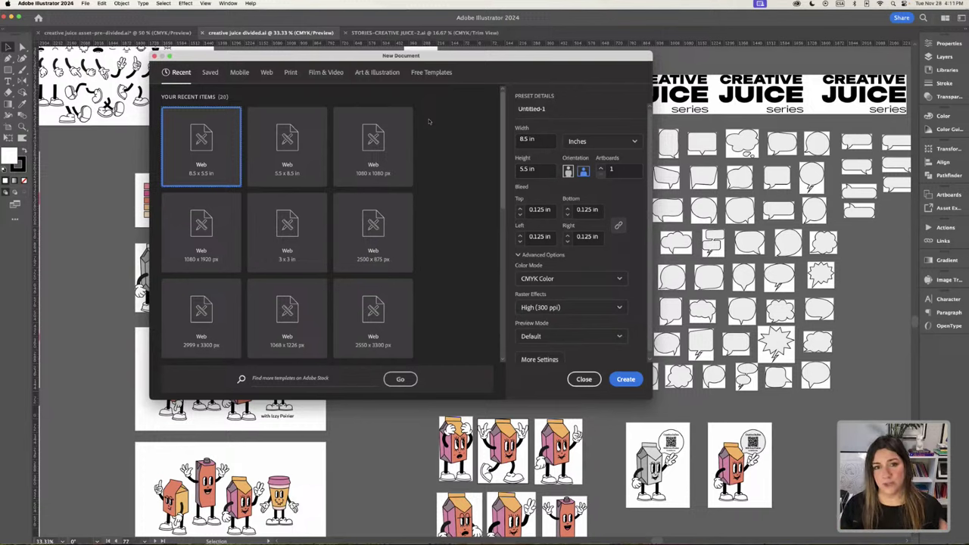
left_click(585, 141)
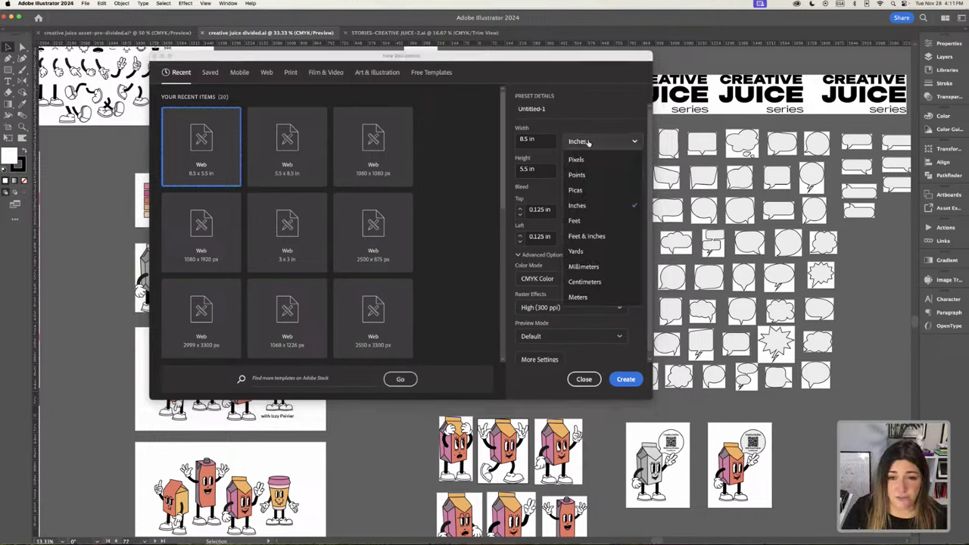
left_click(581, 159)
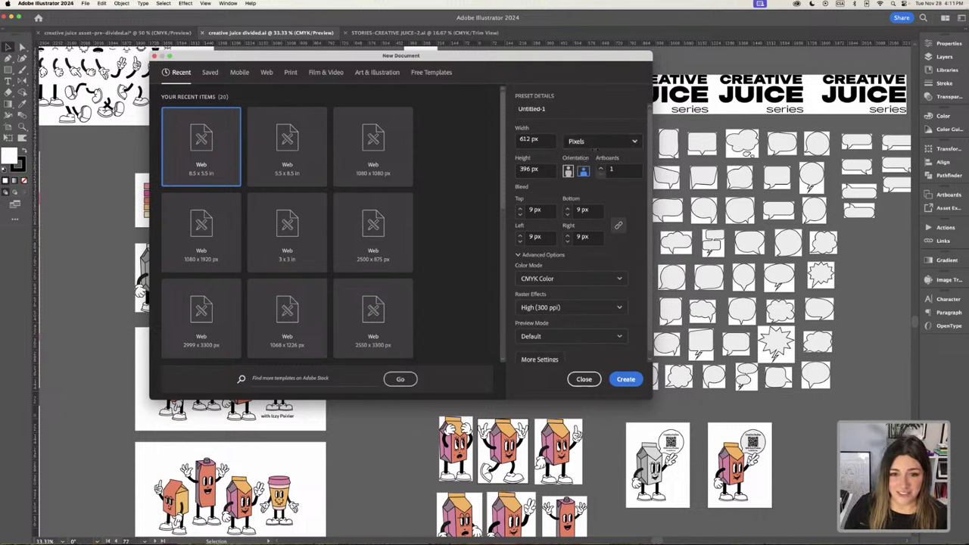
left_click(530, 139)
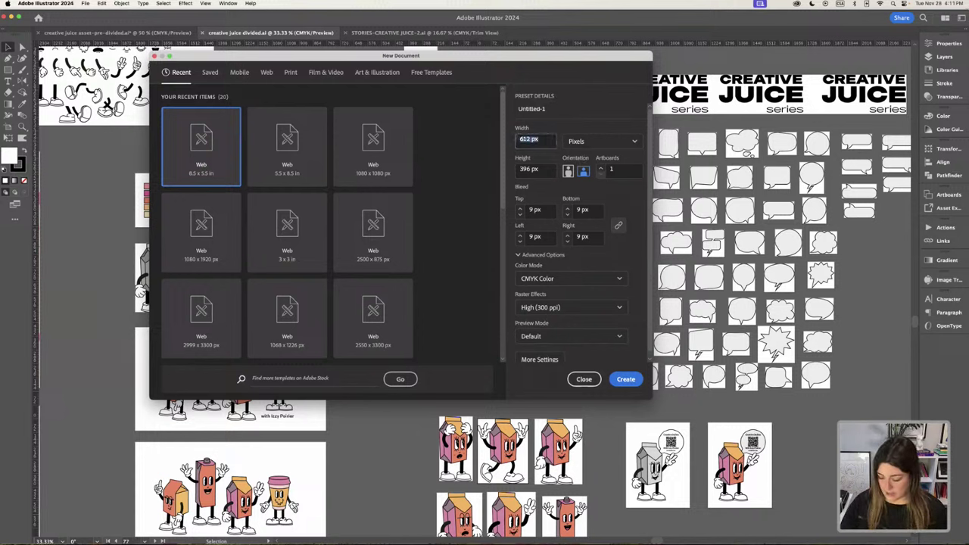
type("10")
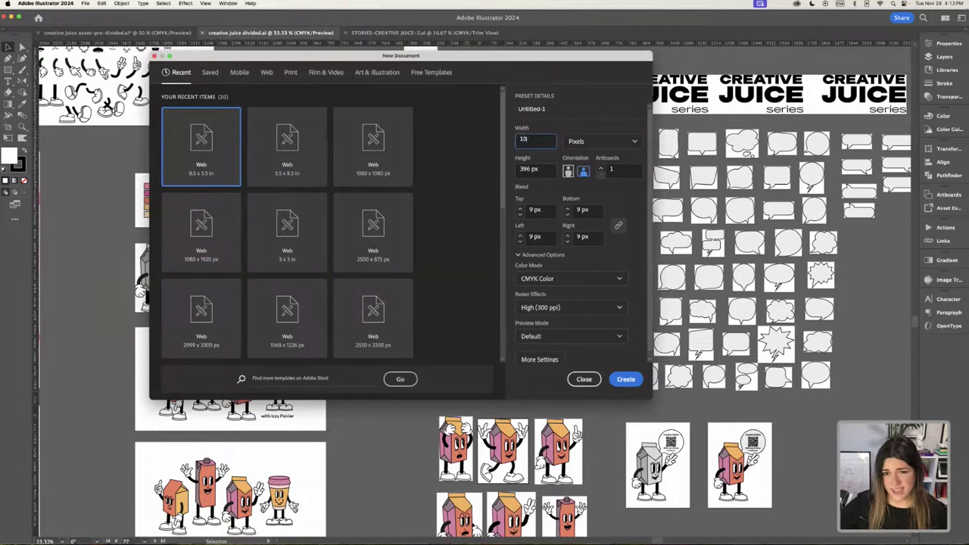
type("80")
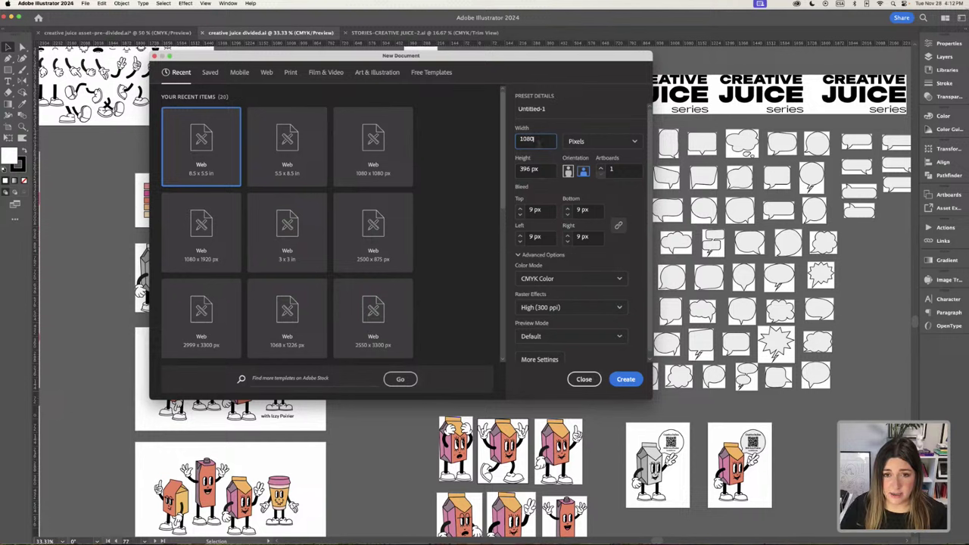
key("Tab")
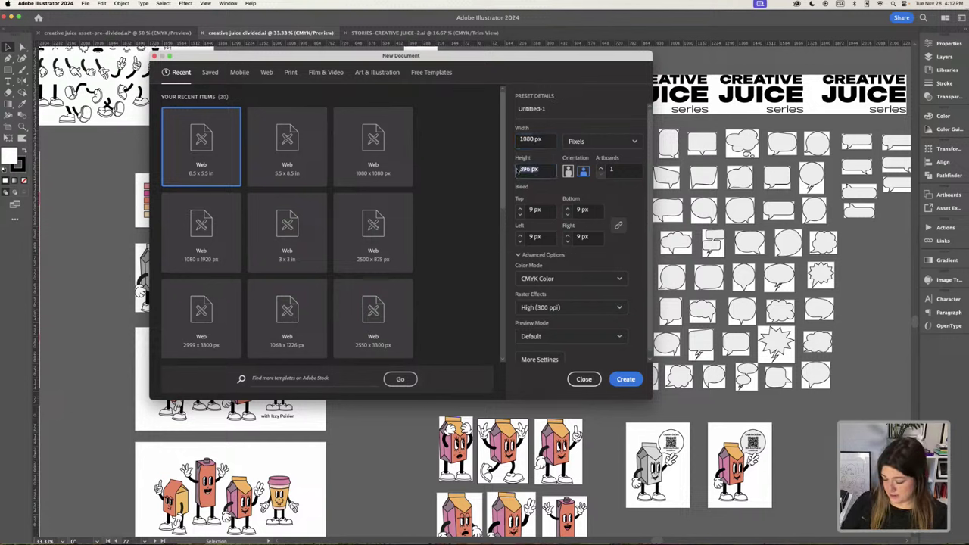
type("1920")
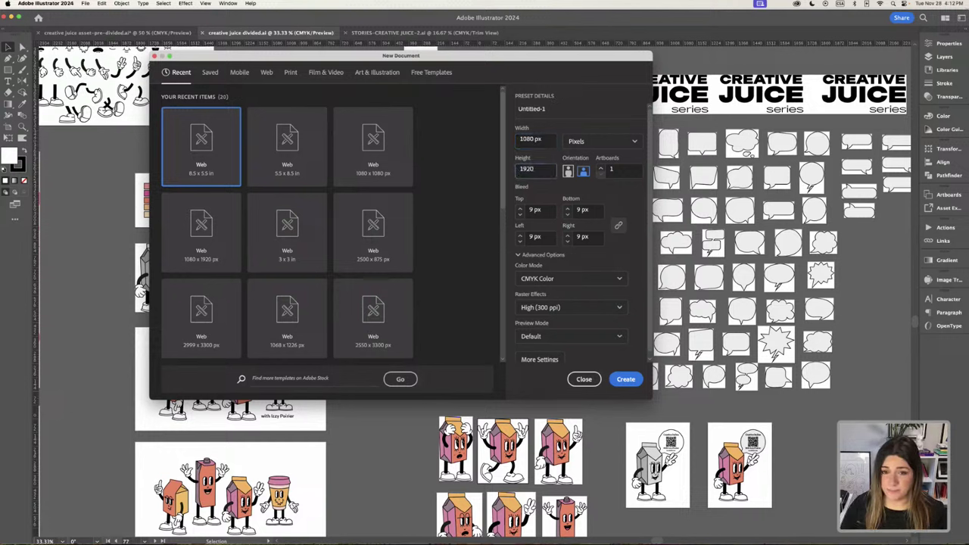
Set 6 artboards, 0 px bleed on all sides and Medium (150 ppi) raster effects, then create it.
left_click(600, 168)
left_click(601, 168)
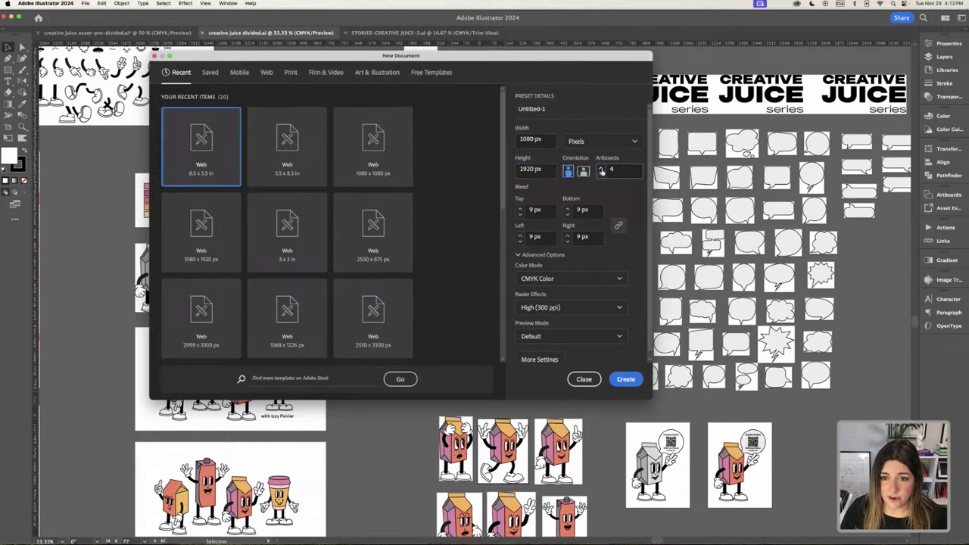
left_click(601, 167)
left_click(600, 168)
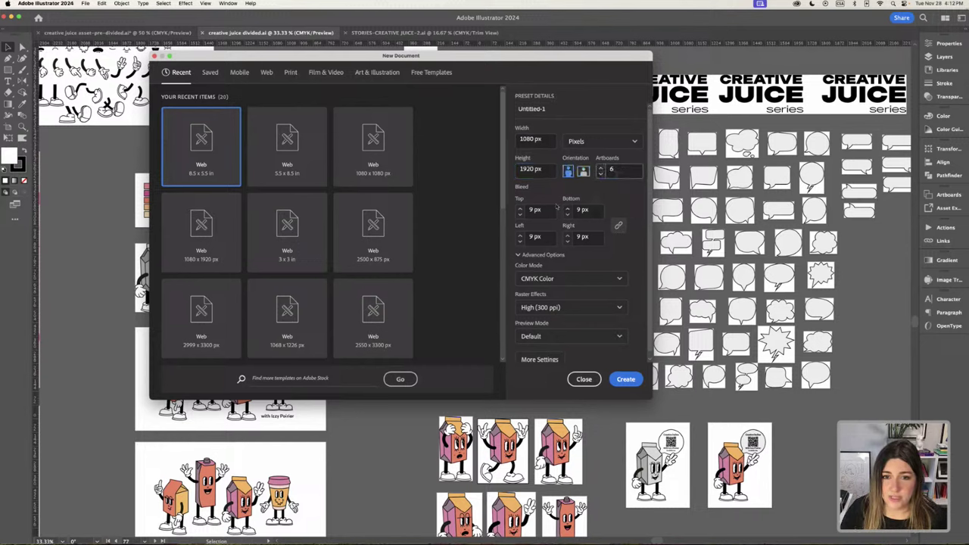
left_click(530, 211)
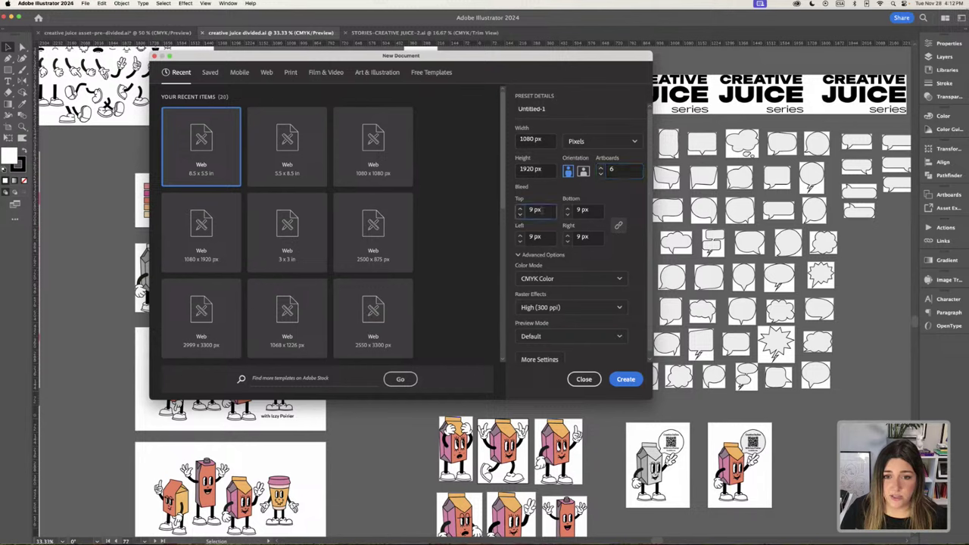
type("0")
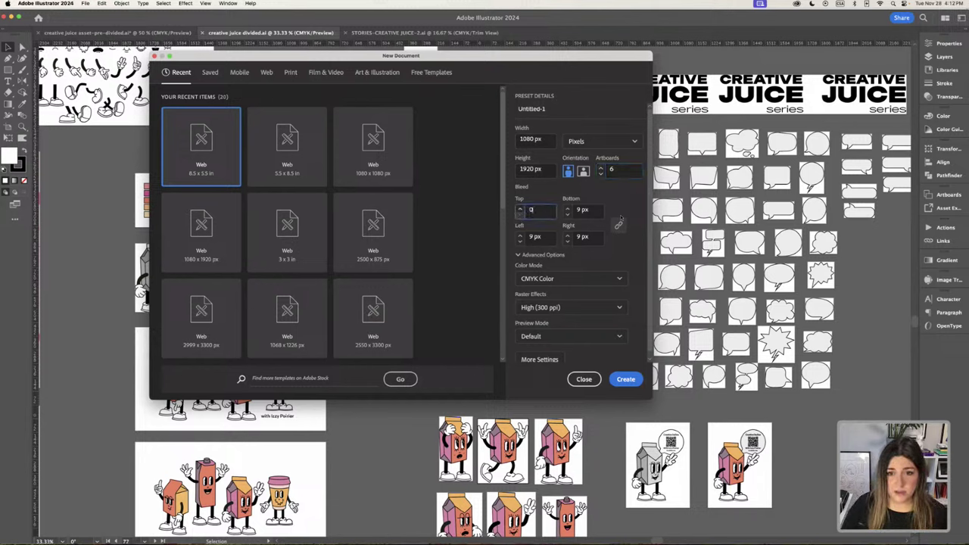
left_click(618, 225)
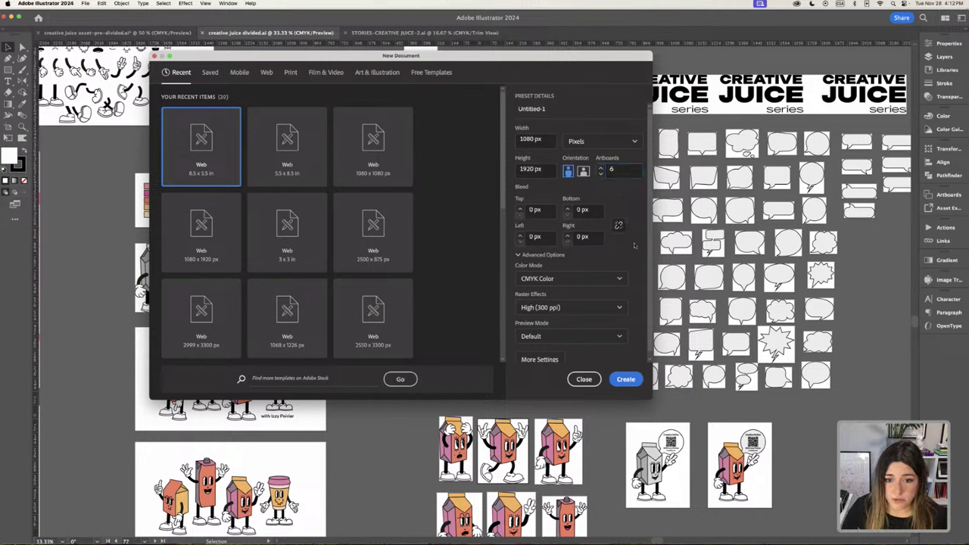
left_click(579, 308)
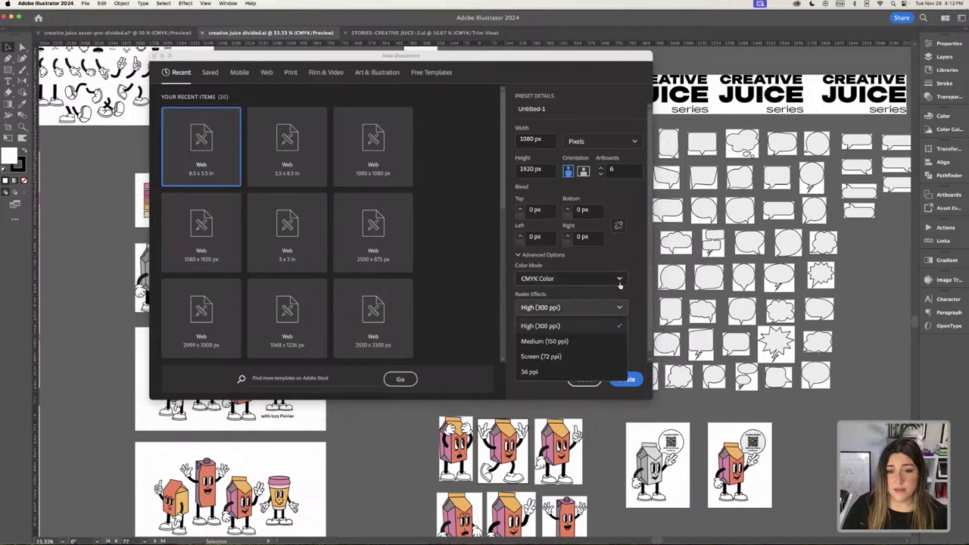
left_click(540, 342)
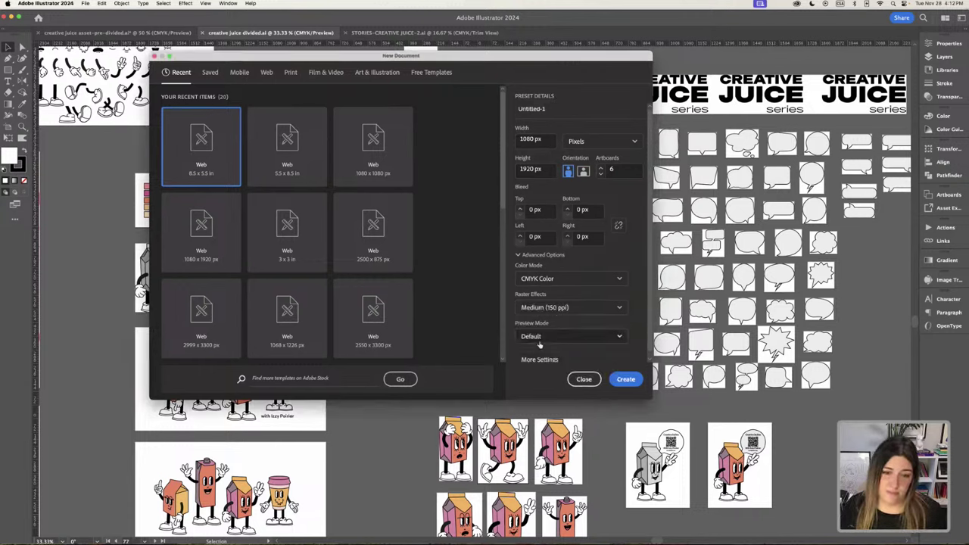
left_click(628, 380)
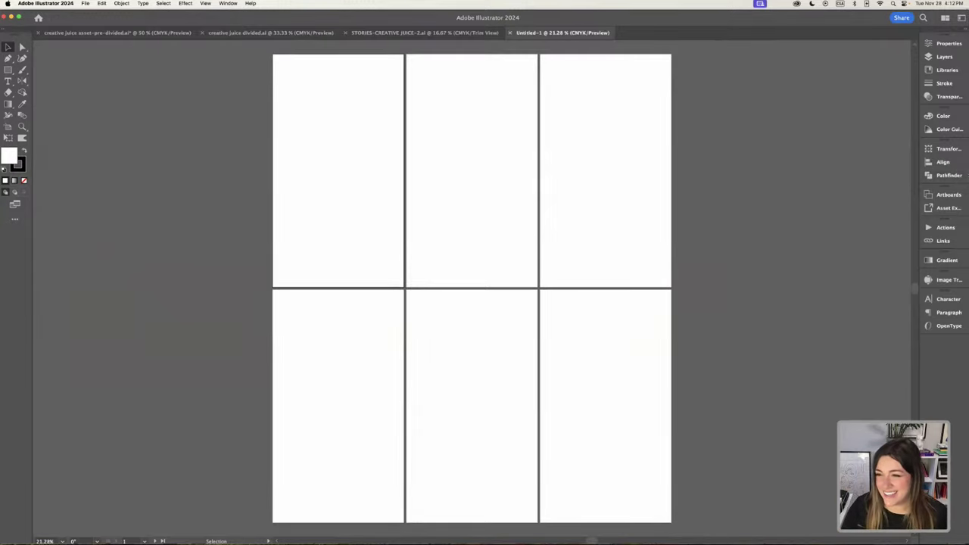
Rearrange all six artboards into a single row with 40 px spacing.
left_click(946, 195)
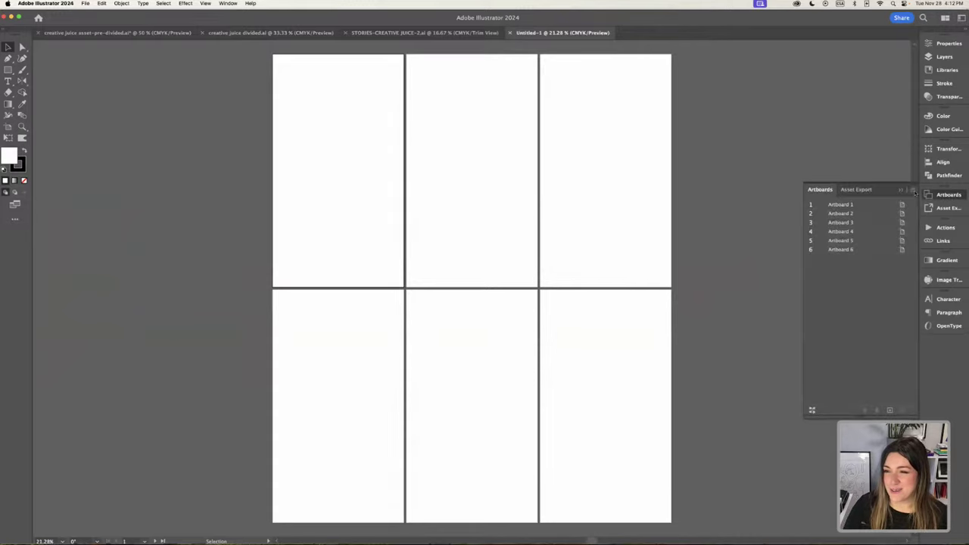
left_click(912, 189)
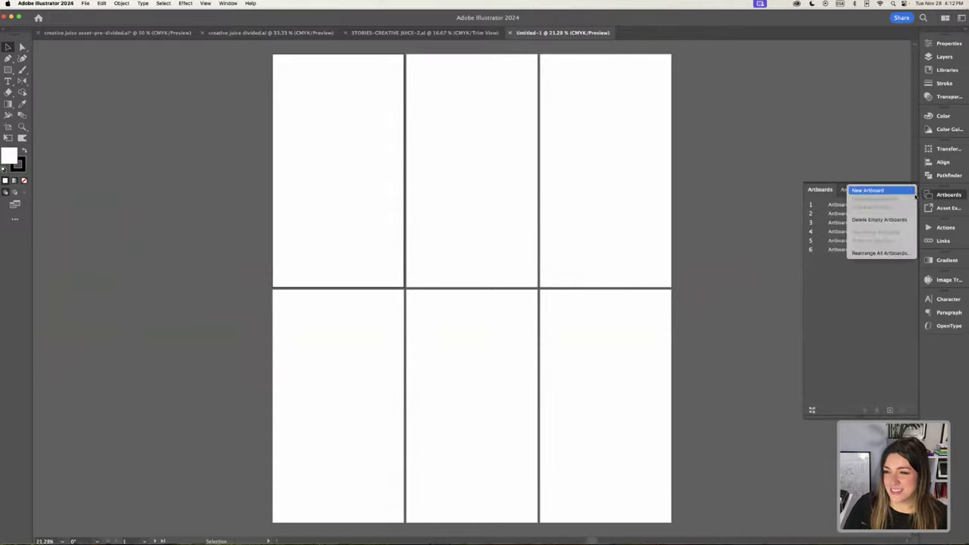
left_click(878, 253)
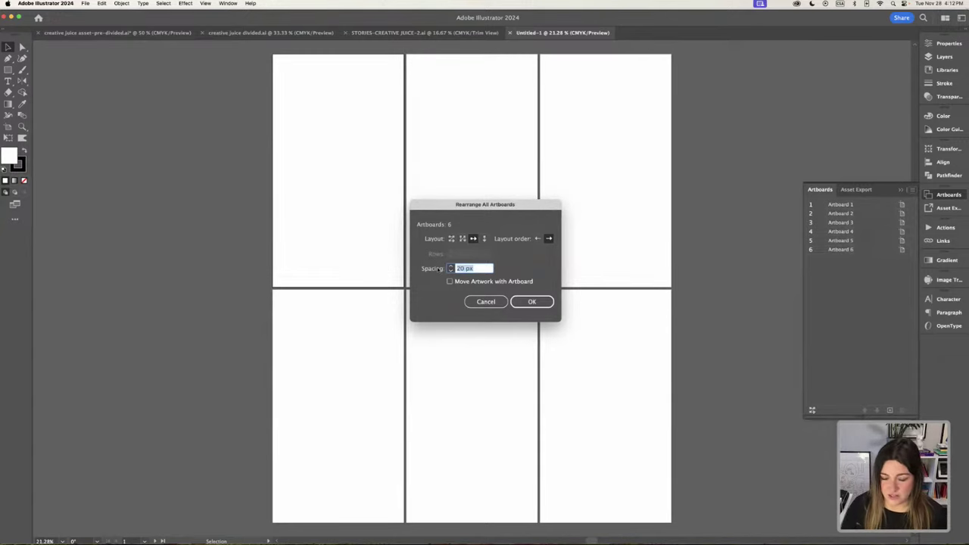
type("40")
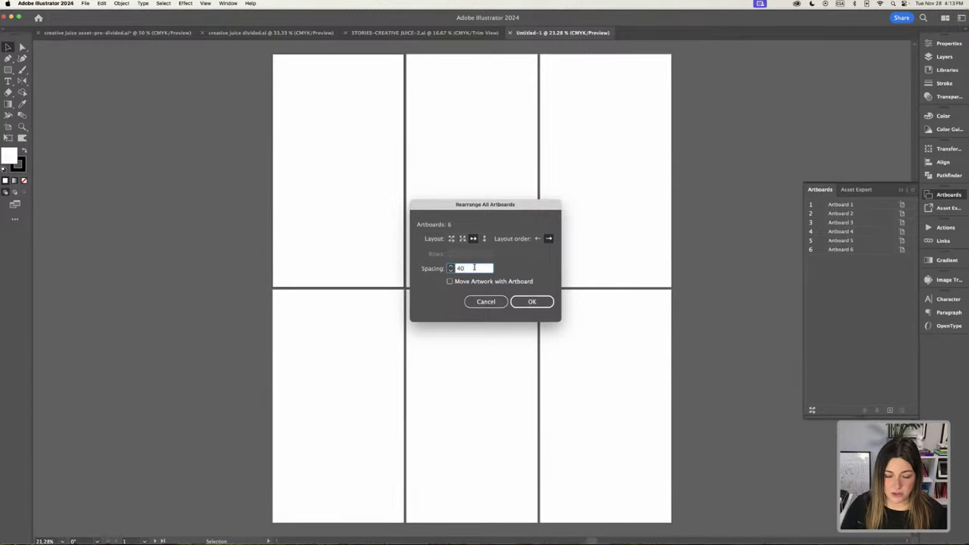
type(" px")
key("Return")
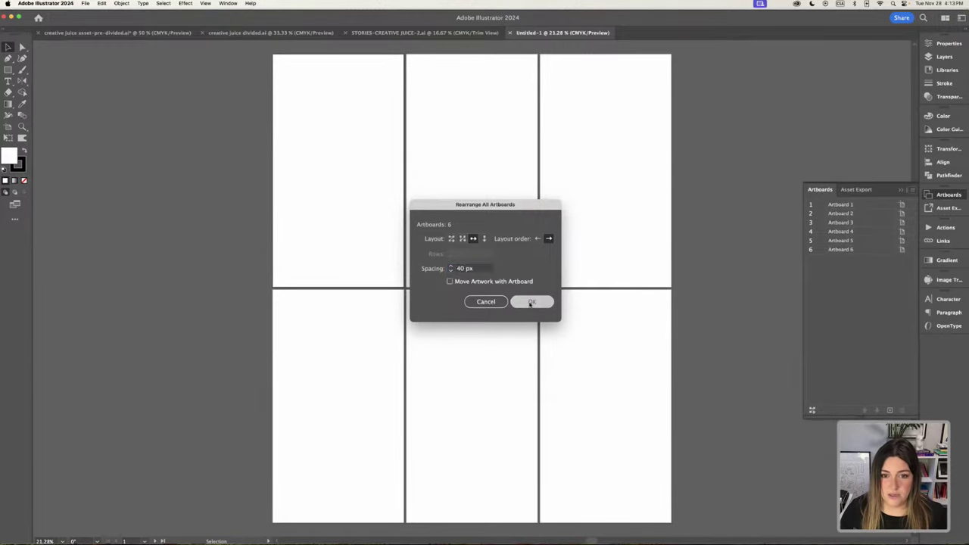
key("super+minus")
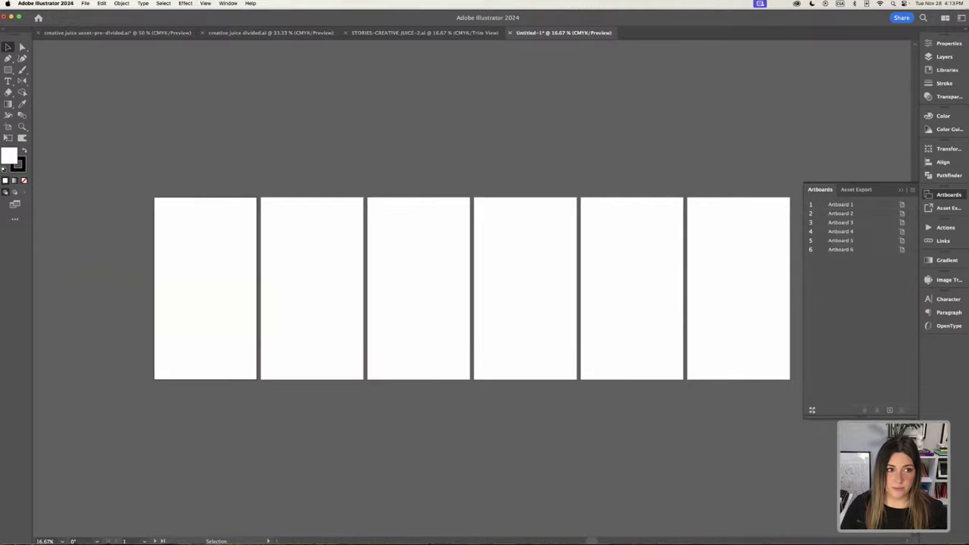
Save the document to Episode 6 as storie-building.ai with default Illustrator options.
left_click(88, 4)
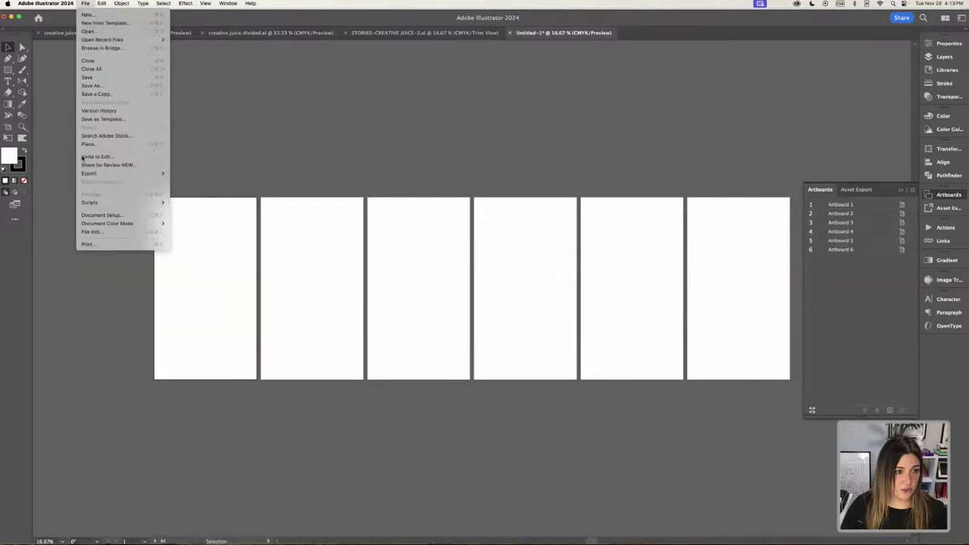
left_click(84, 96)
left_click(538, 352)
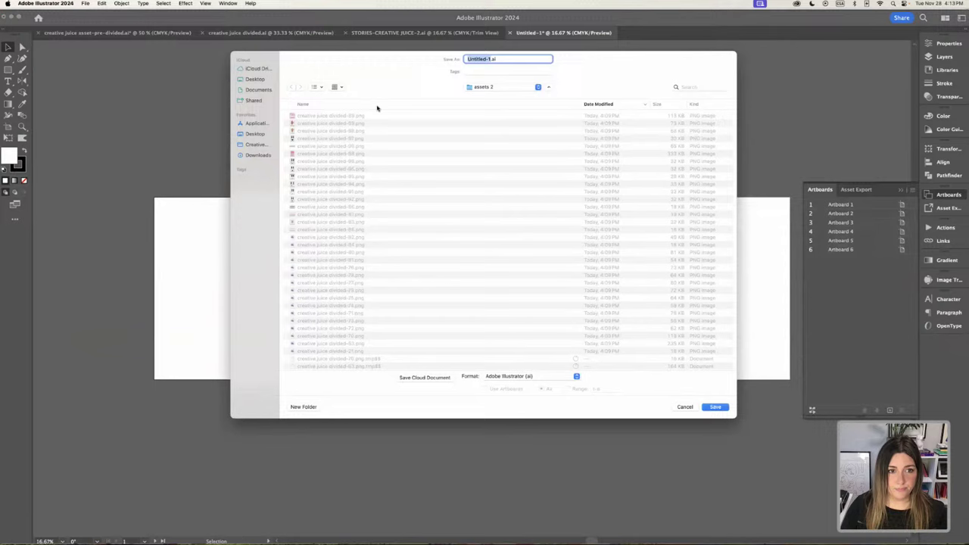
left_click(487, 89)
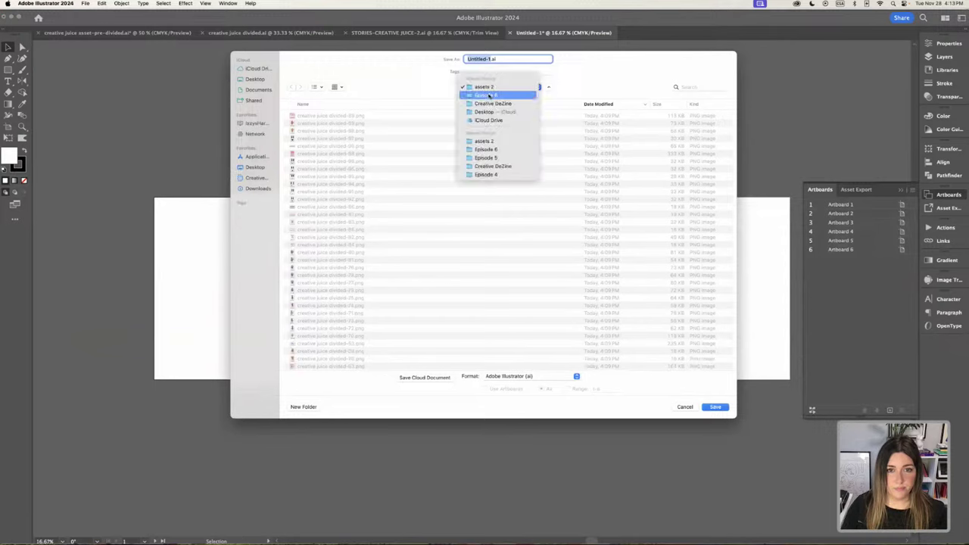
left_click(488, 96)
type("st")
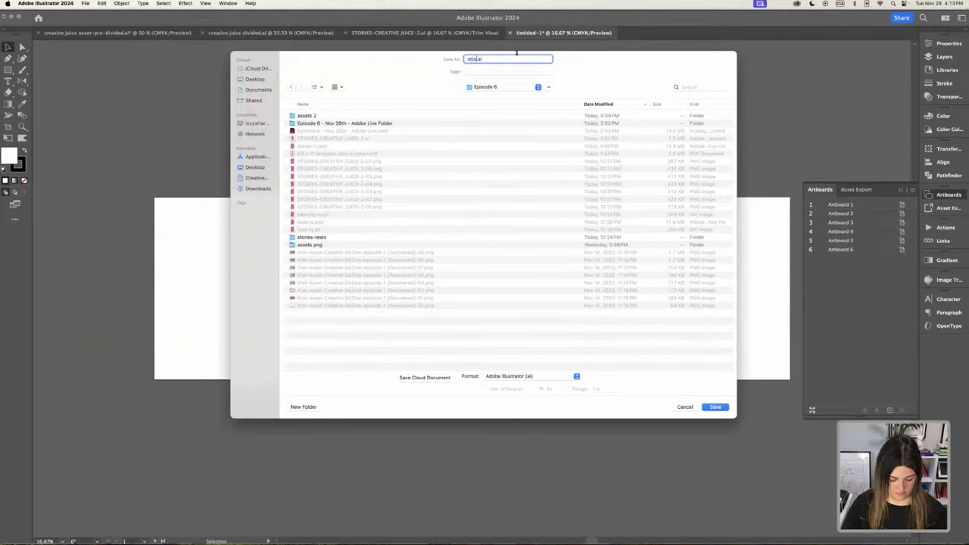
type("orie-build")
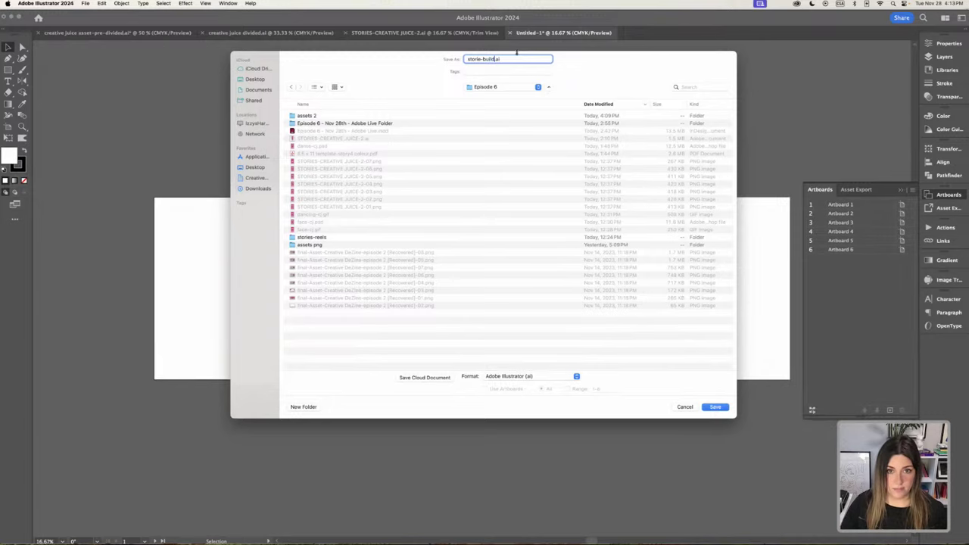
type("ing")
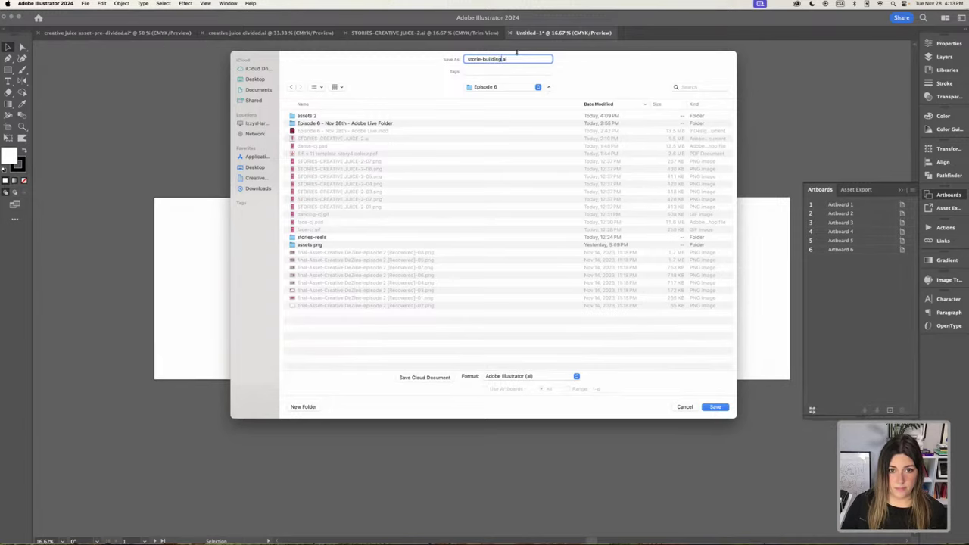
key("Return")
left_click(467, 399)
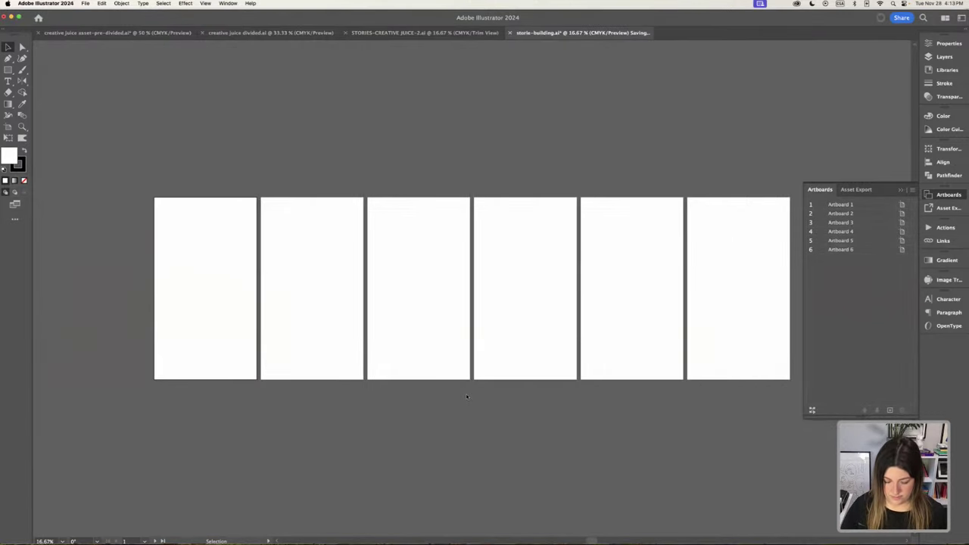
Switch to creative juice asset-pre-divided.ai and zoom out to survey its character artboards.
left_click_drag(500, 231, 467, 203)
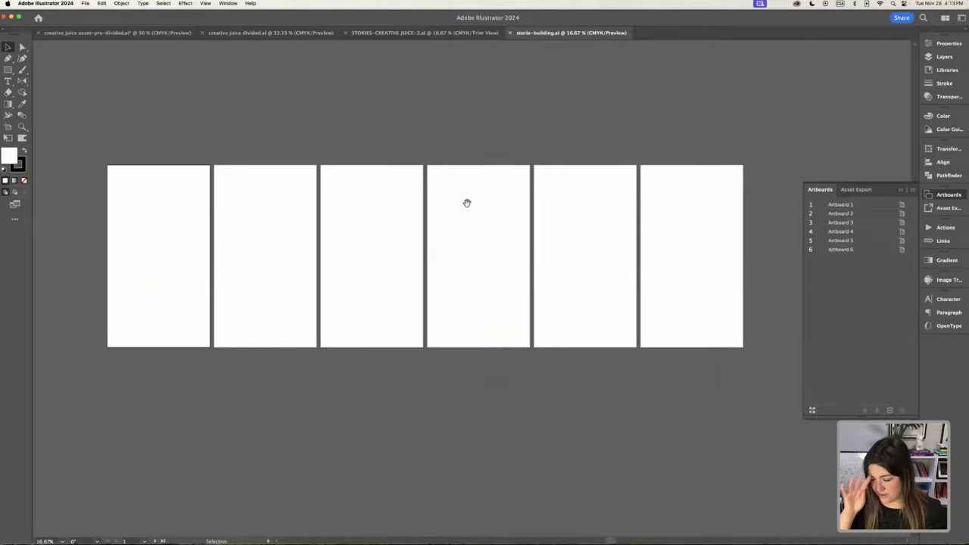
scroll(467, 203, "up", 2)
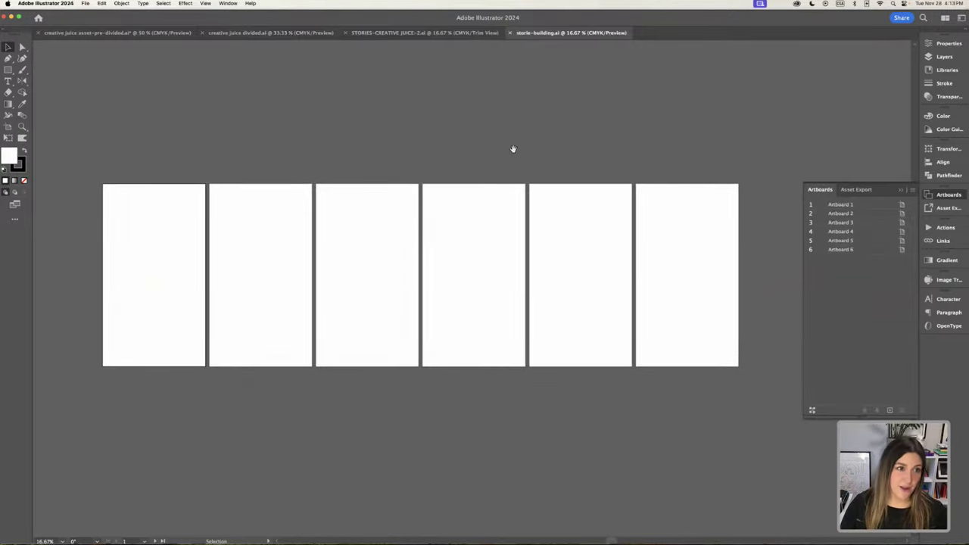
left_click(113, 32)
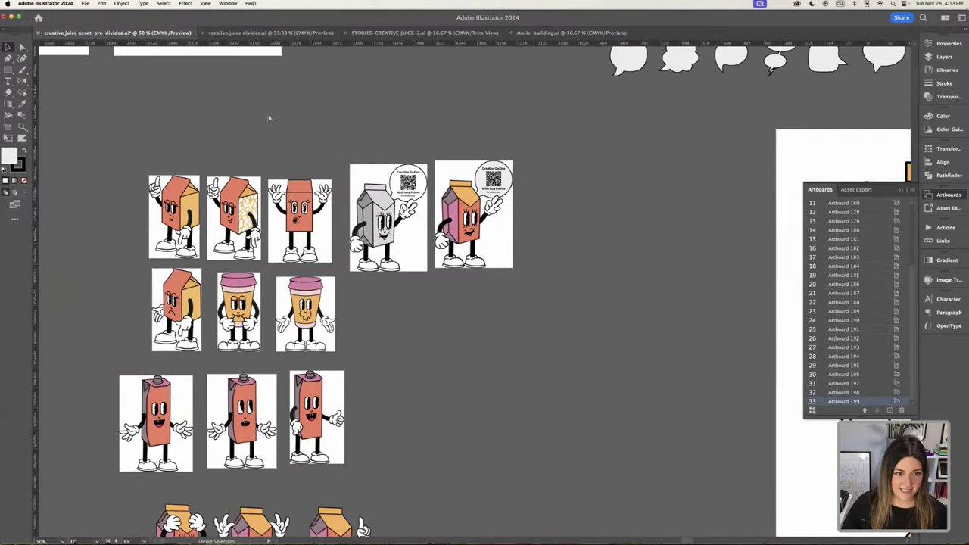
key("super+s")
key("super+minus")
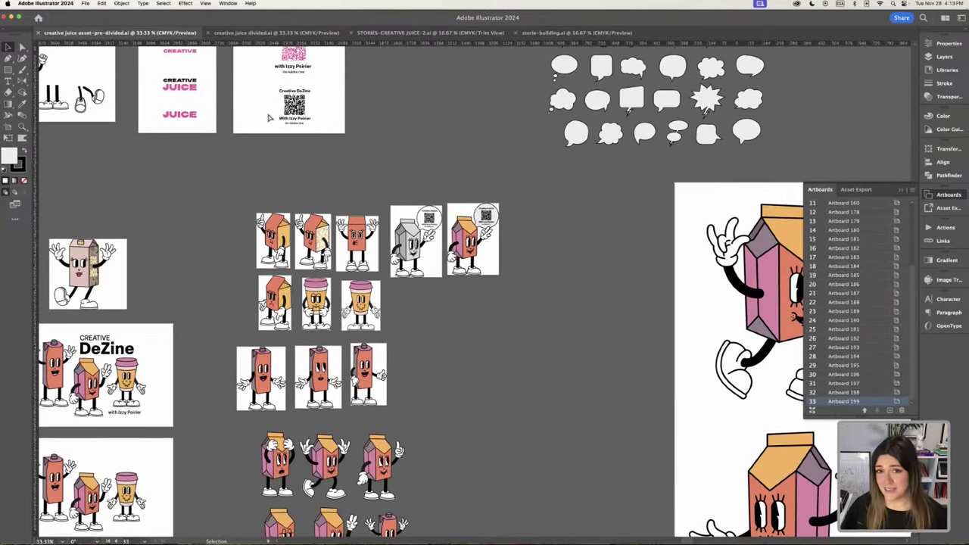
scroll(346, 148, "right", 5)
scroll(346, 149, "down", 2)
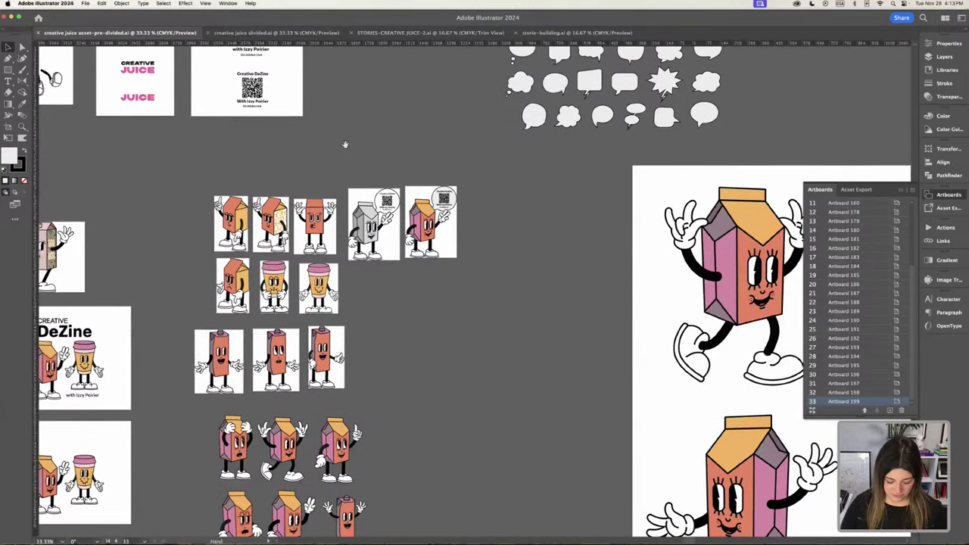
scroll(346, 148, "down", 3)
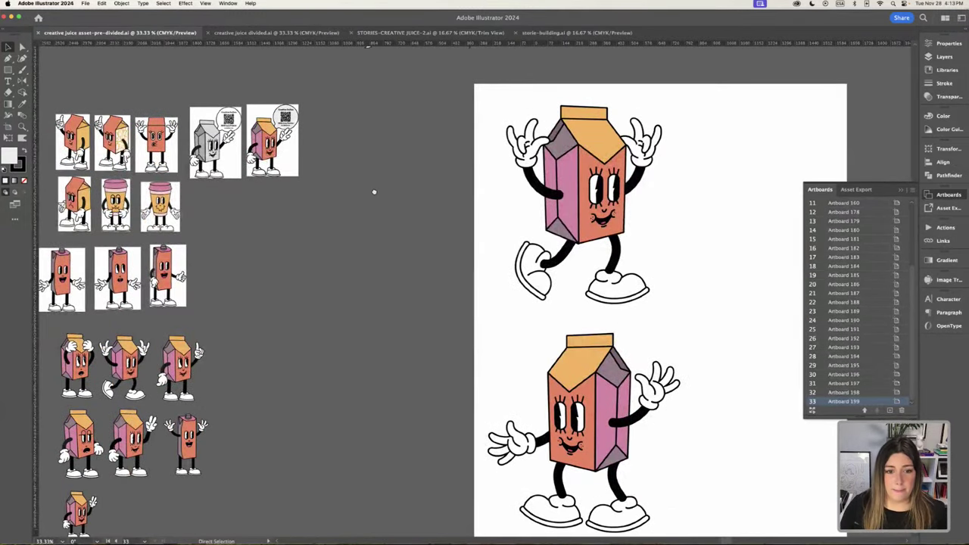
scroll(391, 204, "down", 2)
scroll(391, 204, "down", 5)
scroll(391, 205, "right", 2)
scroll(393, 253, "up", 4)
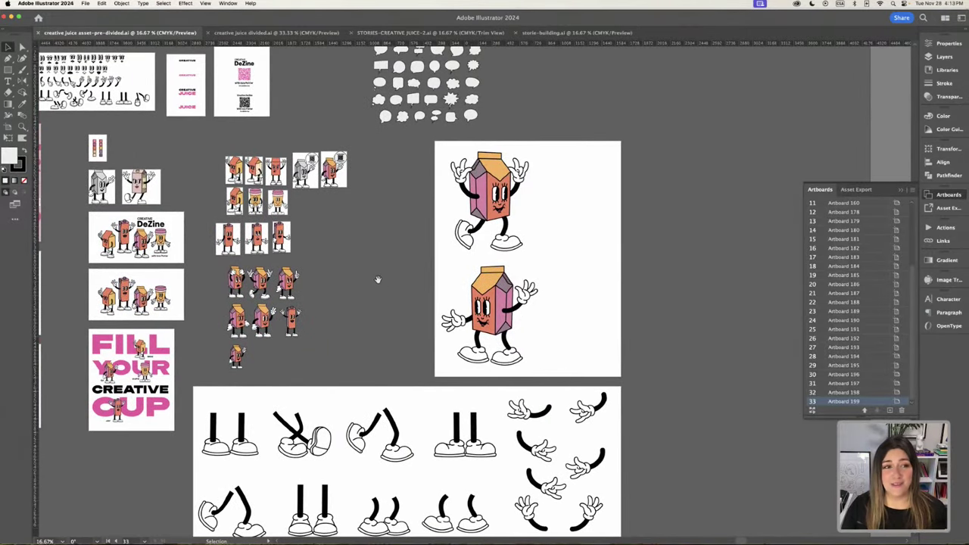
scroll(160, 152, "left", 4)
scroll(160, 152, "up", 1)
Pan and zoom until the pink-and-orange juice-carton character artboard is fully in view.
key("a")
scroll(161, 151, "up", 3)
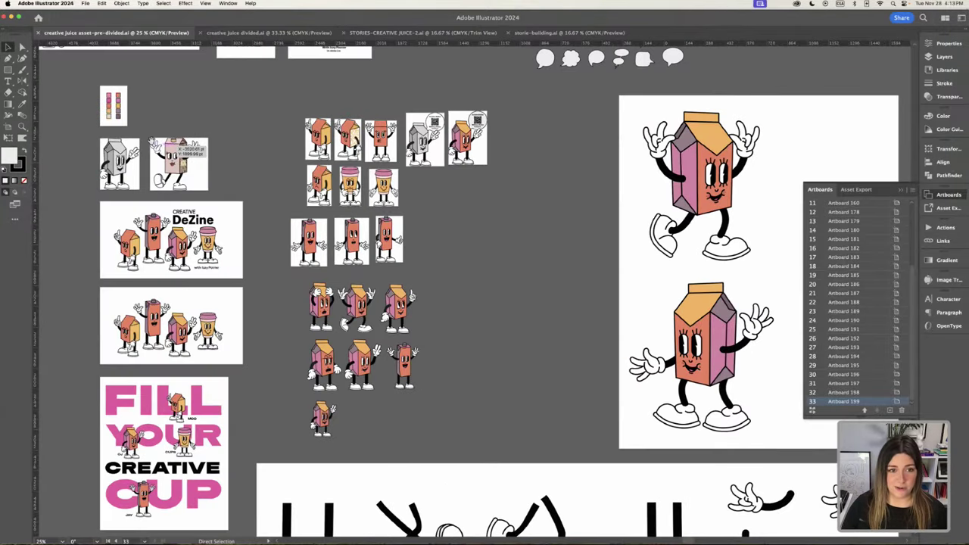
scroll(215, 225, "up", 3)
scroll(215, 224, "left", 2)
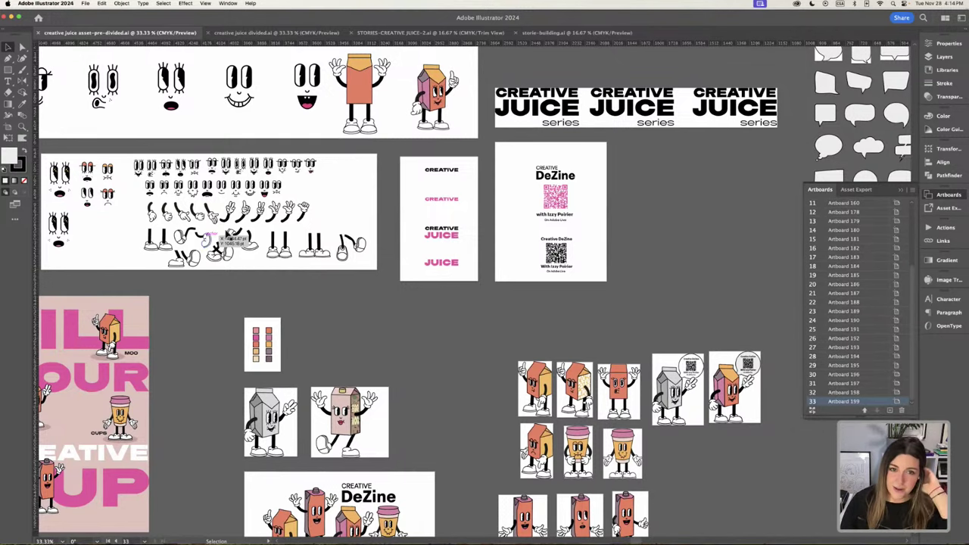
scroll(345, 192, "down", 2)
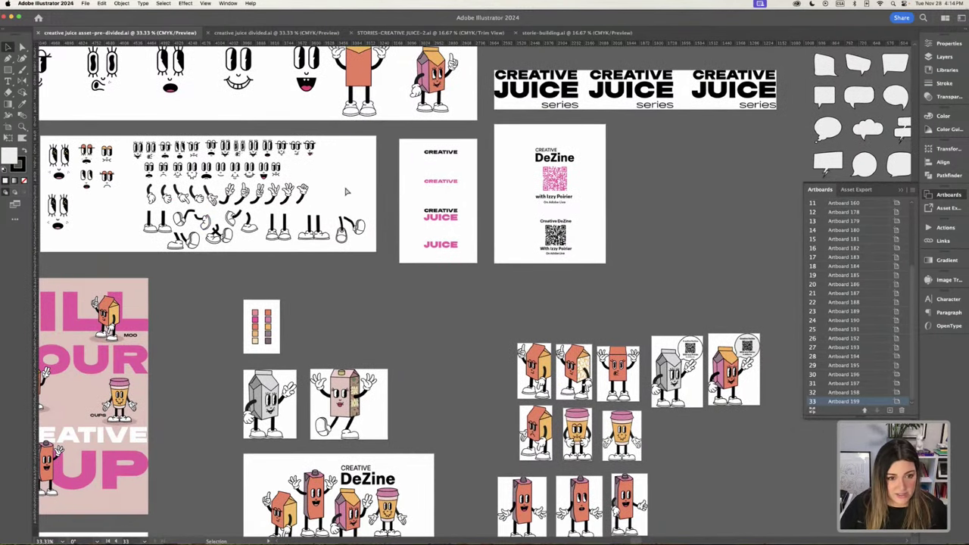
key("super+equal")
scroll(275, 277, "down", 2)
scroll(275, 277, "right", 2)
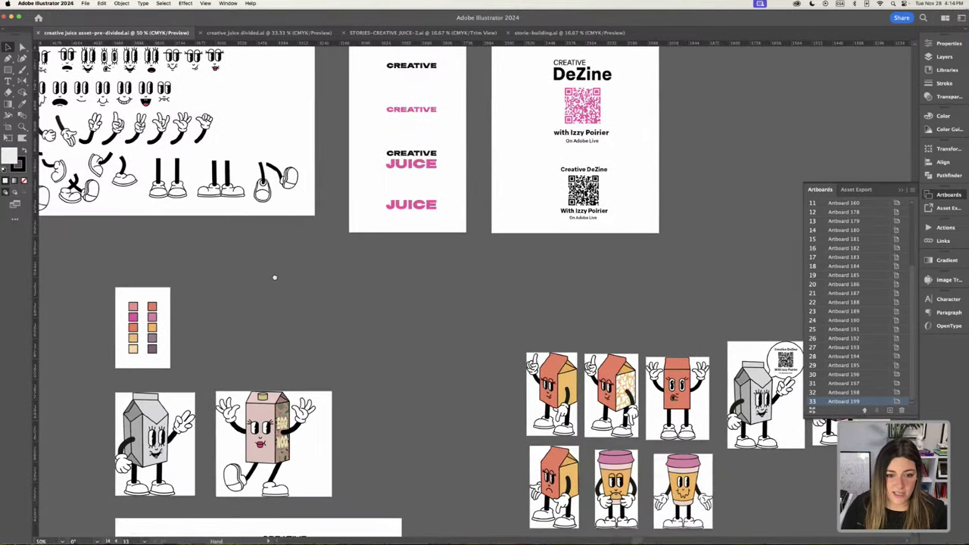
scroll(275, 278, "down", 10)
scroll(275, 277, "right", 8)
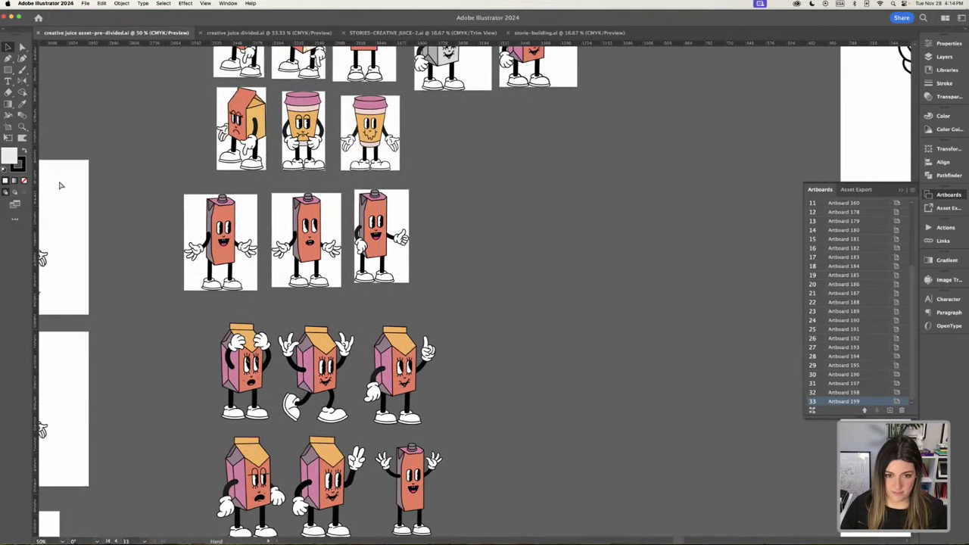
scroll(498, 140, "right", 15)
scroll(497, 141, "down", 5)
key("super+minus")
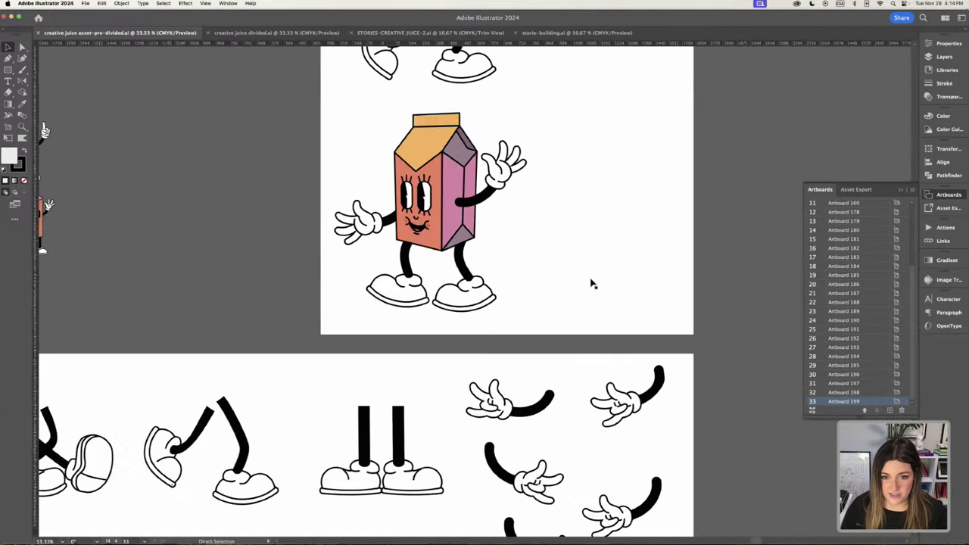
key("super+minus")
Paste the two carton characters into storie-building.ai and move the first one above the artboards.
left_click(608, 260)
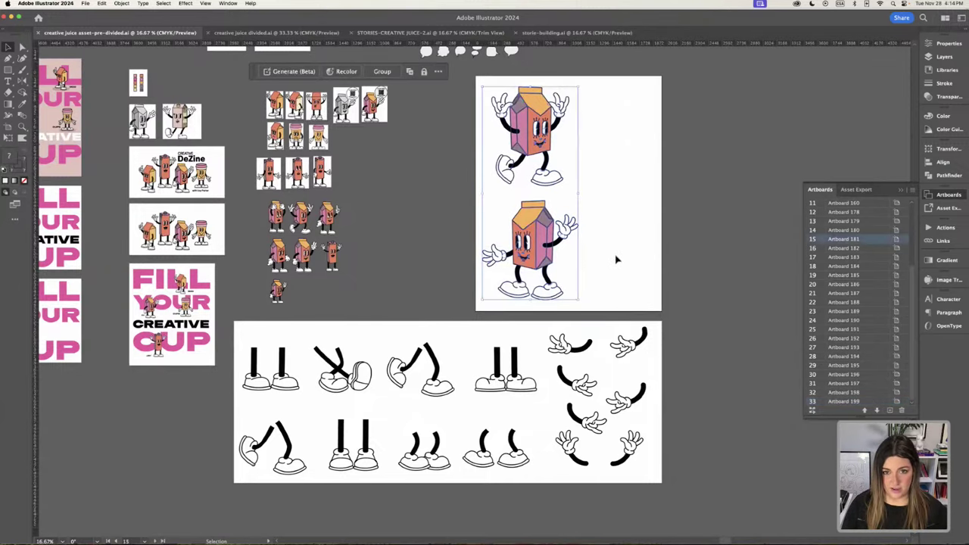
left_click(617, 260)
left_click(577, 32)
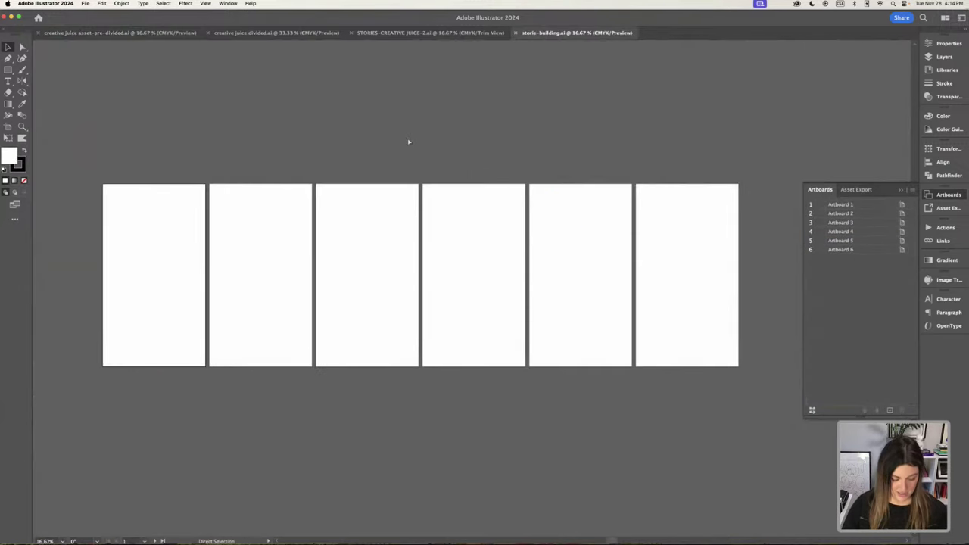
key("super+v")
left_click(502, 253)
left_click(493, 254)
left_click_drag(492, 253, 291, 141)
Place the second carton character beside the first, above the artboard row.
left_click(418, 218)
left_click(503, 386)
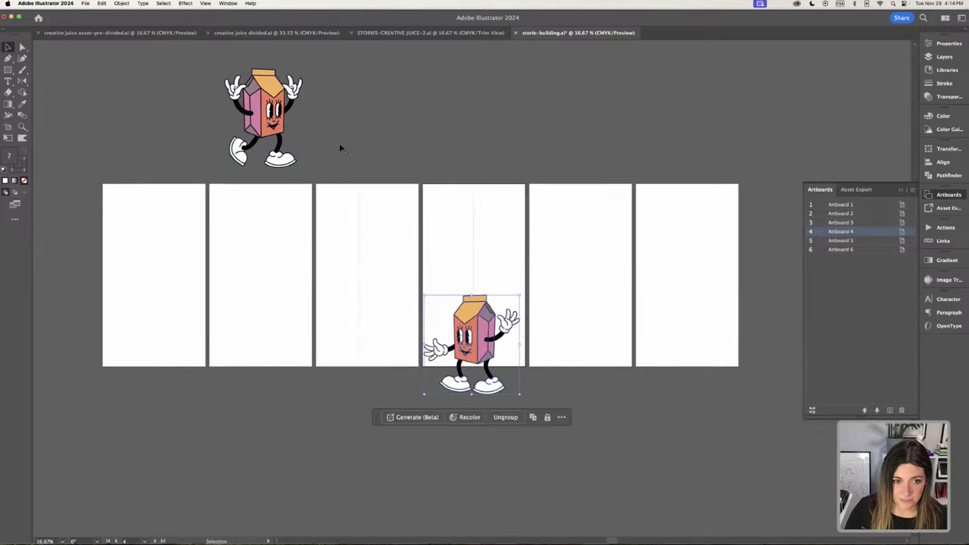
left_click_drag(492, 311, 386, 113)
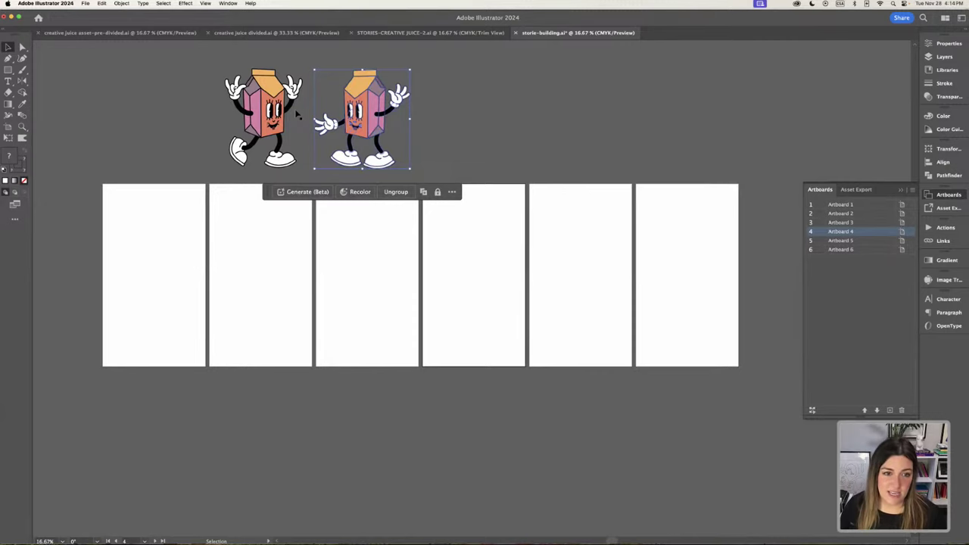
left_click(416, 125)
left_click_drag(372, 126, 366, 128)
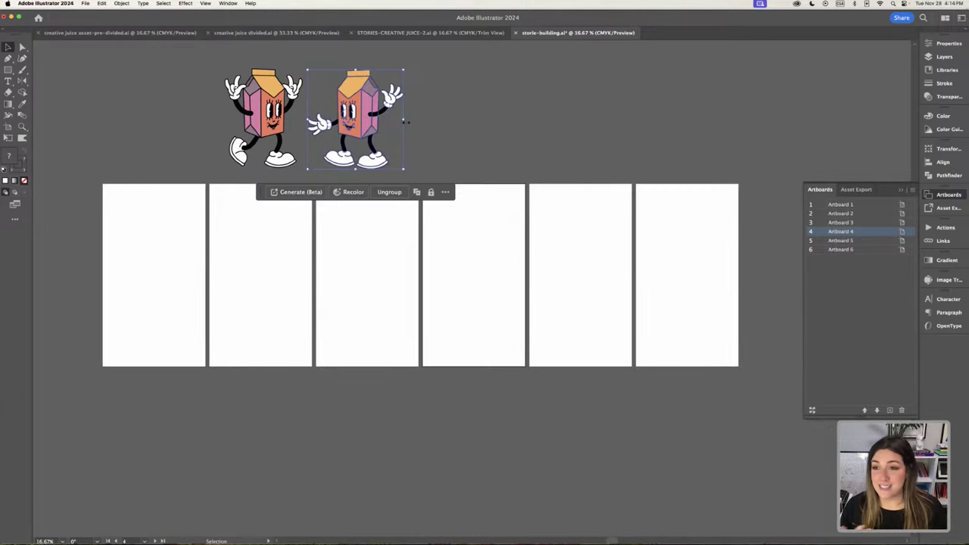
left_click(469, 115)
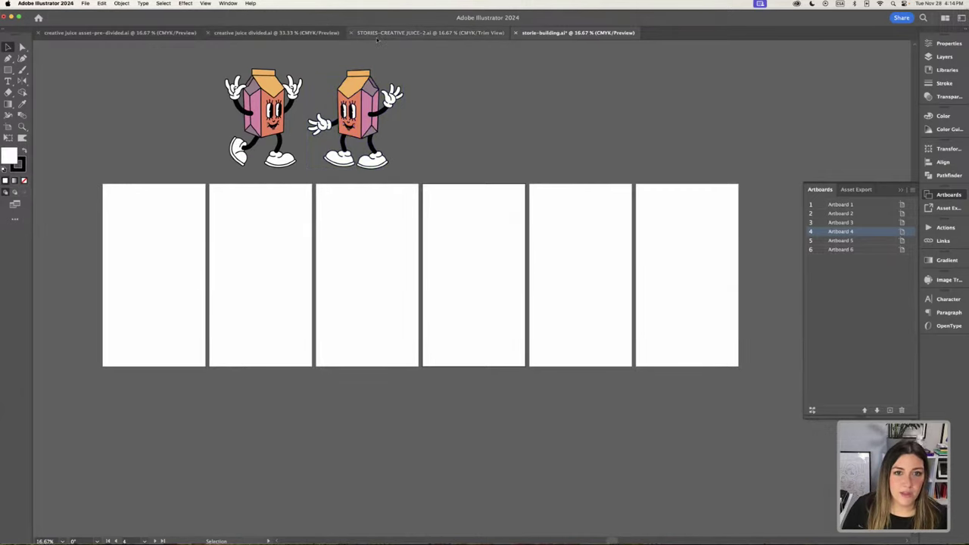
Paste the copied arms and legs and move them above the artboards, right of the characters.
left_click(148, 34)
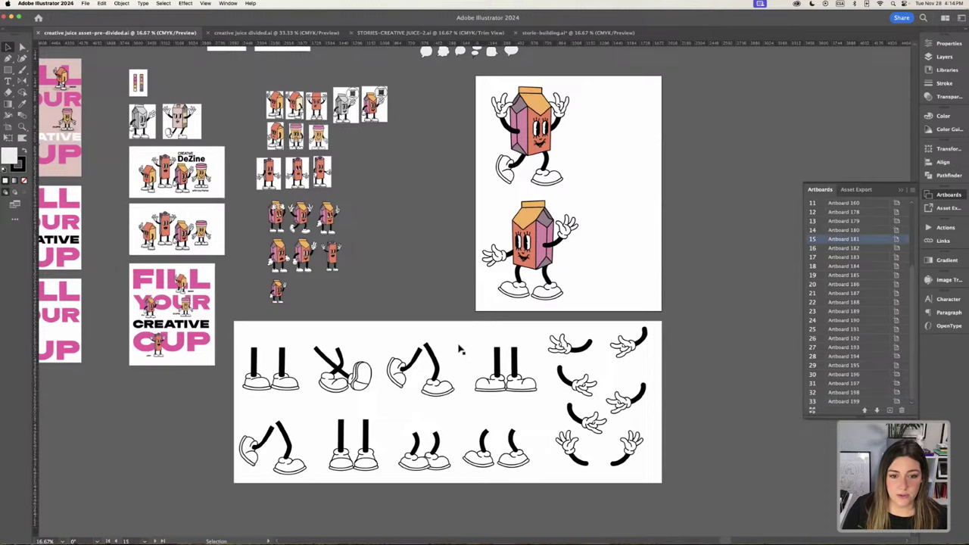
scroll(469, 370, "down", 3)
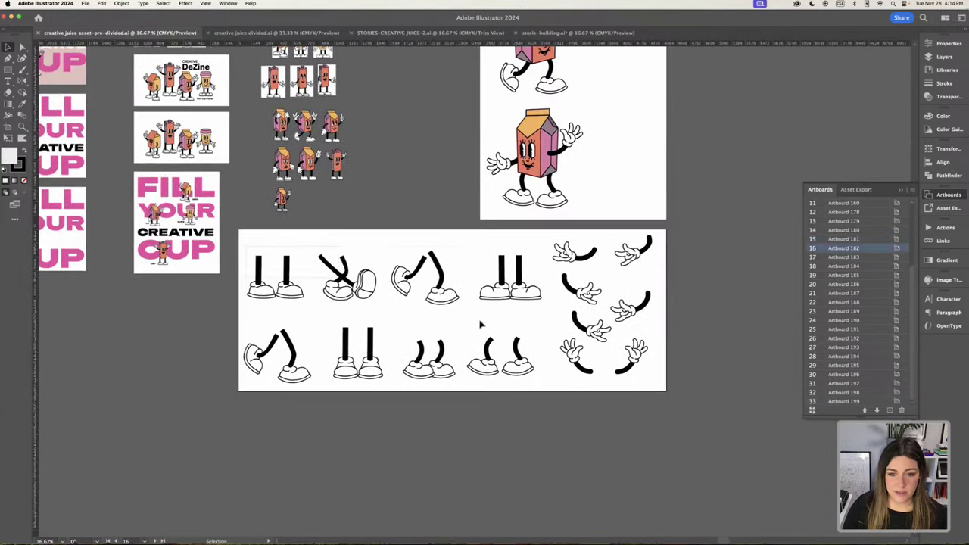
scroll(714, 399, "left", 1)
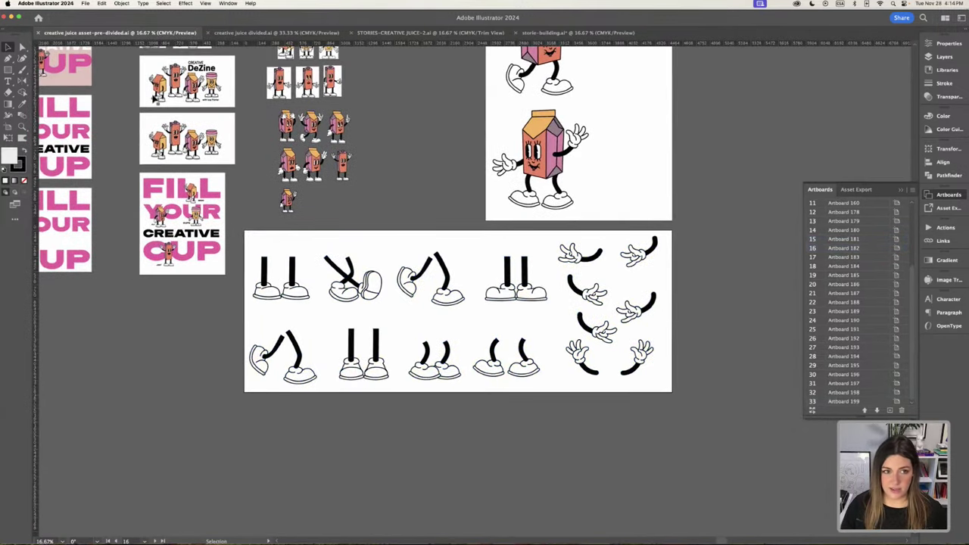
left_click(576, 32)
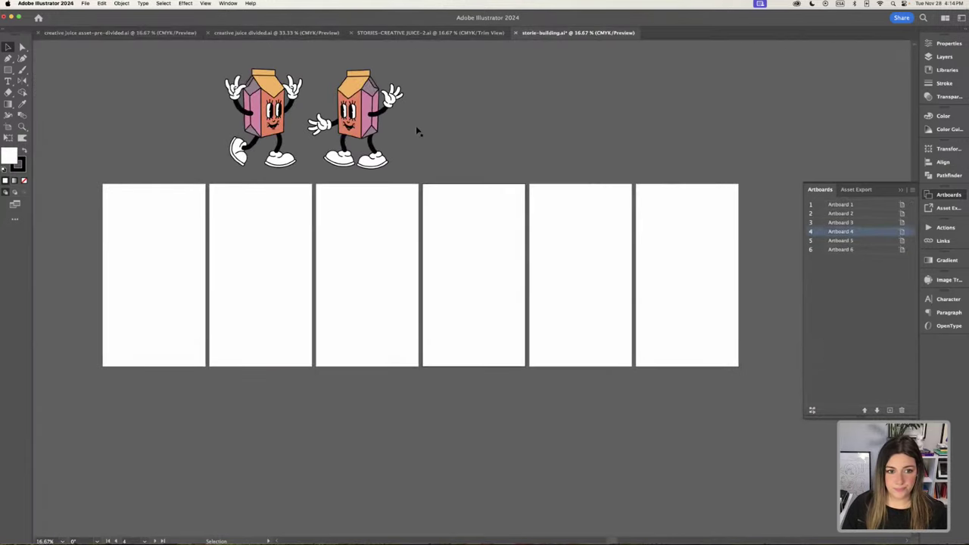
key("super+v")
key("super+minus")
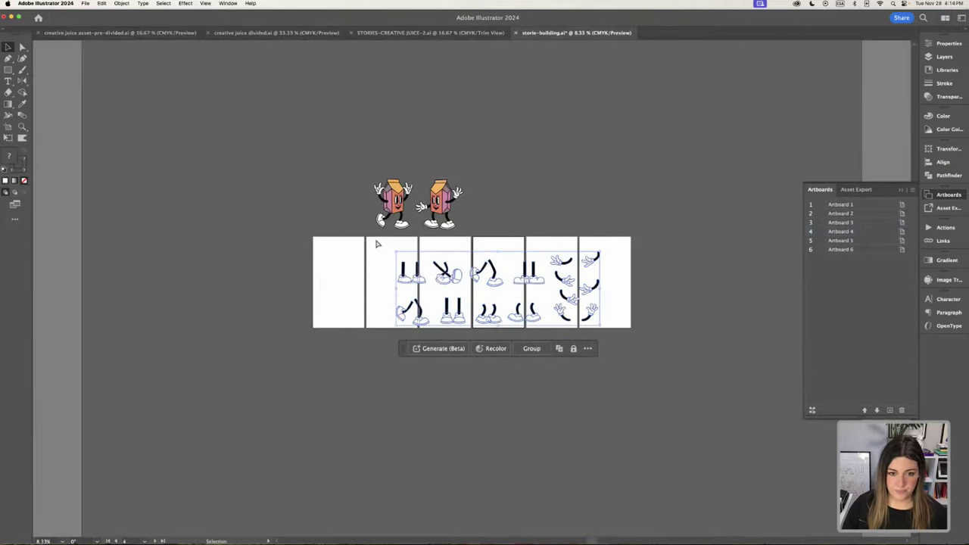
left_click_drag(378, 253, 628, 342)
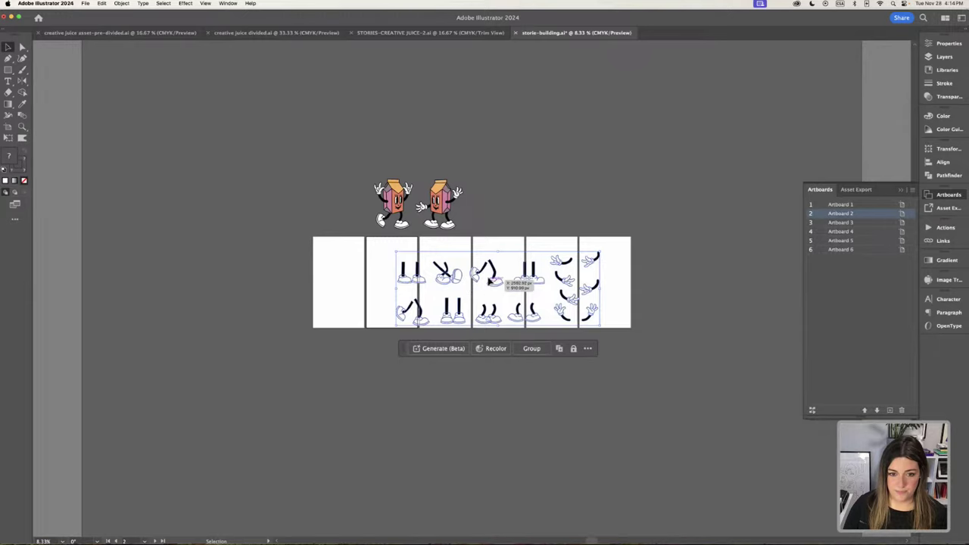
left_click_drag(490, 283, 579, 165)
left_click(487, 103)
Return to the asset file and scroll back up through it.
key("ctrl+Tab")
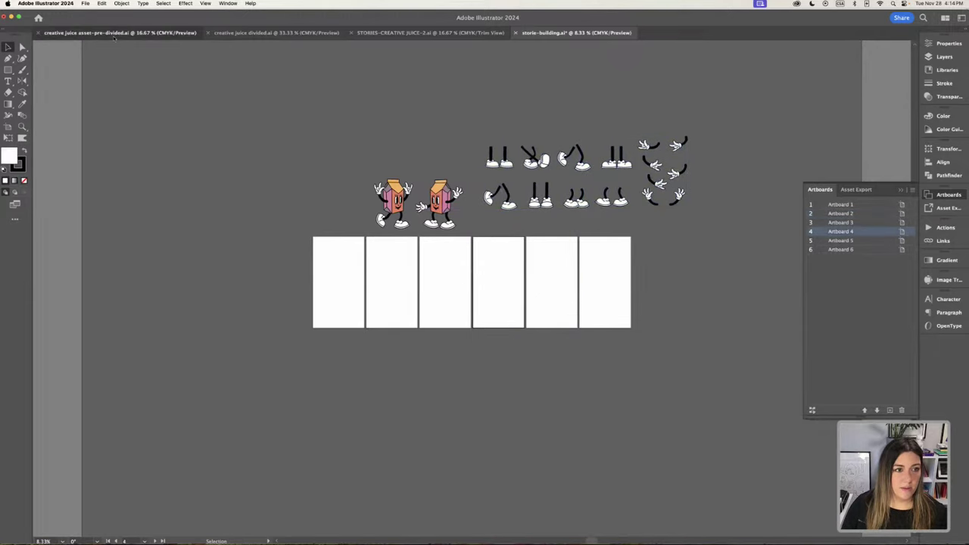
scroll(276, 111, "up", 10)
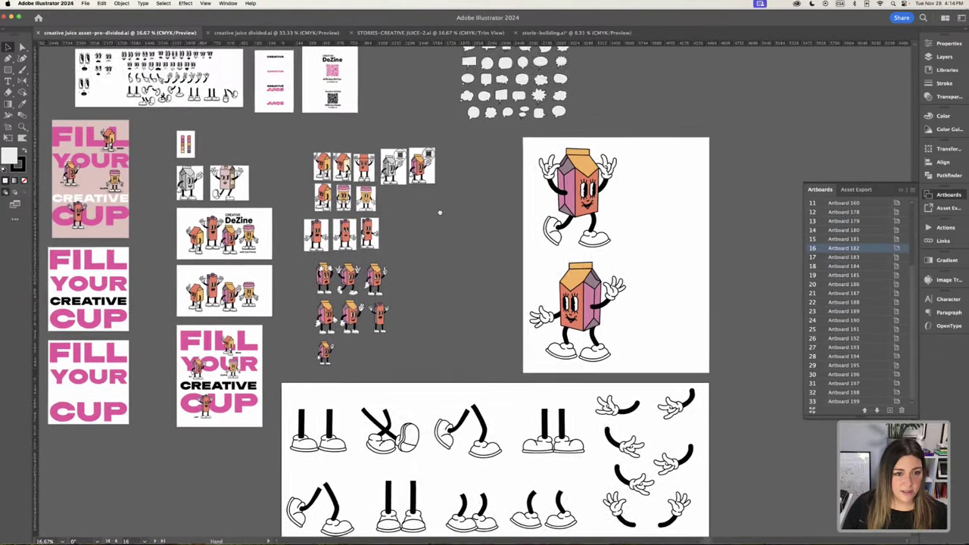
scroll(280, 201, "up", 3)
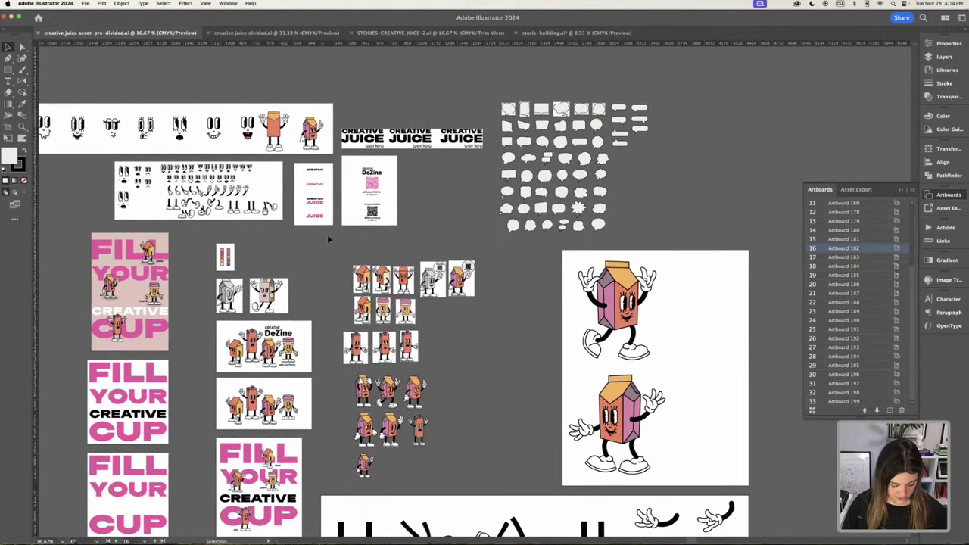
left_click(318, 219)
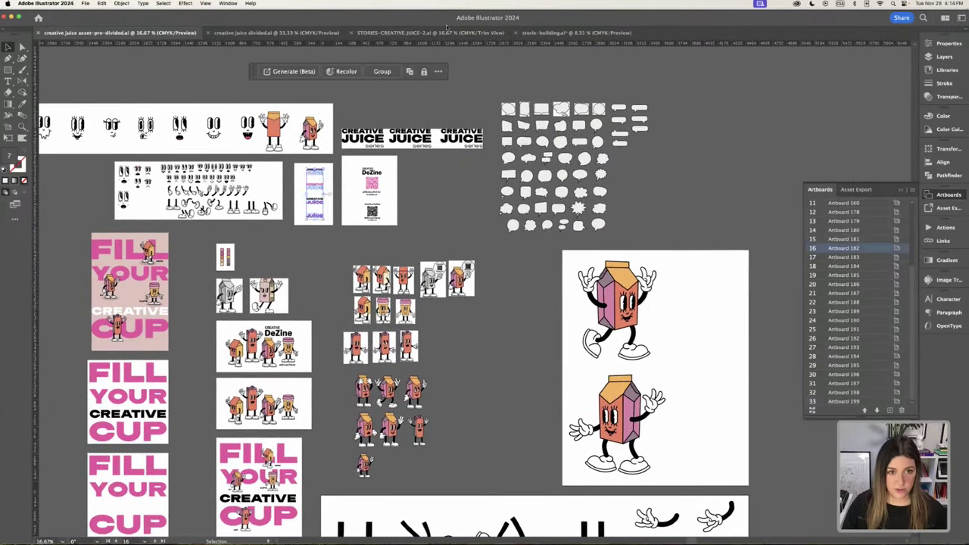
left_click(532, 34)
left_click_drag(454, 287, 328, 257)
left_click(317, 186)
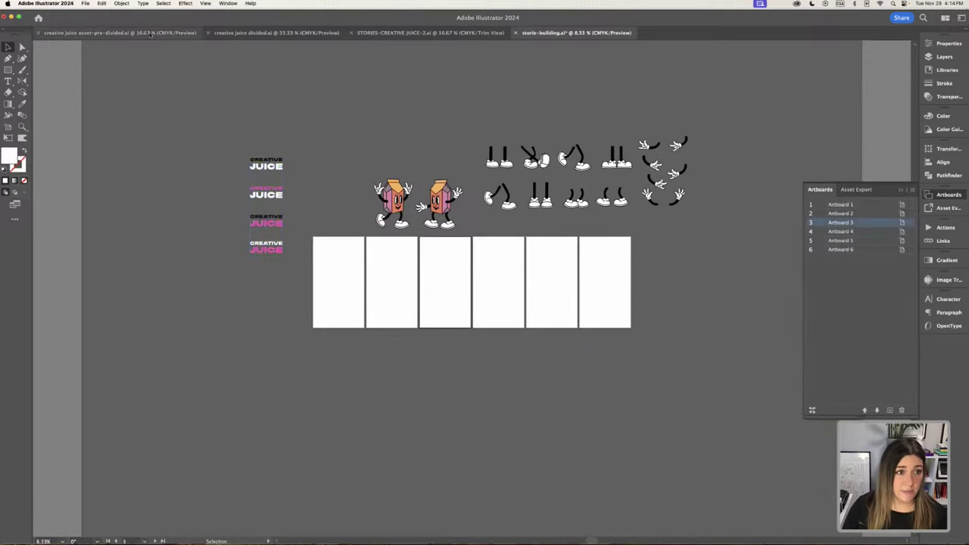
left_click(118, 33)
scroll(454, 208, "down", 4)
scroll(454, 208, "left", 3)
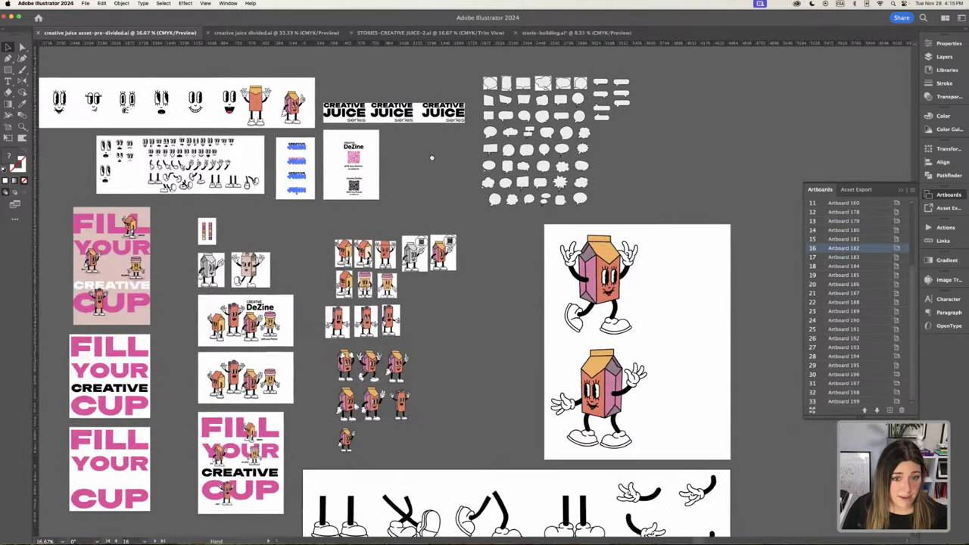
scroll(454, 272, "up", 2)
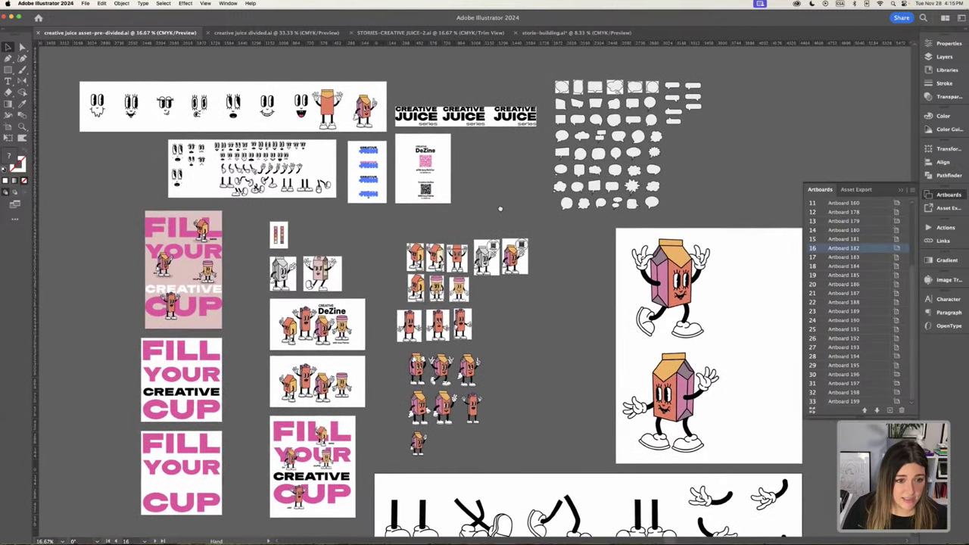
left_click(302, 240)
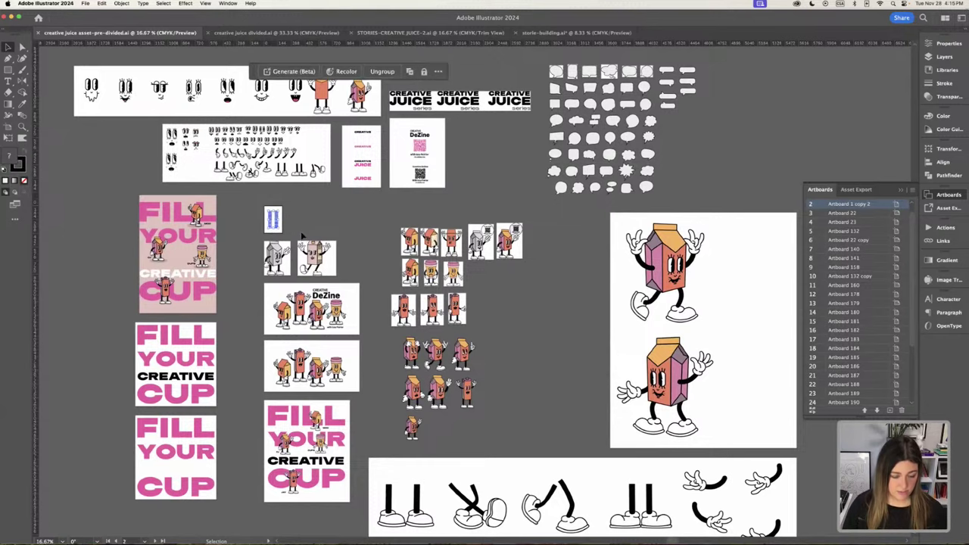
left_click(575, 33)
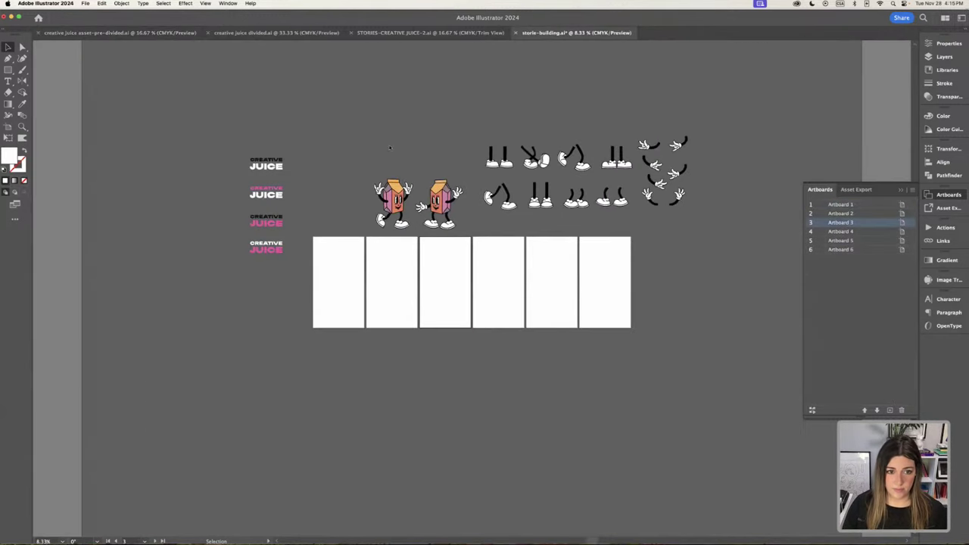
left_click(472, 288)
left_click_drag(471, 300, 318, 180)
key("super+plus")
left_click_drag(562, 256, 399, 147)
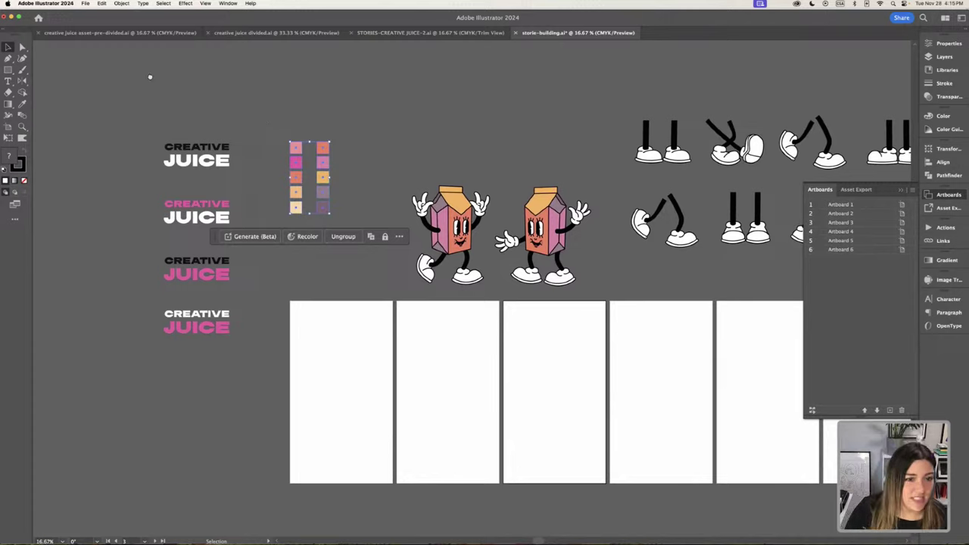
left_click(278, 106)
left_click(299, 173)
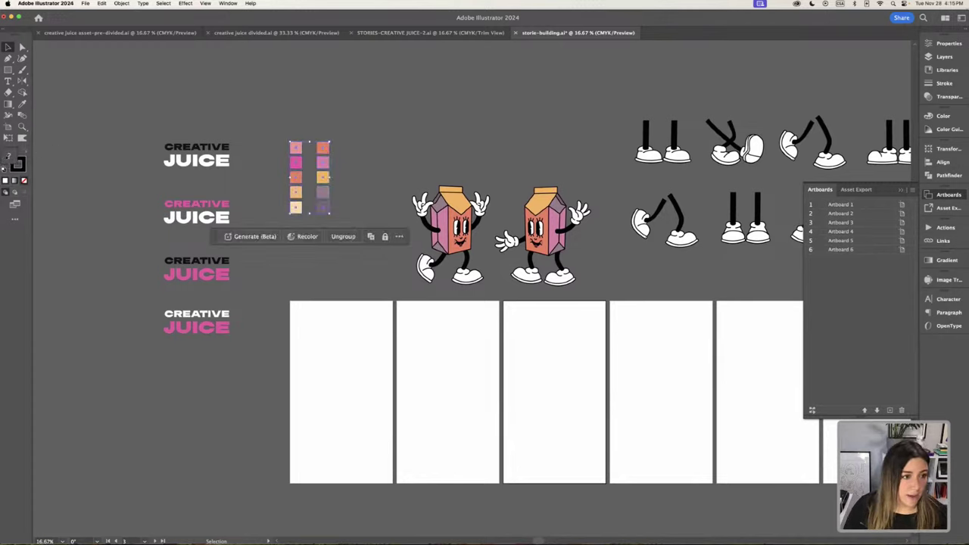
left_click(21, 168)
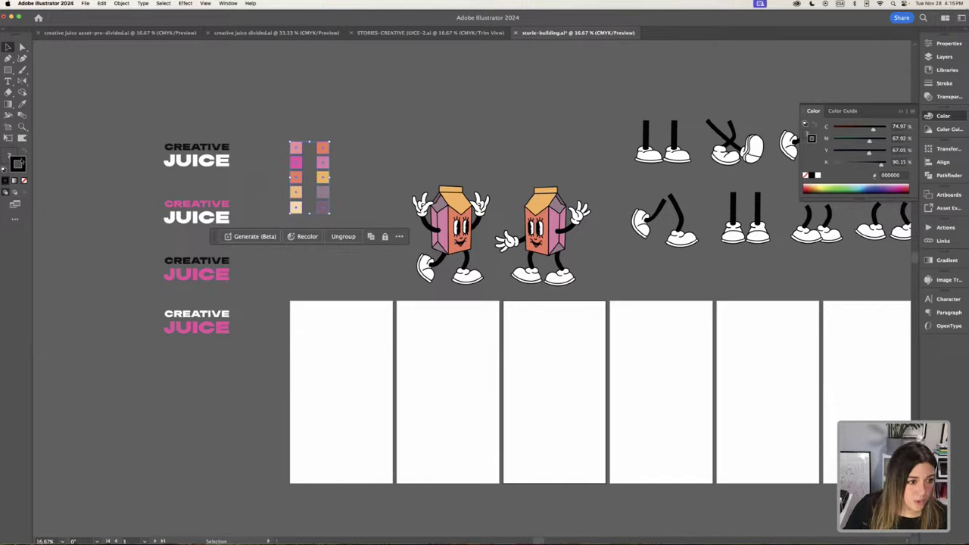
left_click(24, 181)
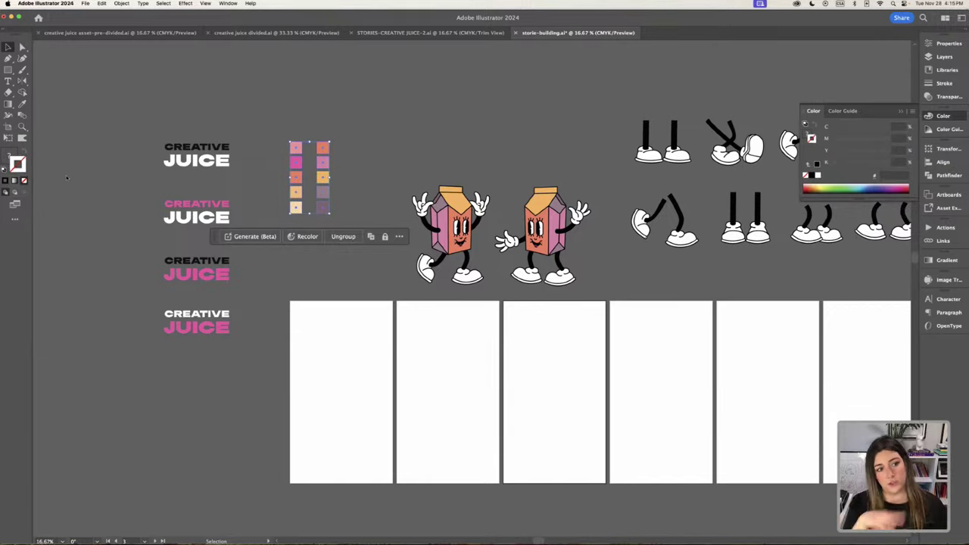
left_click(253, 188)
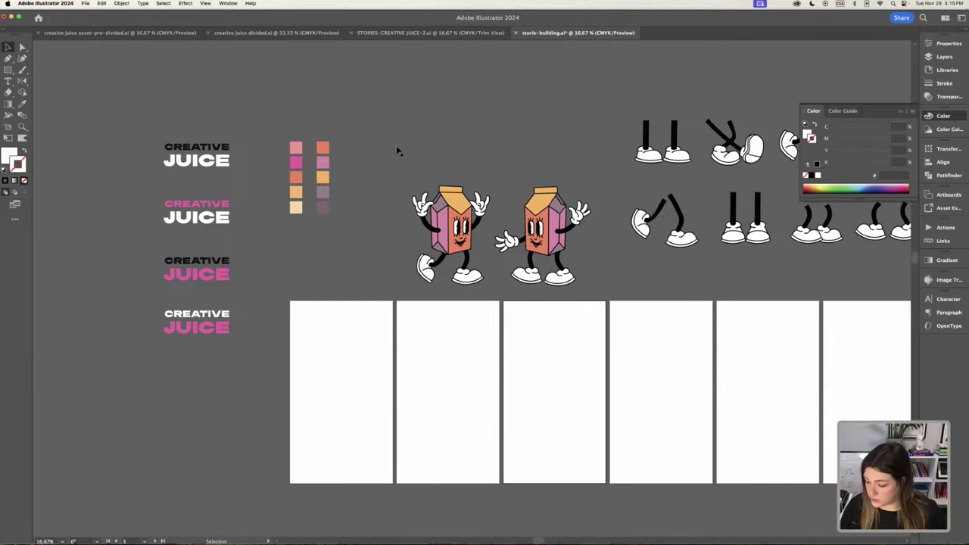
scroll(385, 163, "down", 1)
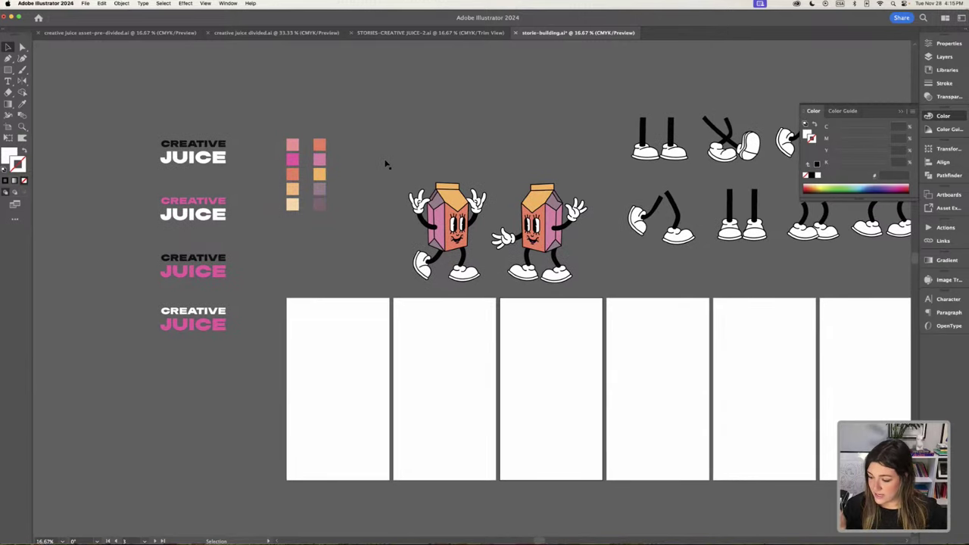
scroll(451, 144, "right", 6)
scroll(450, 144, "down", 2)
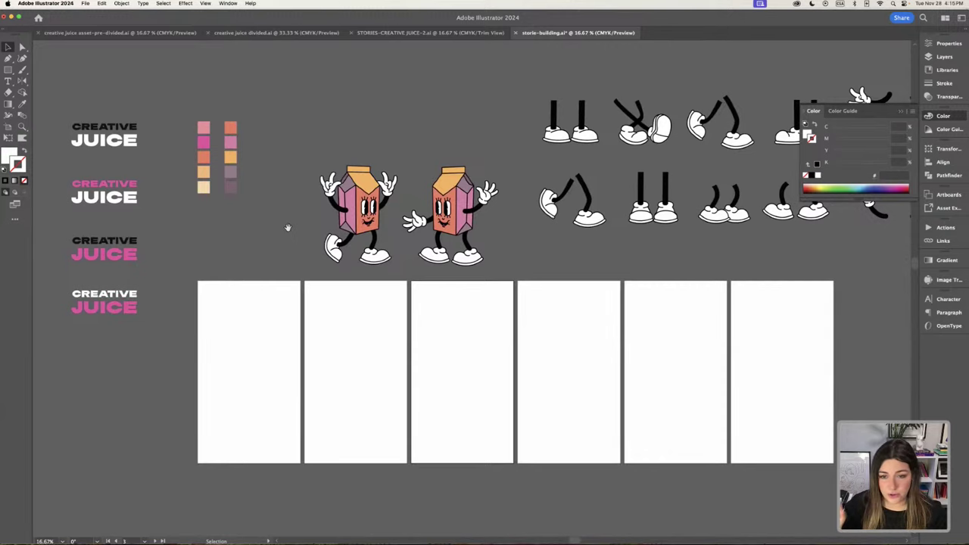
Nudge the colour swatch group slightly to the left.
left_click_drag(288, 226, 301, 195)
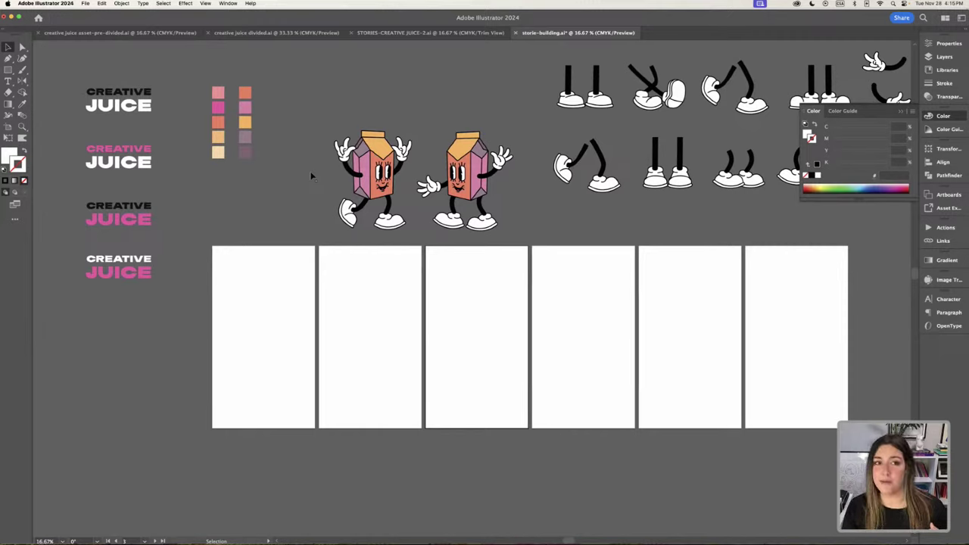
left_click_drag(217, 110, 213, 113)
left_click(277, 123)
Draw a rectangle spanning the whole artboard row and fill it with the pink swatch.
key("m")
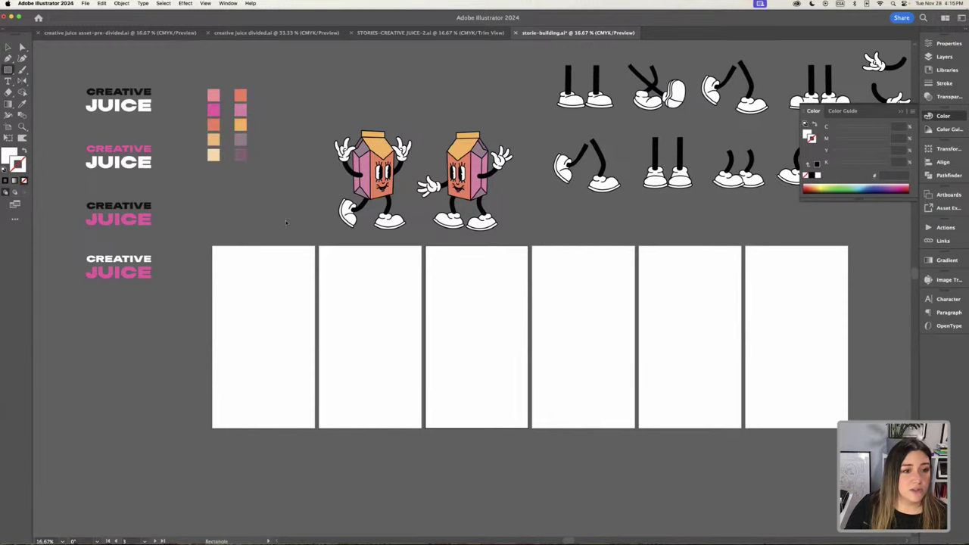
key("super+minus")
scroll(288, 273, "right", 3)
scroll(287, 273, "down", 1)
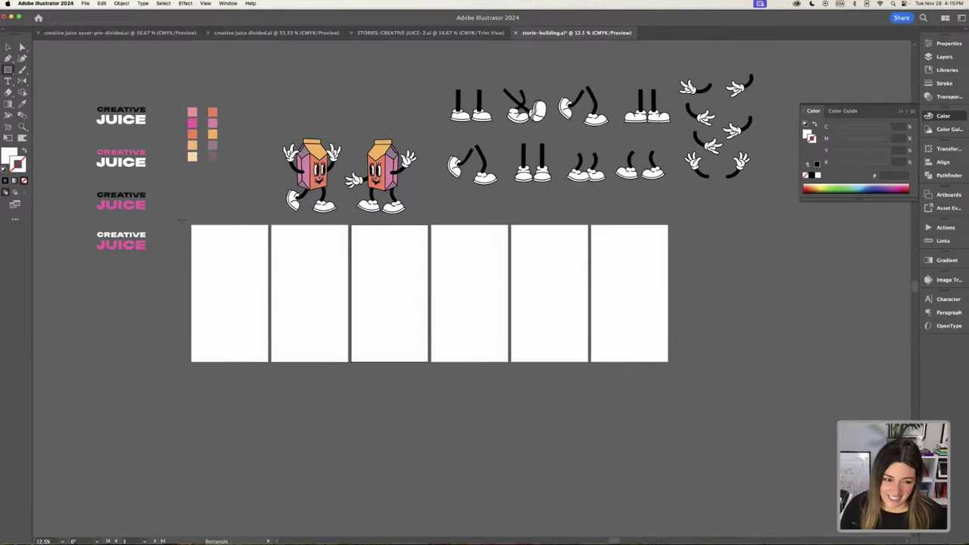
mouse_move(180, 220)
left_mouse_down()
mouse_move(683, 370)
mouse_move(674, 365)
left_mouse_up()
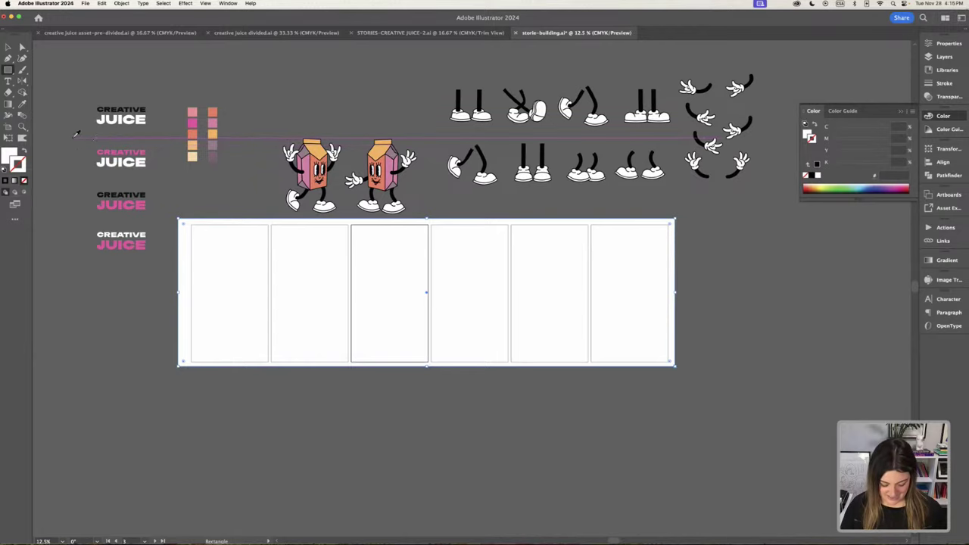
key("i")
left_click(192, 121)
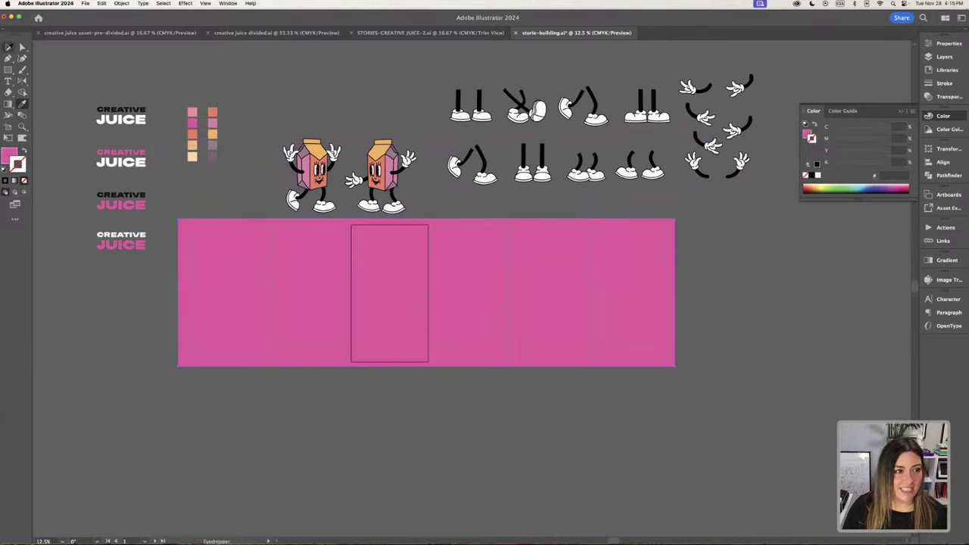
key("v")
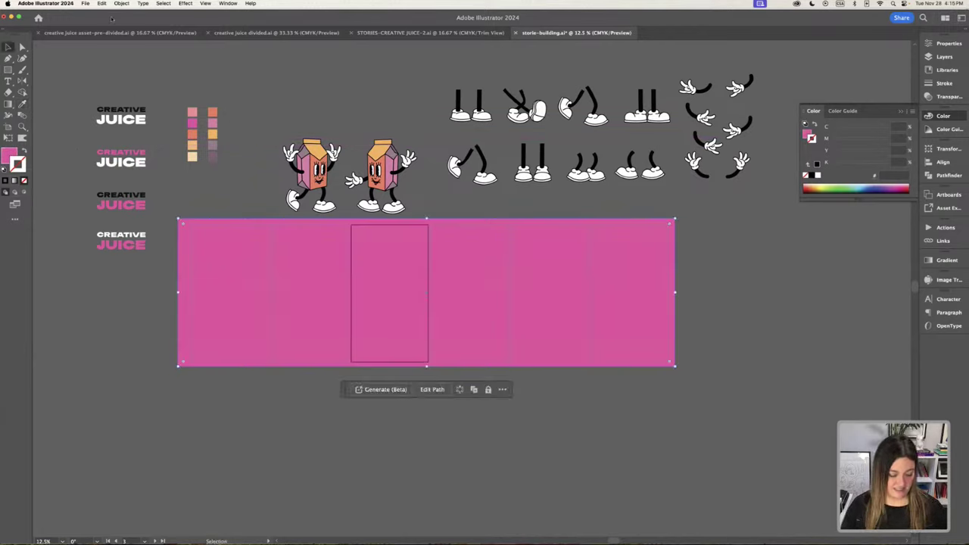
left_click(279, 113)
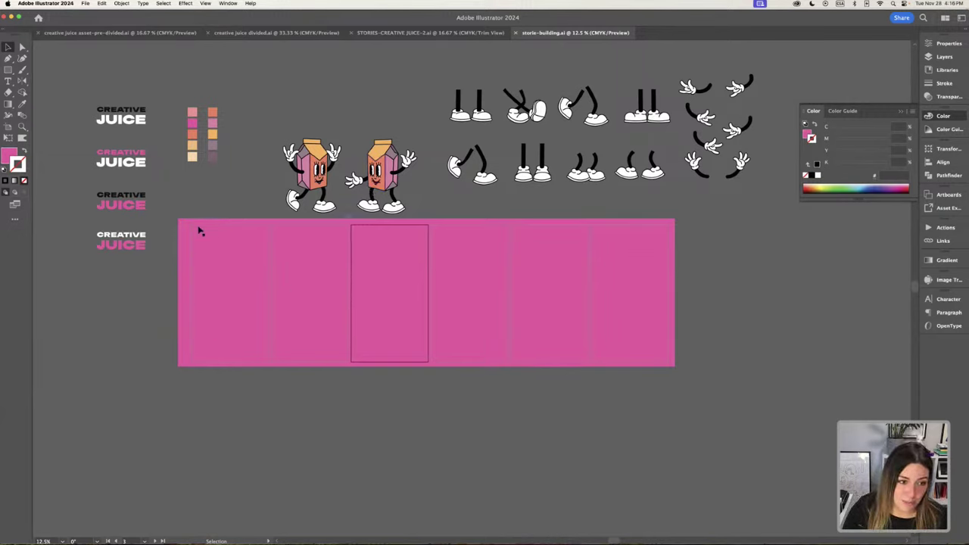
Revert the big background rectangle to white and move it below the artboards.
key("a")
left_click(261, 346)
left_click_drag(194, 263, 216, 373)
Draw a rectangle covering the first artboard and push the white rectangle further down.
key("m")
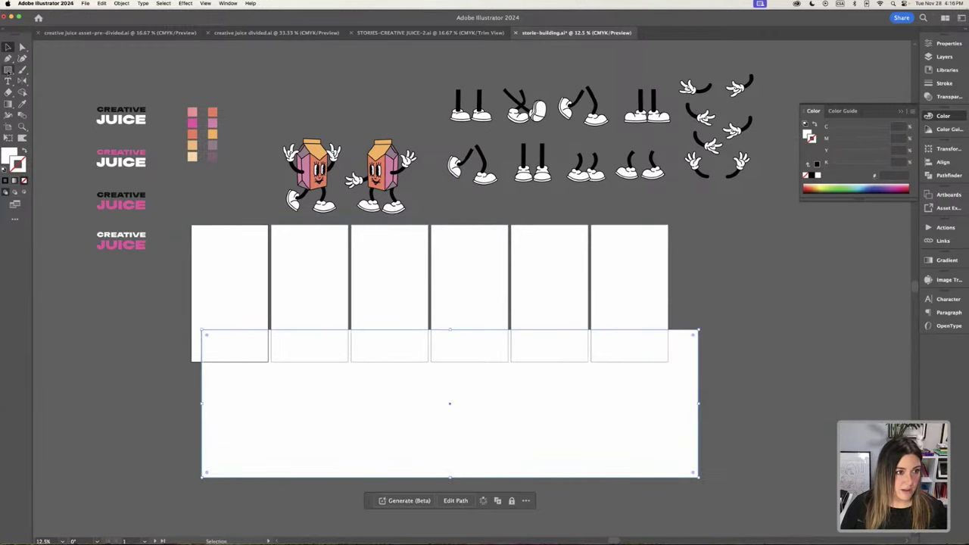
key("super+equal")
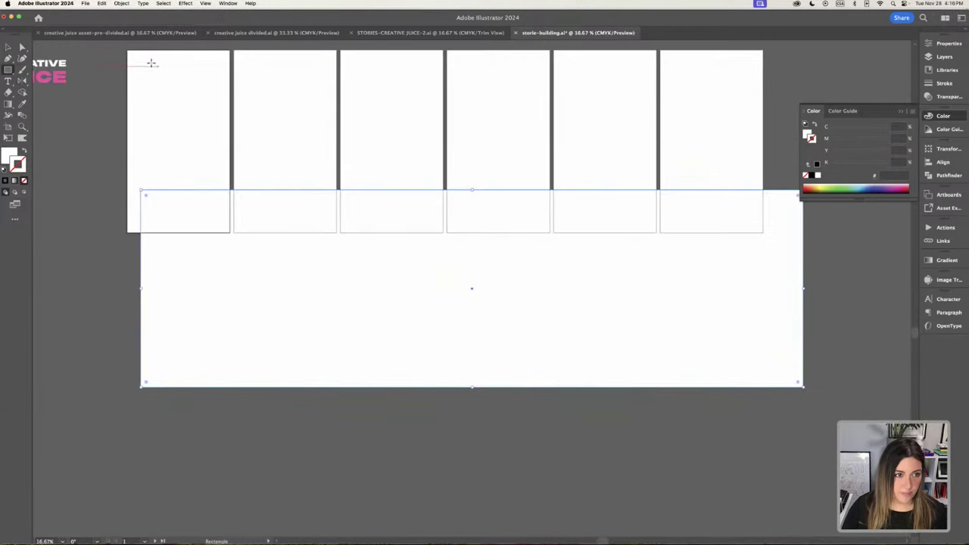
left_click_drag(128, 51, 230, 233)
key("v")
left_click_drag(421, 340, 435, 444)
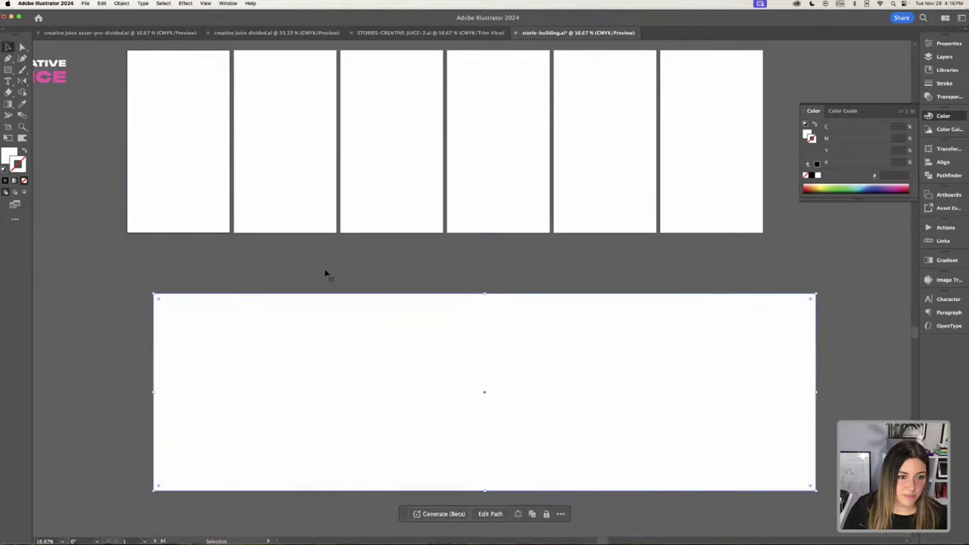
left_click(326, 269)
key("super+equal")
scroll(330, 262, "up", 8)
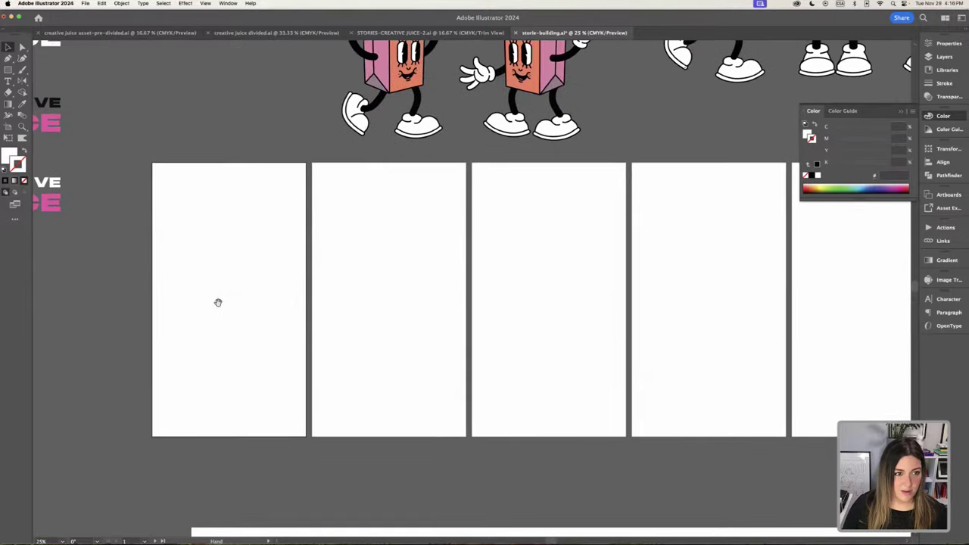
Fill the first-artboard rectangle with orange using the Eyedropper.
key("i")
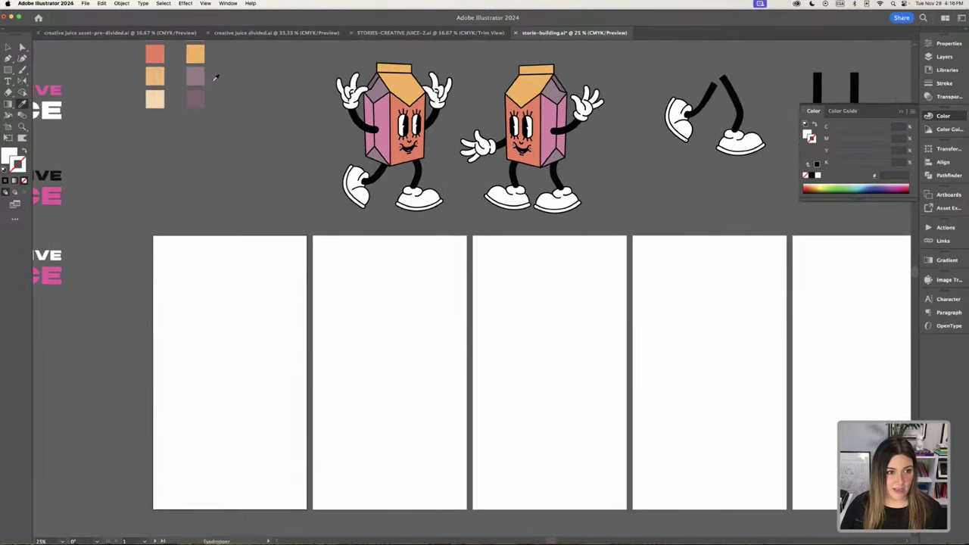
left_click(195, 76)
left_click(237, 310)
key("v")
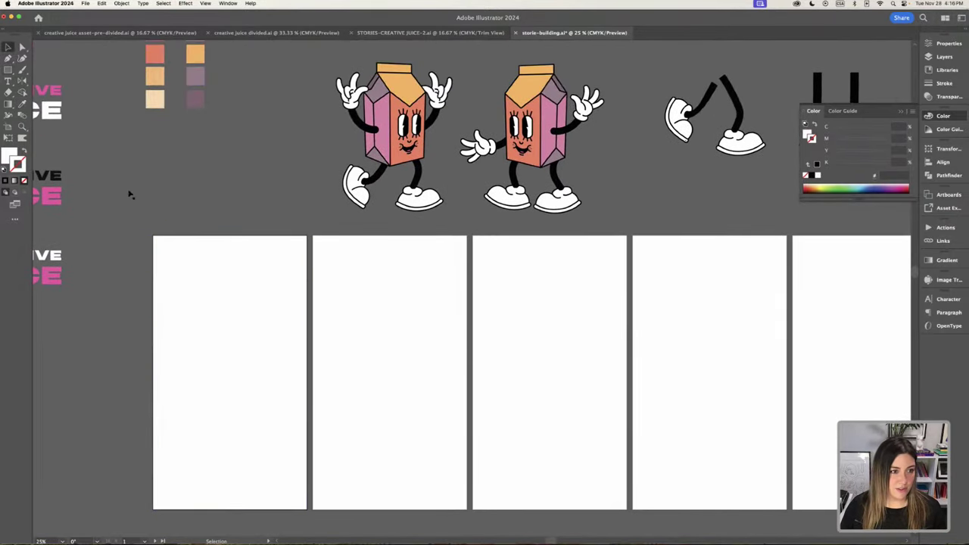
left_click(196, 55)
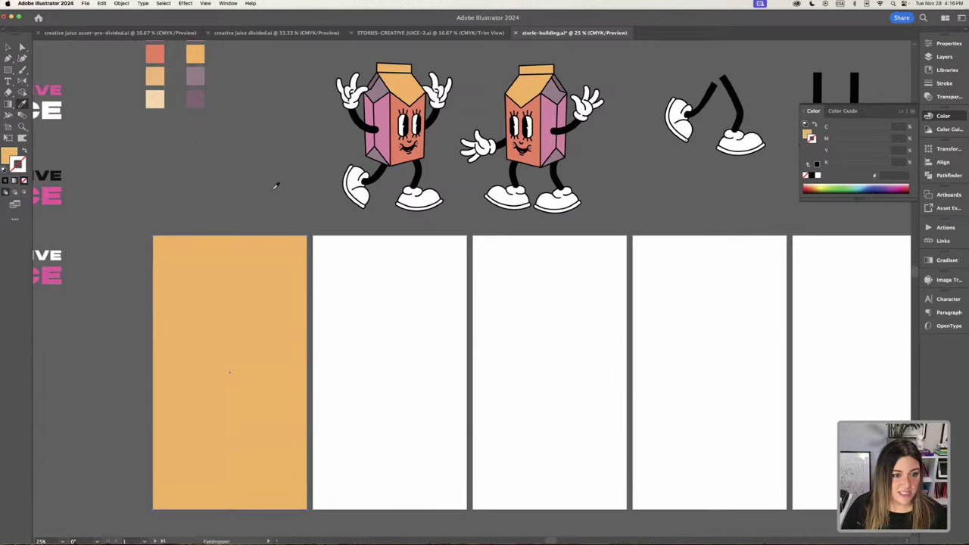
key("v")
Align the orange rectangle's top edge with the first artboard.
key("super+equal")
key("super+equal")
key("super+equal")
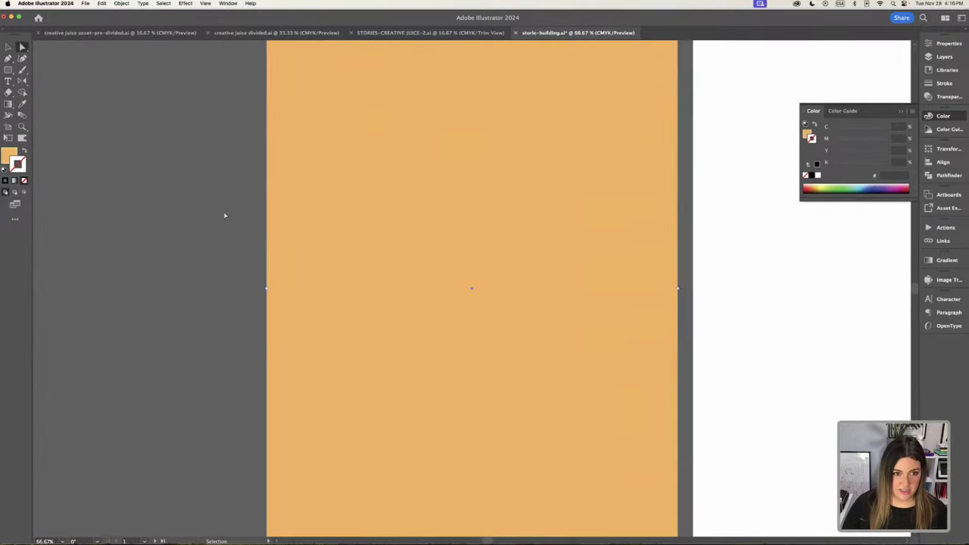
scroll(329, 268, "right", 1)
scroll(333, 312, "up", 5)
scroll(333, 312, "down", 1)
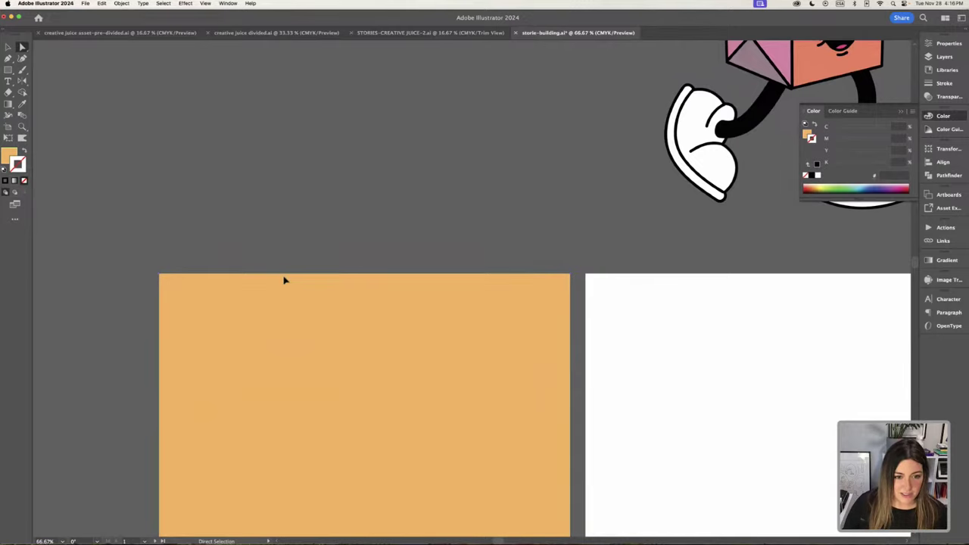
key("v")
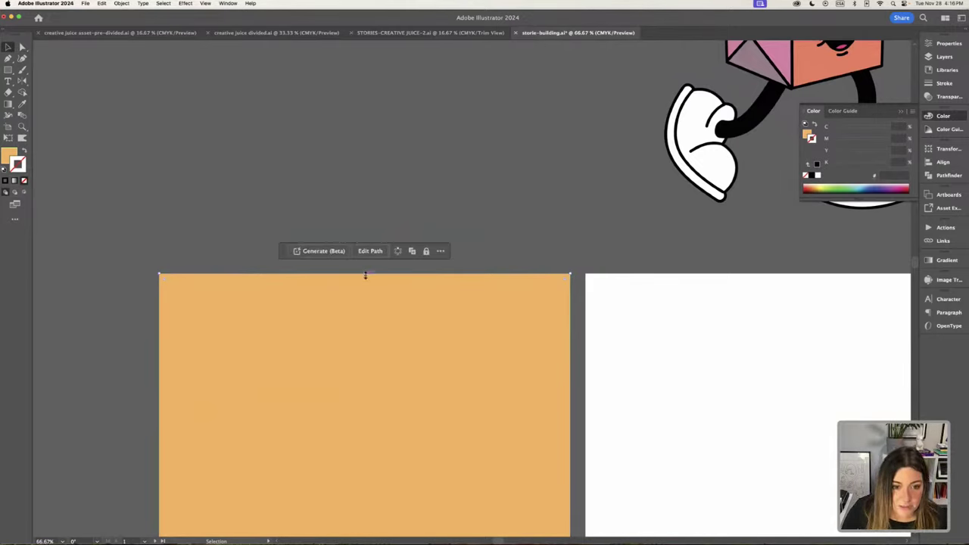
left_click_drag(365, 274, 365, 276)
left_click(536, 225)
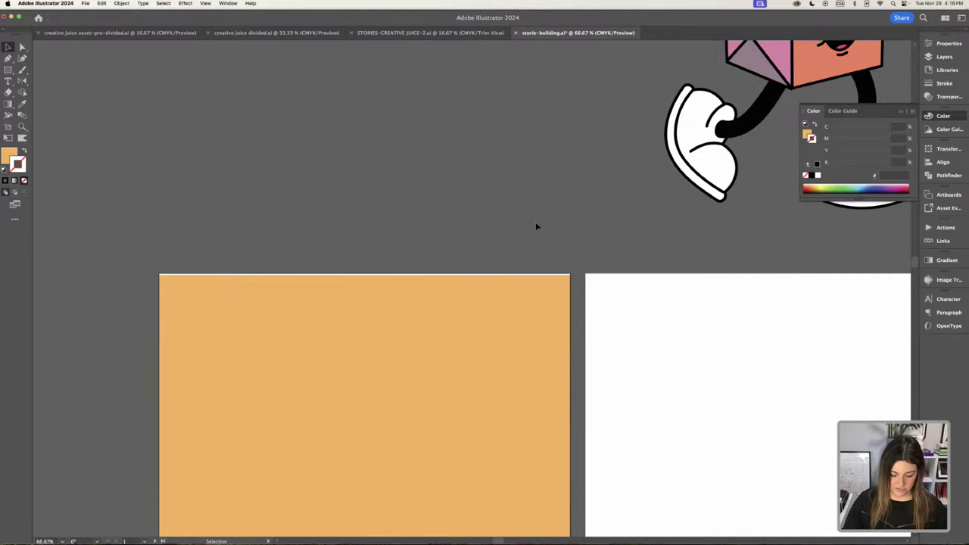
scroll(536, 226, "down", 6)
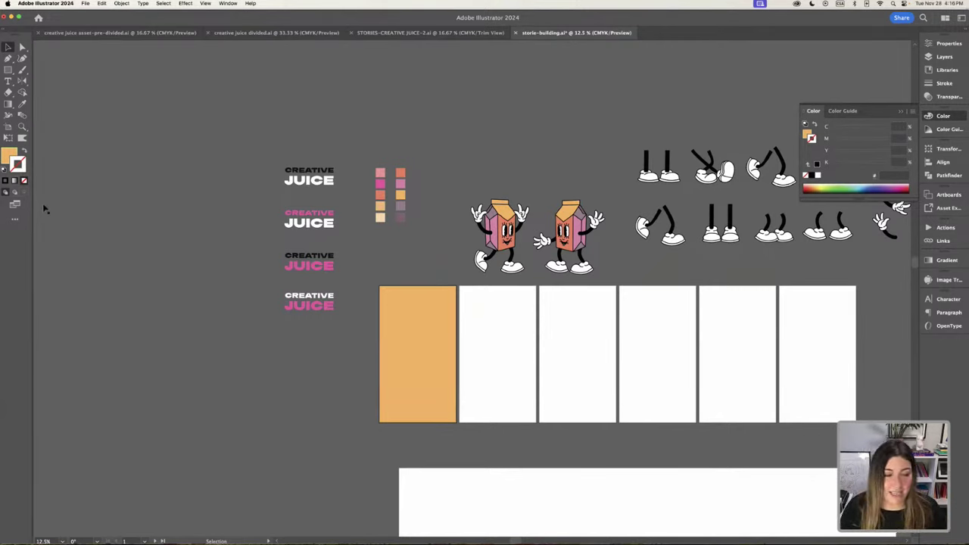
Move the orange rectangle aside and return the big rectangle behind the artboards, filled pink.
left_click_drag(431, 335, 211, 326)
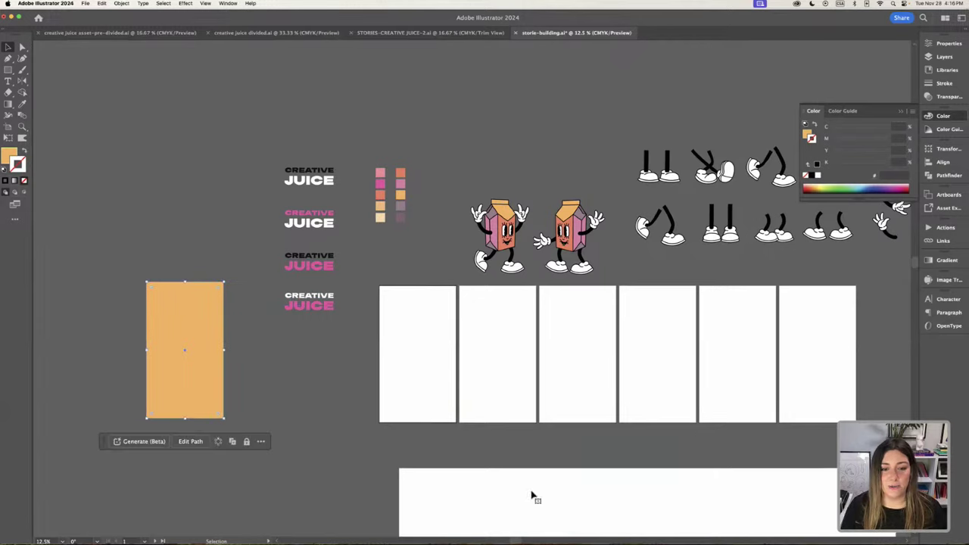
left_click_drag(532, 496, 504, 307)
key("i")
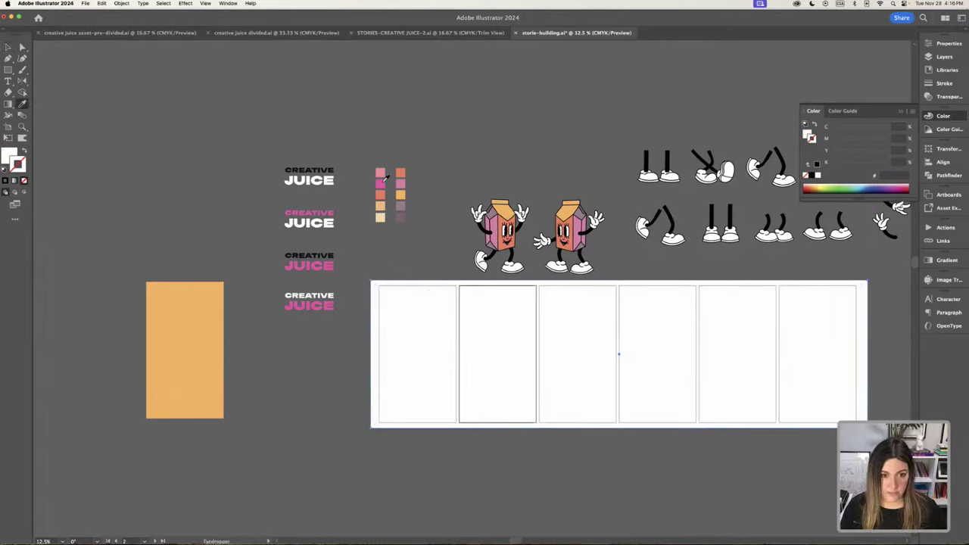
left_click(381, 183)
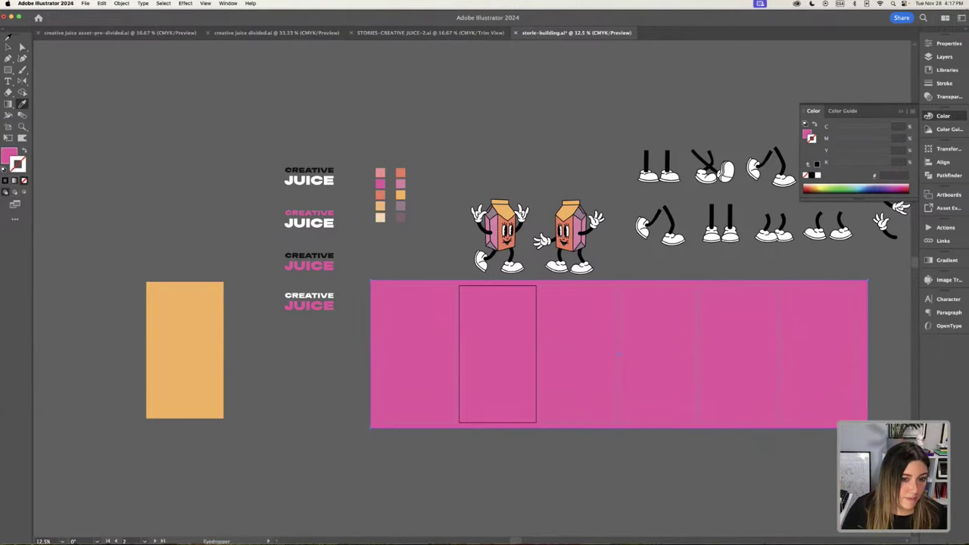
left_click(452, 128)
left_click(381, 183)
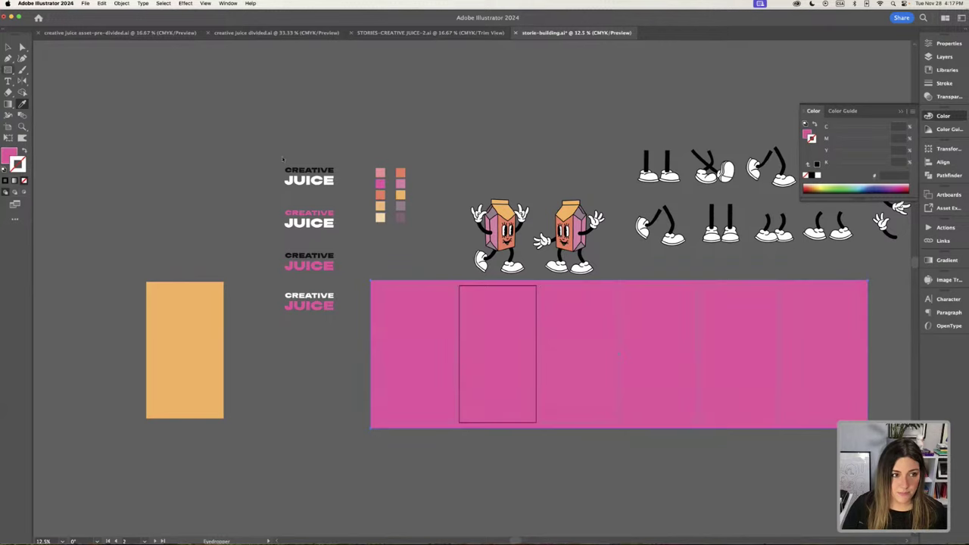
key("v")
Move the top CREATIVE JUICE logo onto the first artboard and bring it in front.
left_click_drag(427, 142, 237, 66)
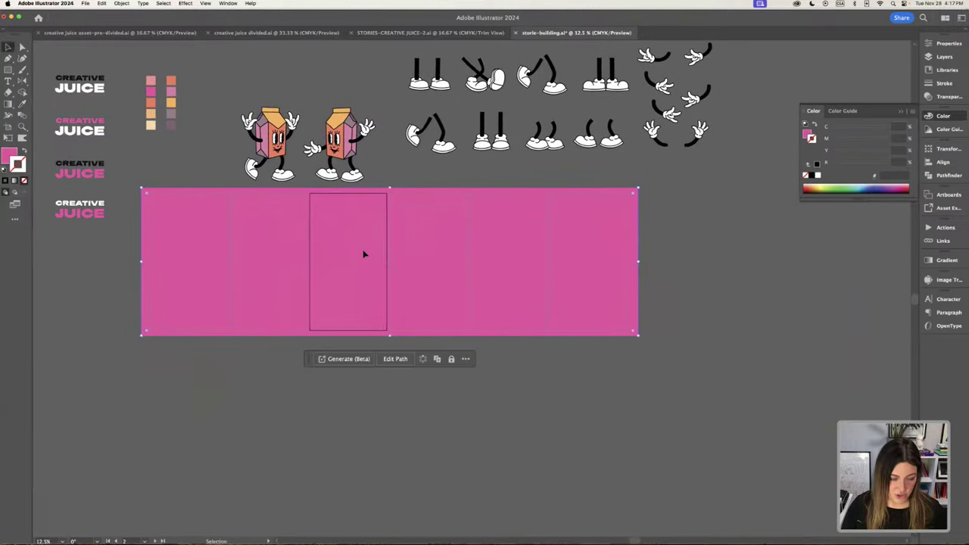
left_click(205, 177)
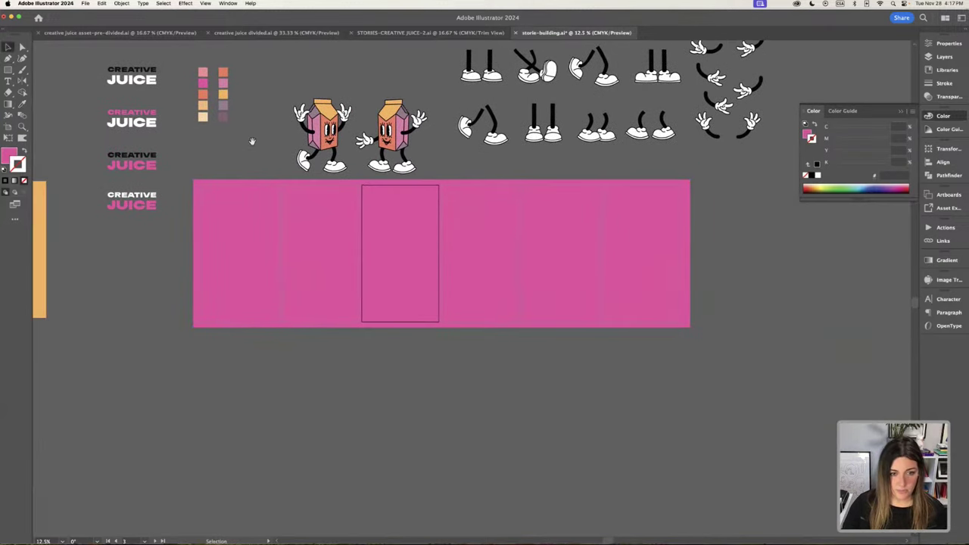
left_click_drag(91, 50, 144, 71)
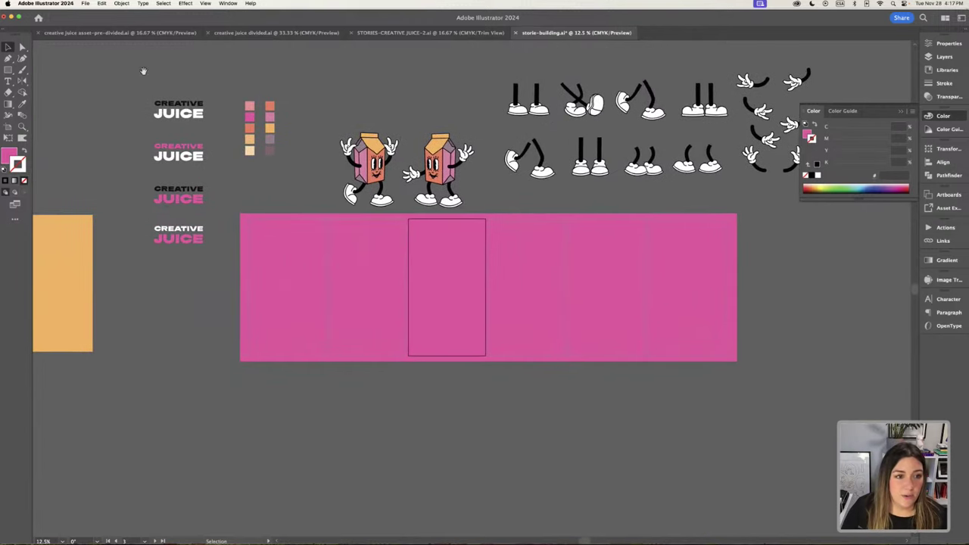
left_click(178, 110)
left_click_drag(179, 110, 266, 241)
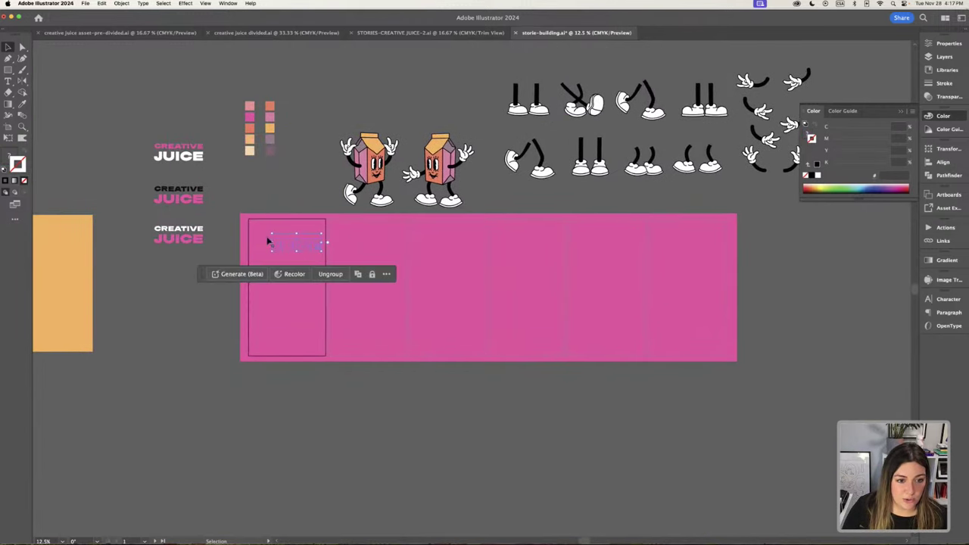
left_click(121, 3)
mouse_move(151, 23)
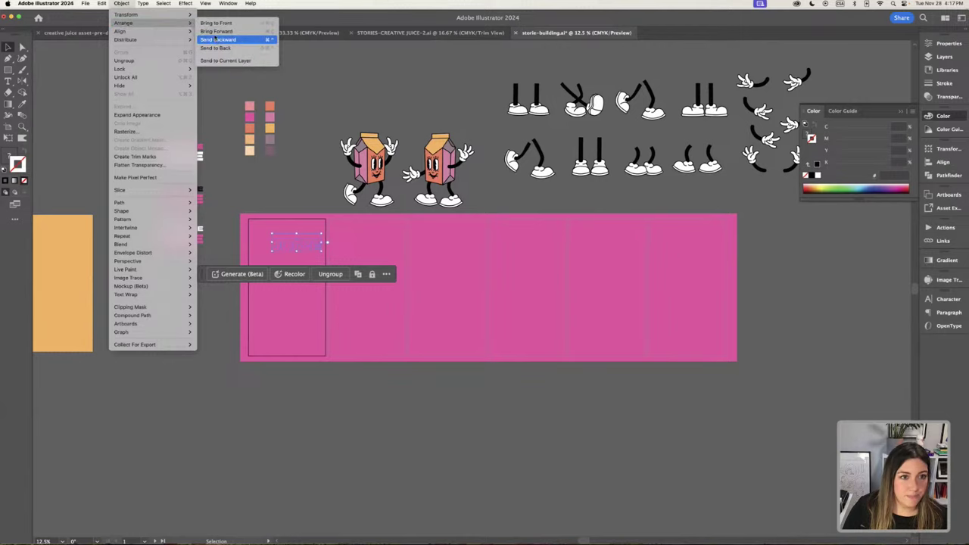
left_click(220, 23)
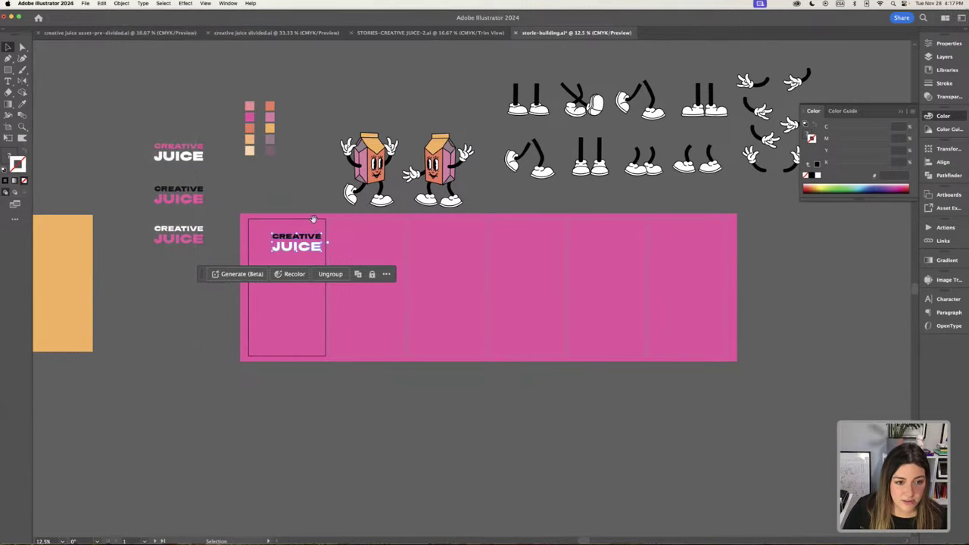
Place the CREATIVE JUICE logo at the top of the first artboard, over the pink background.
key("super+equal")
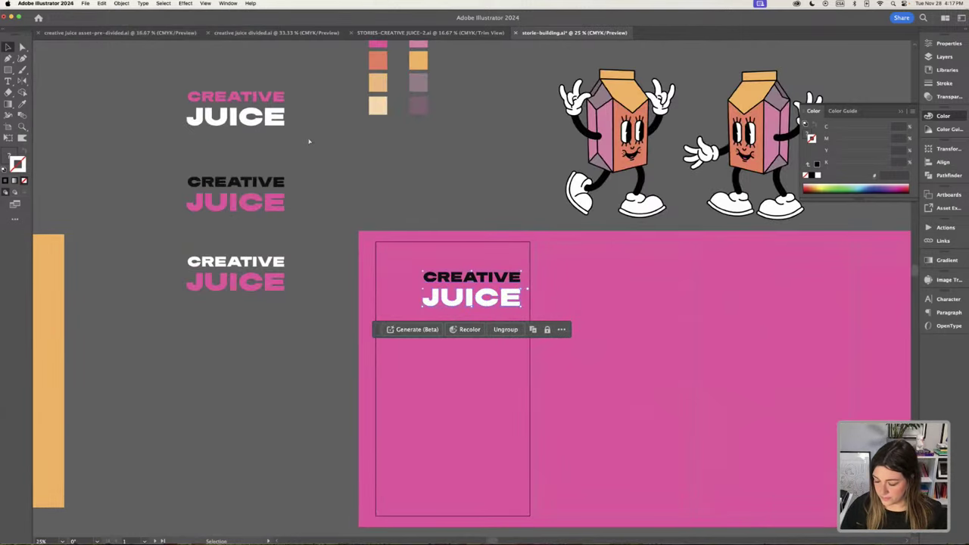
scroll(223, 305, "down", 2)
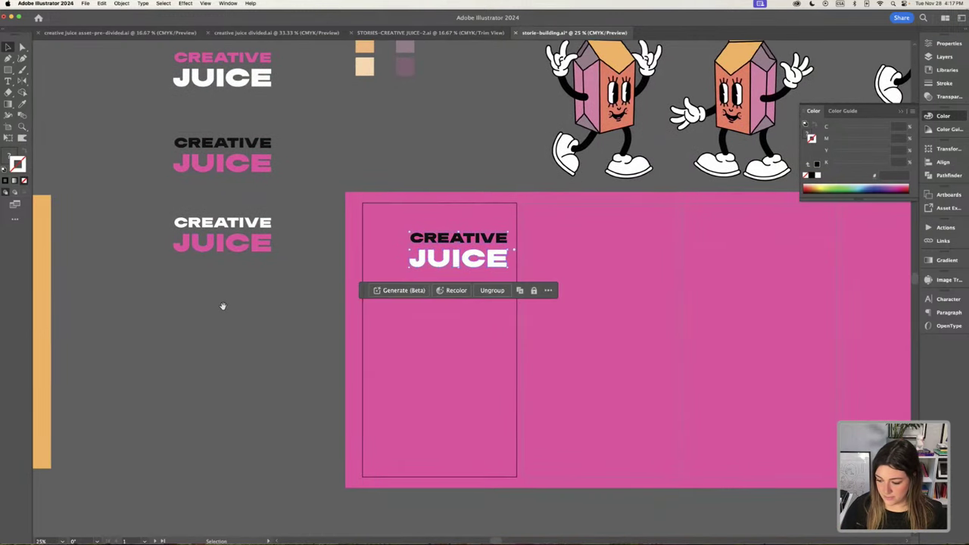
mouse_move(486, 265)
left_mouse_down()
mouse_move(459, 252)
mouse_move(507, 268)
mouse_move(495, 264)
left_mouse_up()
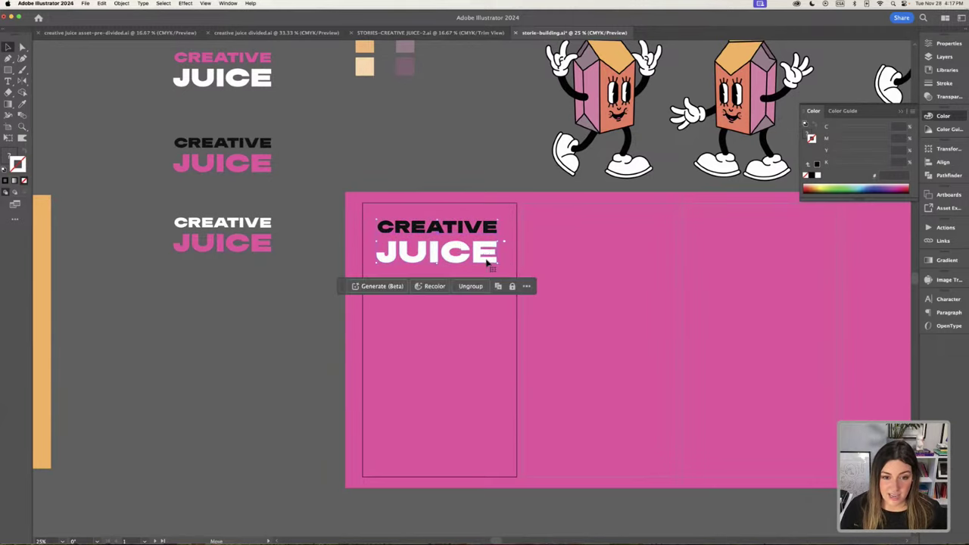
left_click(470, 169)
scroll(468, 169, "right", 3)
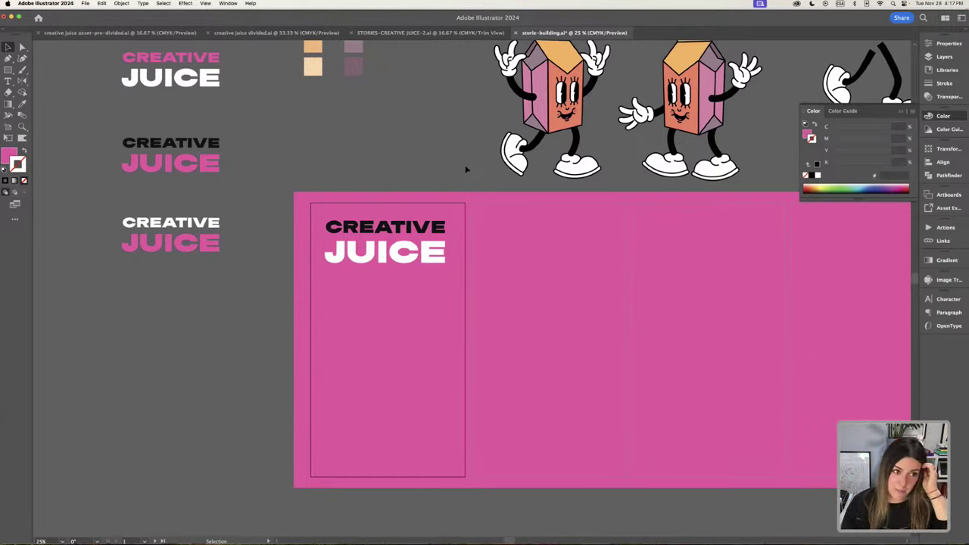
left_click_drag(436, 173, 343, 182)
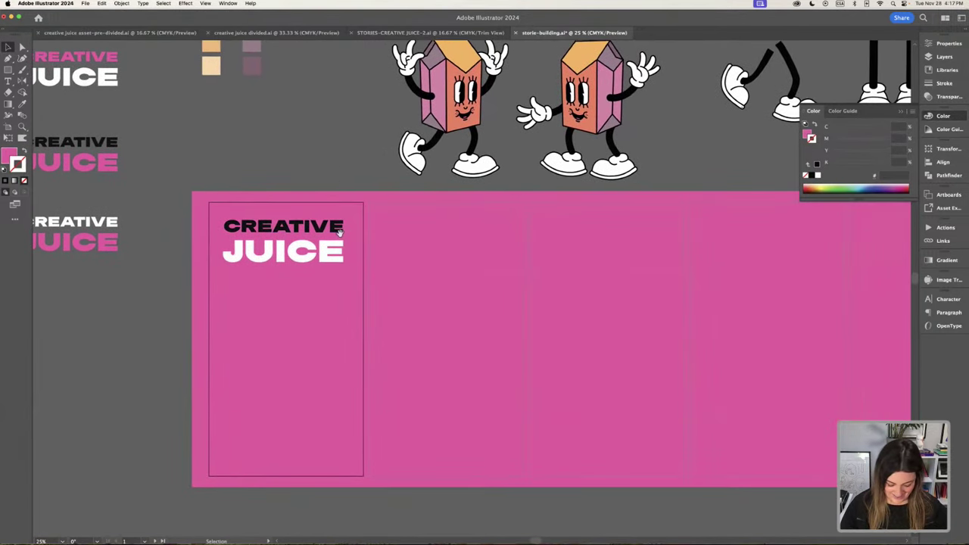
left_click_drag(433, 217, 390, 159)
Duplicate the CREATIVE JUICE logo onto the second, third and fourth artboards.
left_click(274, 191)
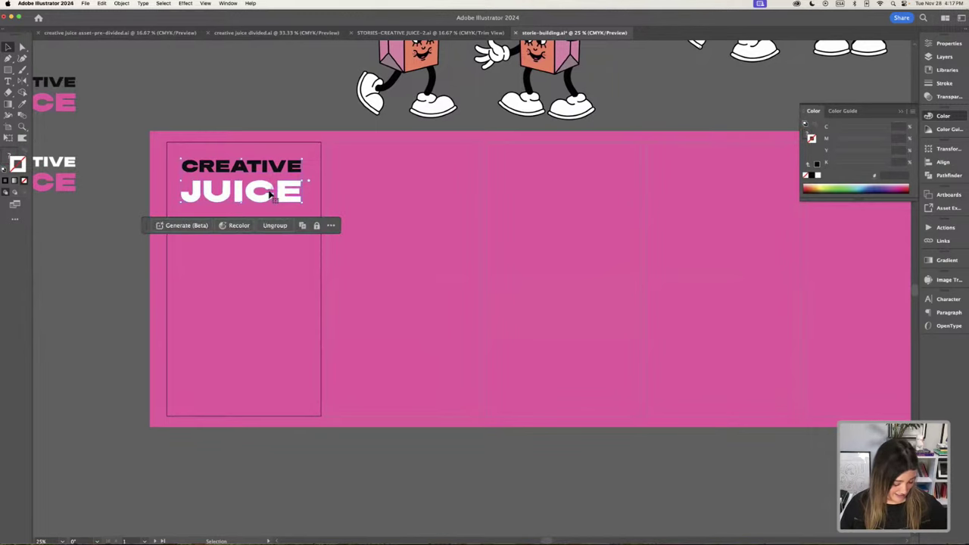
left_click_drag(270, 196, 429, 200)
scroll(574, 205, "left", 3)
scroll(573, 205, "up", 1)
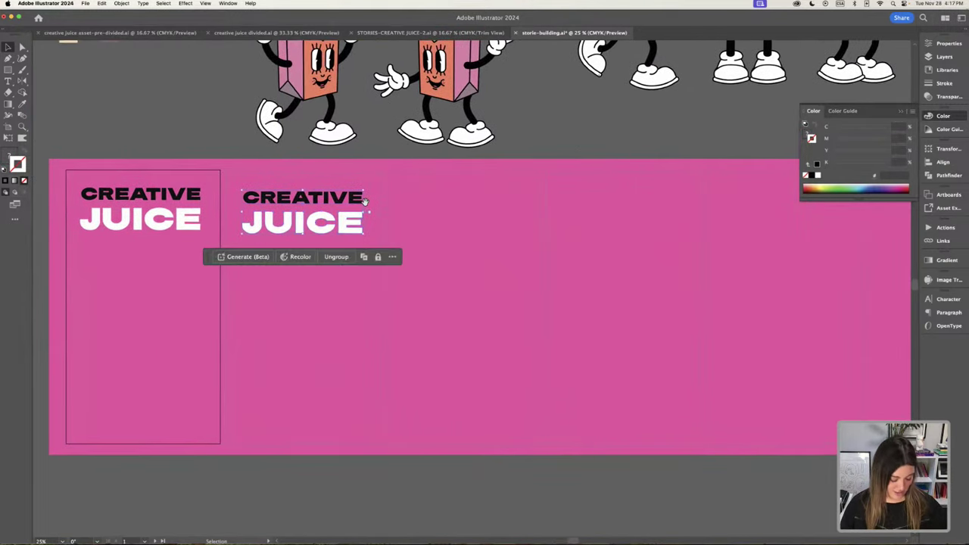
left_click_drag(320, 222, 464, 223)
left_click_drag(464, 223, 645, 219)
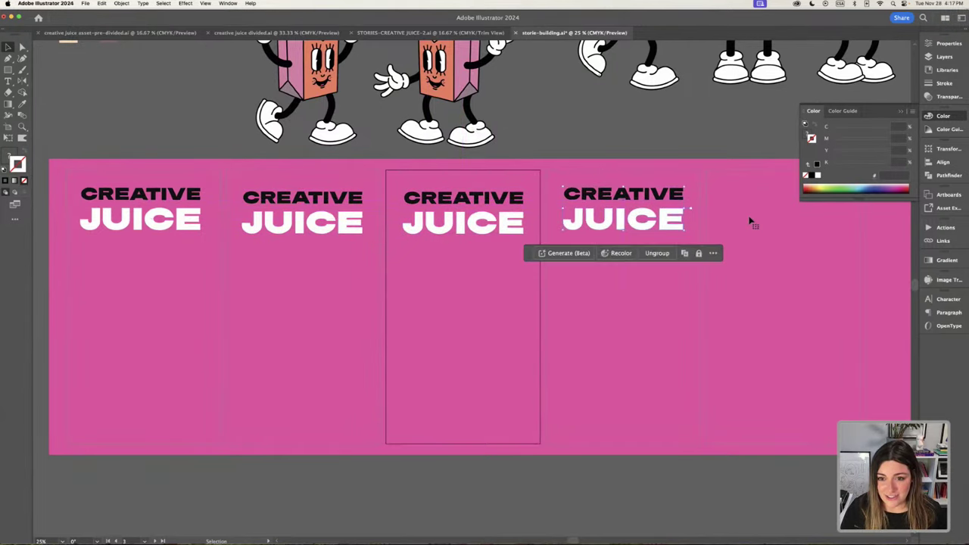
Zoom out and copy the logo onto the fifth artboard.
scroll(751, 222, "right", 5)
scroll(666, 205, "down", 1)
key("a")
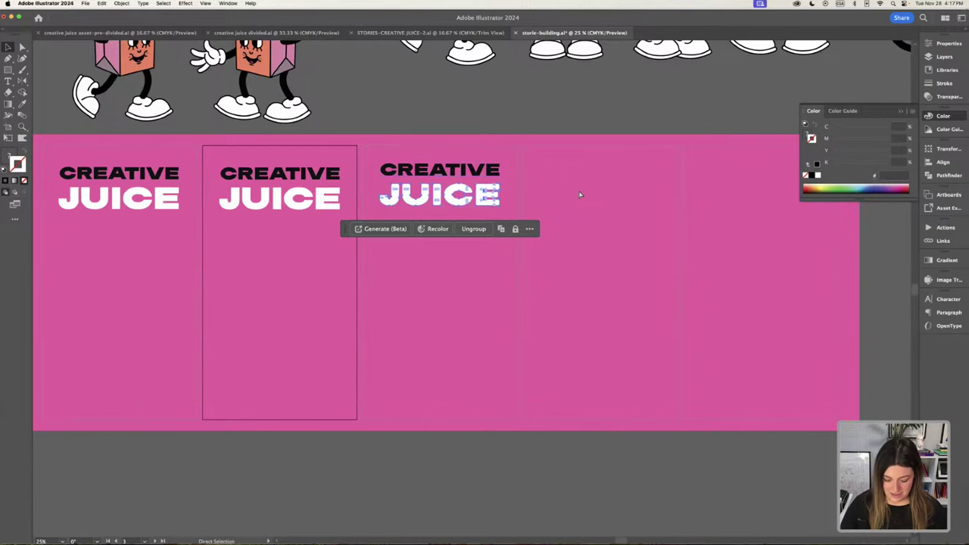
key("super+minus")
key("v")
scroll(616, 232, "down", 2)
scroll(616, 232, "right", 1)
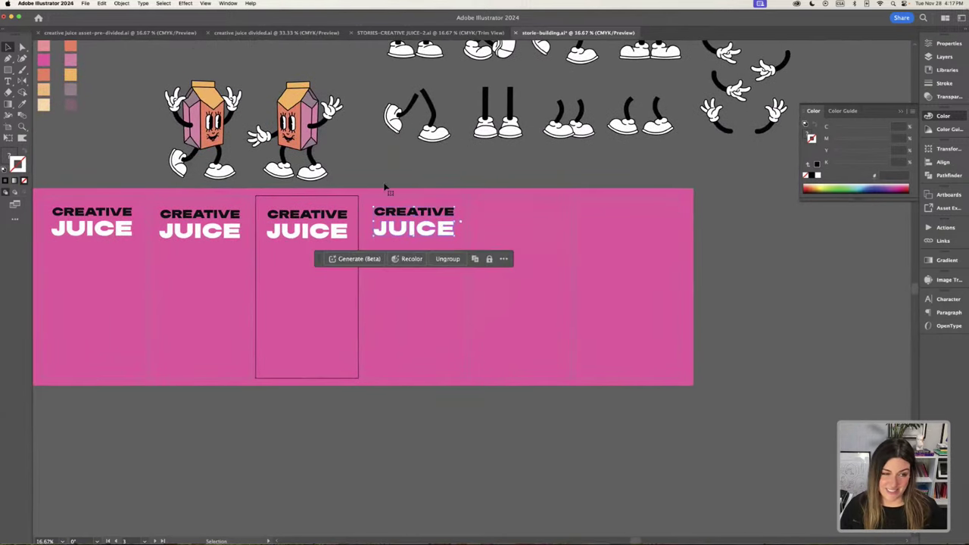
left_click(454, 151)
left_click(443, 237)
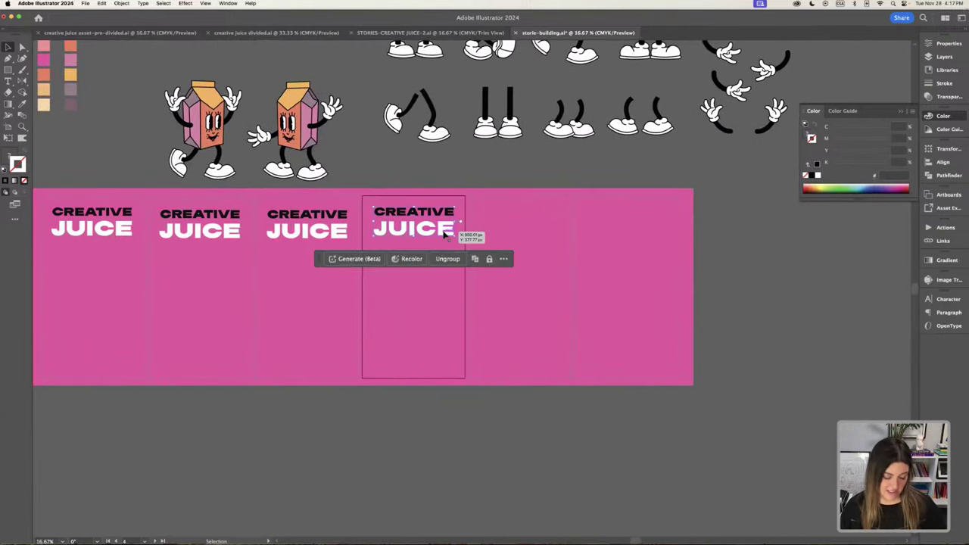
left_click_drag(444, 236, 634, 231)
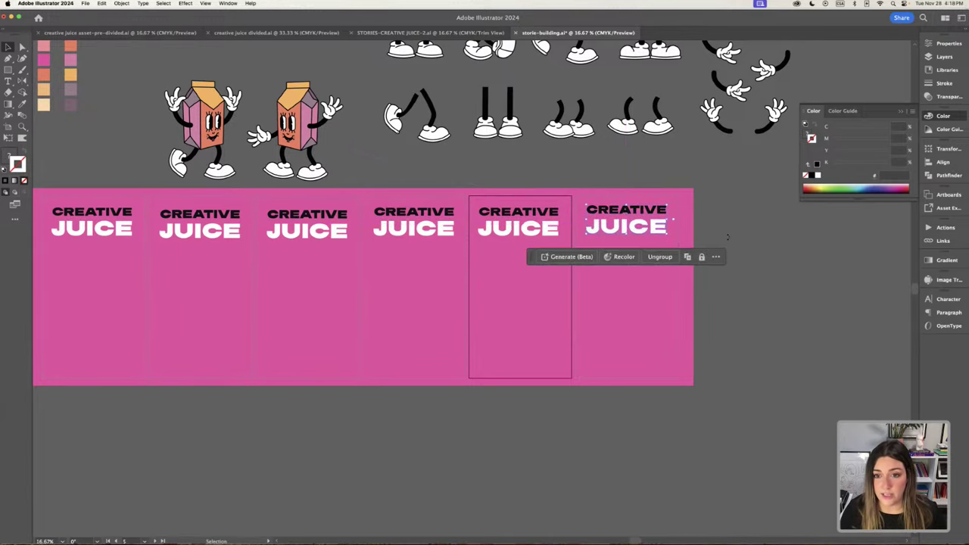
Marquee-select all six CREATIVE JUICE logos and show their Properties.
scroll(738, 229, "down", 1)
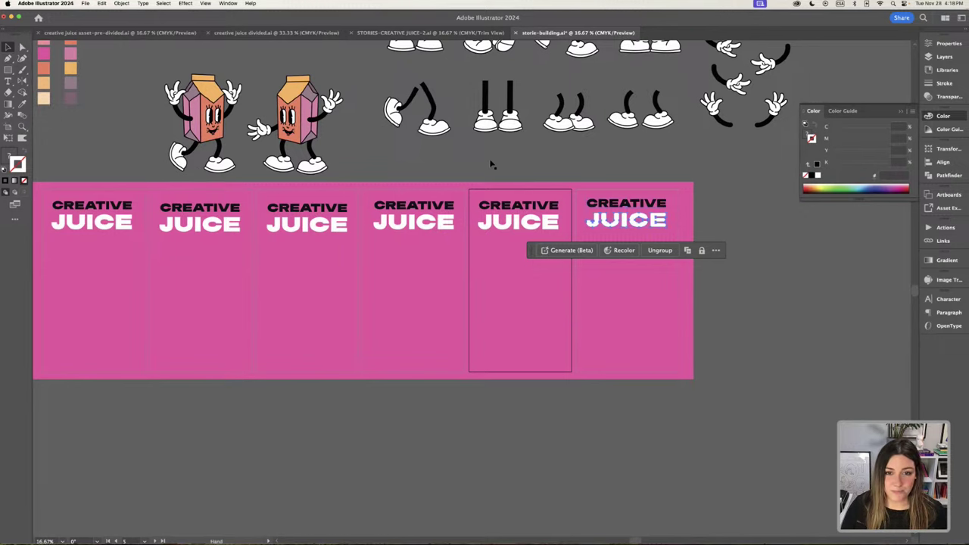
scroll(493, 160, "left", 5)
scroll(493, 160, "up", 3)
left_click(121, 246)
left_click_drag(159, 244, 750, 305)
left_click(965, 45)
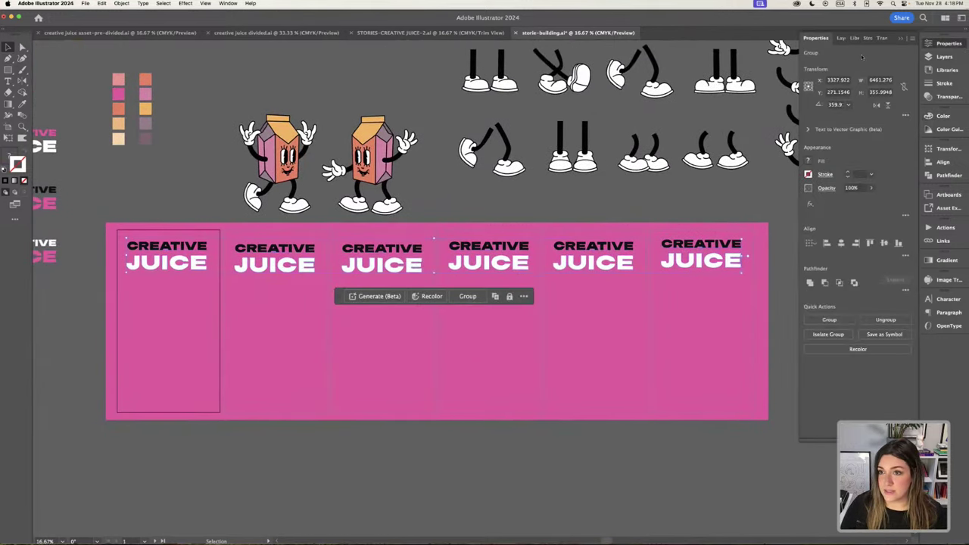
Vertically align all six logos, then centre each horizontally on its own artboard.
left_click(884, 243)
left_click(738, 309)
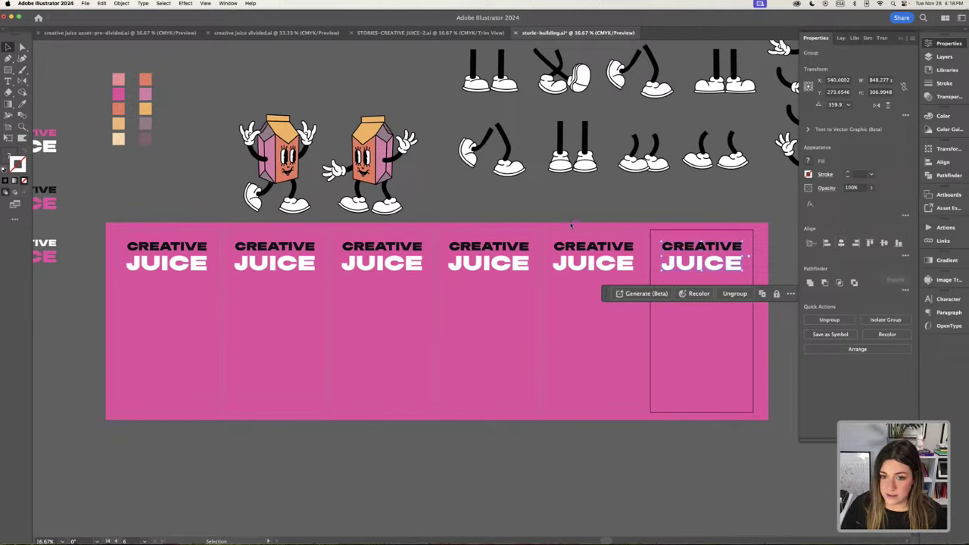
left_click(594, 255)
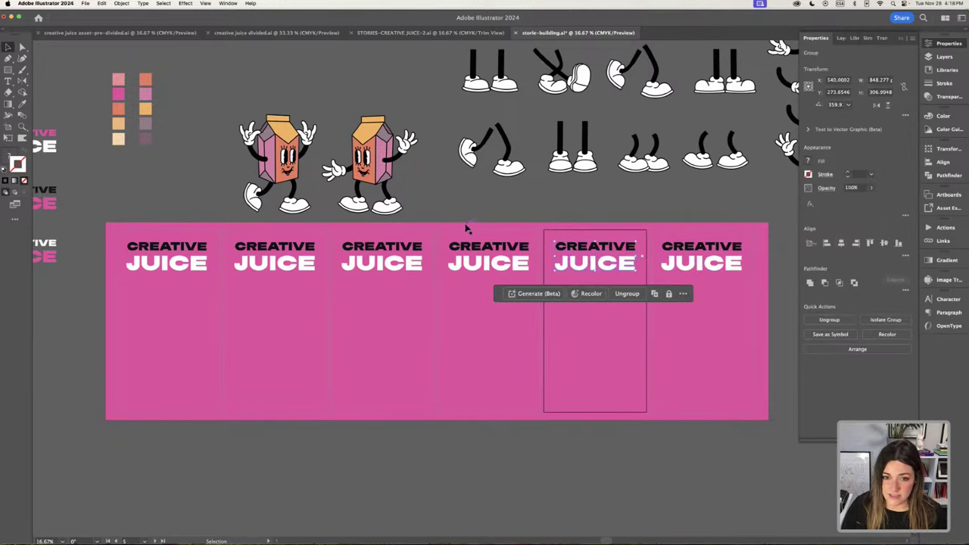
left_click(484, 257)
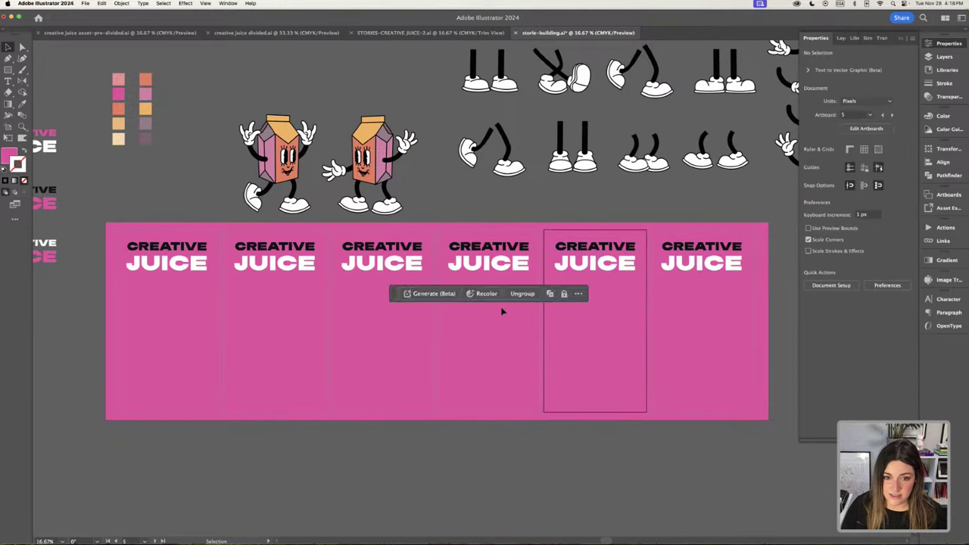
left_click(379, 243)
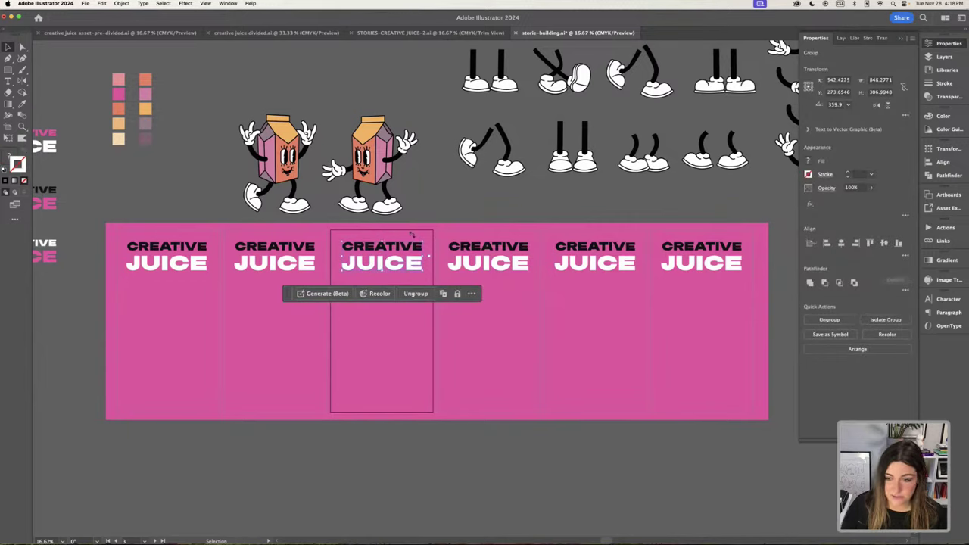
left_click_drag(412, 234, 412, 234)
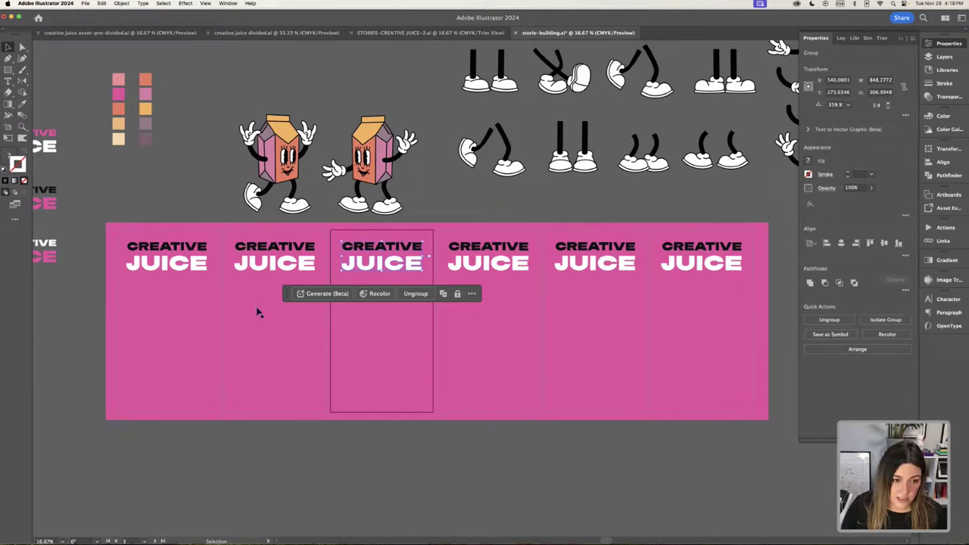
left_click(260, 243)
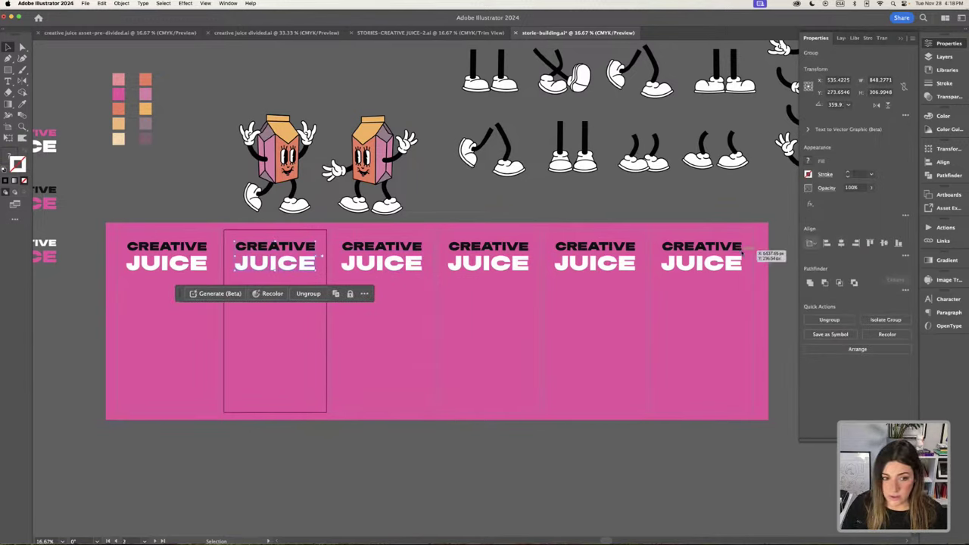
left_click(144, 305)
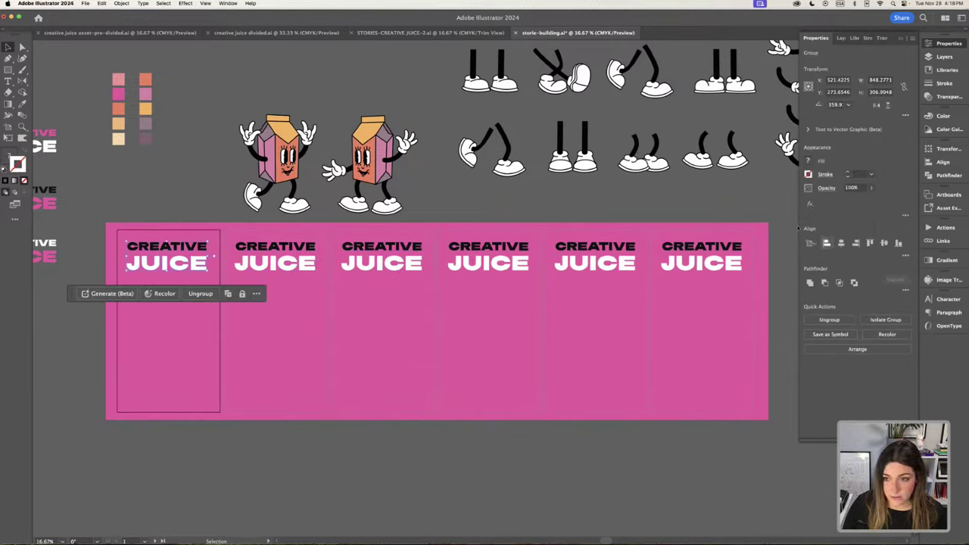
left_click(840, 242)
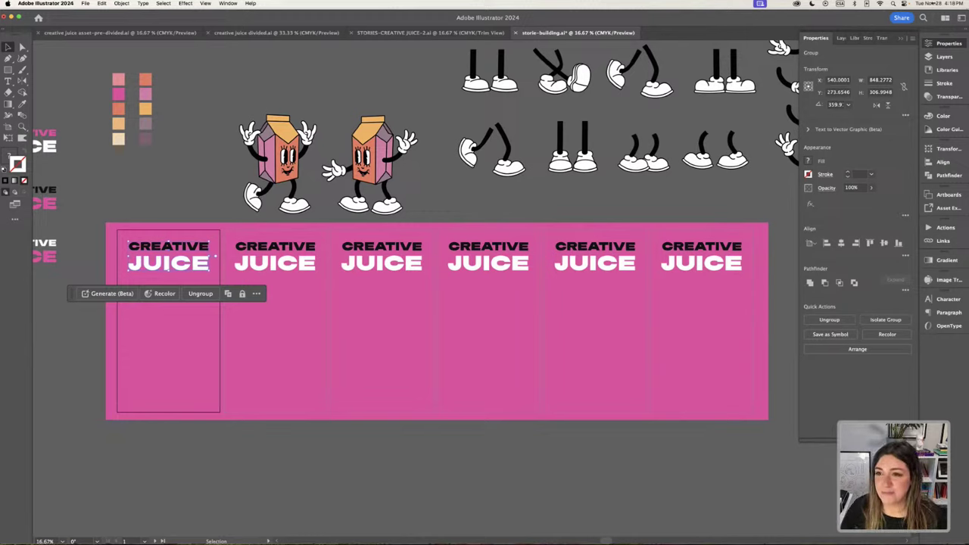
left_click(216, 193)
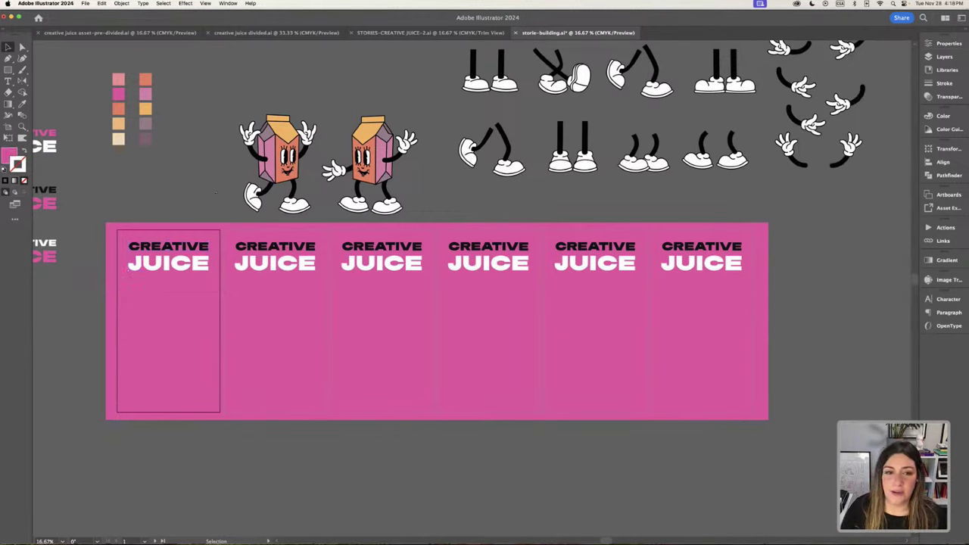
Ungroup the left carton character and place a duplicate above the others.
left_click(288, 142)
left_click_drag(288, 143, 273, 118)
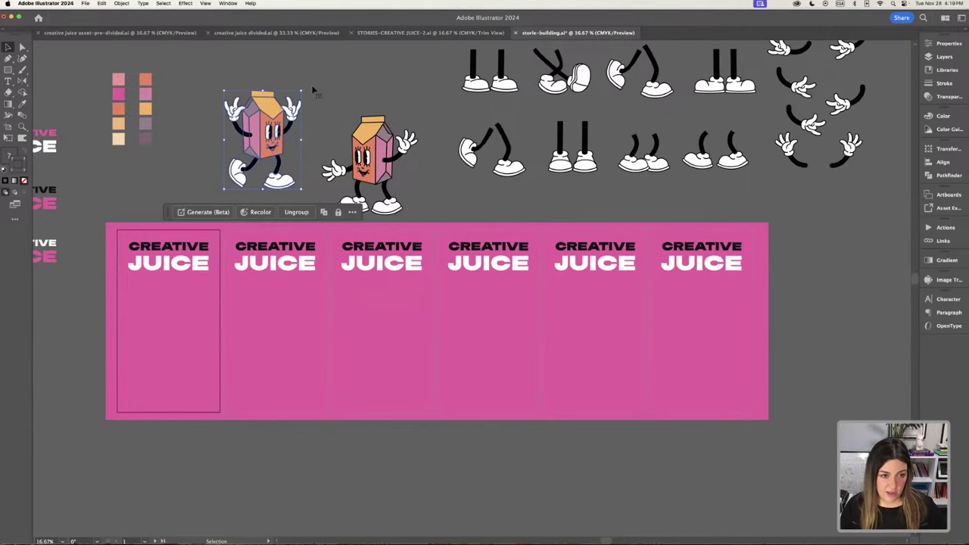
key("super+shift+g")
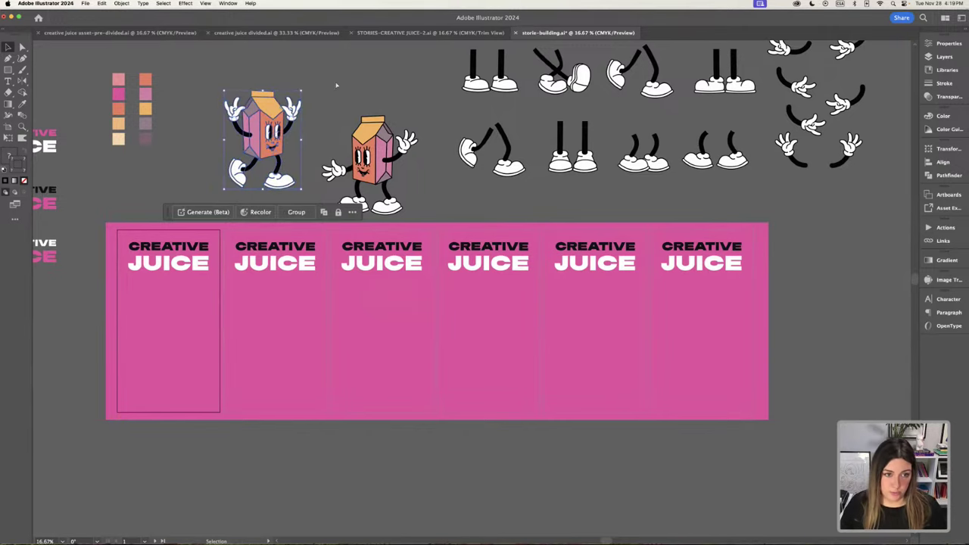
scroll(259, 72, "up", 5)
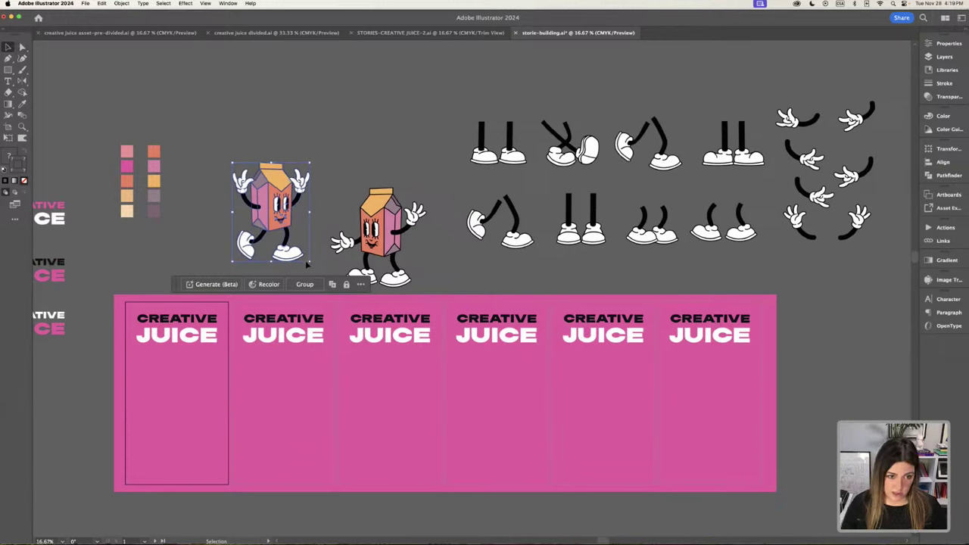
left_click_drag(285, 203, 286, 202)
left_click_drag(415, 266, 365, 91)
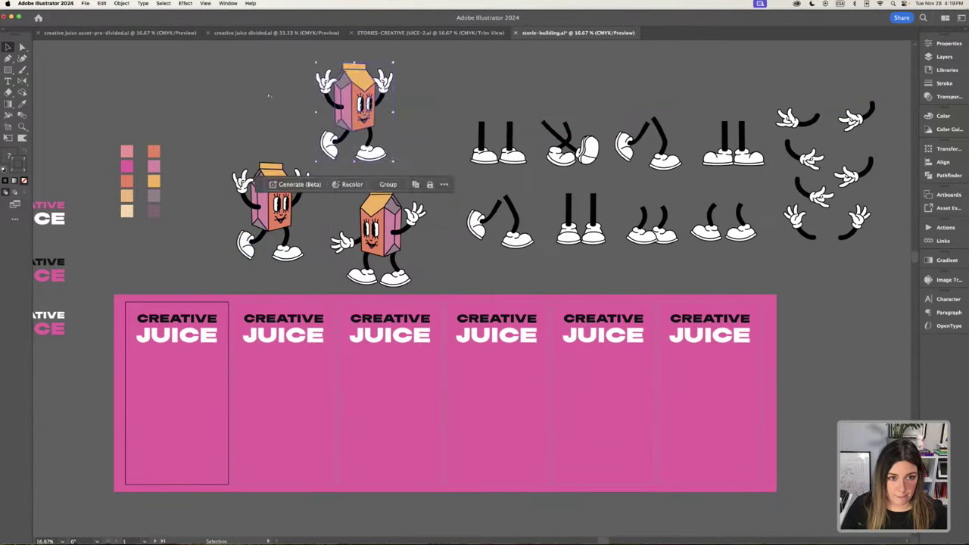
Delete the top carton's arms, hands and legs.
left_click(362, 106)
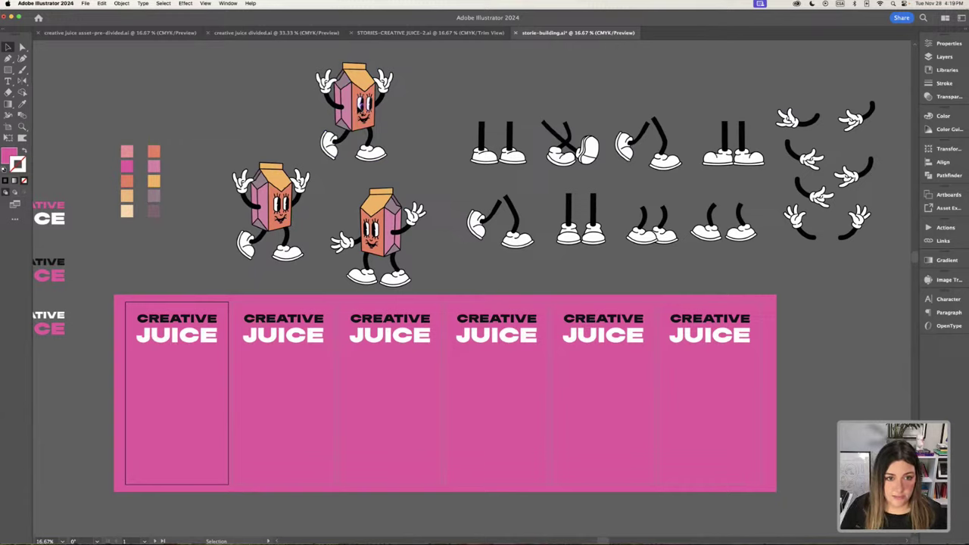
left_click_drag(334, 100, 285, 90)
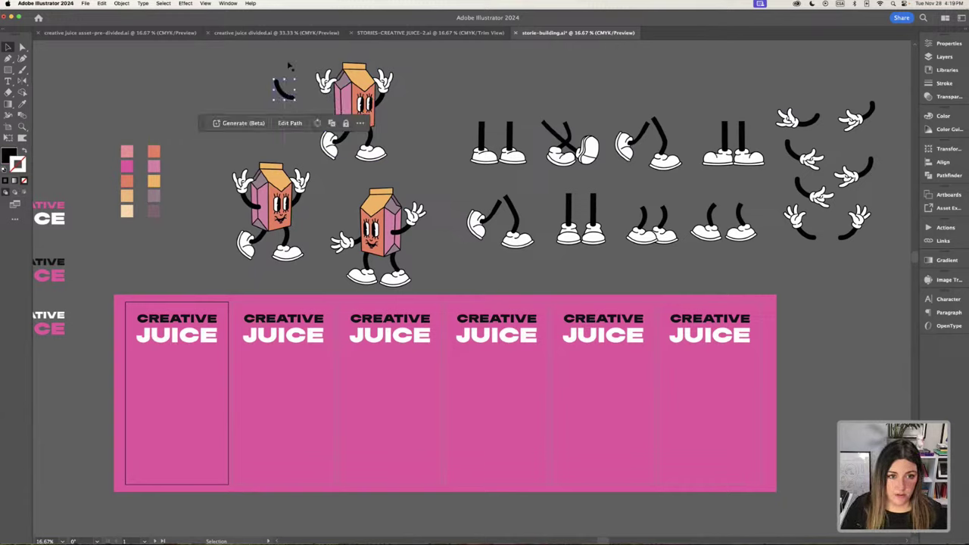
left_click(289, 57)
left_click(327, 80)
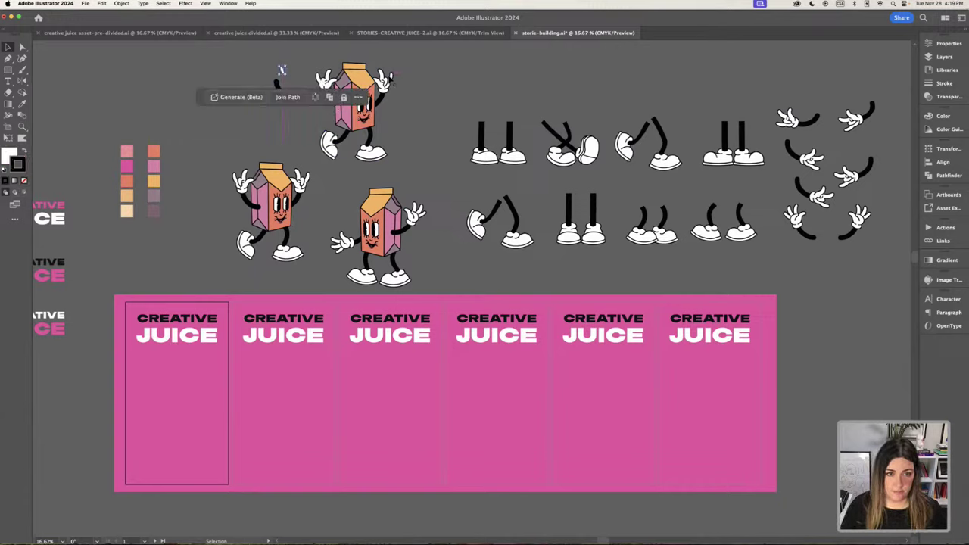
left_click(392, 84)
key("Delete")
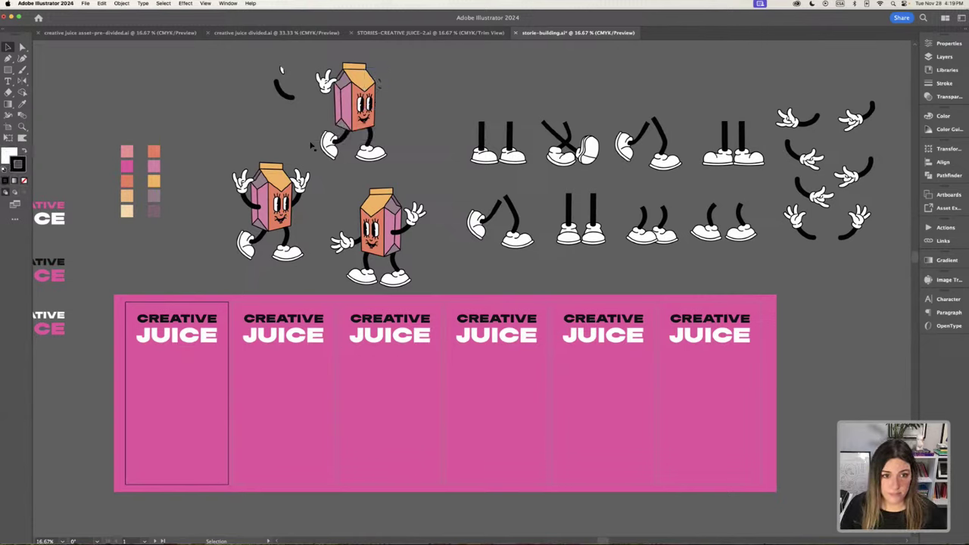
left_click_drag(313, 147, 403, 173)
key("Delete")
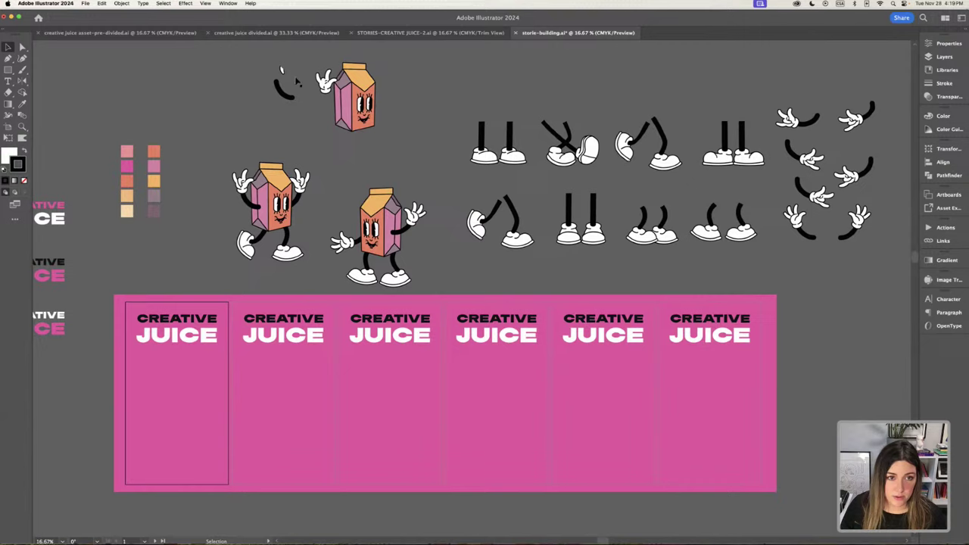
key("Delete")
mouse_move(326, 112)
left_mouse_down()
mouse_move(311, 74)
mouse_move(422, 149)
left_mouse_up()
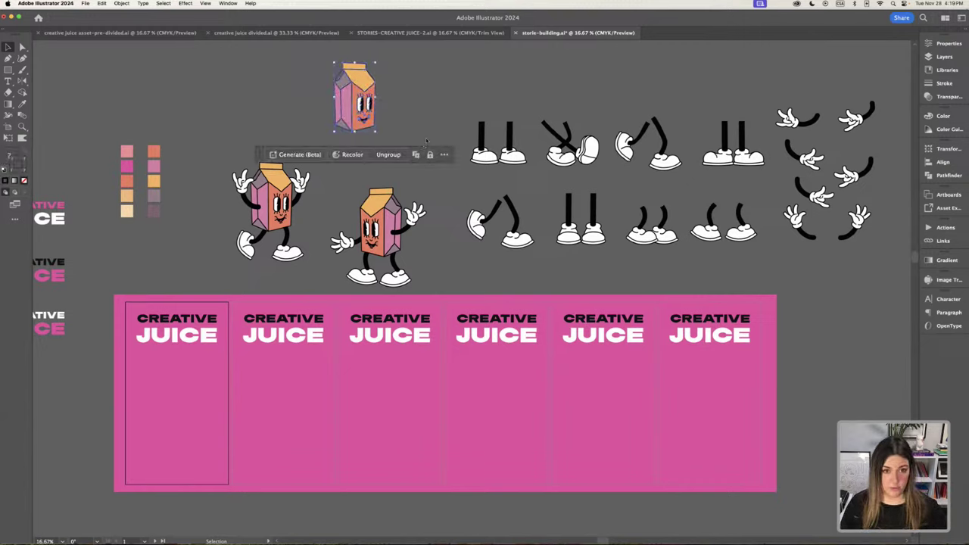
Move the bare carton onto the first artboard below the logo.
left_click(383, 110)
scroll(371, 86, "down", 3)
left_click_drag(371, 85, 199, 364)
Bring the carton in front of the first artboard's pink background.
left_click(121, 4)
mouse_move(133, 29)
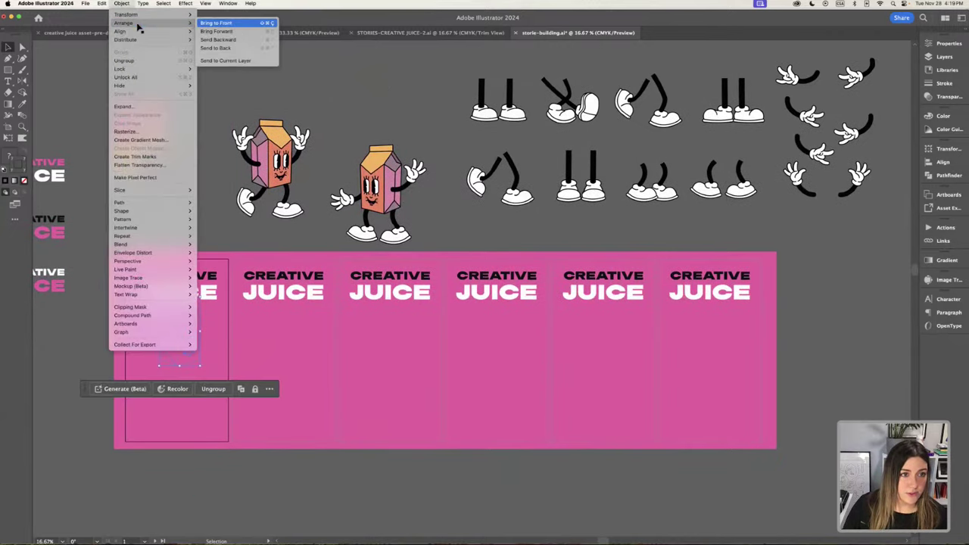
left_click(231, 29)
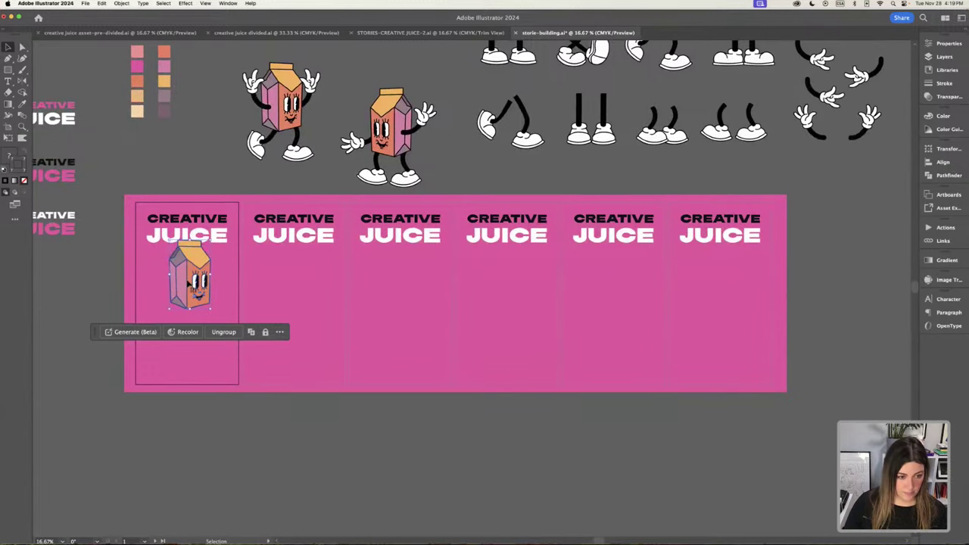
Enlarge the carton and place it just beneath the CREATIVE JUICE logo.
key("super+equal")
scroll(110, 188, "right", 3)
scroll(111, 188, "down", 2)
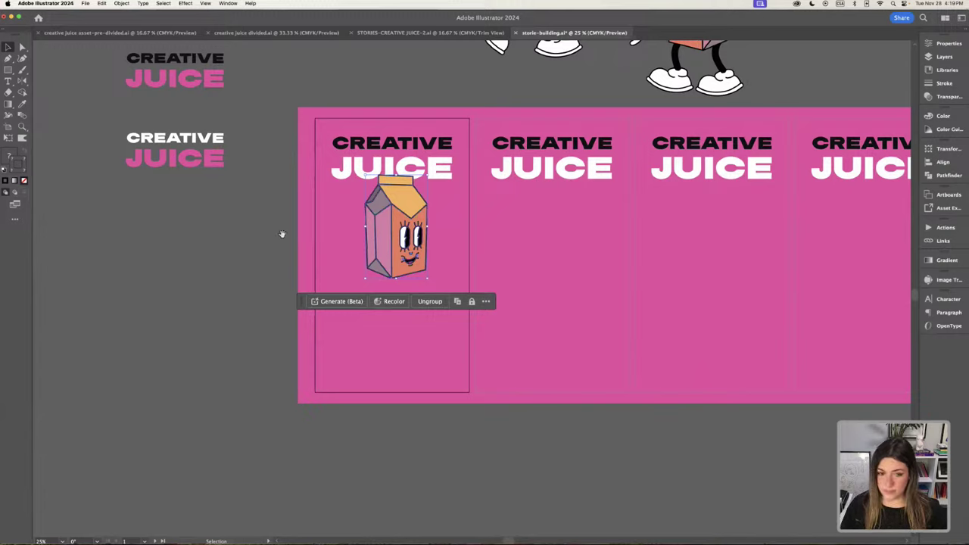
left_click_drag(401, 227, 384, 244)
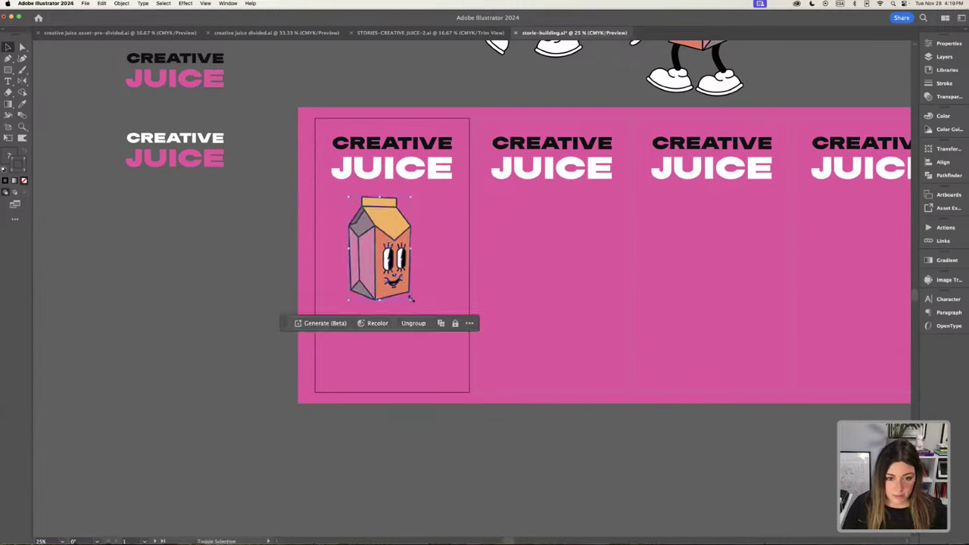
left_click_drag(411, 297, 423, 317)
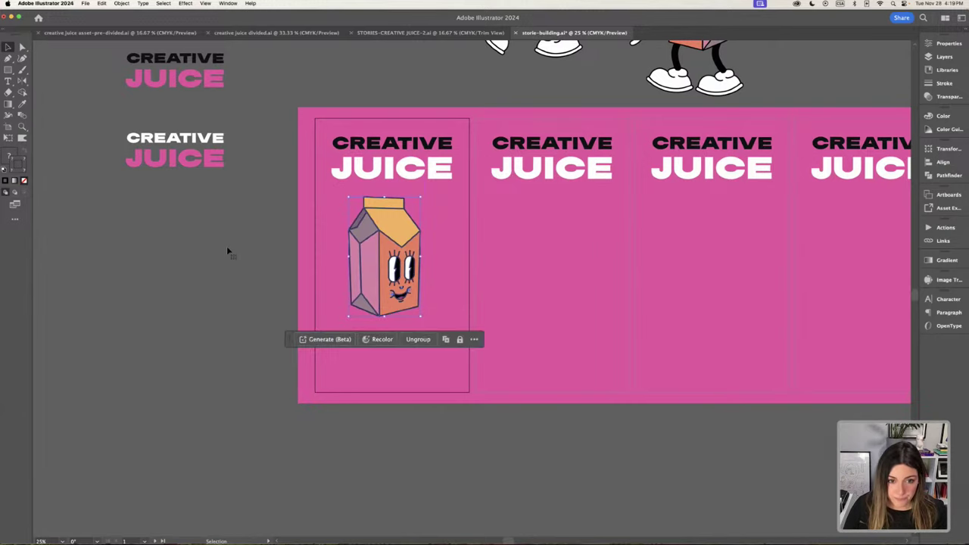
left_click(229, 252)
mouse_move(393, 240)
left_mouse_down()
mouse_move(398, 247)
mouse_move(384, 244)
left_mouse_up()
scroll(532, 265, "right", 5)
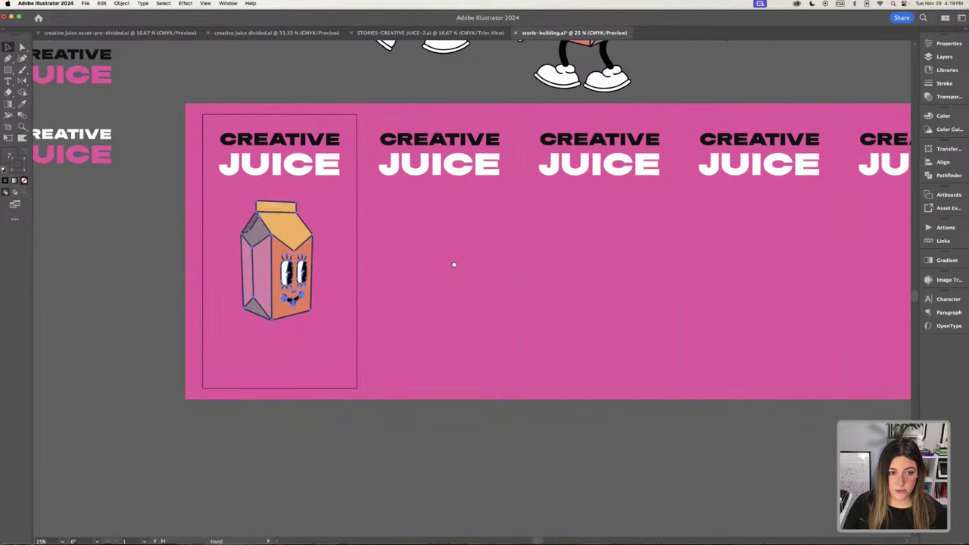
Duplicate the carton onto the second, third, fourth and fifth artboards.
left_click_drag(278, 237, 438, 238)
left_click_drag(440, 239, 598, 237)
left_click_drag(692, 248, 448, 243)
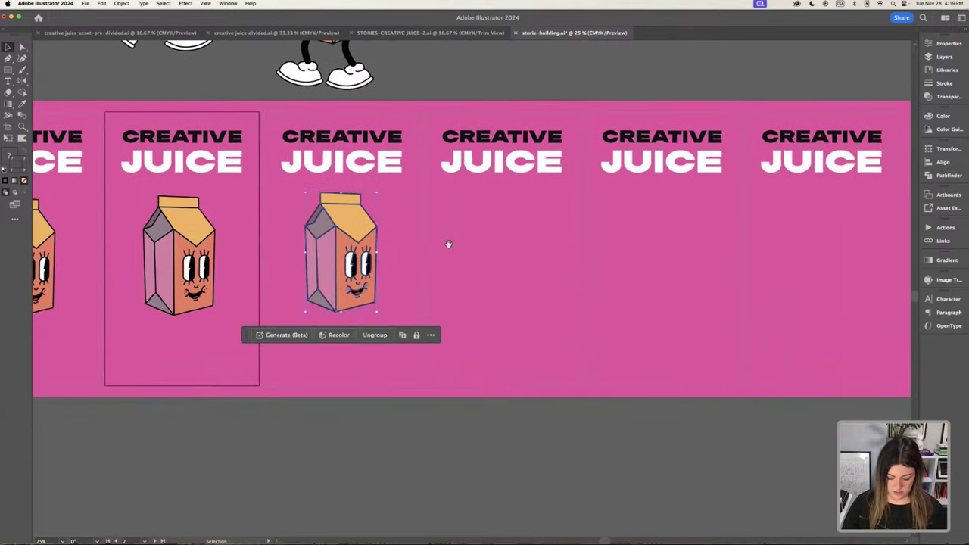
key("super+minus")
left_click_drag(500, 268, 550, 225)
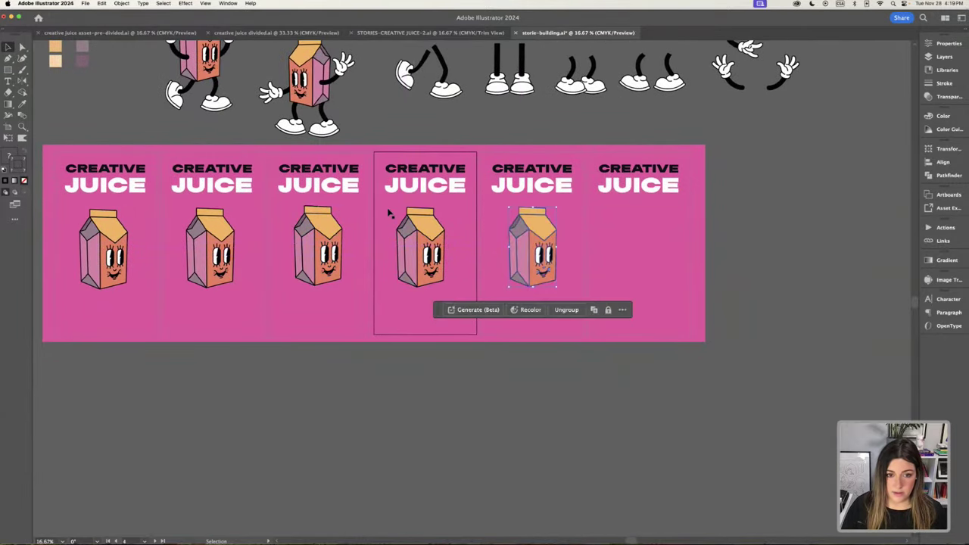
left_click(607, 285)
key("super+z")
Reflect the fourth and fifth artboards' cartons across the vertical axis.
left_click(131, 4)
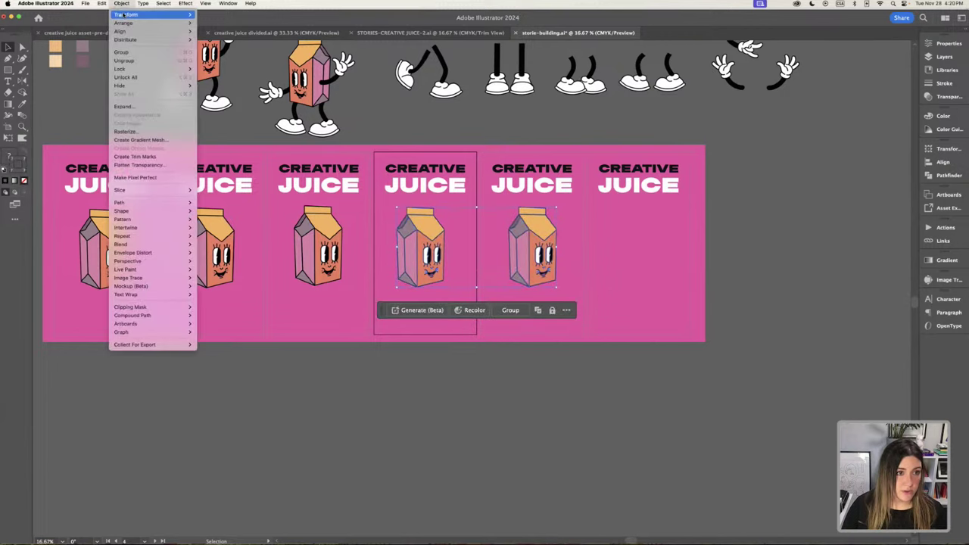
left_click(227, 40)
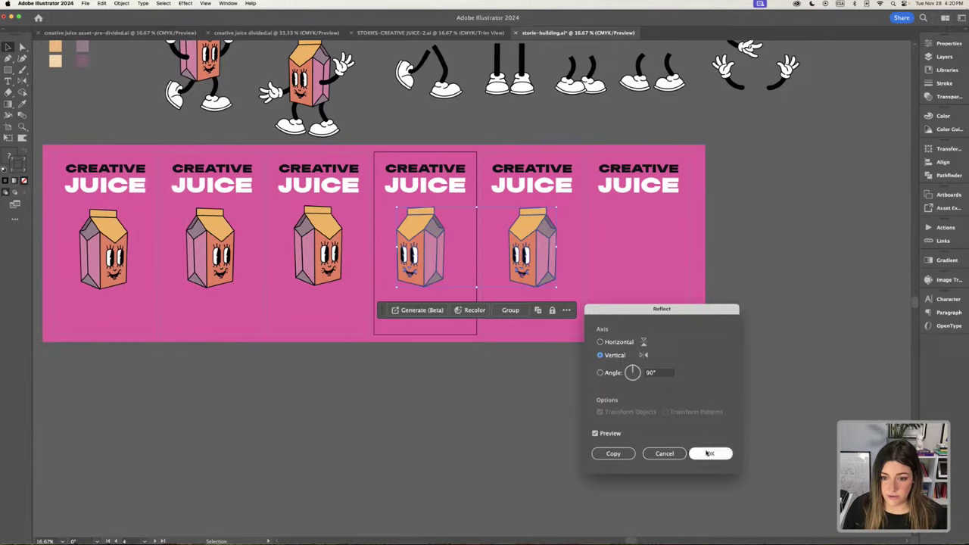
key("Return")
left_click(614, 250)
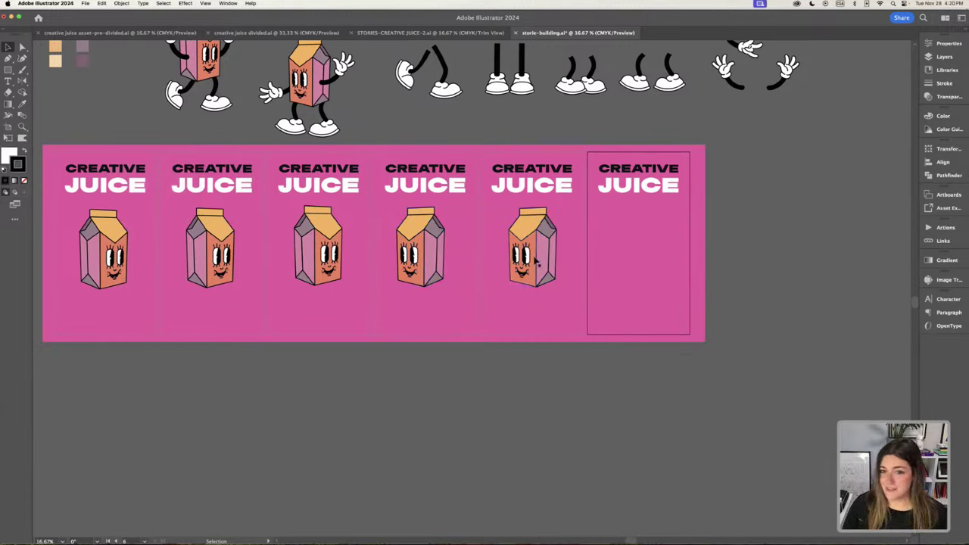
scroll(451, 255, "up", 3)
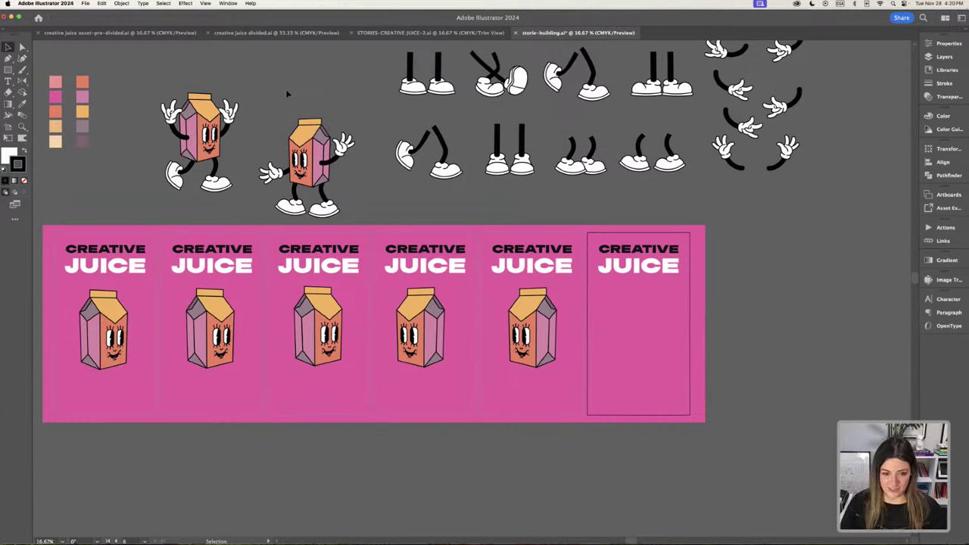
Center the cartons on the fifth and fourth artboards.
left_click(526, 326)
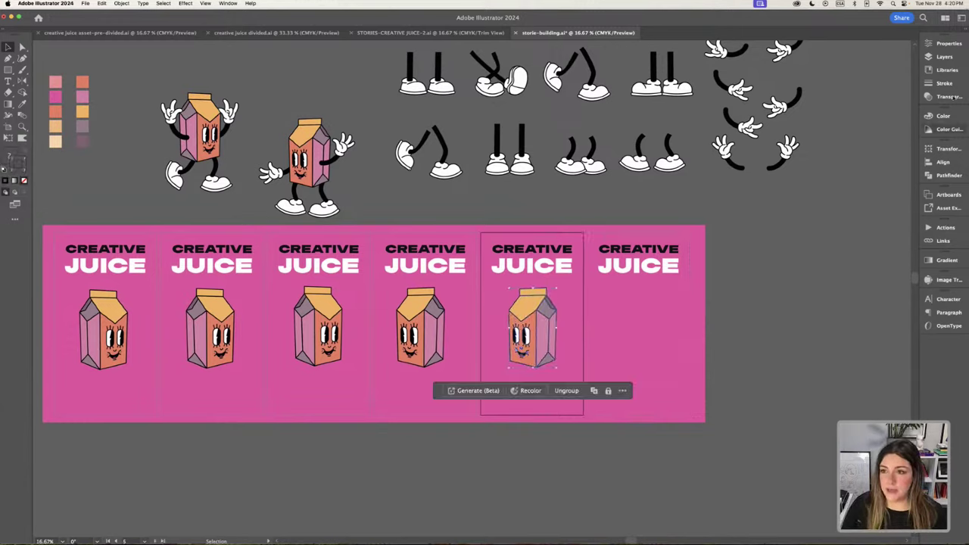
left_click(951, 44)
left_click(841, 243)
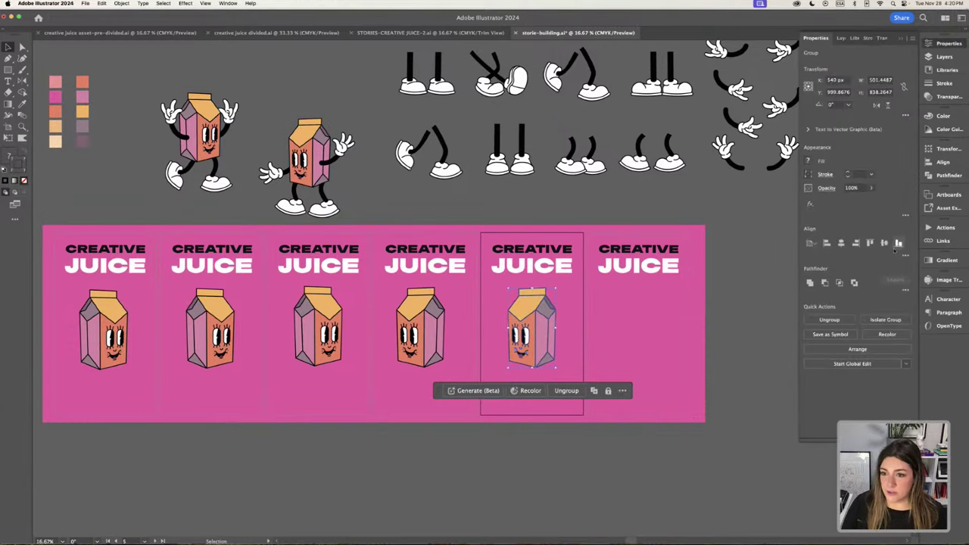
left_click(885, 243)
left_click(426, 318)
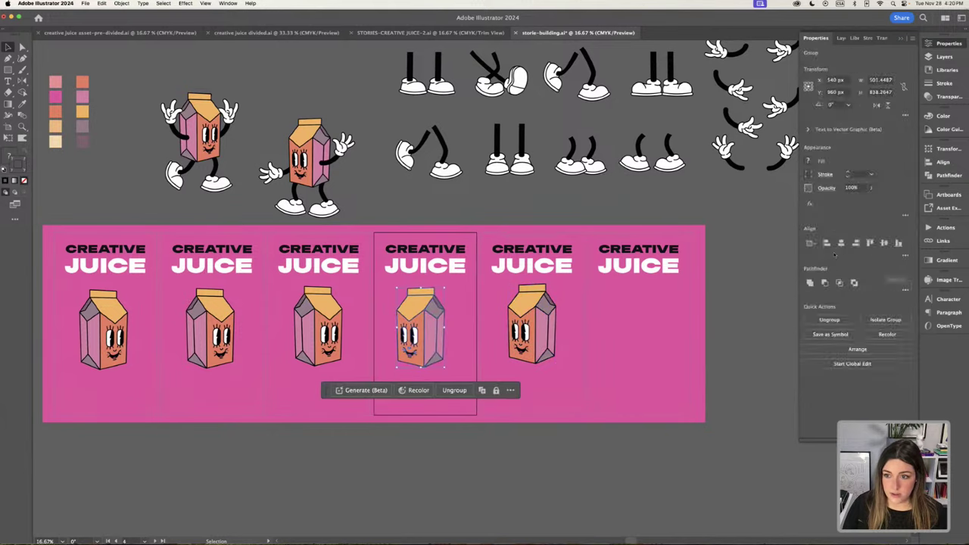
left_click(884, 243)
Center the third and second cartons horizontally and vertically on their artboards.
left_click(319, 325)
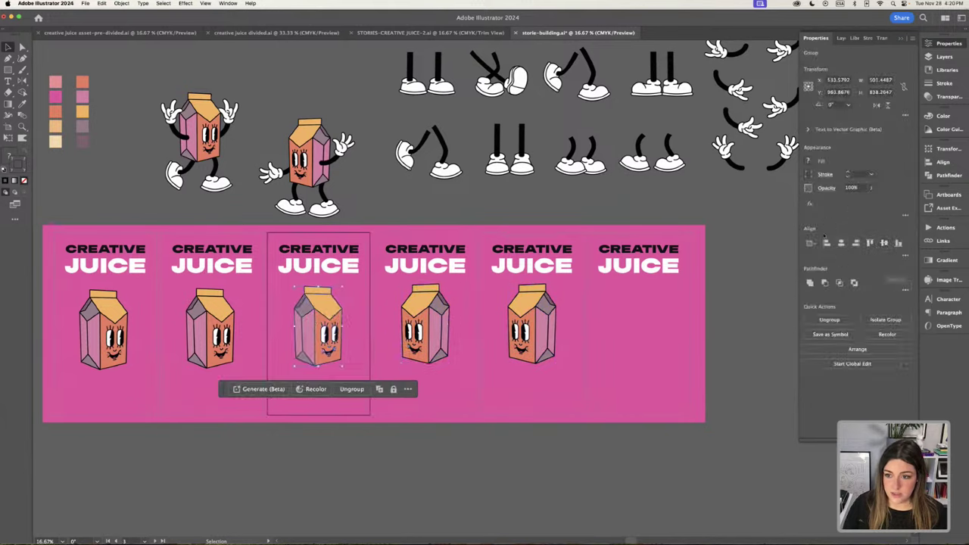
left_click(841, 243)
left_click(884, 243)
left_click(214, 322)
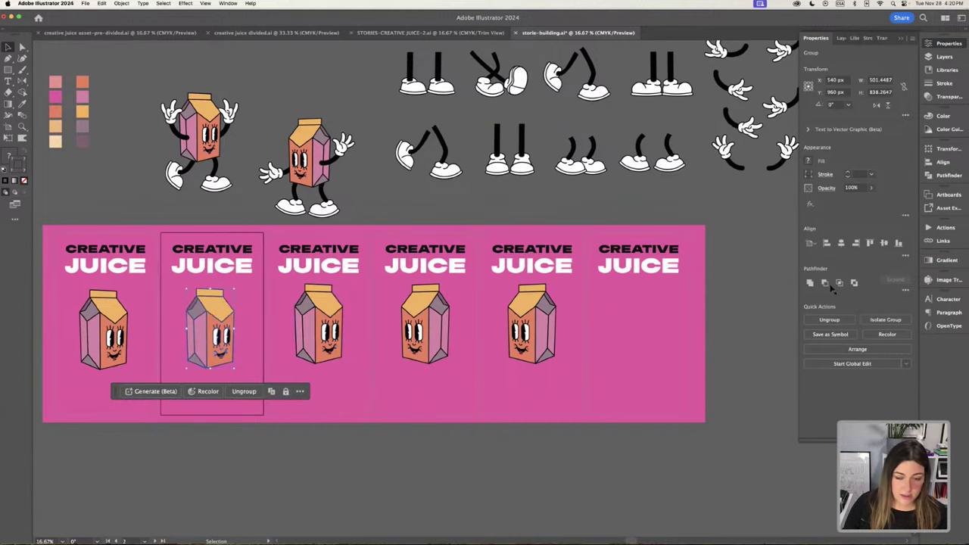
left_click(841, 243)
left_click(885, 243)
left_click(149, 314)
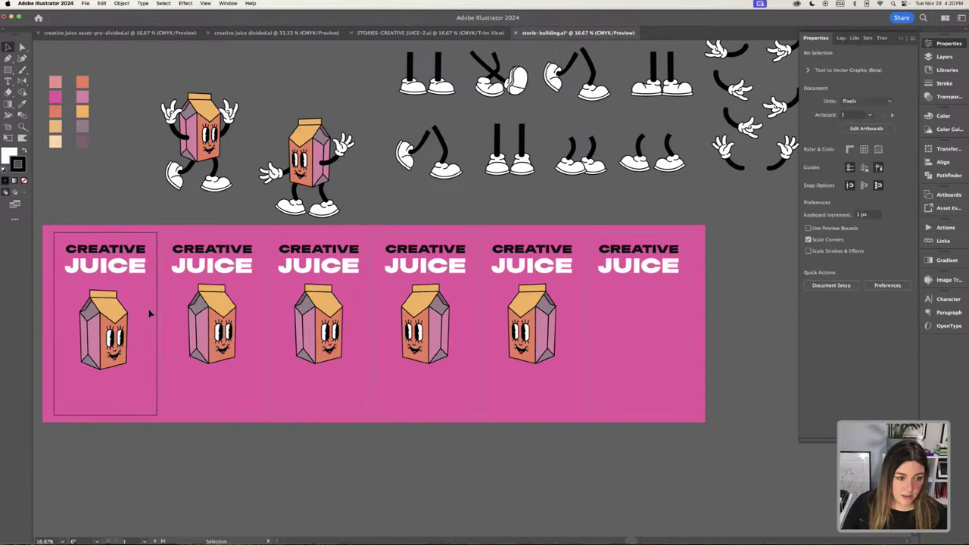
Center the first carton on its artboard and review all five cartons.
scroll(260, 283, "left", 1)
scroll(261, 283, "left", 5)
scroll(260, 283, "down", 2)
left_click(238, 292)
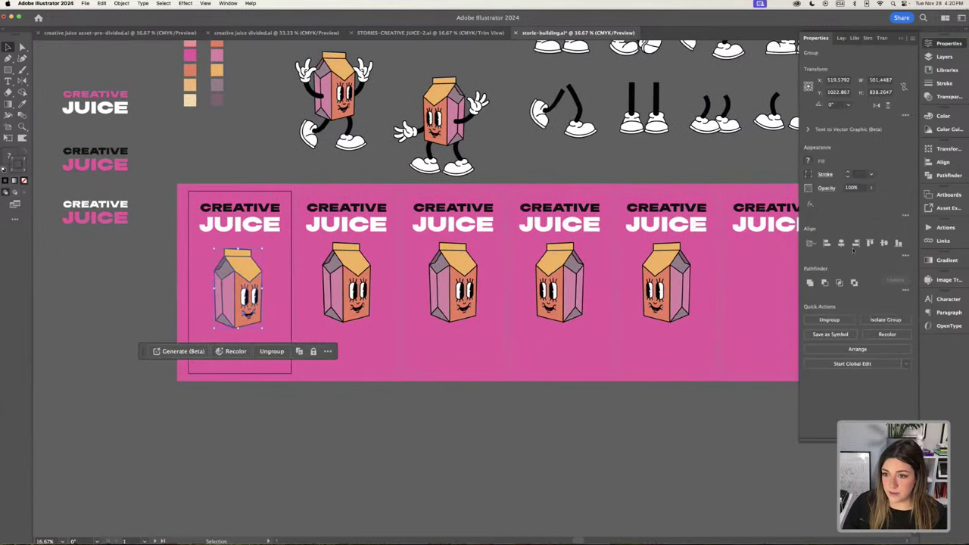
left_click(881, 243)
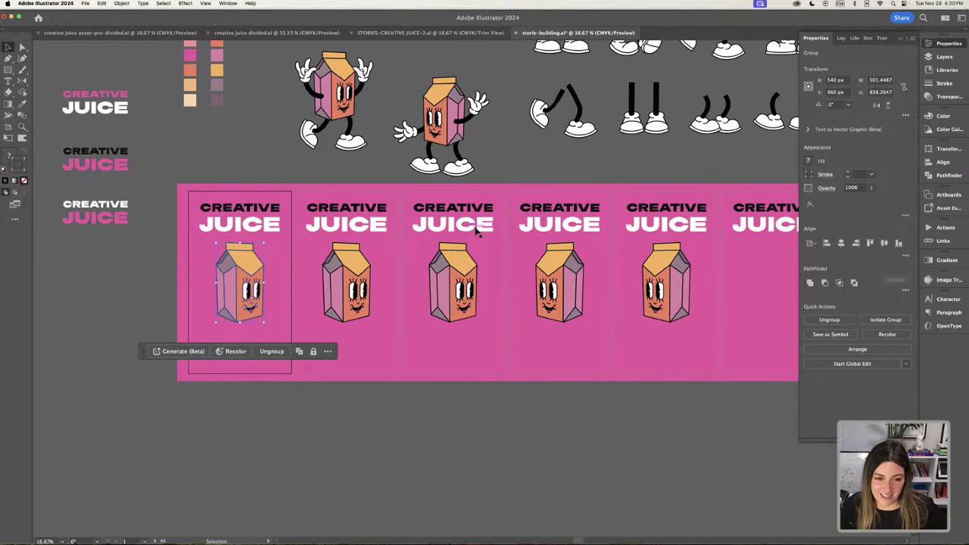
scroll(579, 187, "right", 2)
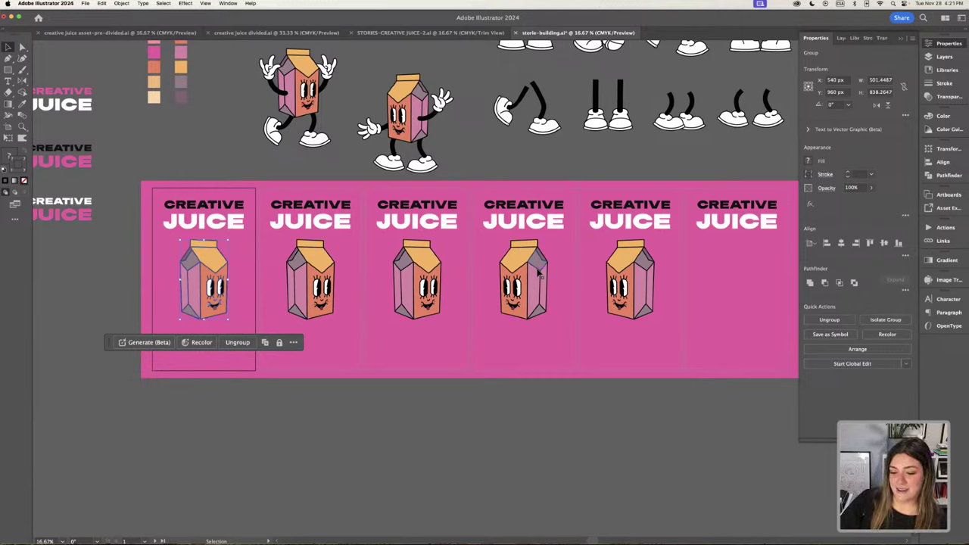
left_click(483, 155)
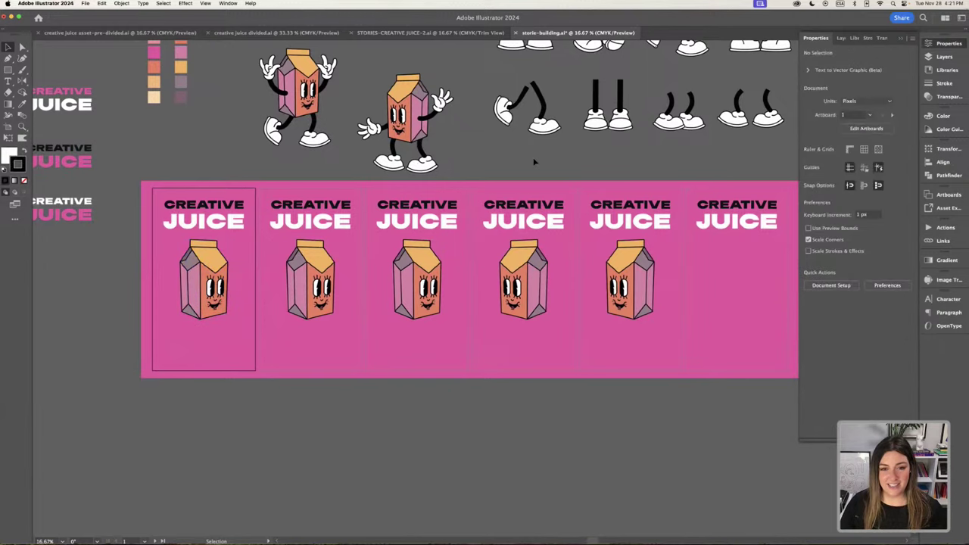
scroll(504, 140, "down", 2)
scroll(505, 140, "right", 2)
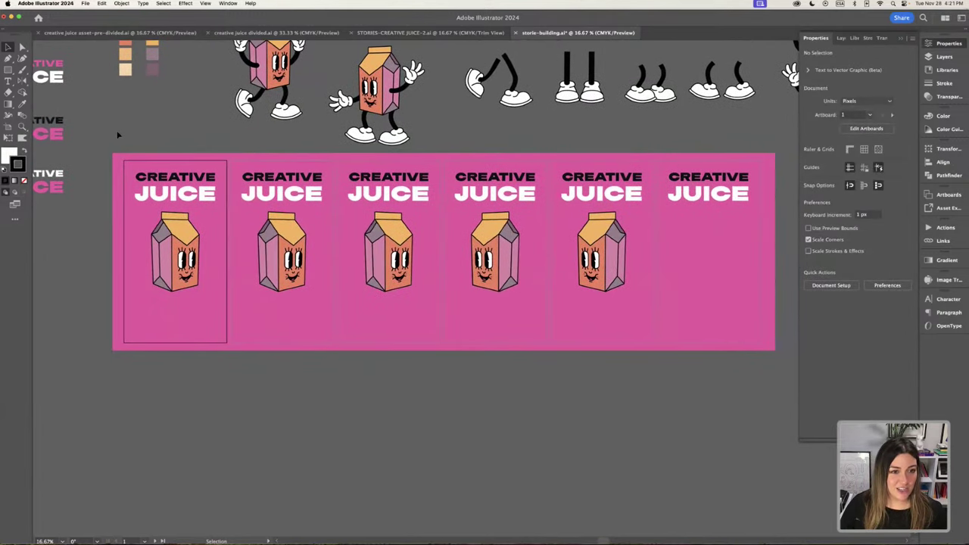
scroll(467, 119, "up", 3)
scroll(474, 115, "left", 2)
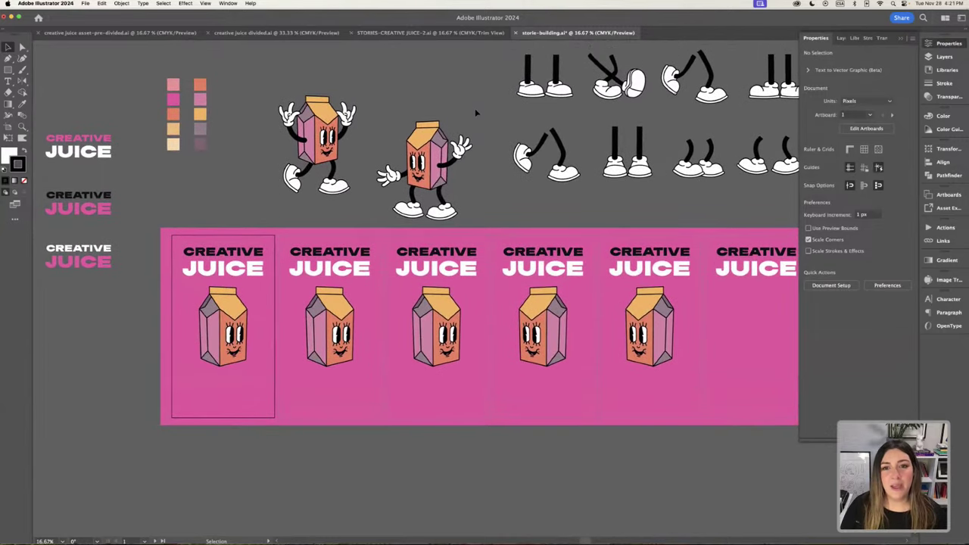
scroll(412, 98, "up", 2)
scroll(412, 98, "left", 1)
scroll(412, 98, "right", 5)
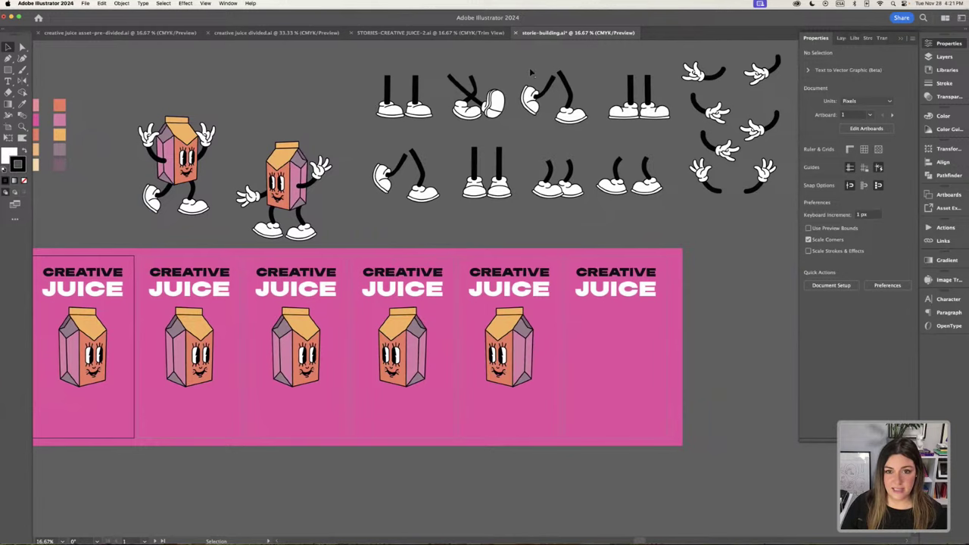
Move a pair of walking legs onto the first carton and bring them to the front.
left_click(556, 95)
left_click_drag(568, 117, 93, 424)
scroll(152, 379, "down", 3)
scroll(151, 378, "left", 4)
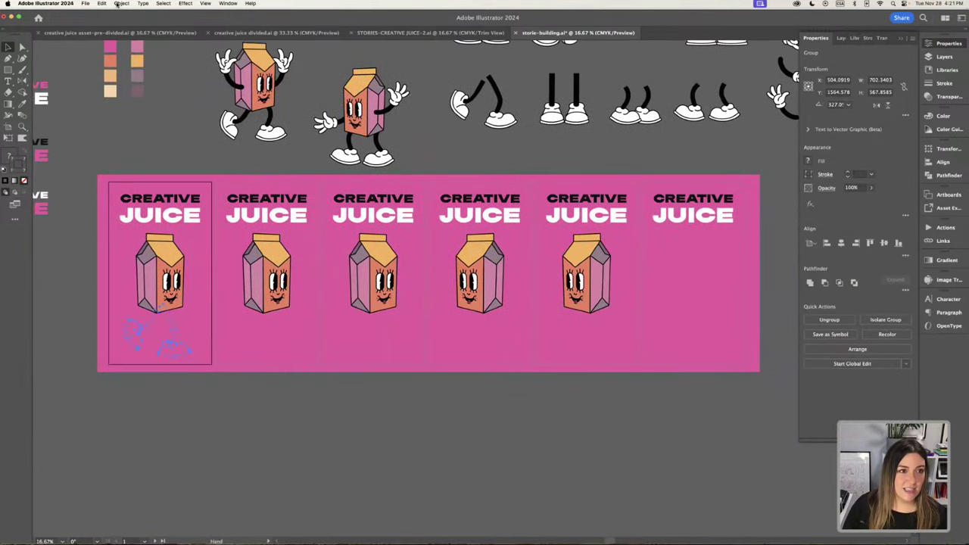
left_click(121, 3)
left_click(227, 22)
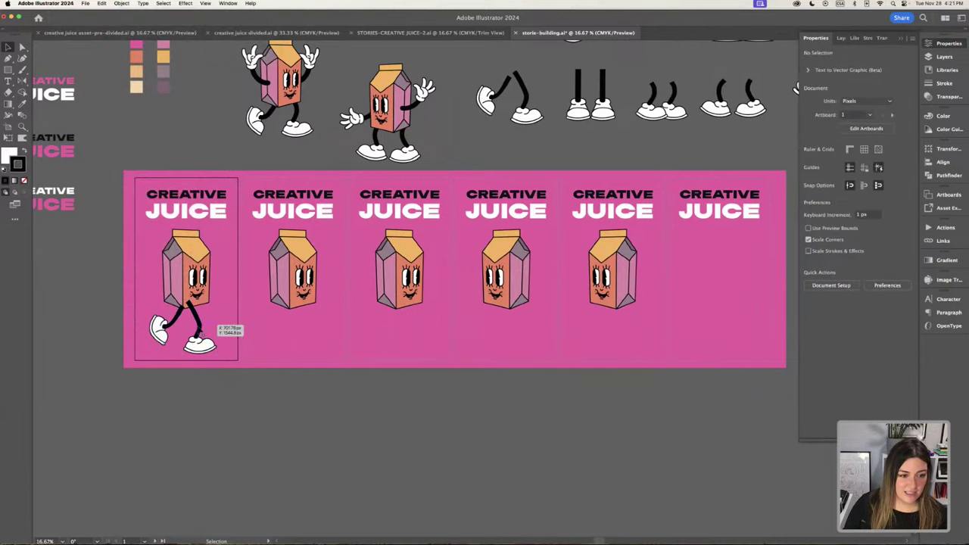
left_click(179, 320)
left_click_drag(177, 320, 182, 313)
left_click(255, 331)
scroll(260, 281, "down", 2)
scroll(222, 201, "up", 2)
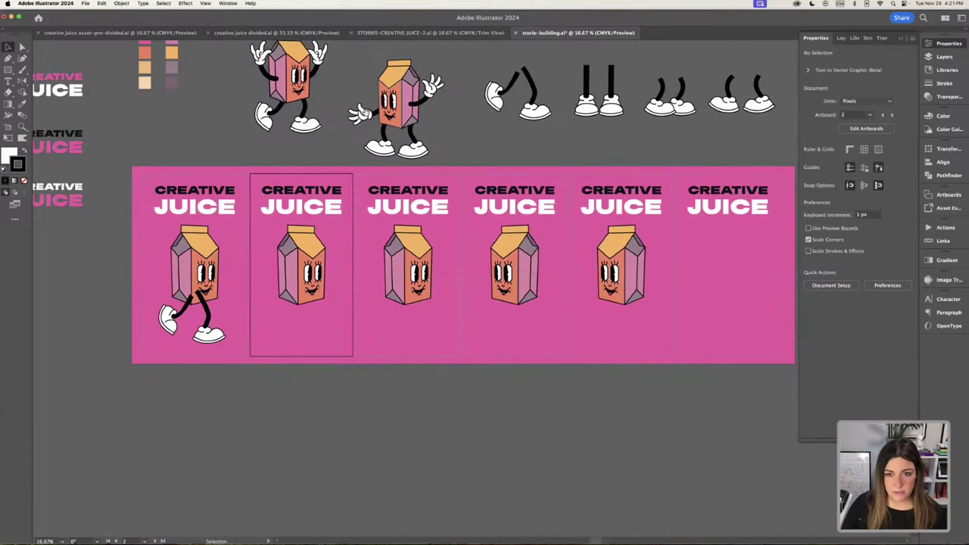
scroll(493, 125, "right", 5)
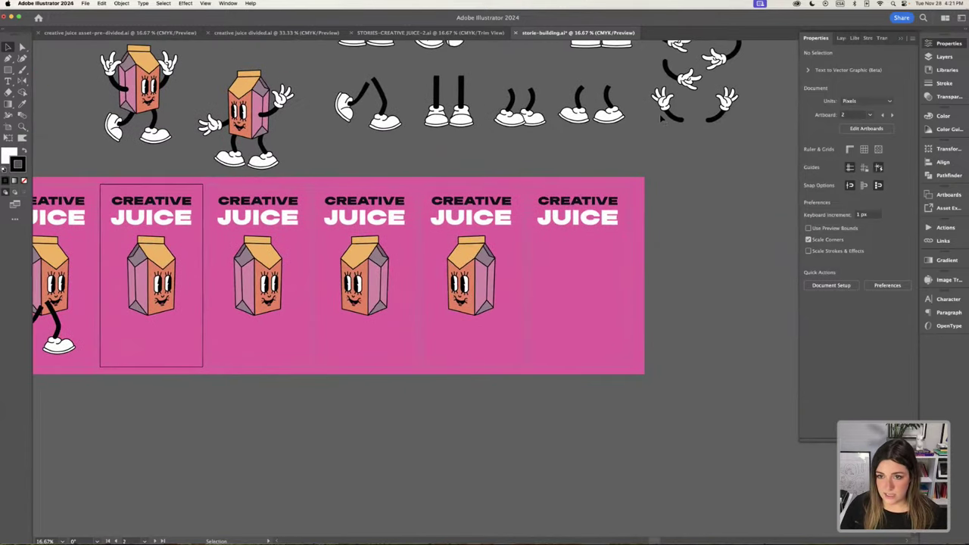
scroll(661, 117, "up", 3)
scroll(661, 117, "left", 2)
Paste a copy of the hands group onto the first carton, rotated about 22 degrees.
left_click(695, 123)
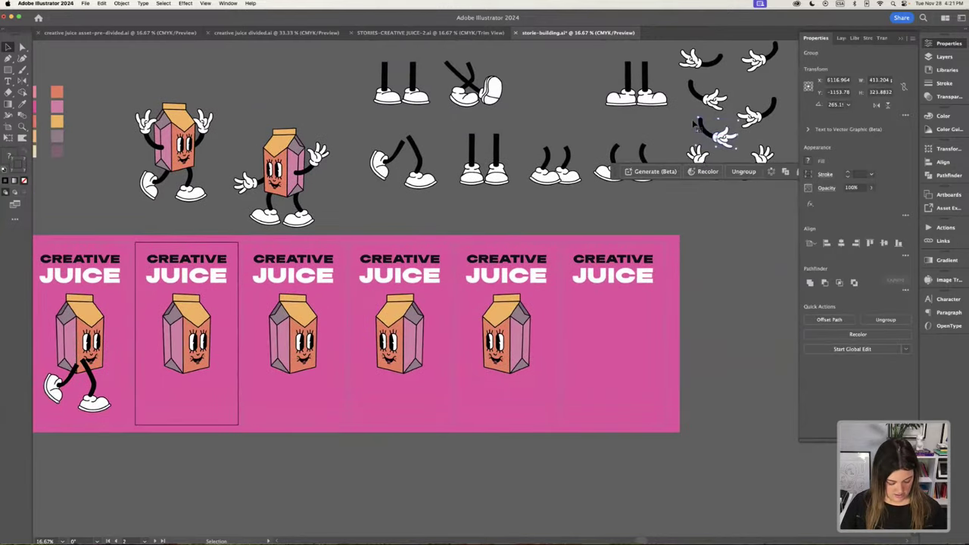
scroll(379, 227, "down", 2)
scroll(379, 227, "left", 2)
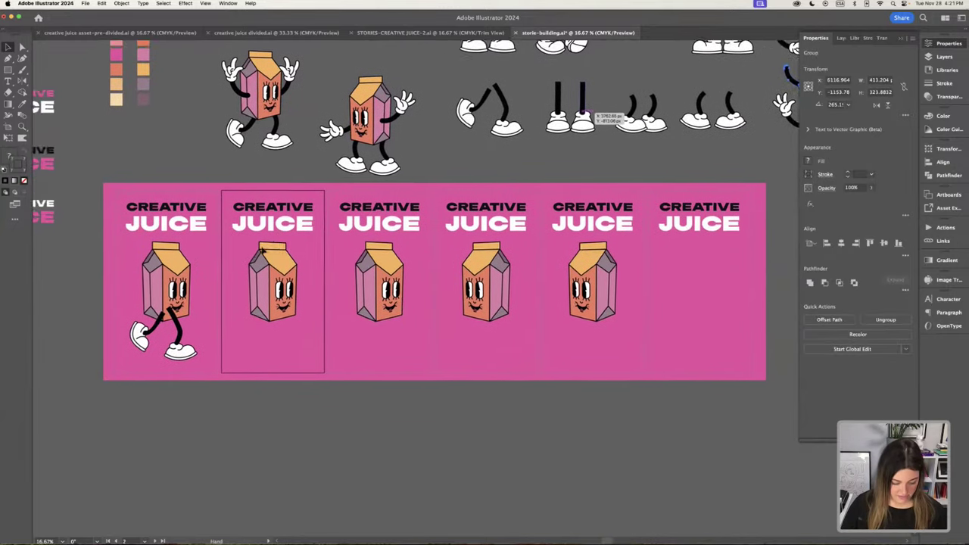
scroll(265, 253, "down", 2)
scroll(265, 253, "left", 2)
key("super+v")
left_click_drag(475, 297, 277, 265)
left_click_drag(297, 229, 275, 214)
left_click_drag(288, 250, 203, 240)
Reflect the carton's left arm across the vertical axis.
left_click(73, 43)
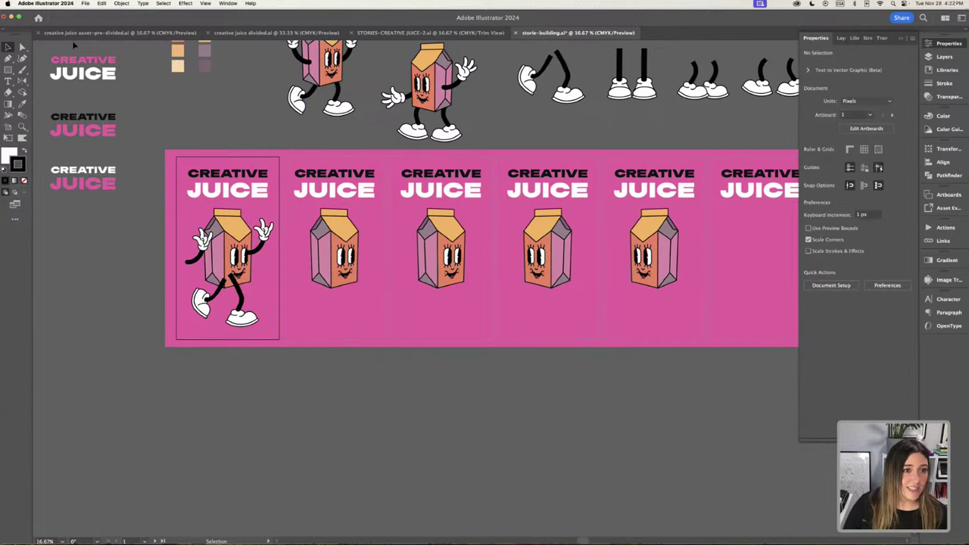
left_click(205, 239)
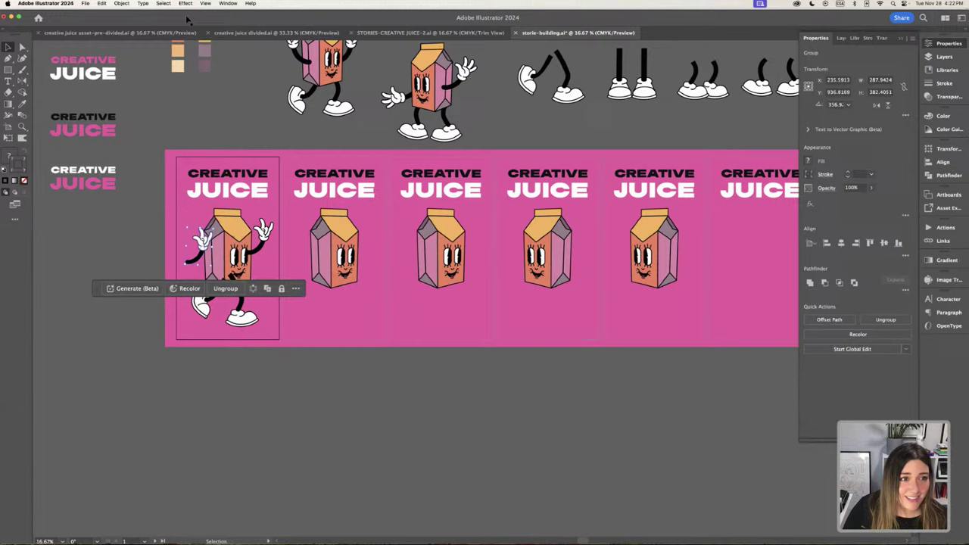
left_click(121, 3)
mouse_move(151, 14)
left_click(219, 47)
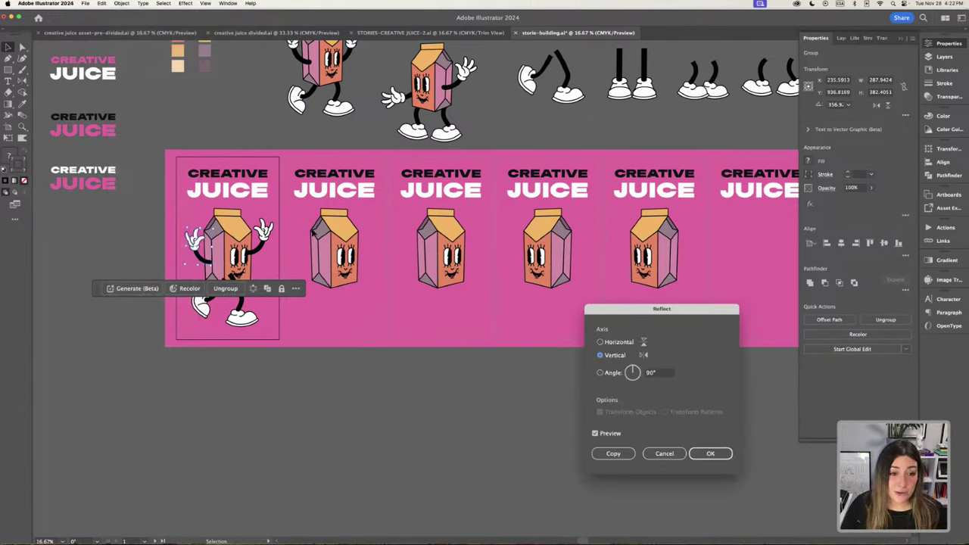
left_click(710, 454)
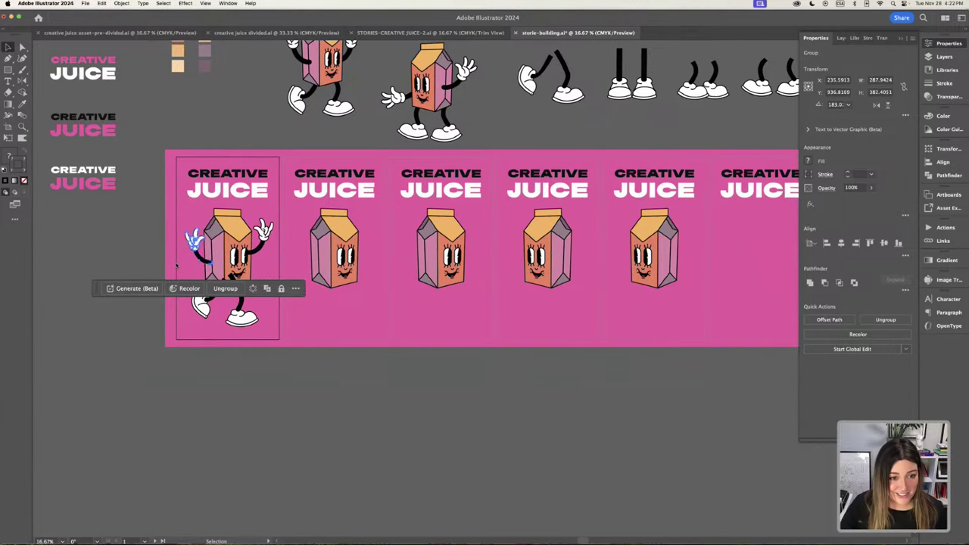
Reposition the arm group and swing the right arm up and outward.
scroll(299, 147, "left", 1)
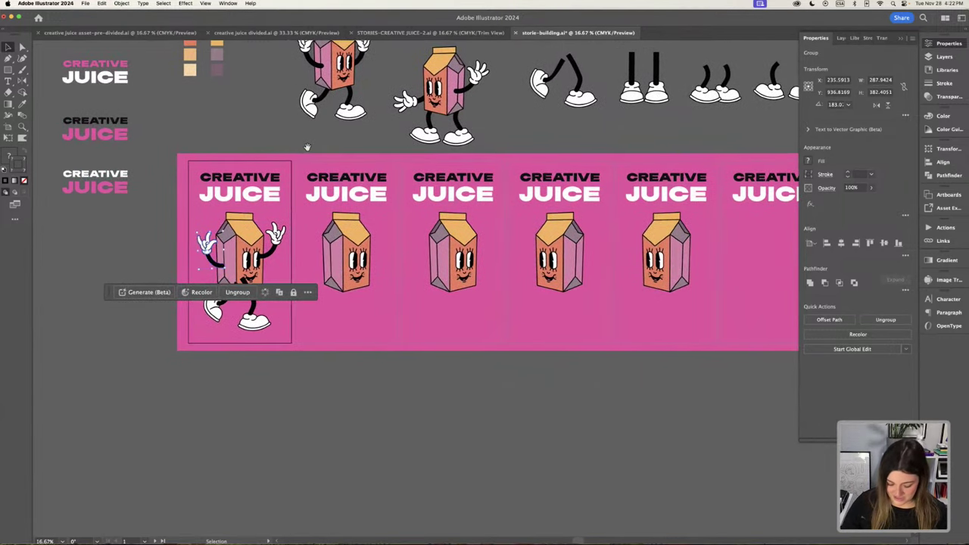
scroll(299, 148, "up", 2)
scroll(342, 258, "right", 5)
scroll(341, 257, "down", 2)
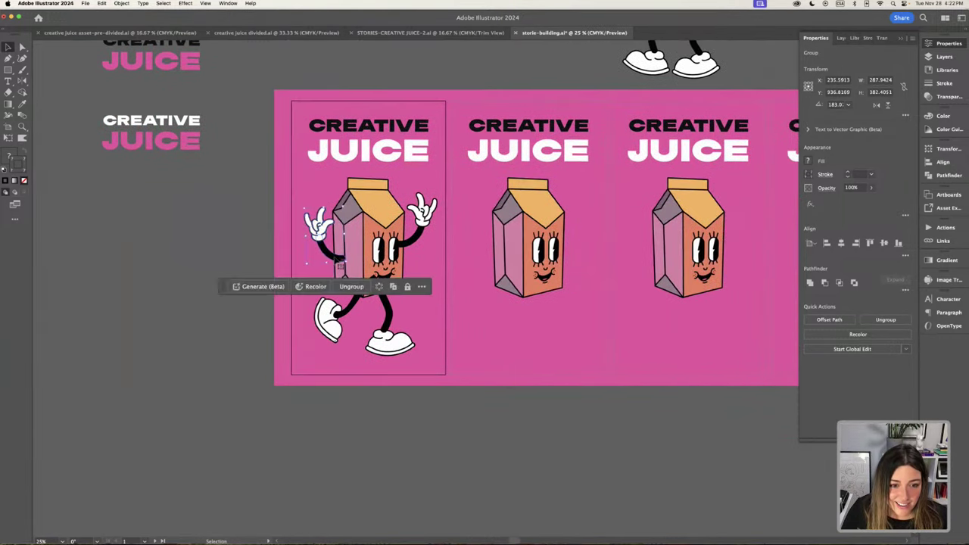
left_click_drag(350, 246, 346, 250)
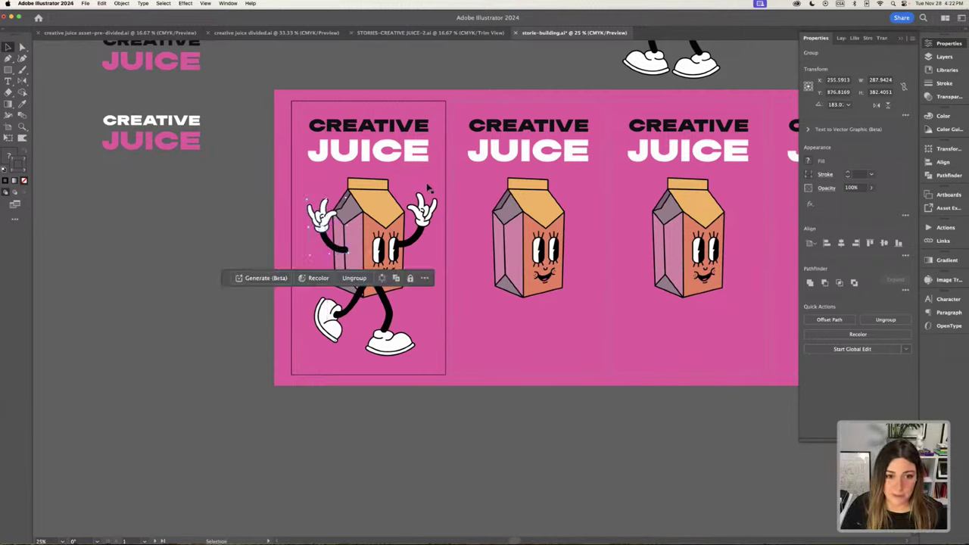
left_click_drag(438, 191, 446, 217)
left_click(463, 201)
Bring the first carton body to the front and shift the legs slightly down-left.
left_click(371, 227)
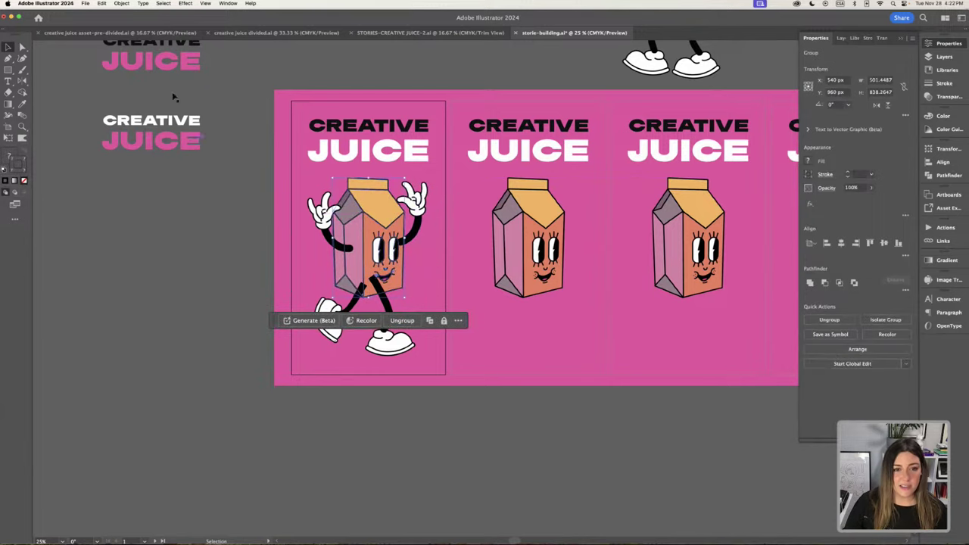
left_click(121, 3)
mouse_move(125, 23)
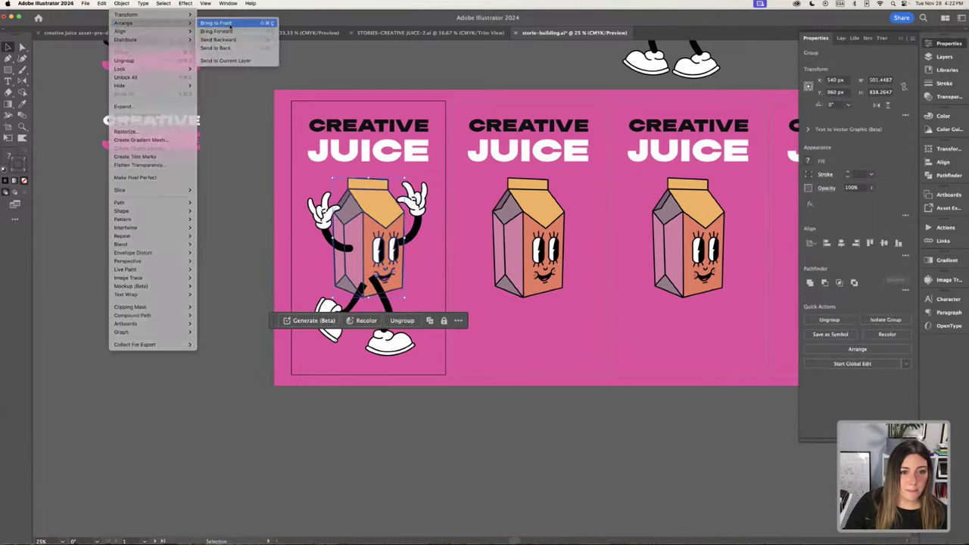
left_click(219, 26)
left_click(223, 224)
left_click_drag(347, 310, 342, 316)
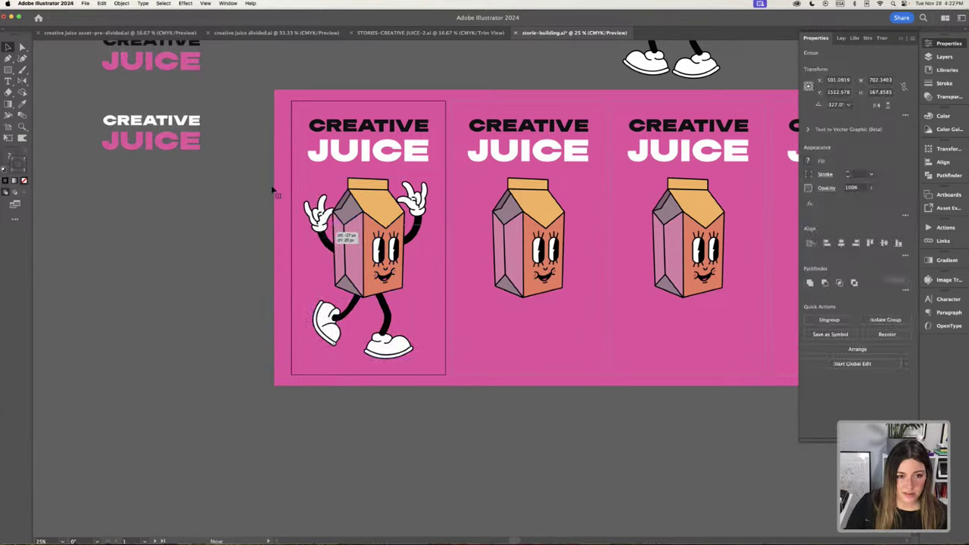
Bring the arm group in front of the carton and nudge the legs into place.
left_click_drag(273, 190, 306, 227)
left_click(121, 3)
mouse_move(126, 23)
left_click(220, 24)
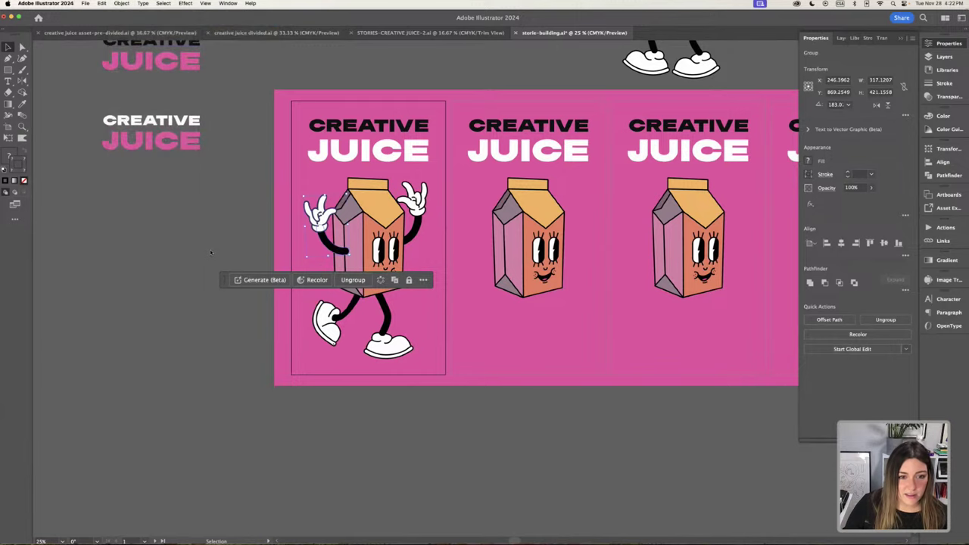
left_click(310, 258)
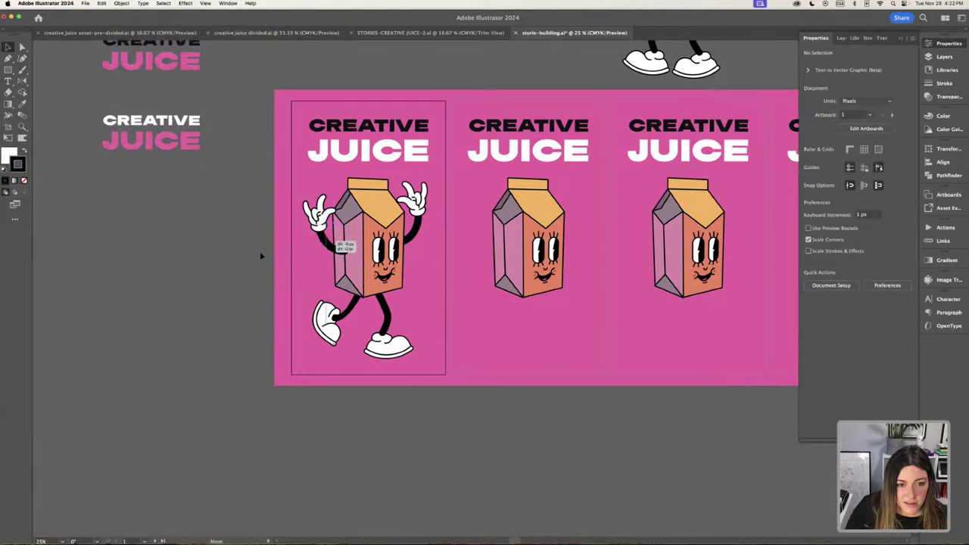
left_click(396, 340)
left_click_drag(396, 341, 398, 338)
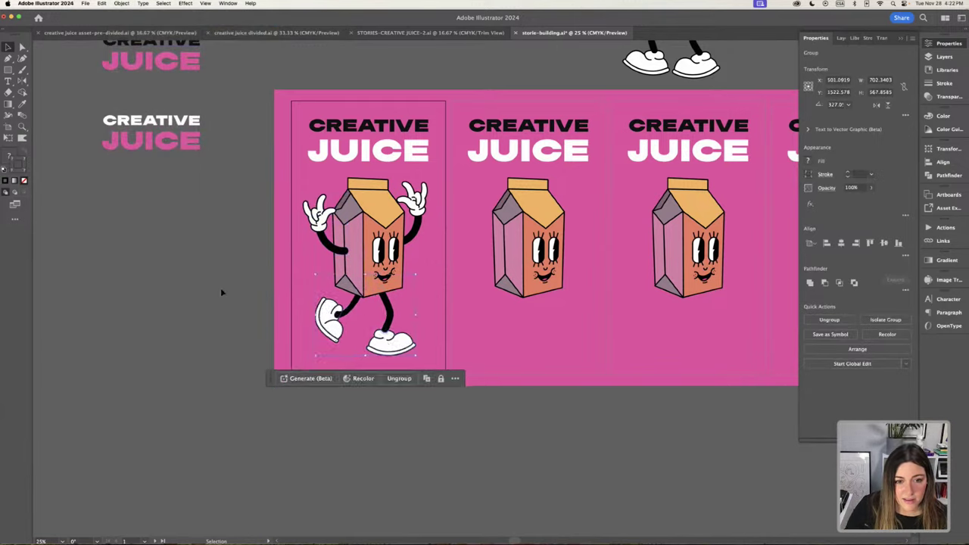
left_click(188, 279)
Zoom out to view all six artboards.
key("super+minus")
scroll(197, 292, "right", 5)
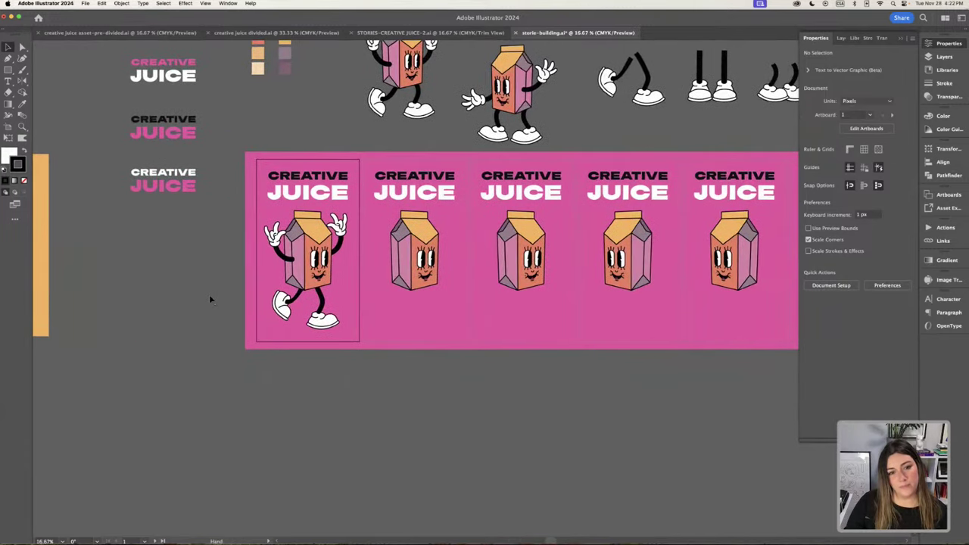
scroll(394, 314, "up", 1)
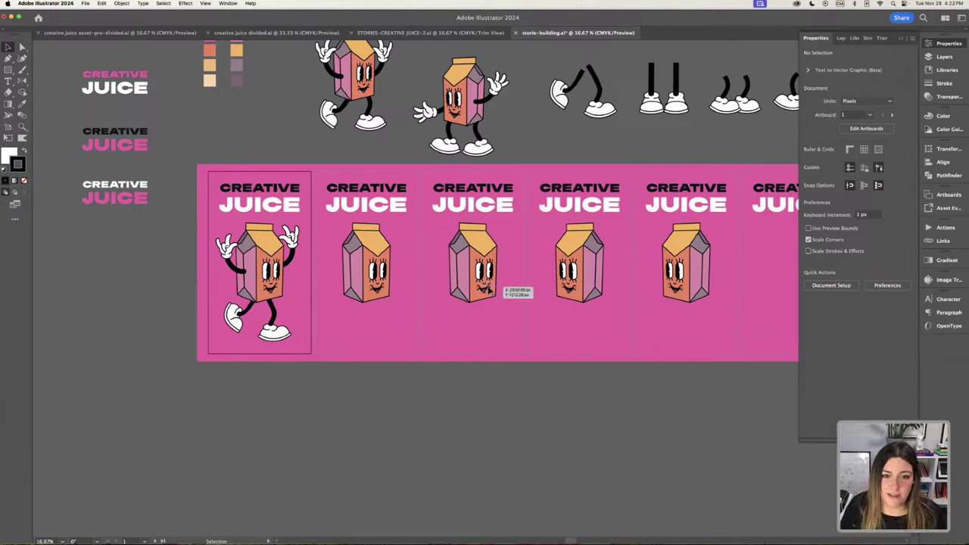
mouse_move(563, 168)
left_mouse_down()
mouse_move(475, 159)
mouse_move(554, 166)
left_mouse_up()
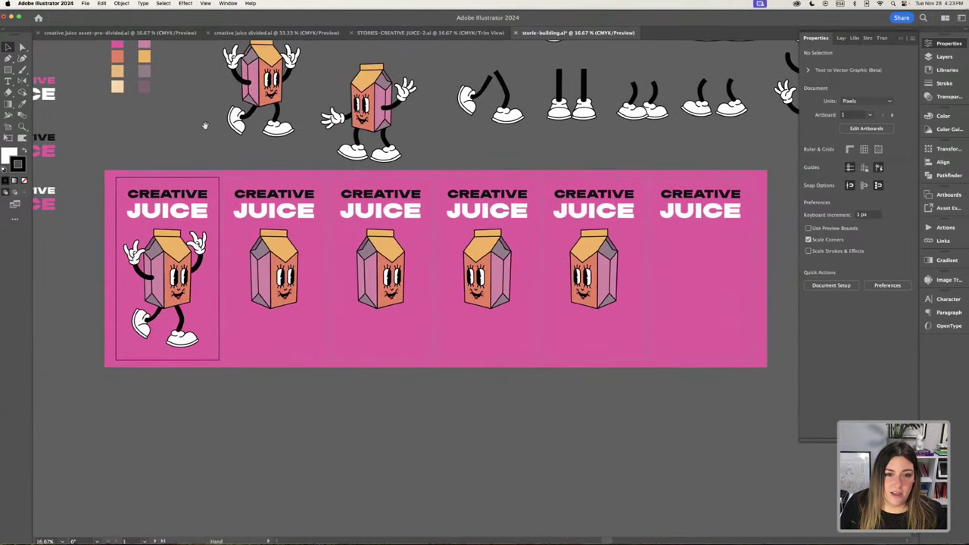
scroll(687, 257, "right", 3)
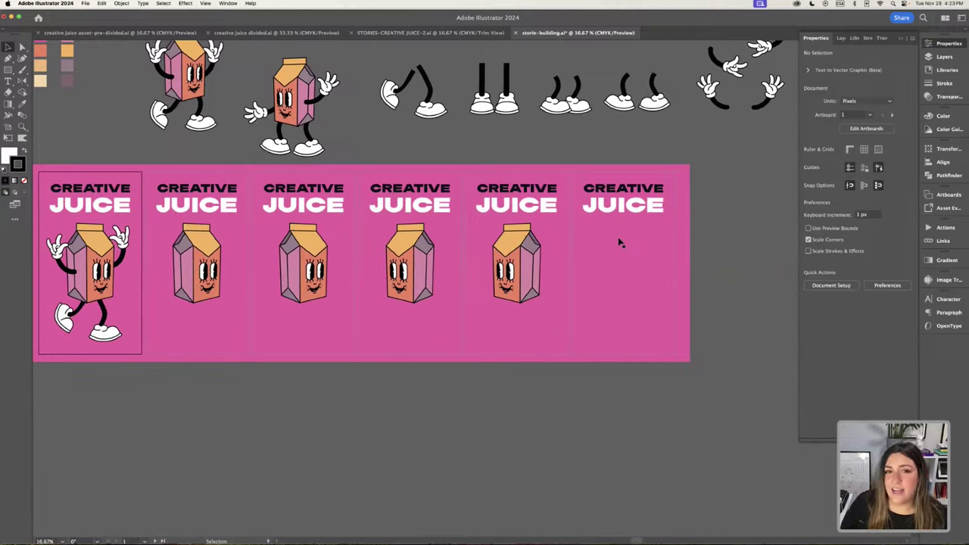
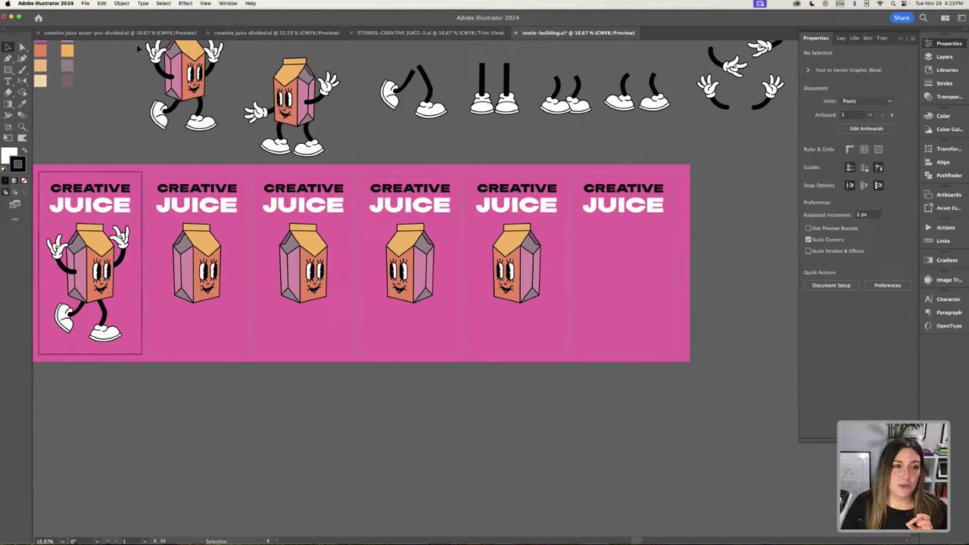
Copy the DeZine QR group from the asset-pre-divided file and return to the storie-building file.
left_click(114, 33)
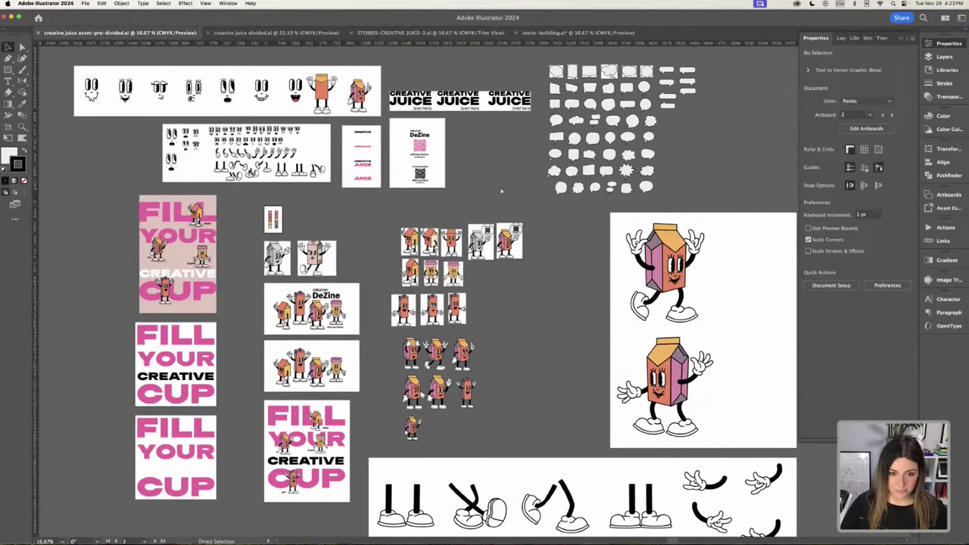
scroll(501, 191, "up", 6)
scroll(373, 179, "up", 3)
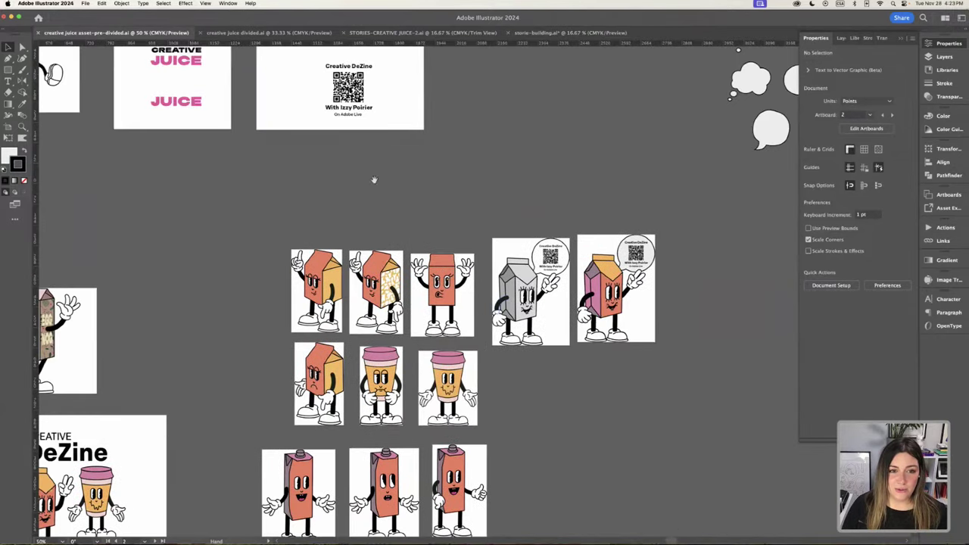
scroll(373, 180, "up", 10)
left_click(446, 260)
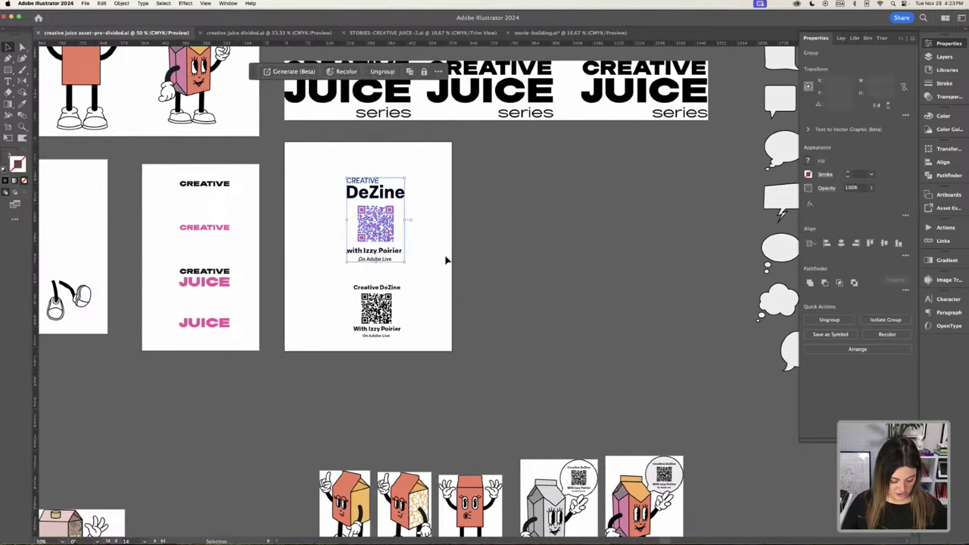
left_click(451, 258)
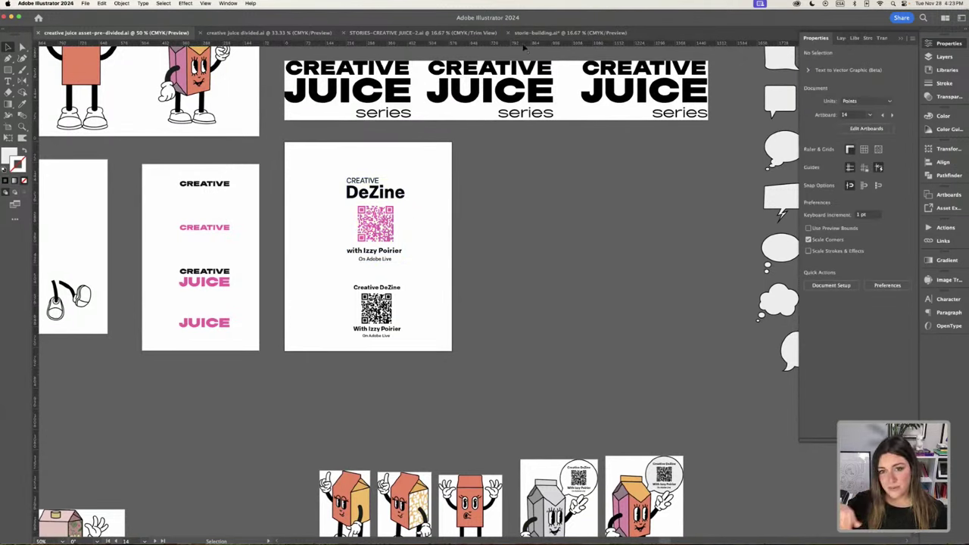
left_click(560, 32)
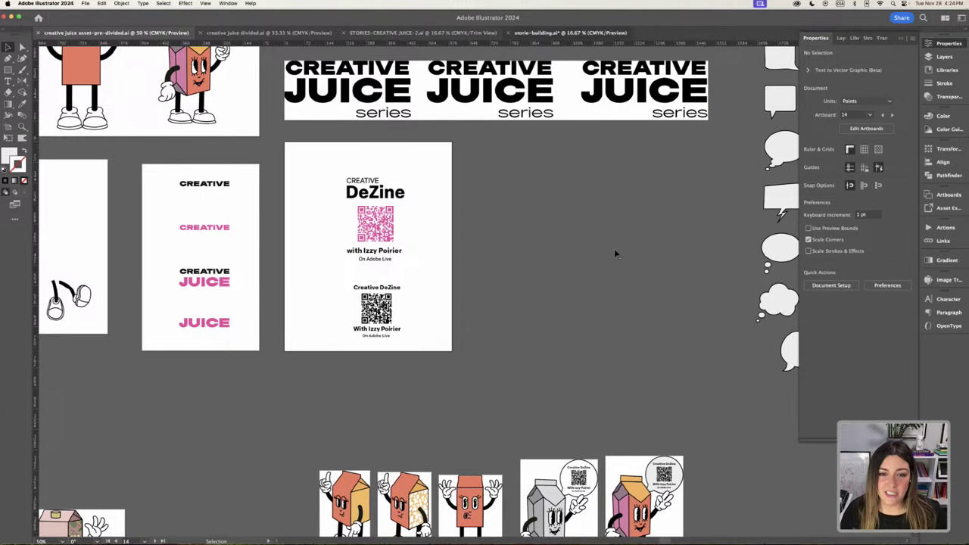
scroll(530, 207, "right", 5)
Paste the DeZine QR group, enlarge it and place it beside the pink artboards.
key("super+v")
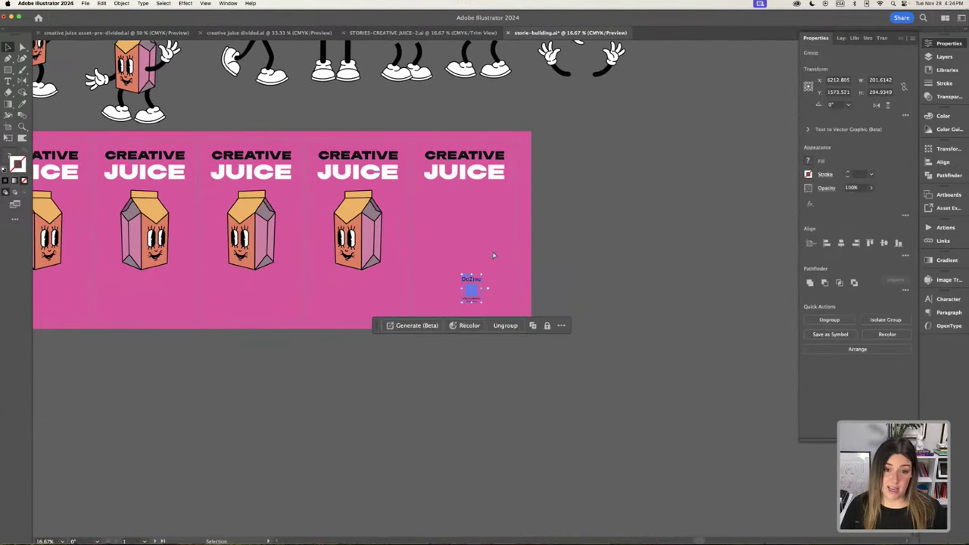
left_click_drag(485, 272, 622, 202)
left_click_drag(637, 246, 660, 279)
left_click(569, 147)
scroll(569, 148, "right", 3)
scroll(569, 147, "down", 1)
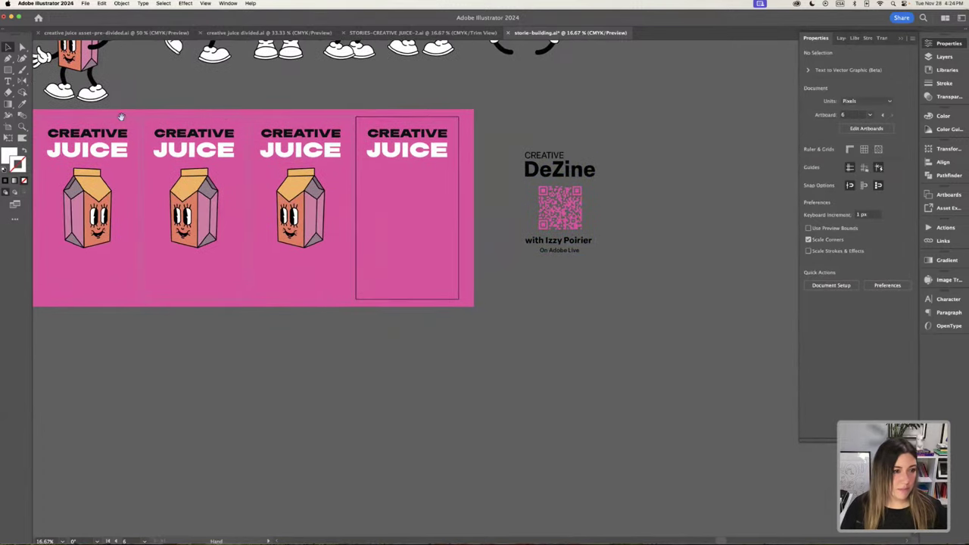
Make the QR code white by sampling the JUICE text's colour with the Eyedropper.
left_click(22, 47)
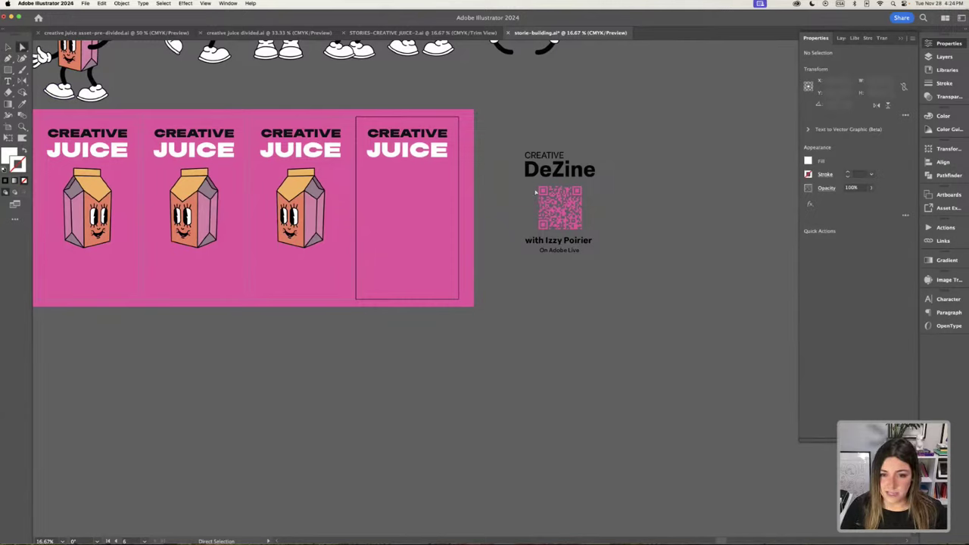
left_click_drag(535, 192, 612, 235)
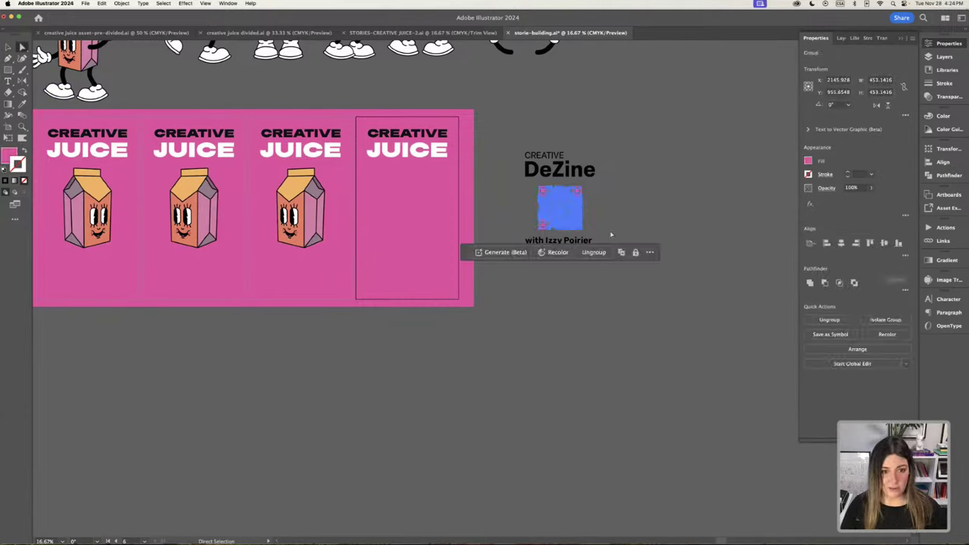
key("i")
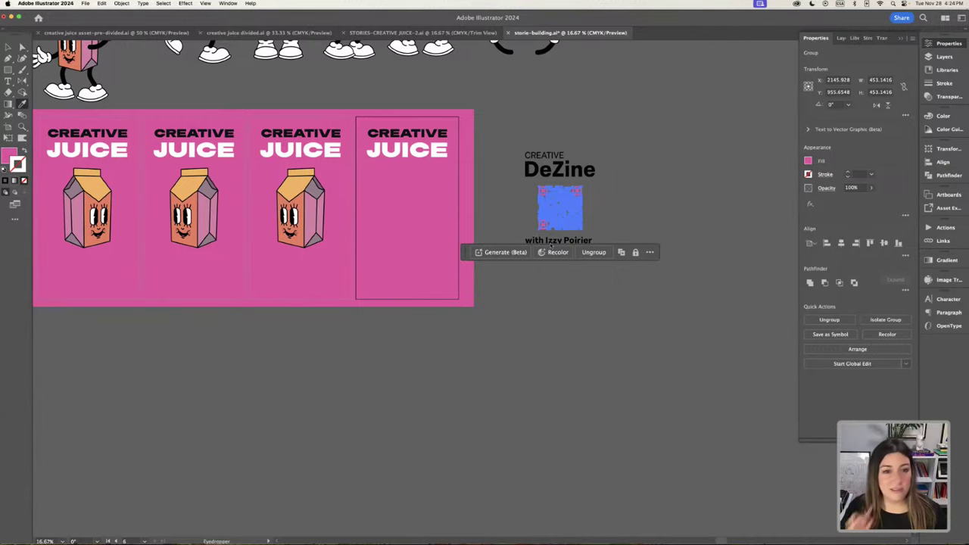
left_click(410, 147)
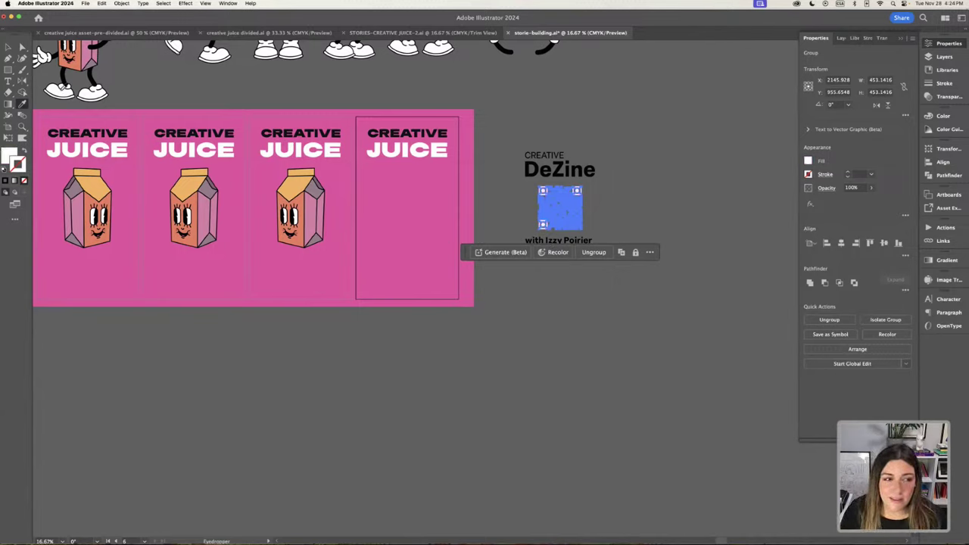
key("v")
left_click(168, 80)
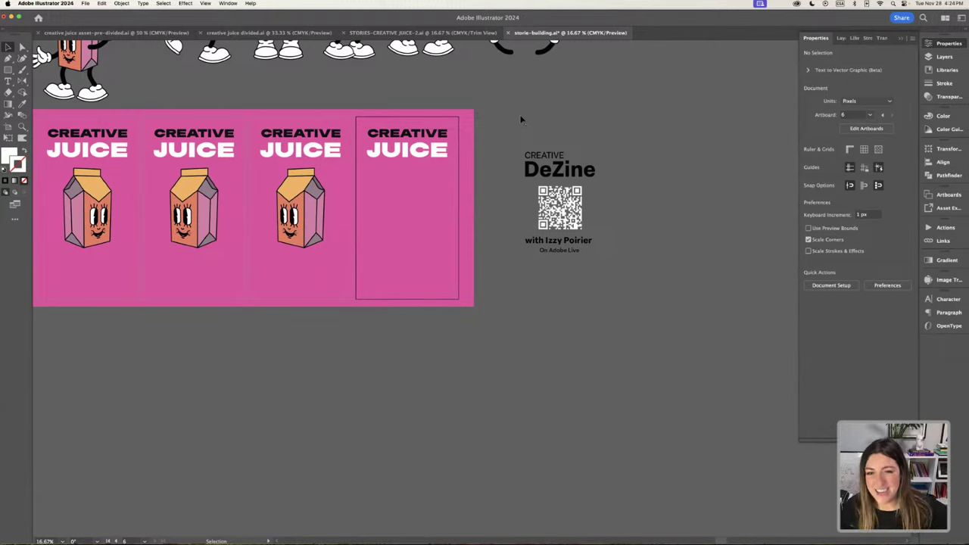
Move the CREATIVE JUICE heading off the fourth artboard to the right.
left_click_drag(577, 228, 618, 253)
left_click(435, 156)
left_click_drag(435, 156, 642, 142)
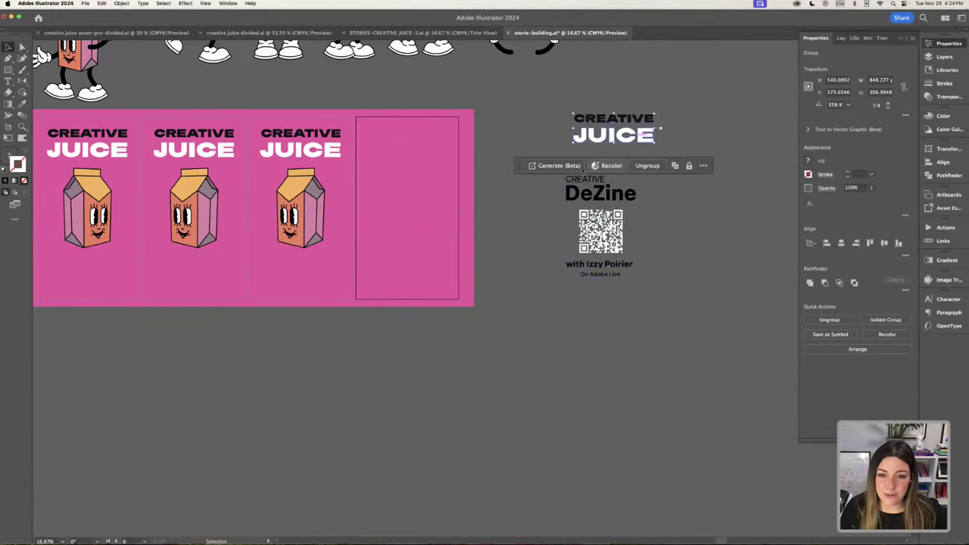
left_click(557, 164)
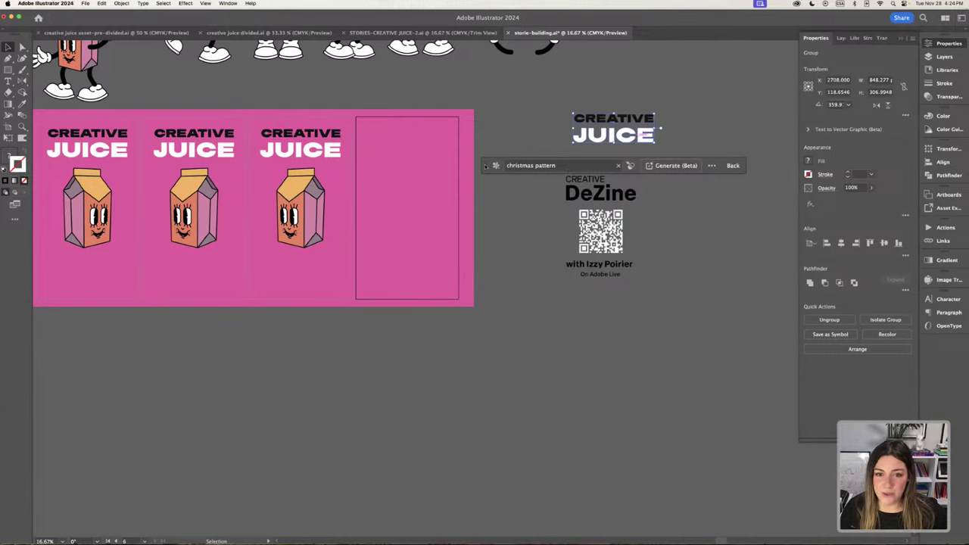
left_click_drag(486, 166, 512, 379)
Place the DeZine group on the fourth artboard, centre it horizontally and nudge it into place.
left_click(561, 318)
left_click_drag(609, 231, 421, 215)
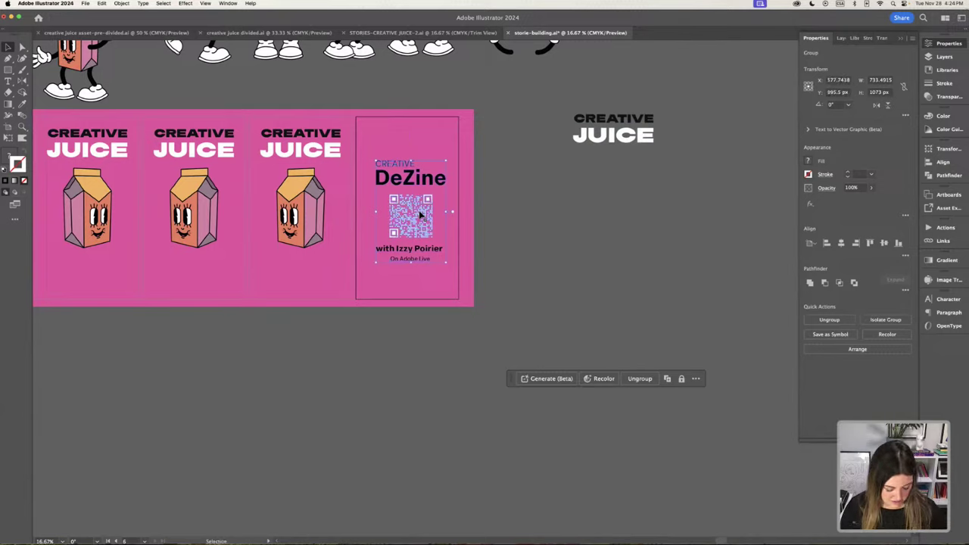
left_click(841, 243)
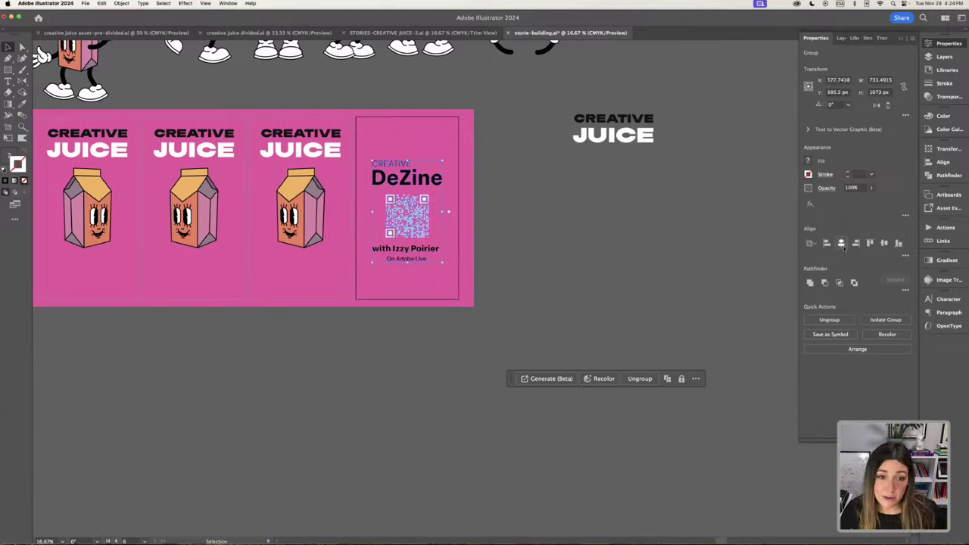
left_click(372, 139)
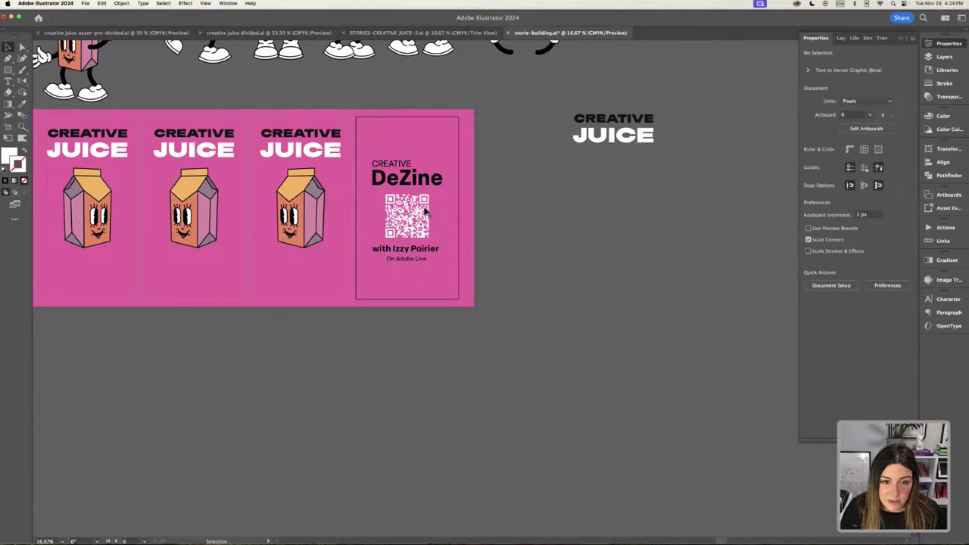
left_click_drag(425, 213, 427, 212)
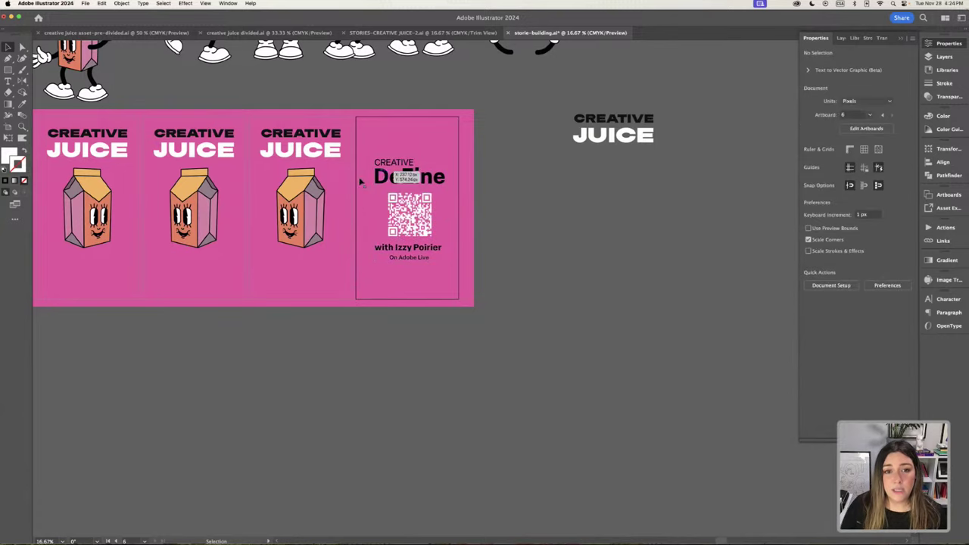
left_click(400, 157)
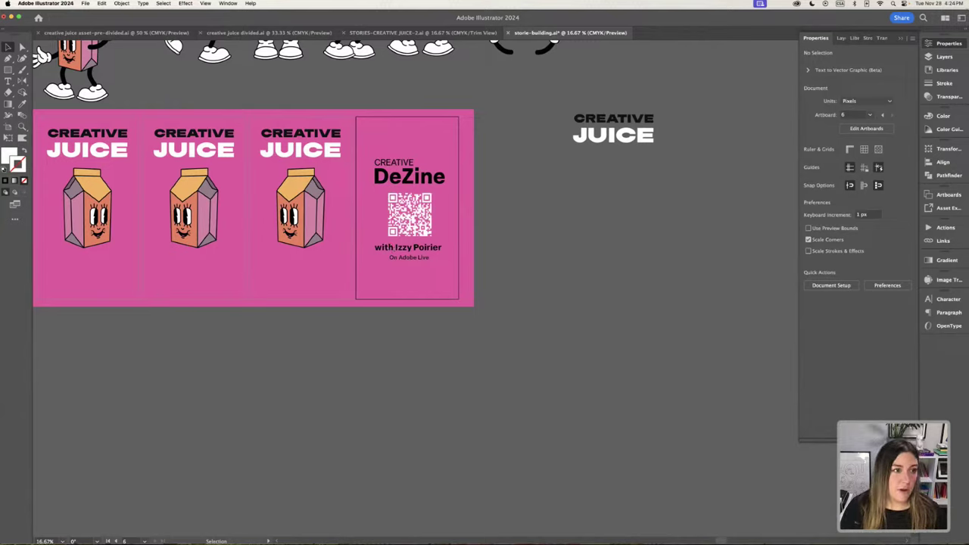
Copy a text line from the DeZine group and position it above CREATIVE.
left_click(8, 81)
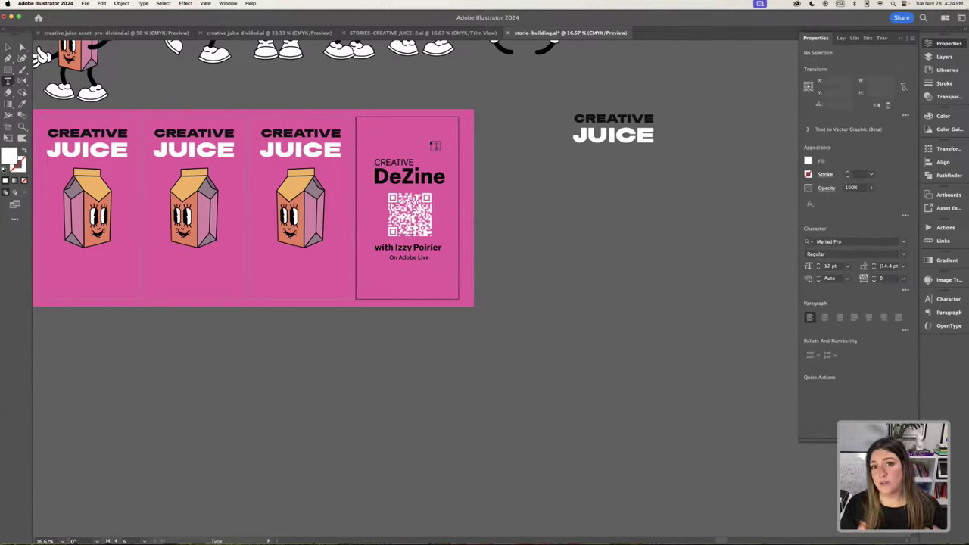
key("super+equal")
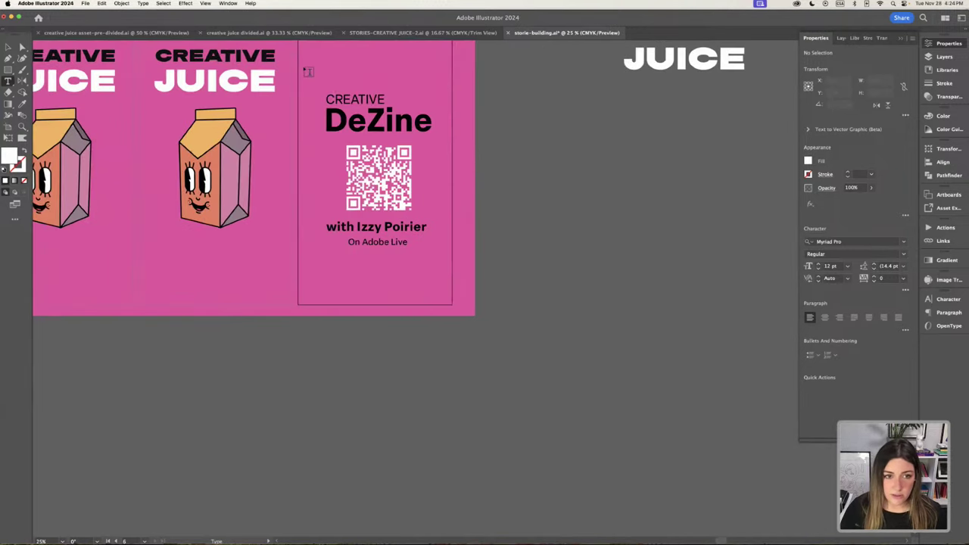
left_click_drag(327, 114, 391, 134)
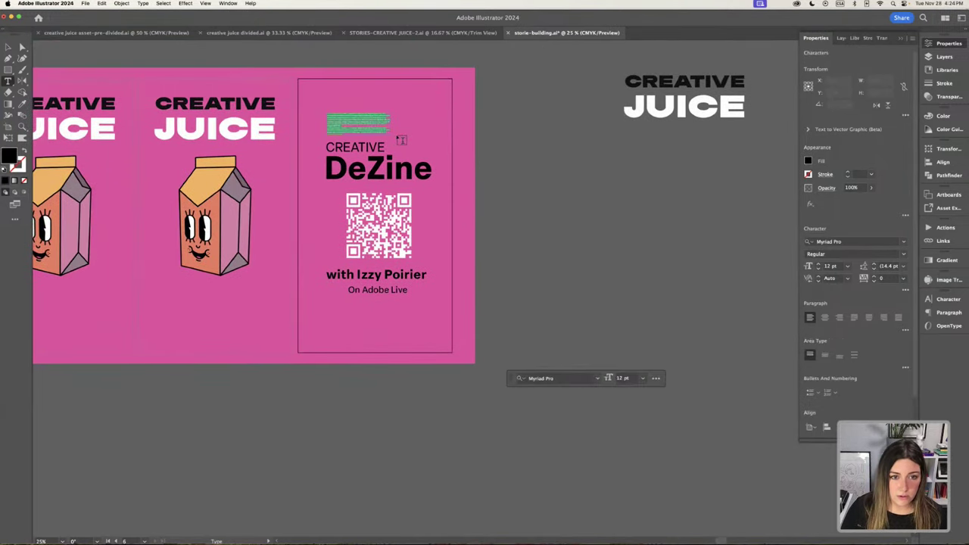
key("Escape")
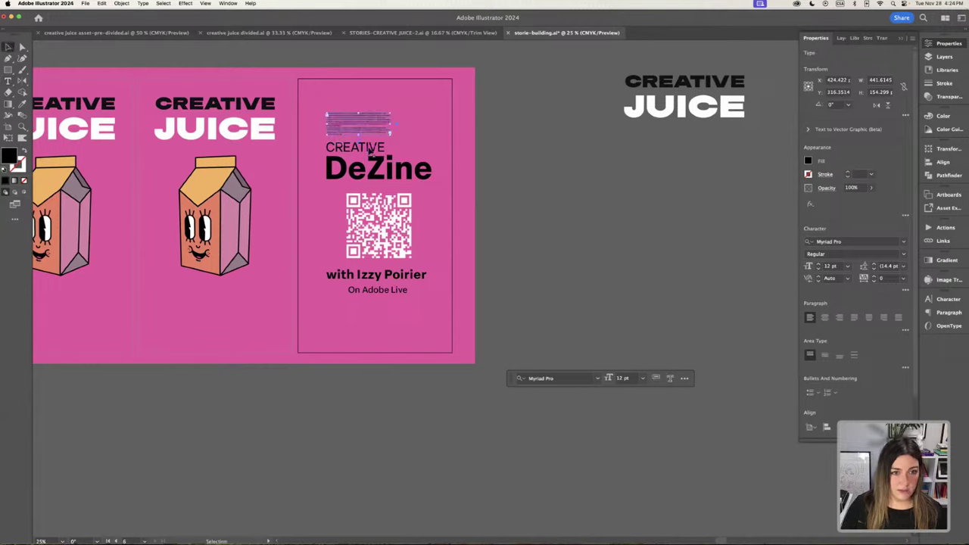
left_click(377, 130)
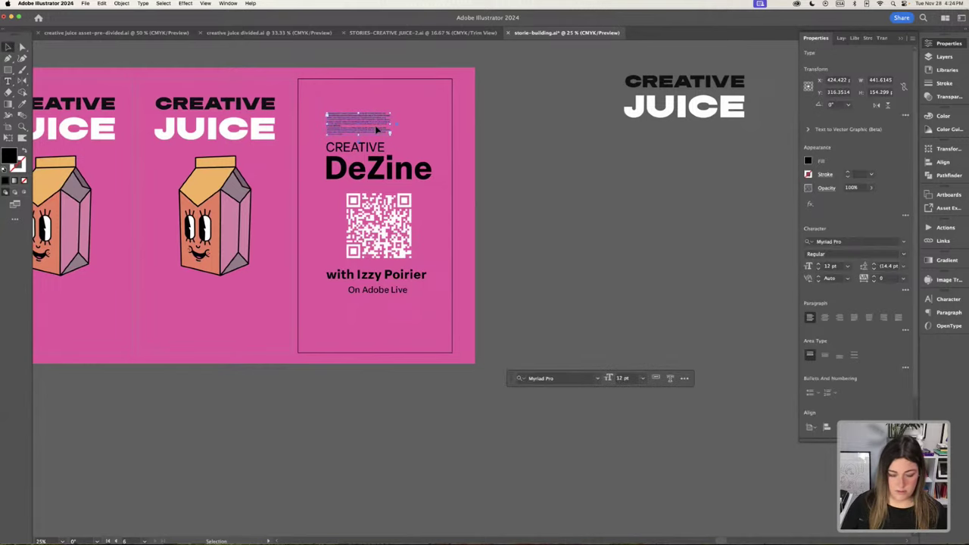
key("Delete")
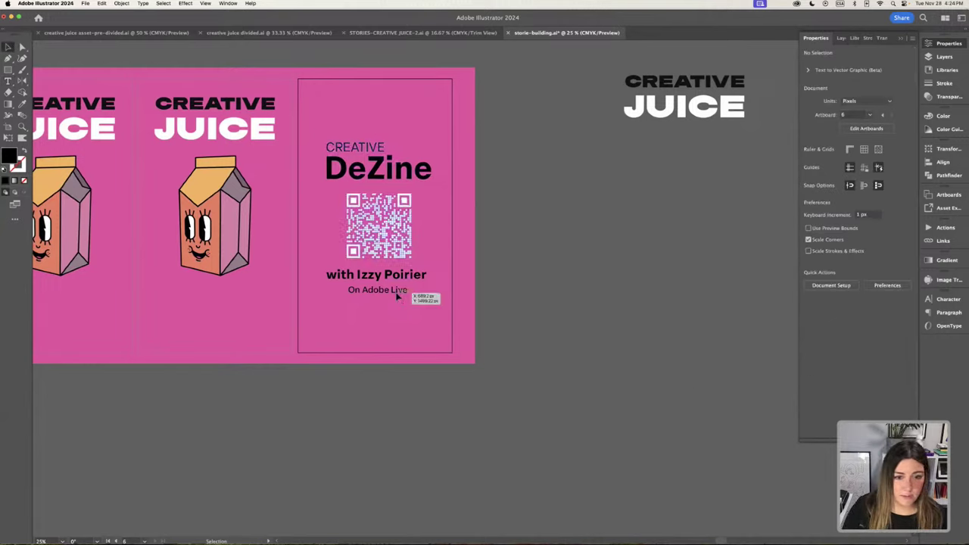
left_click(400, 296)
left_click_drag(385, 264, 567, 275)
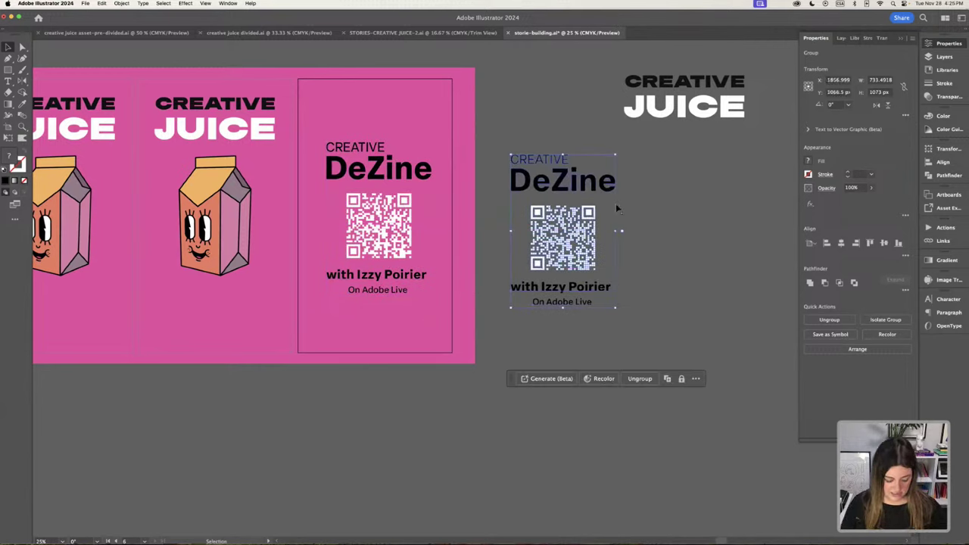
key("a")
left_click_drag(632, 294, 316, 130)
Change that line's text to 'Watch' and set it to all caps.
key("t")
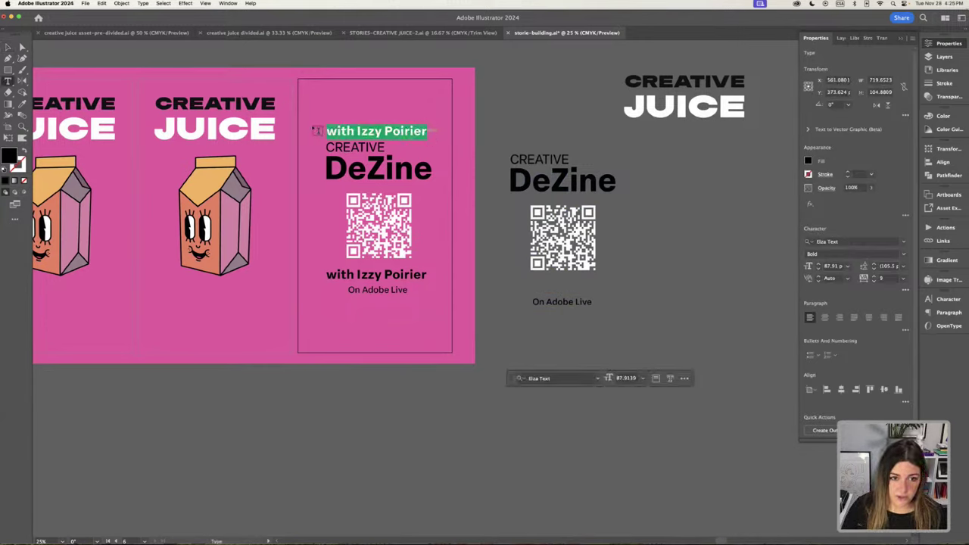
type("Watch")
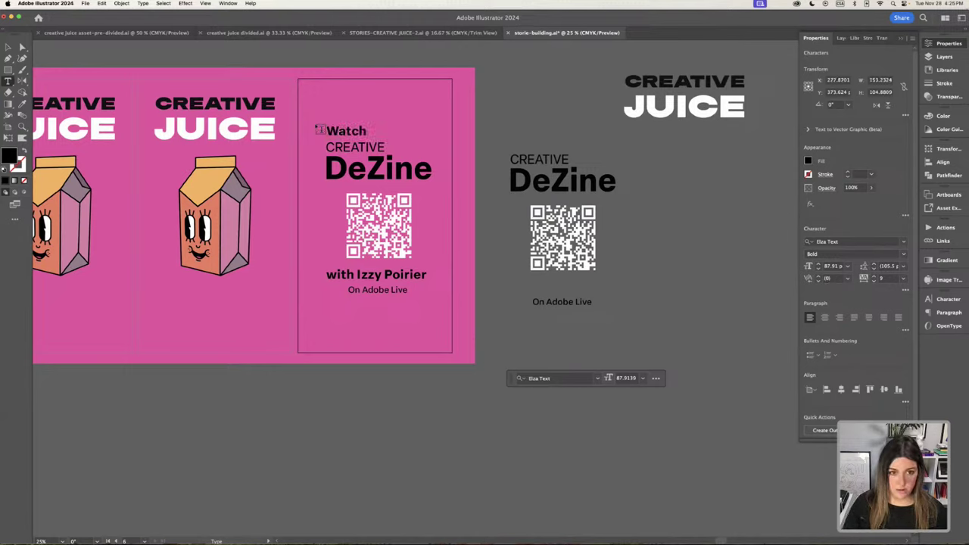
double_click(366, 133)
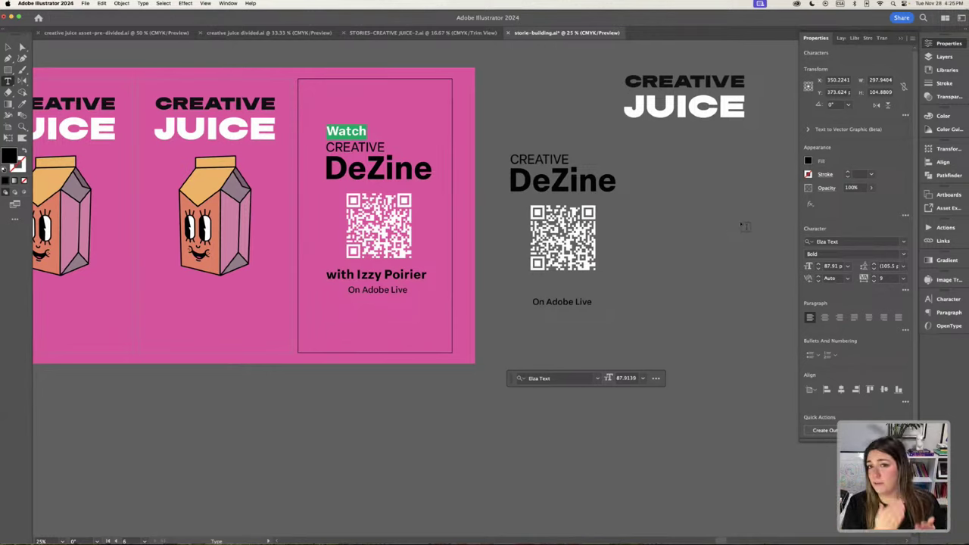
left_click(905, 290)
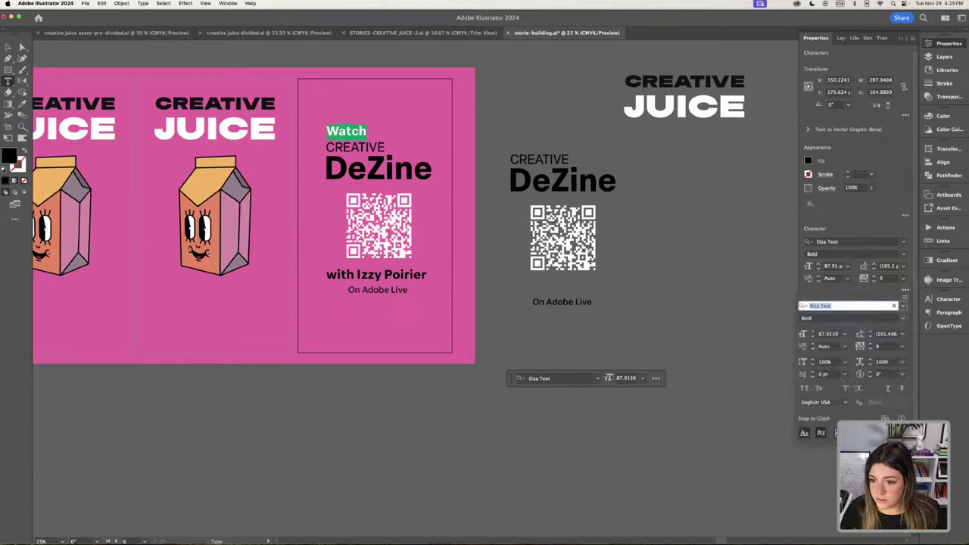
left_click(804, 388)
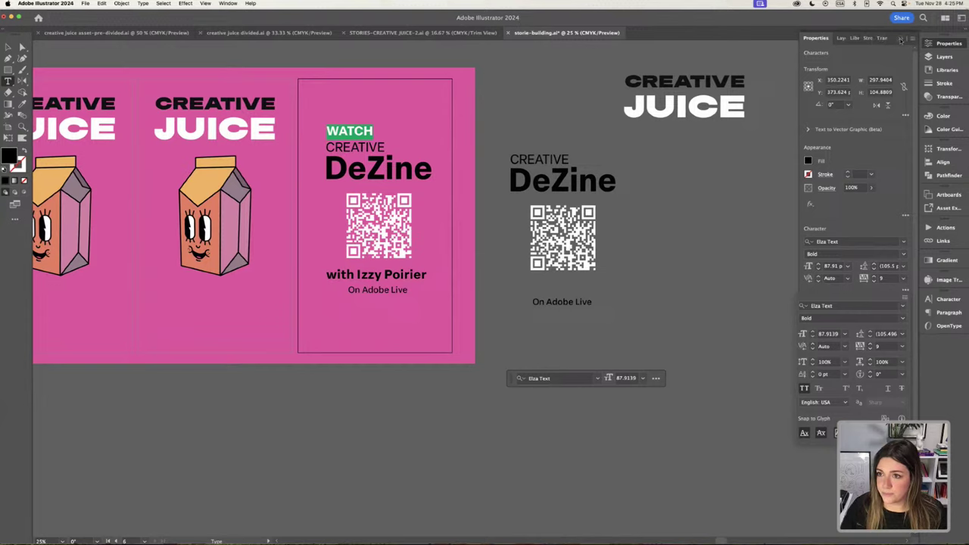
Colour WATCH white by sampling the JUICE lettering.
left_click(8, 47)
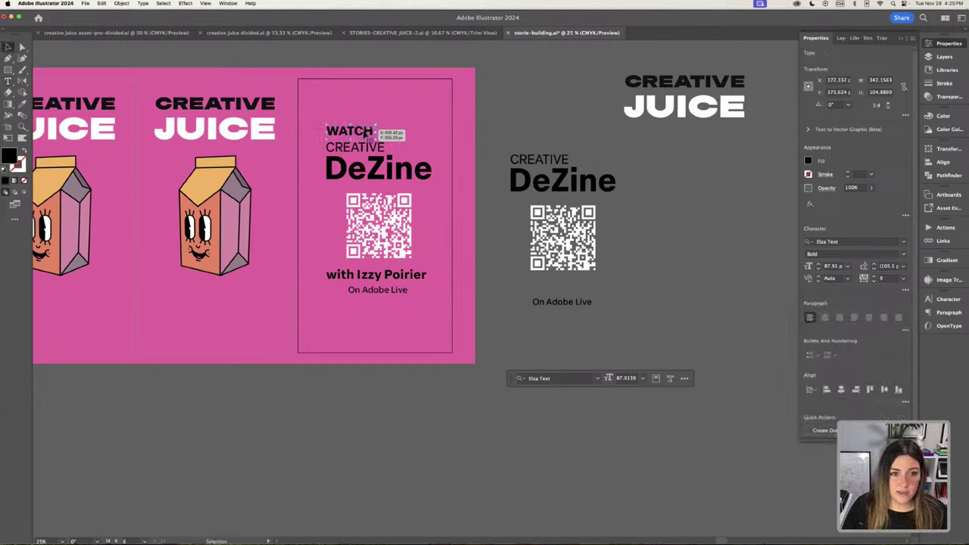
key("i")
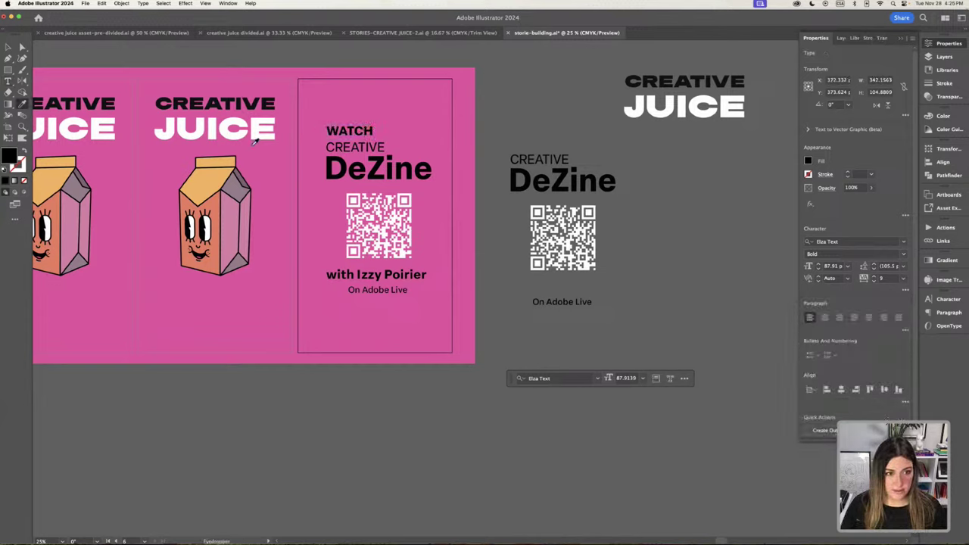
left_click(257, 129)
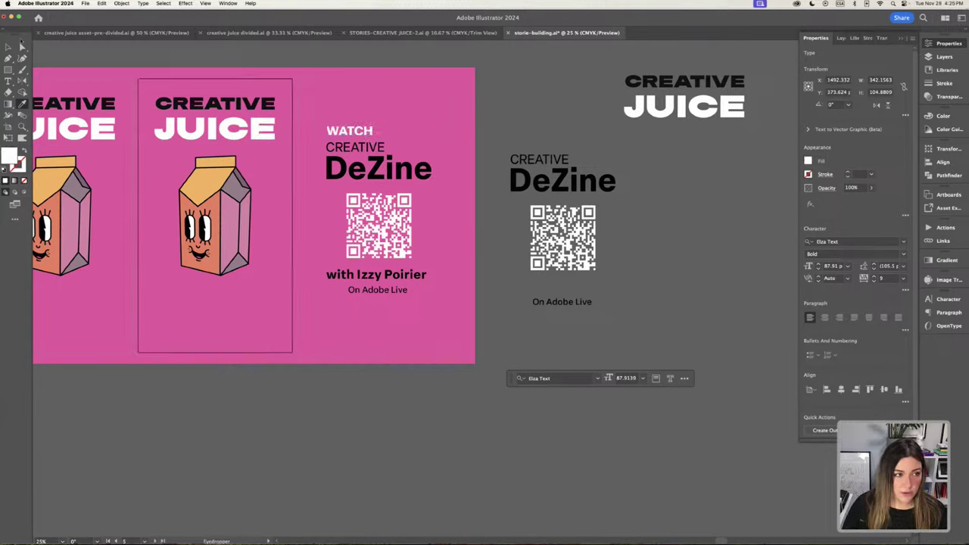
key("v")
left_click(376, 129)
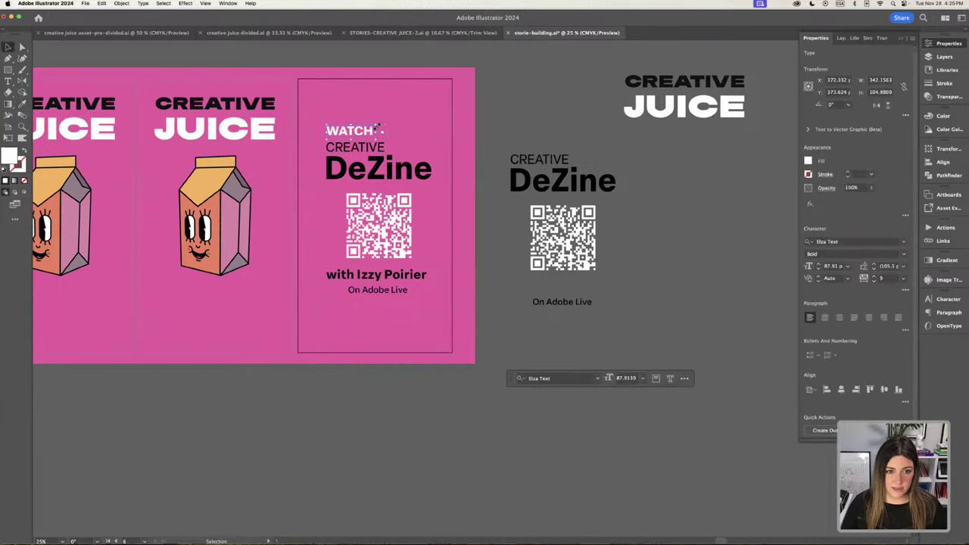
left_click(530, 123)
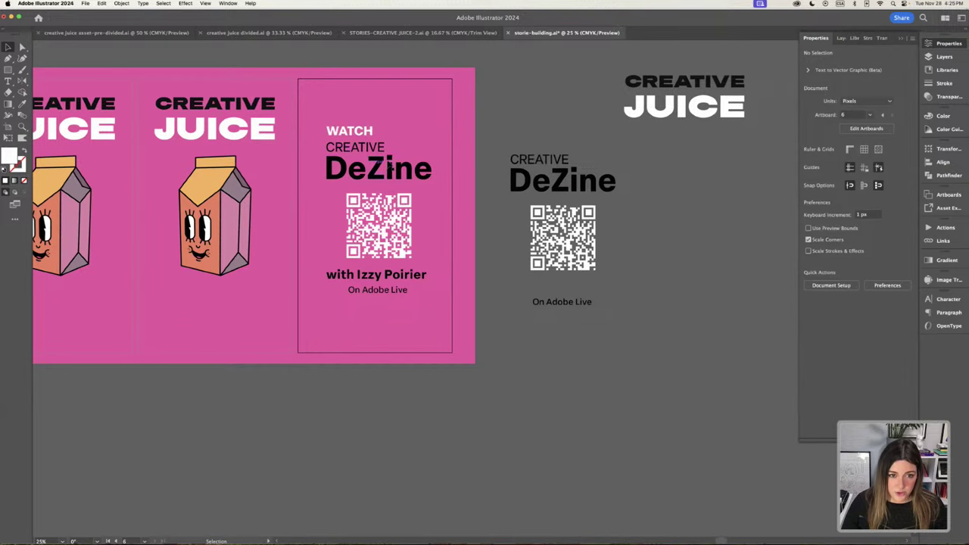
key("super+minus")
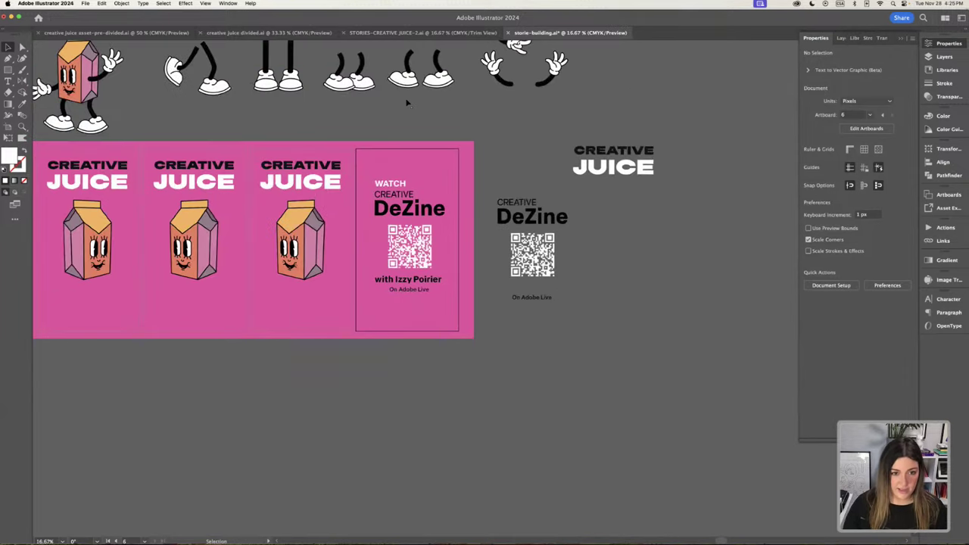
left_click(127, 32)
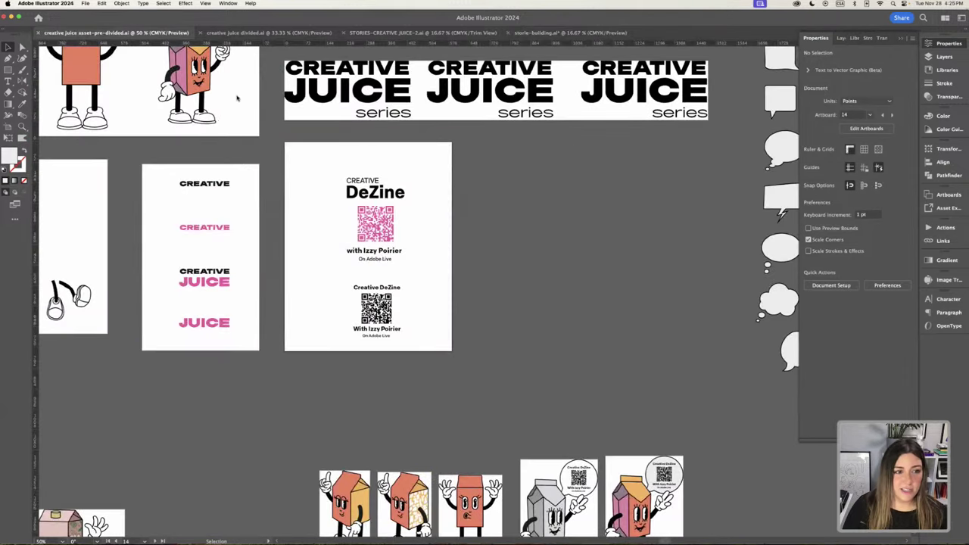
scroll(237, 98, "left", 5)
scroll(237, 98, "up", 3)
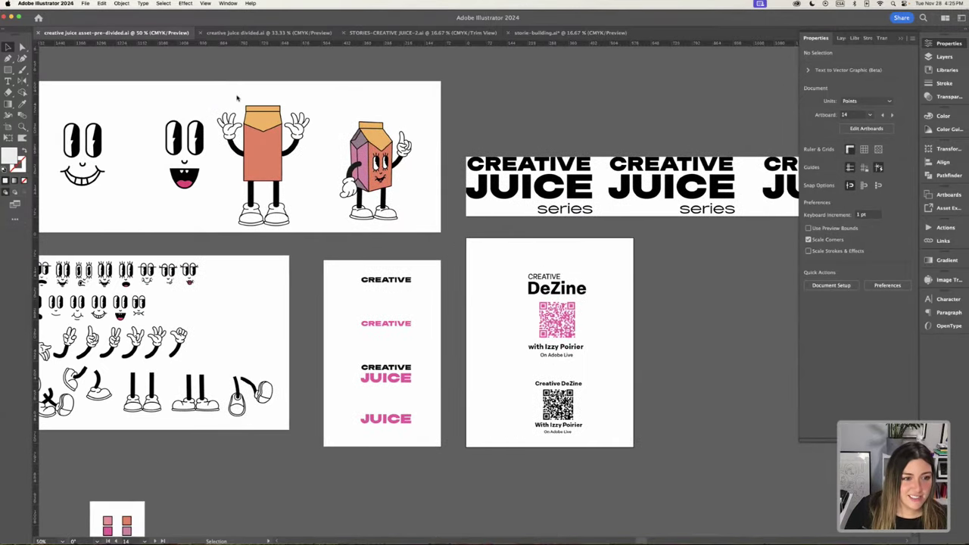
scroll(237, 98, "left", 8)
scroll(237, 97, "down", 3)
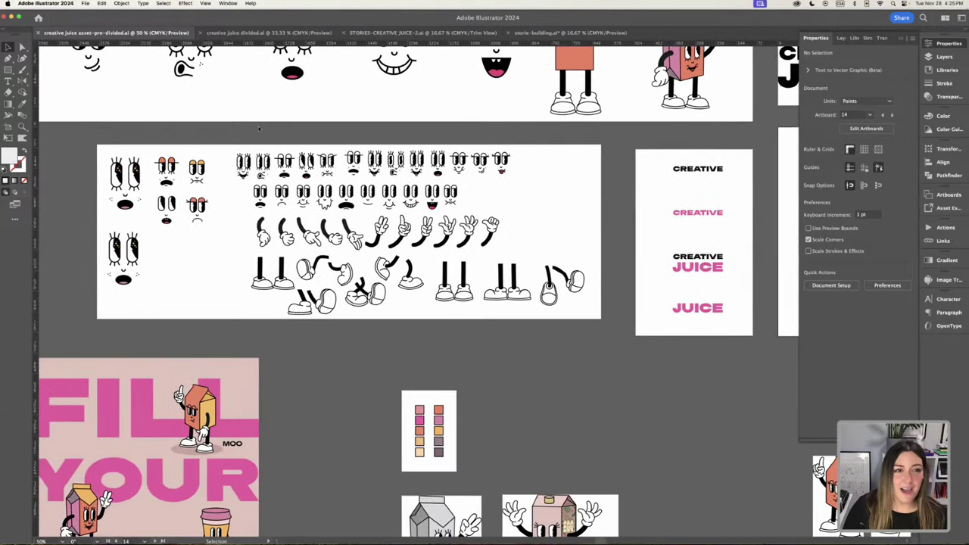
scroll(259, 129, "up", 2)
scroll(259, 129, "left", 2)
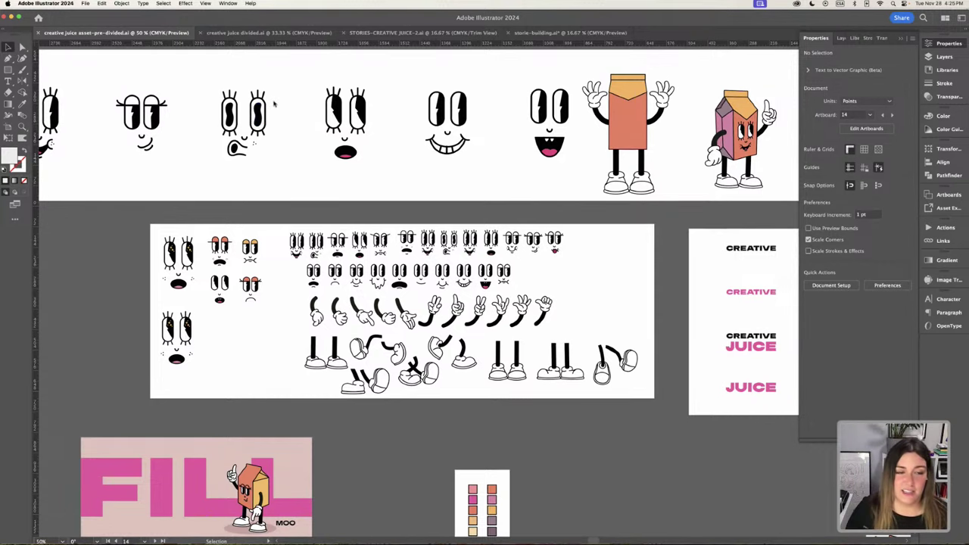
scroll(205, 76, "right", 2)
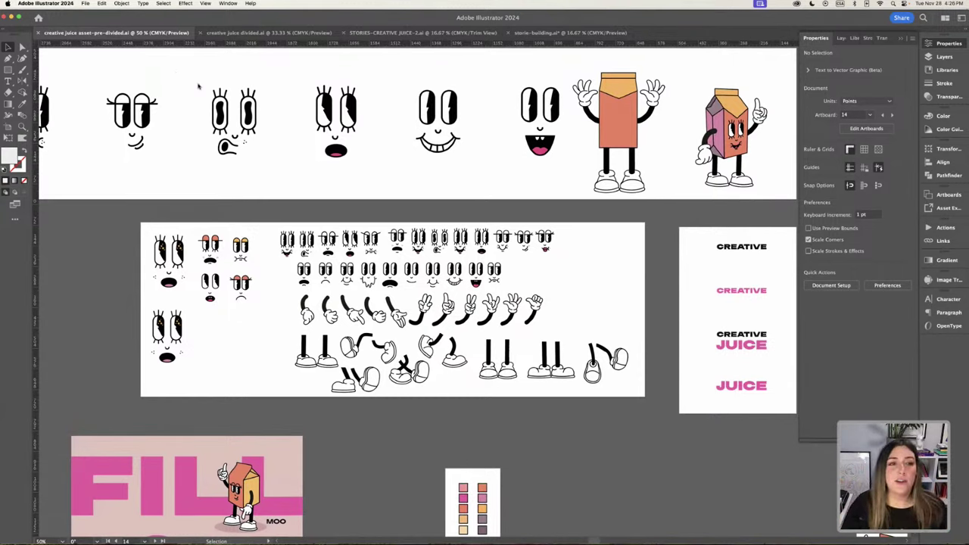
left_click_drag(167, 69, 261, 152)
left_click(279, 127)
key("a")
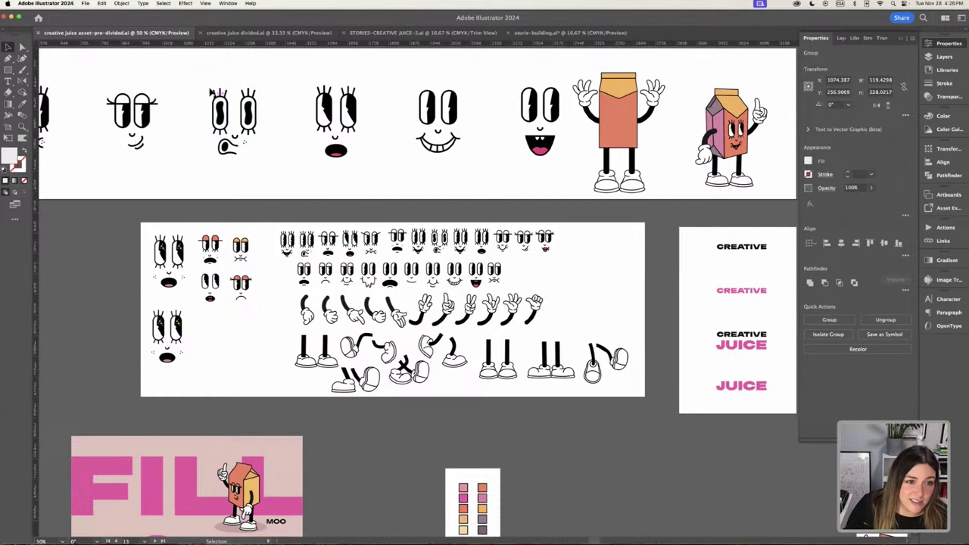
left_click_drag(216, 76, 278, 165)
left_click(284, 172)
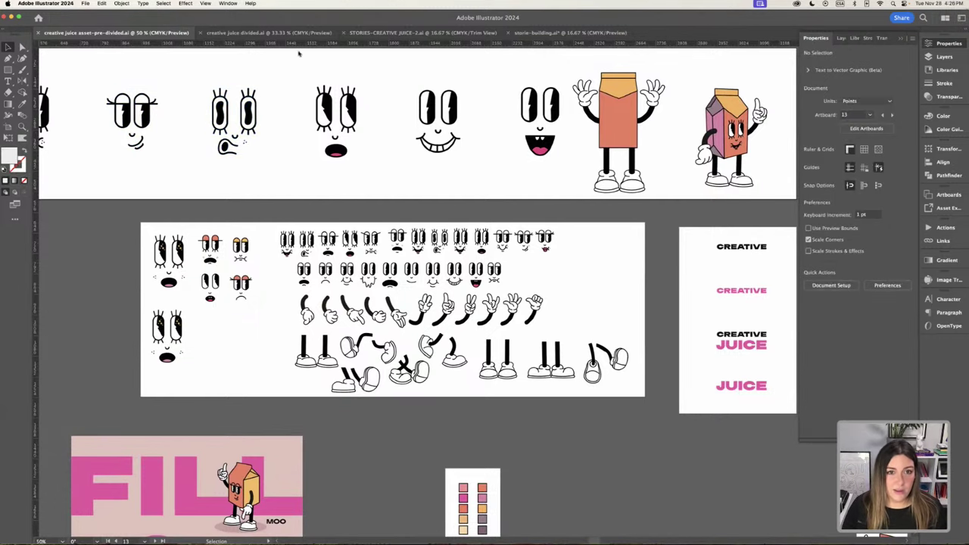
left_click(530, 33)
left_click_drag(507, 137, 476, 152)
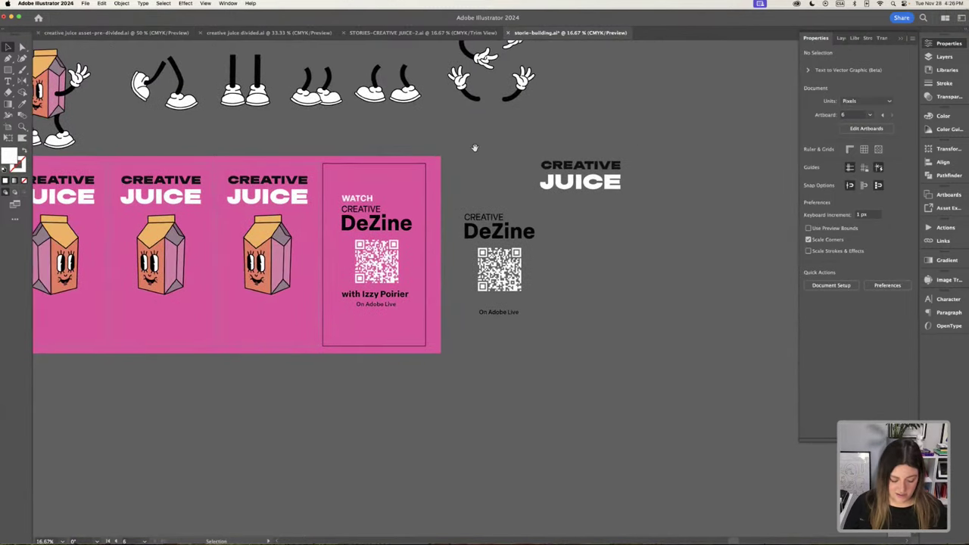
left_click(475, 281)
Place the cartoon eyes beside WATCH on the DeZine card and enlarge them to about 194 wide.
left_click_drag(470, 286, 418, 206)
key("super+equal")
key("super+equal")
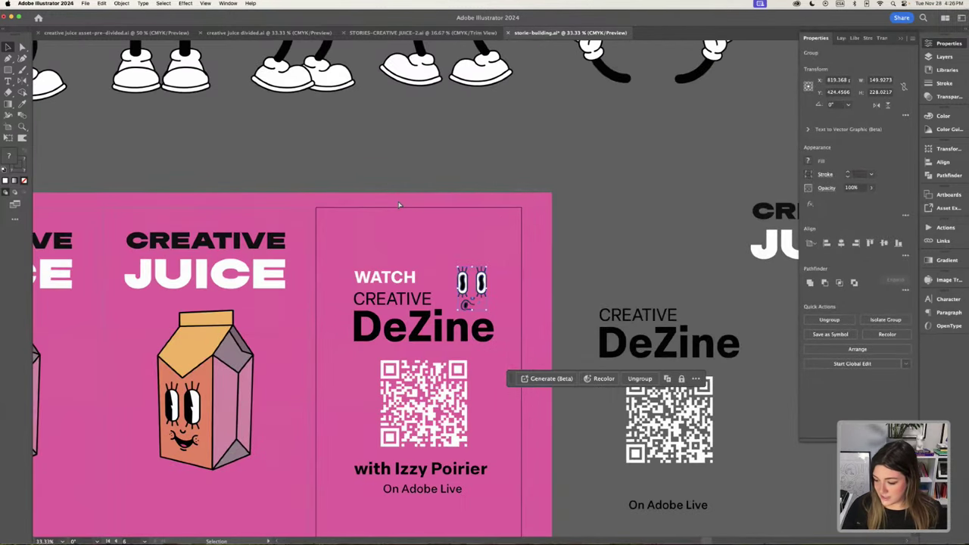
mouse_move(490, 266)
left_mouse_down()
mouse_move(508, 258)
mouse_move(498, 277)
left_mouse_up()
left_click(599, 261)
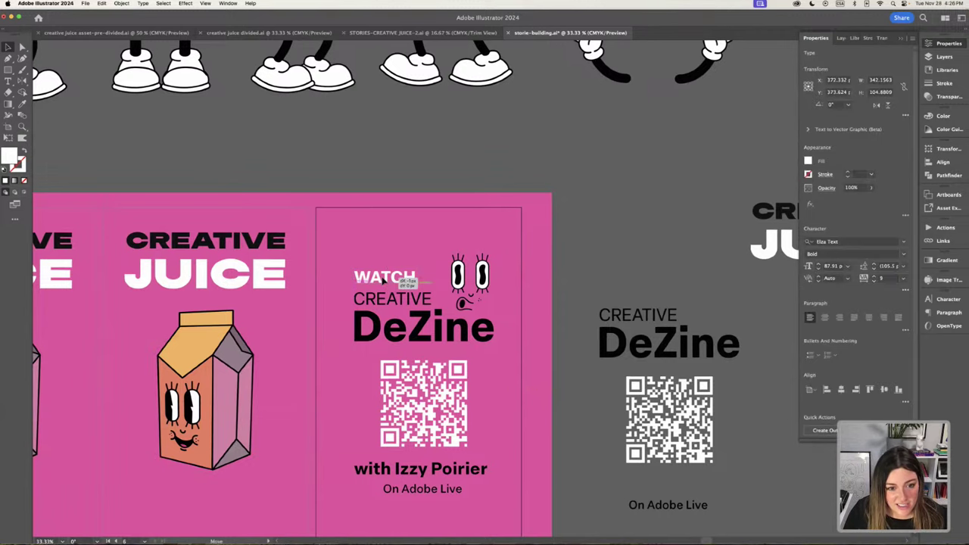
Try moving WATCH toward the eyes, undo it, and zoom out to all artboards.
left_click_drag(598, 235, 638, 158)
left_click_drag(425, 193, 541, 218)
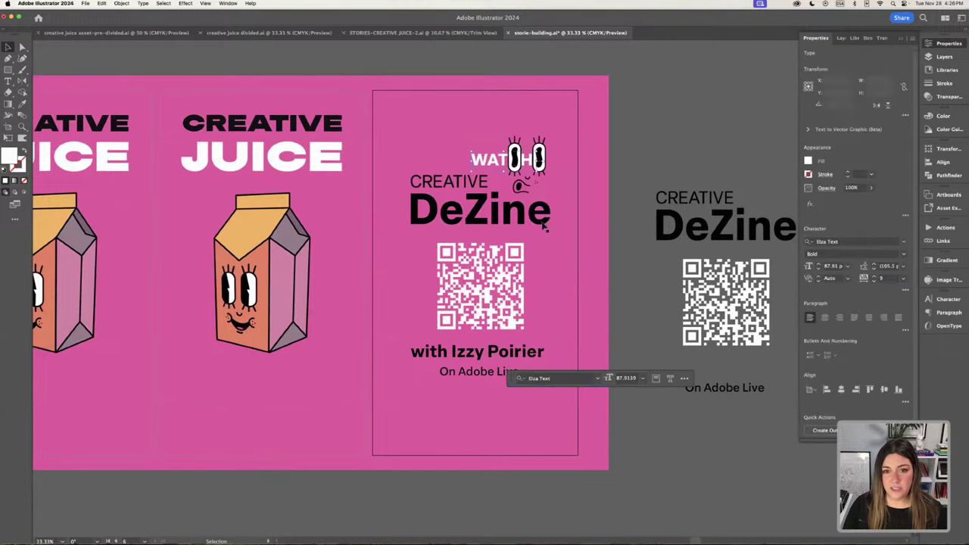
key("super+z")
key("a")
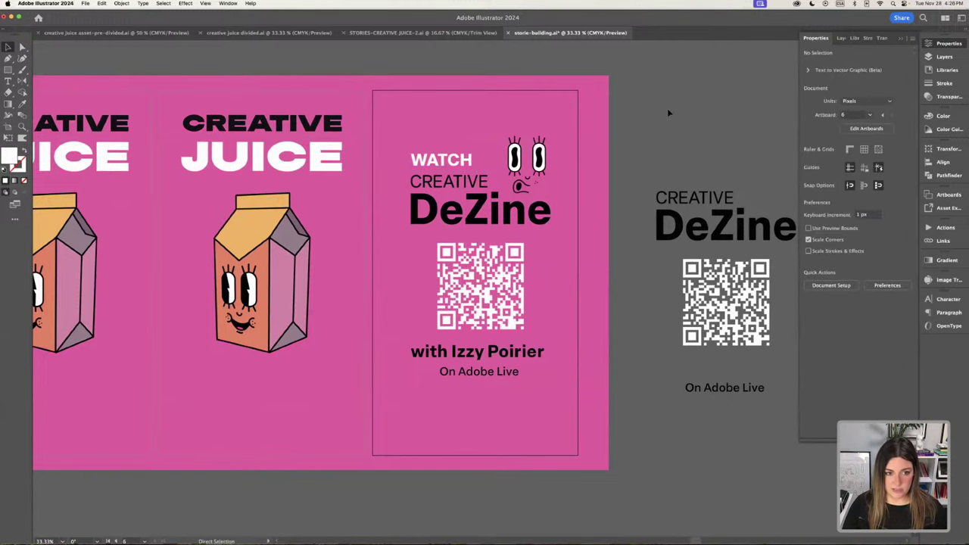
key("v")
scroll(375, 62, "left", 5)
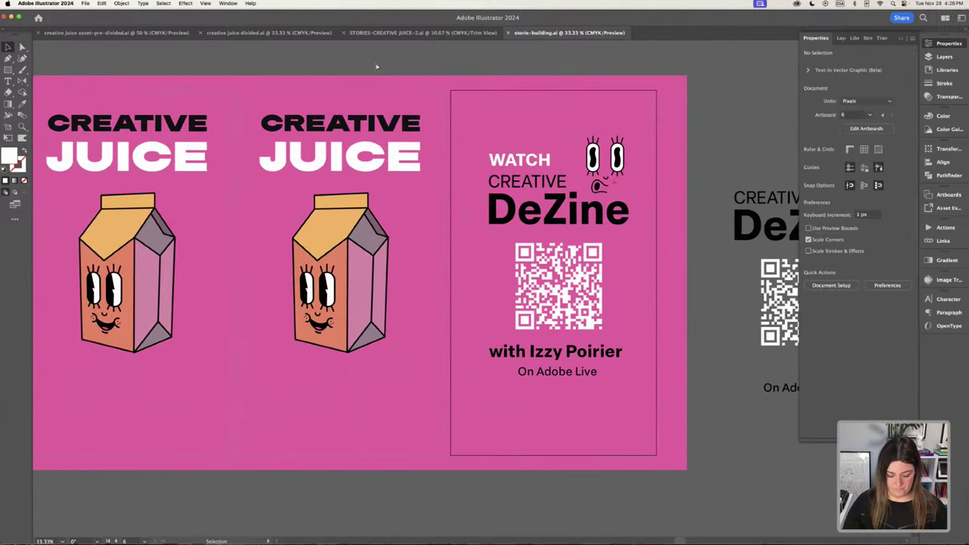
key("super+minus")
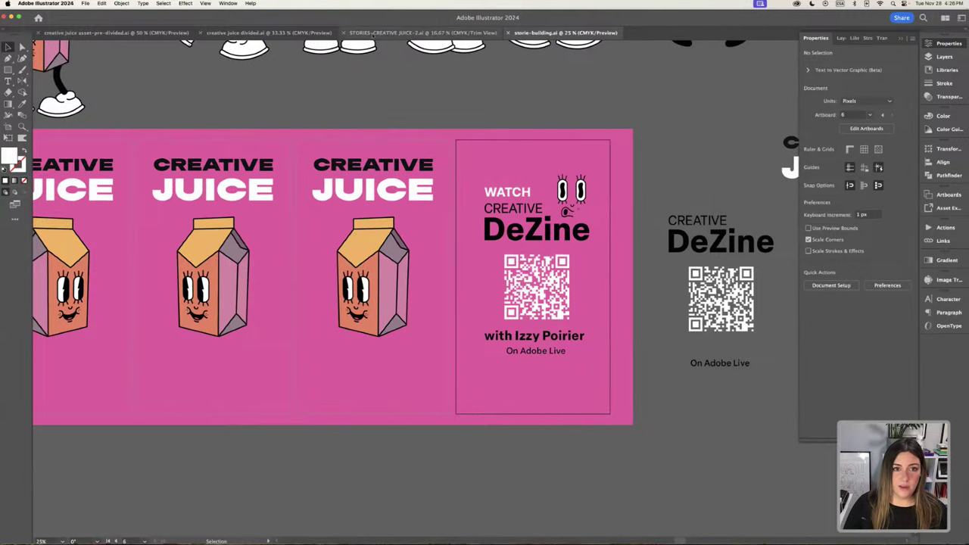
Switch to the STORIES-CREATIVE JUICE-2 document and collapse the Properties panel to view its artboards.
left_click(381, 33)
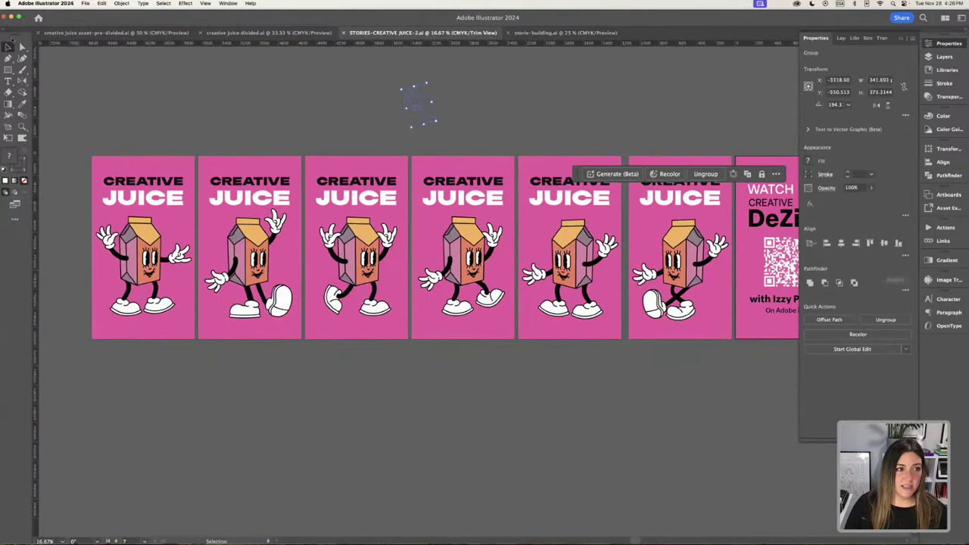
key("super+minus")
scroll(318, 144, "down", 5)
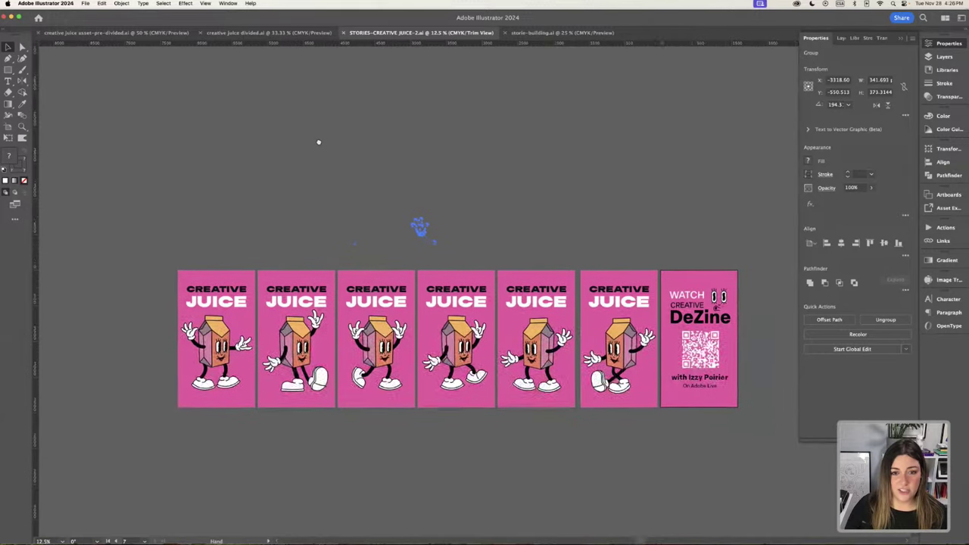
scroll(312, 159, "left", 2)
key("super+plus")
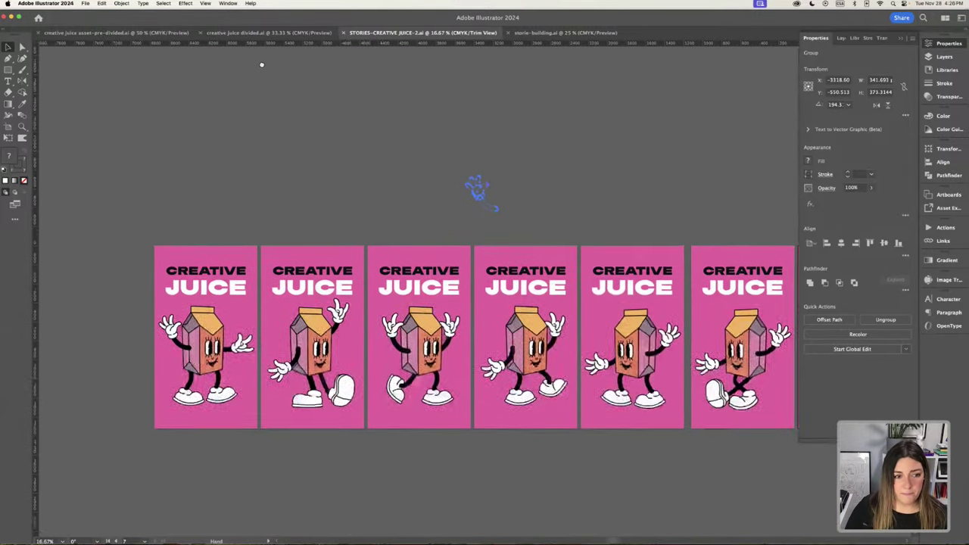
scroll(262, 63, "down", 5)
scroll(258, 204, "down", 1)
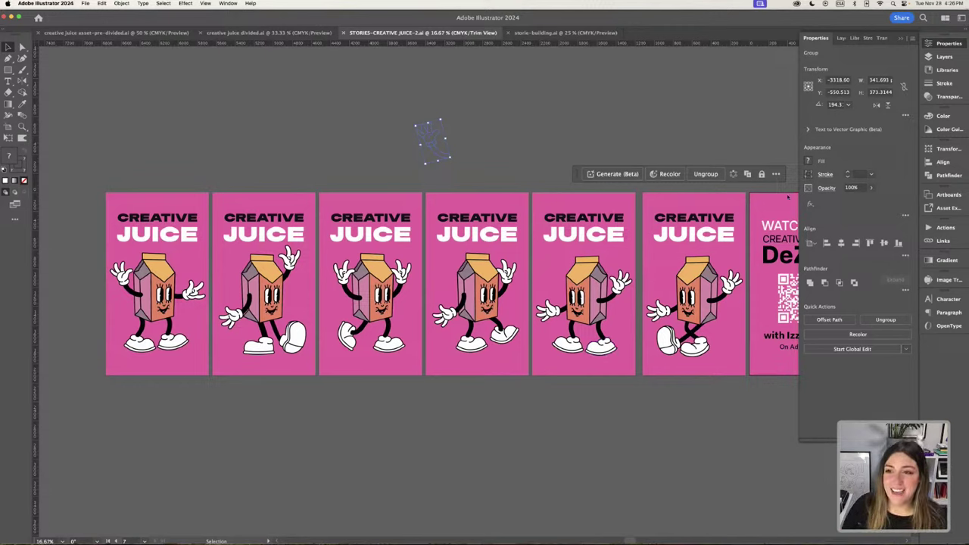
left_click(912, 39)
scroll(752, 138, "down", 2)
scroll(752, 138, "right", 2)
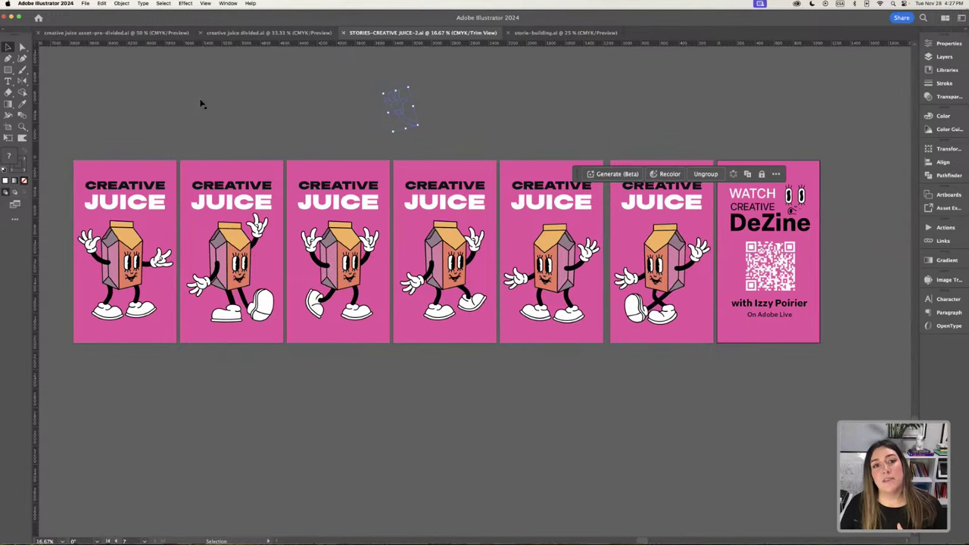
scroll(199, 105, "left", 2)
Show the artwork lying outside the artboards.
left_click(86, 3)
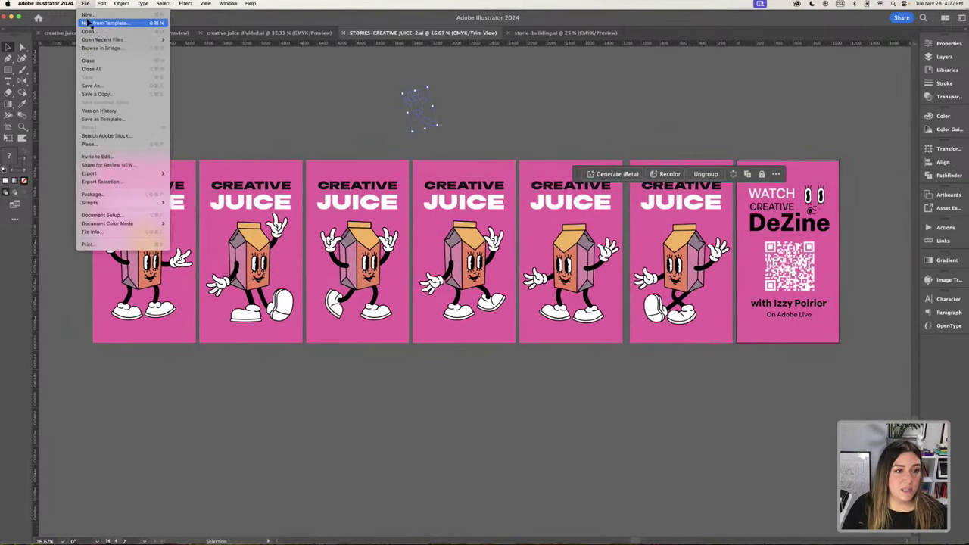
mouse_move(154, 177)
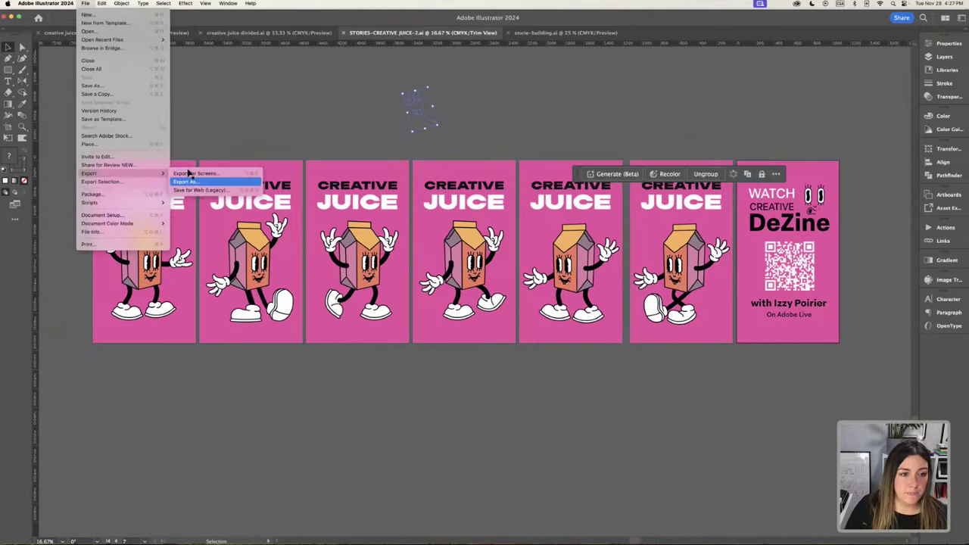
mouse_move(201, 4)
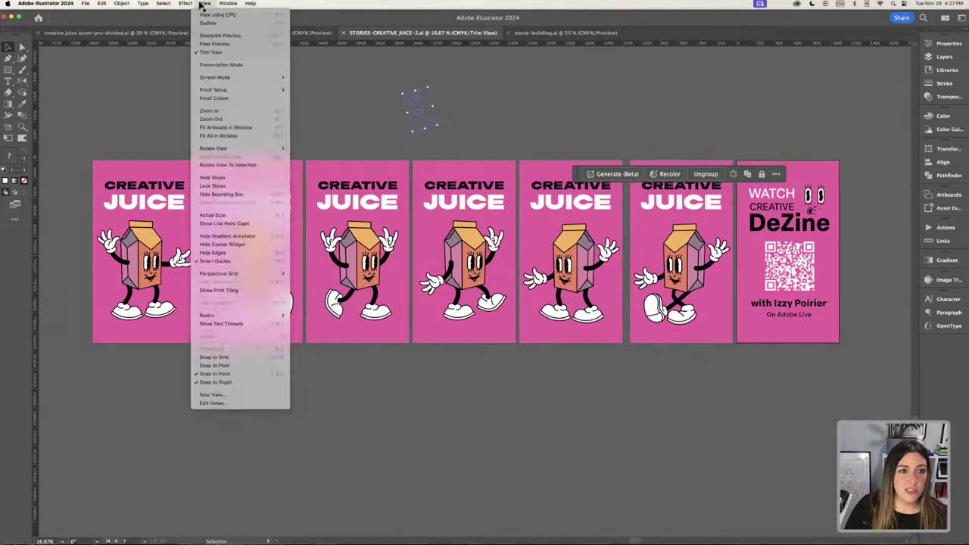
left_click(212, 52)
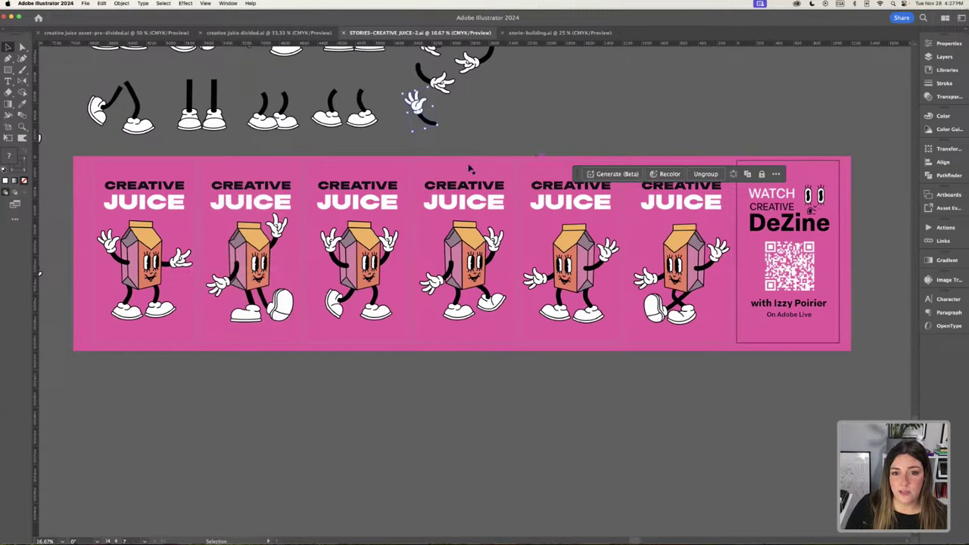
Nudge the cartoon eyes on the DeZine end panel slightly up and left, and save the file.
left_click(497, 161)
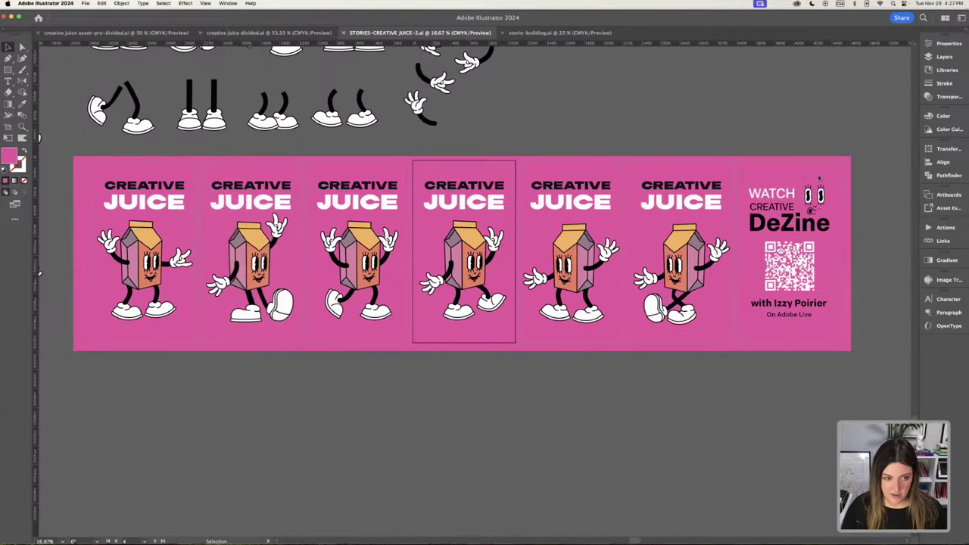
left_click(831, 201)
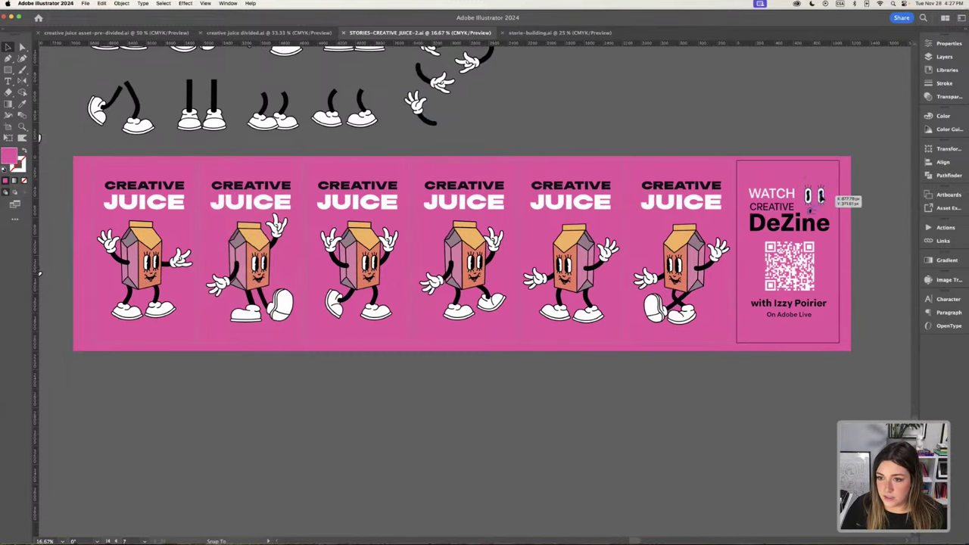
key("super+equal")
key("super+equal")
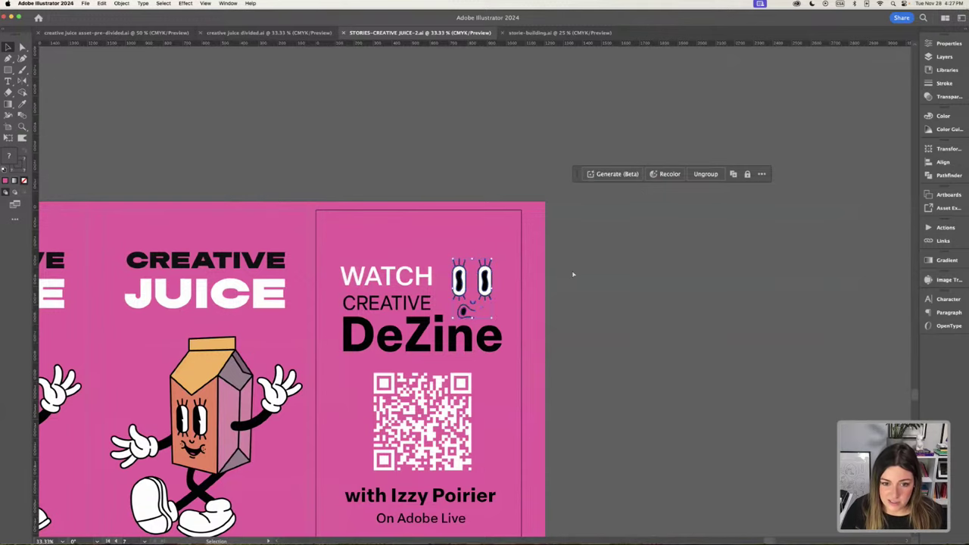
left_click_drag(494, 288, 490, 285)
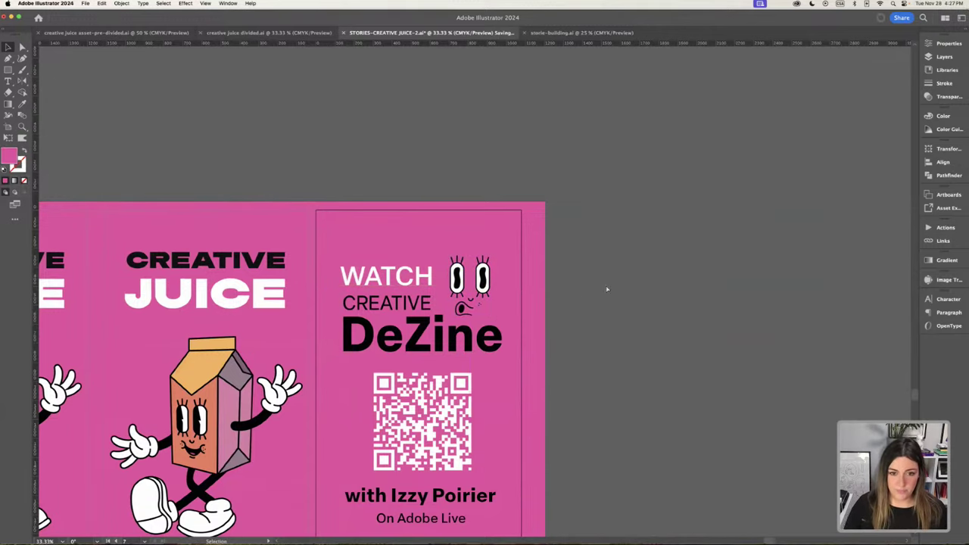
key("super+minus")
key("super+minus")
left_click(86, 3)
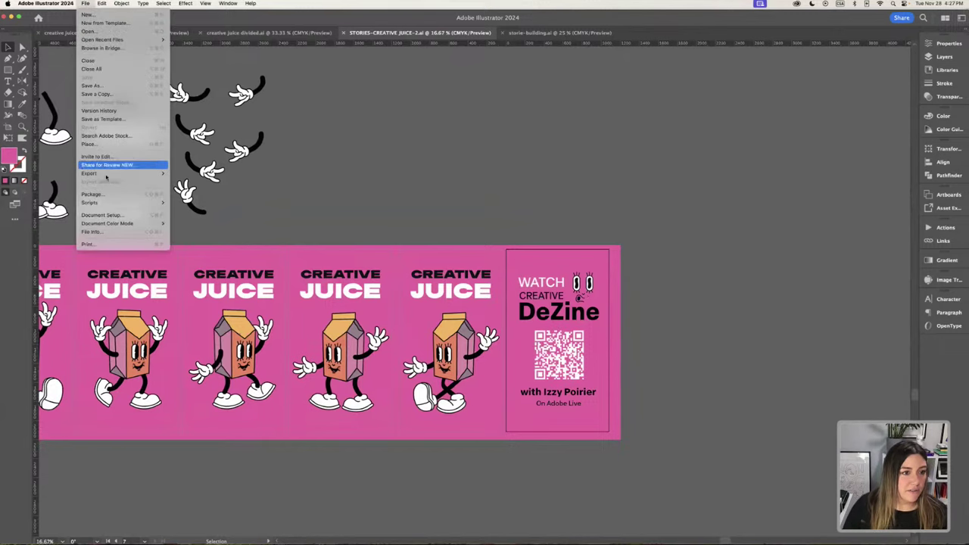
Export all artboards as Medium 150 ppi PNGs into a new folder 'stories for express'.
mouse_move(162, 176)
left_click(192, 182)
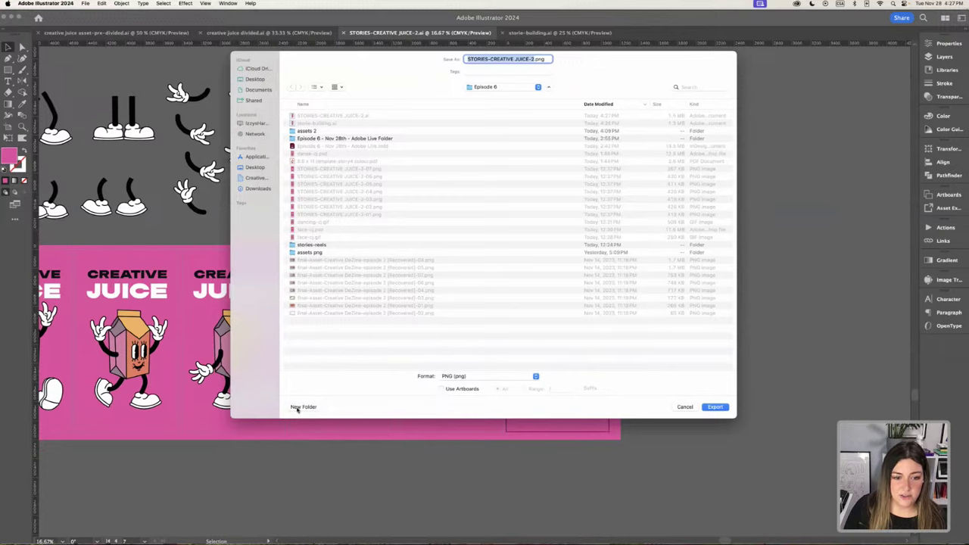
left_click(301, 407)
type("sto")
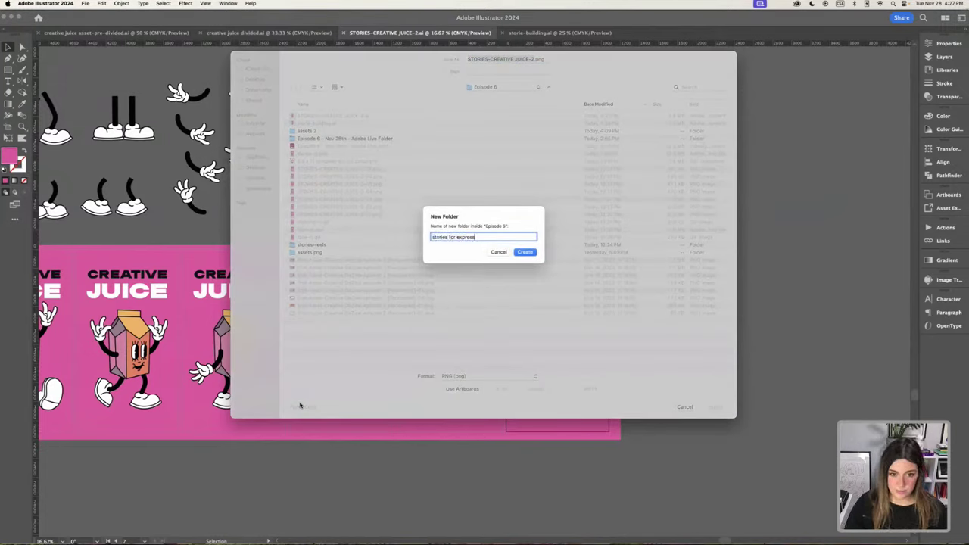
type("ries for express")
key("Return")
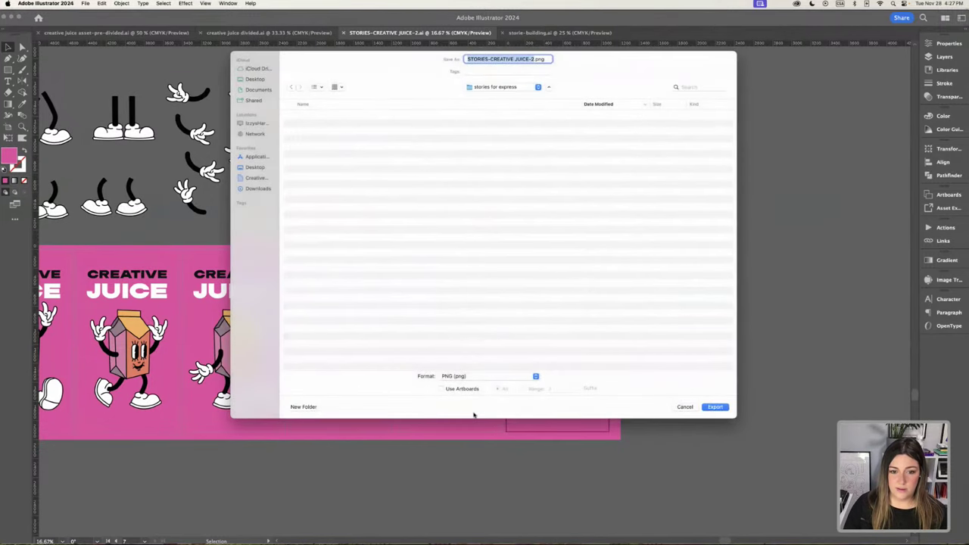
left_click(443, 389)
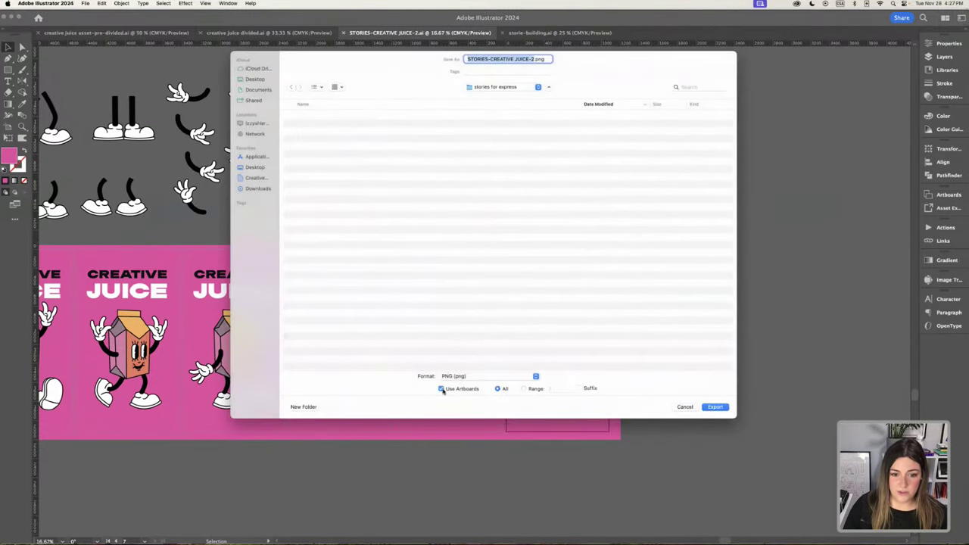
left_click(715, 406)
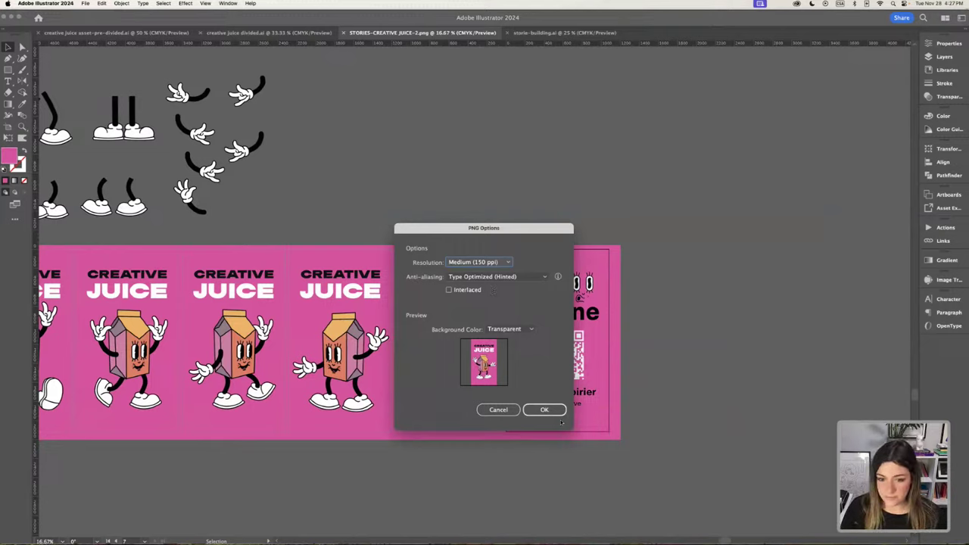
left_click(556, 414)
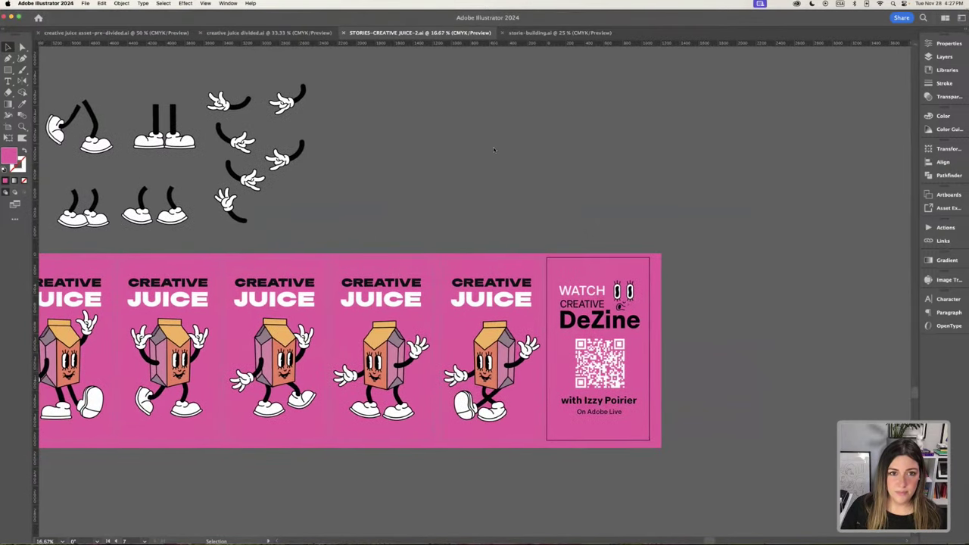
scroll(493, 149, "left", 3)
scroll(494, 149, "down", 2)
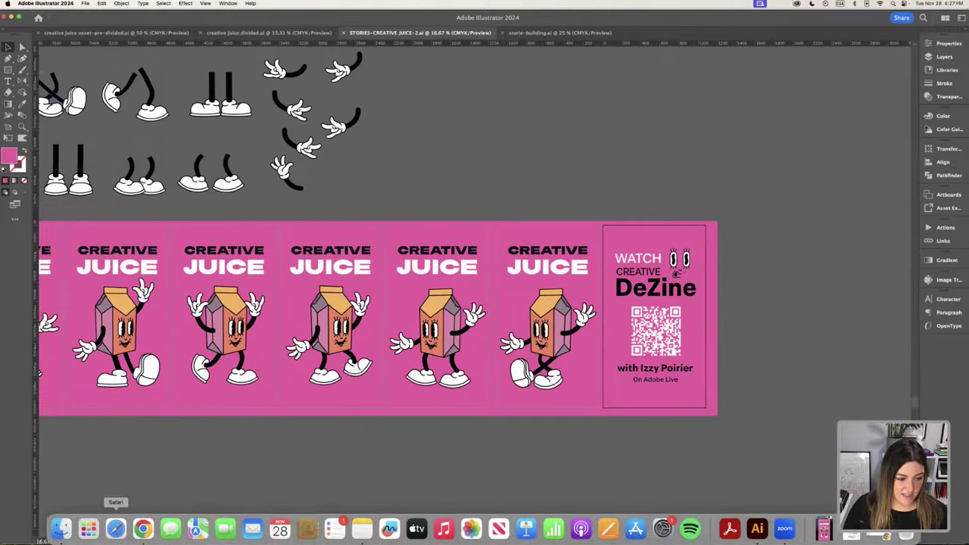
From the Adobe Express home page, start a blank 1080 x 1920 Instagram story from scratch.
left_click(143, 528)
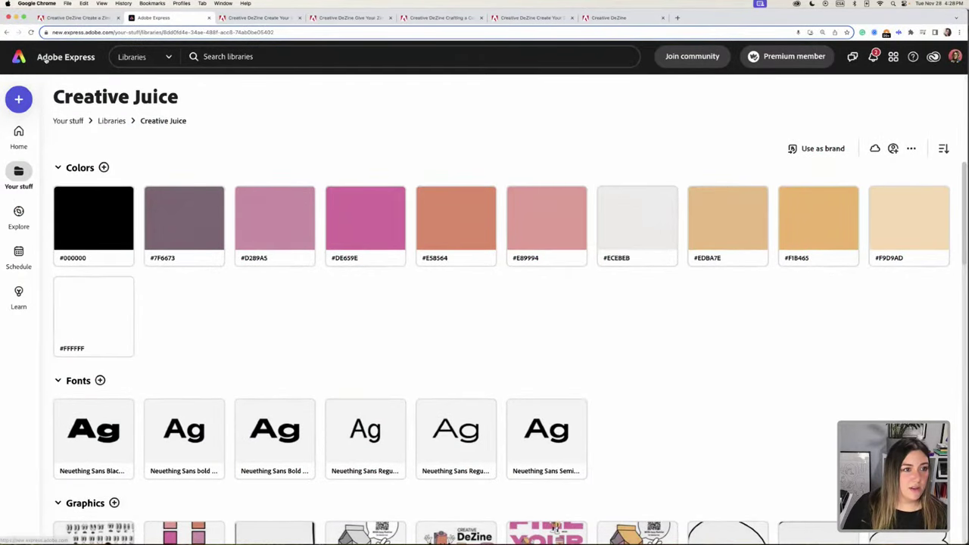
left_click(72, 59)
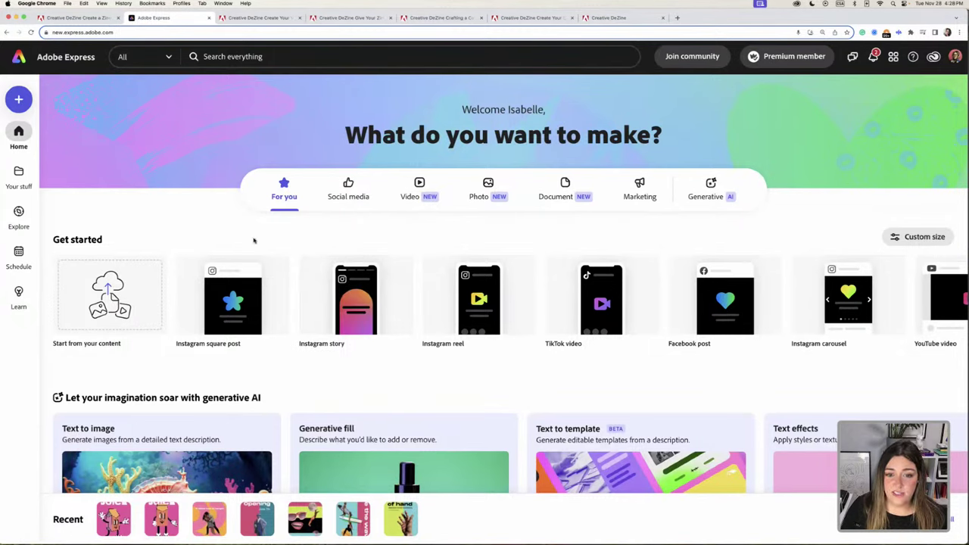
mouse_move(339, 289)
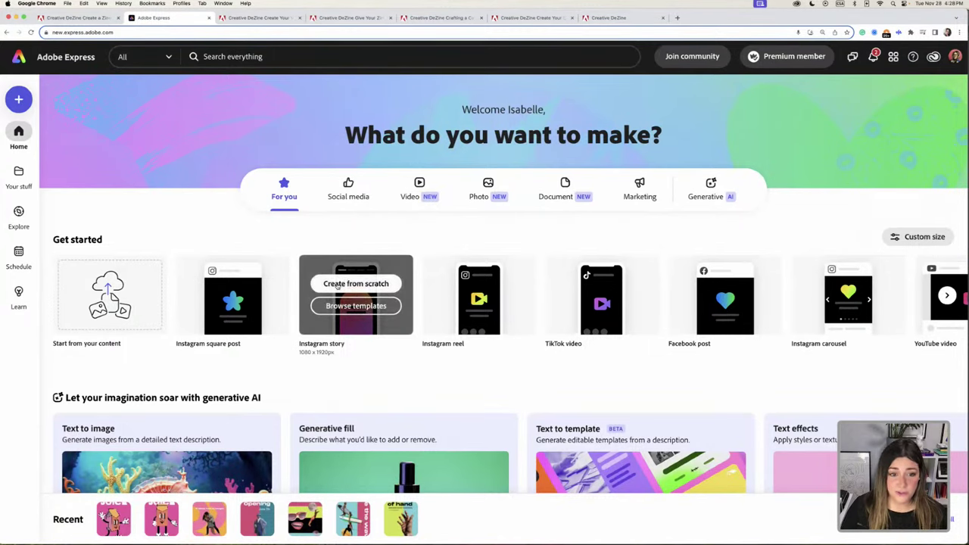
left_click(339, 284)
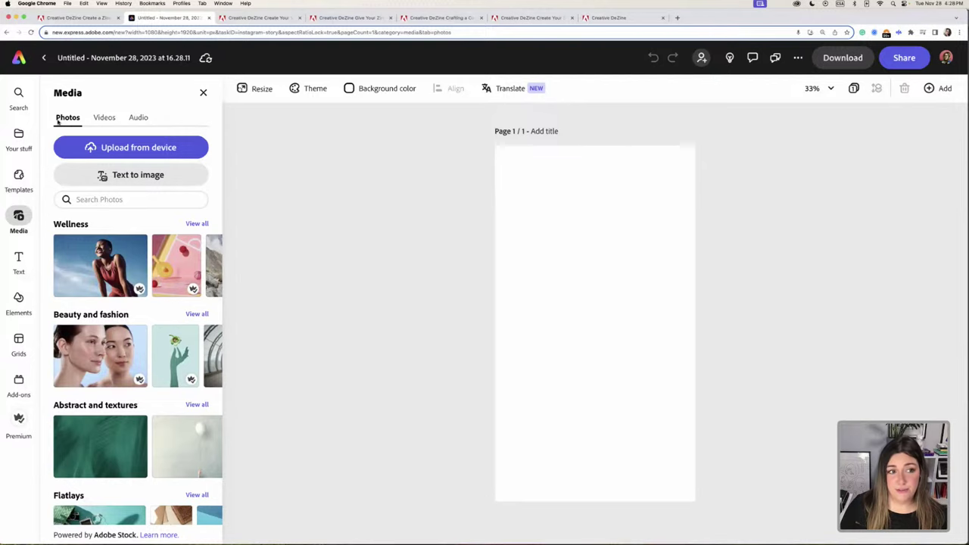
Upload STORIES-CREATIVE JUICE-2-01.png from the 'stories for express' folder into the story.
left_click(121, 149)
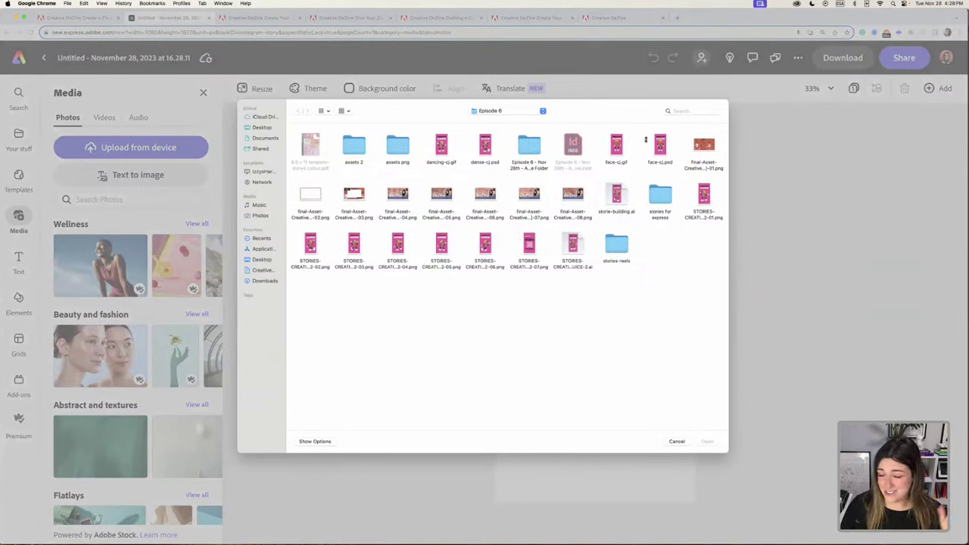
double_click(658, 195)
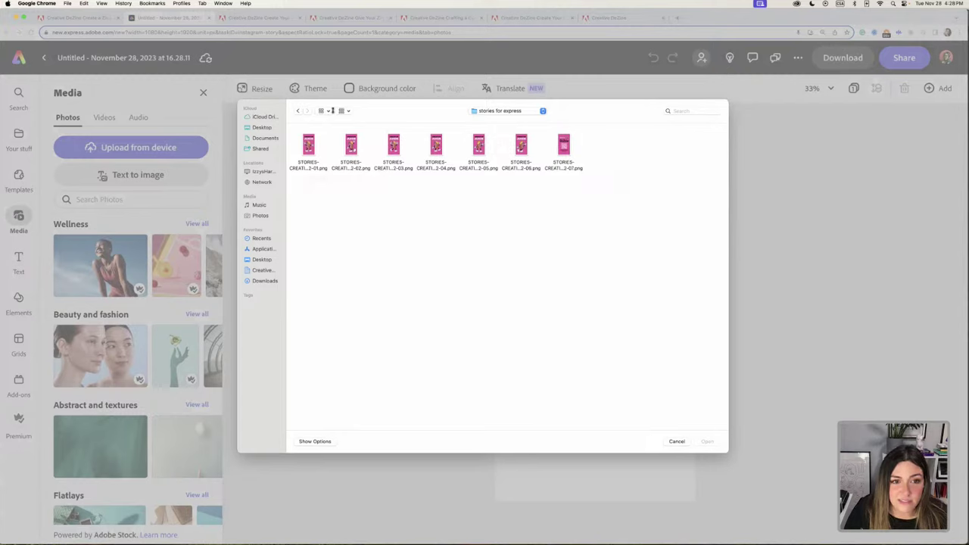
left_click(327, 110)
left_click(335, 152)
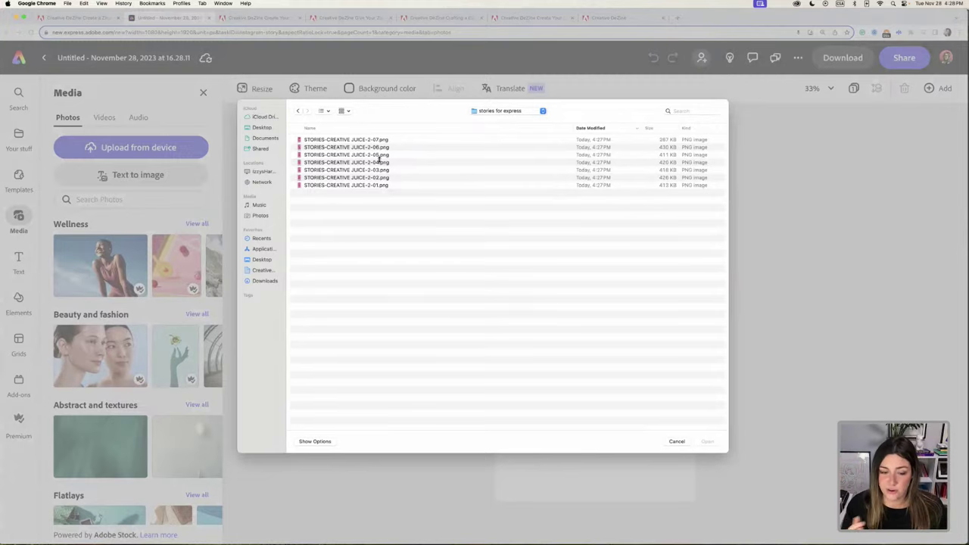
left_click(368, 185)
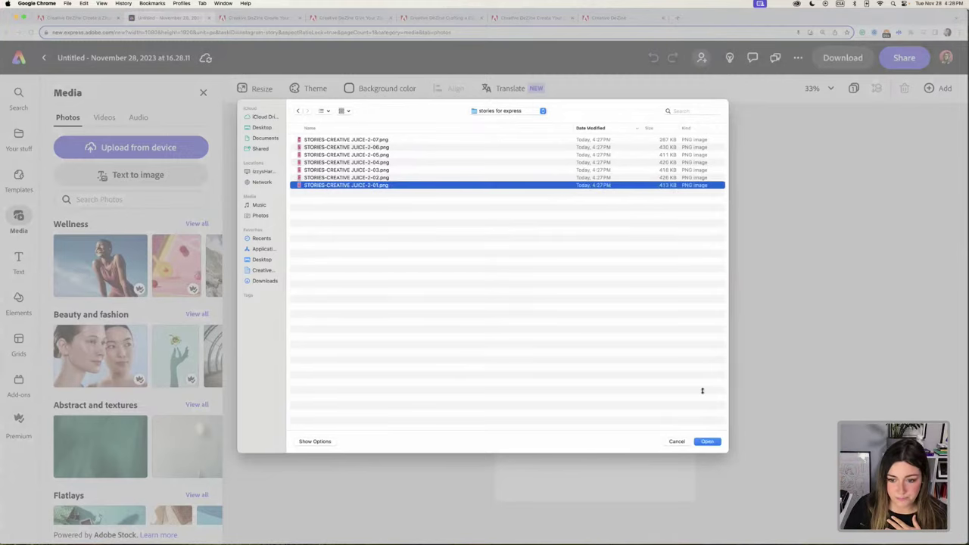
left_click(708, 441)
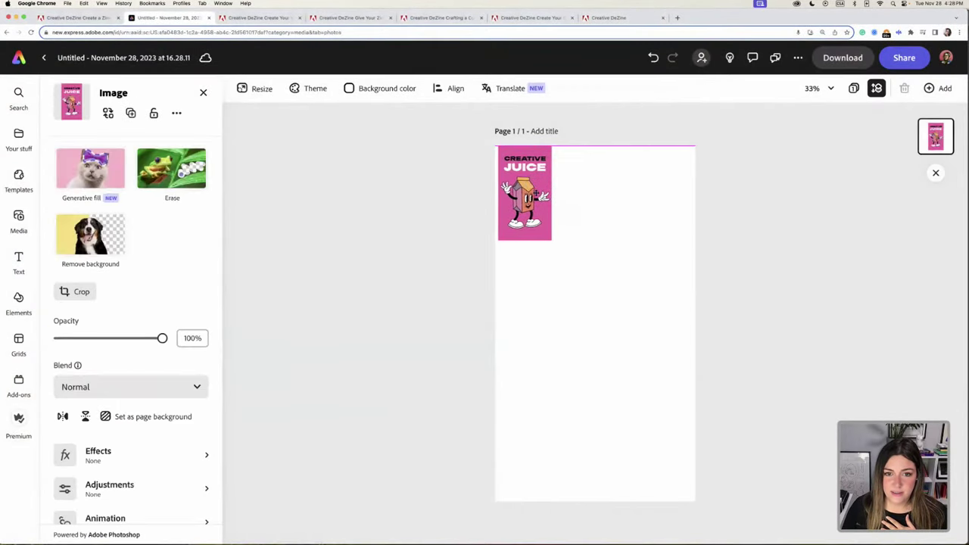
Stretch the Creative Juice character image to fill the story page, then exit to the home page.
left_click_drag(556, 240, 724, 480)
left_click(397, 201)
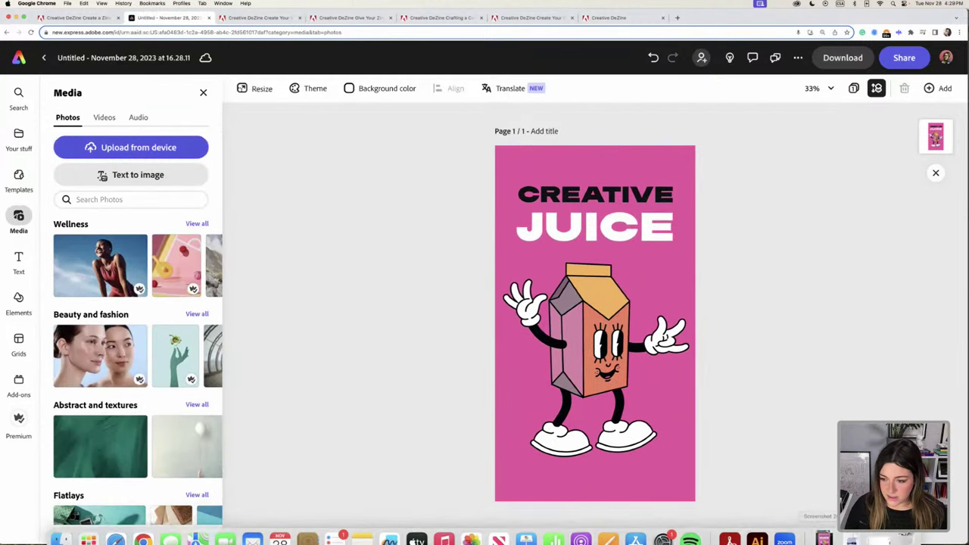
key("super+minus")
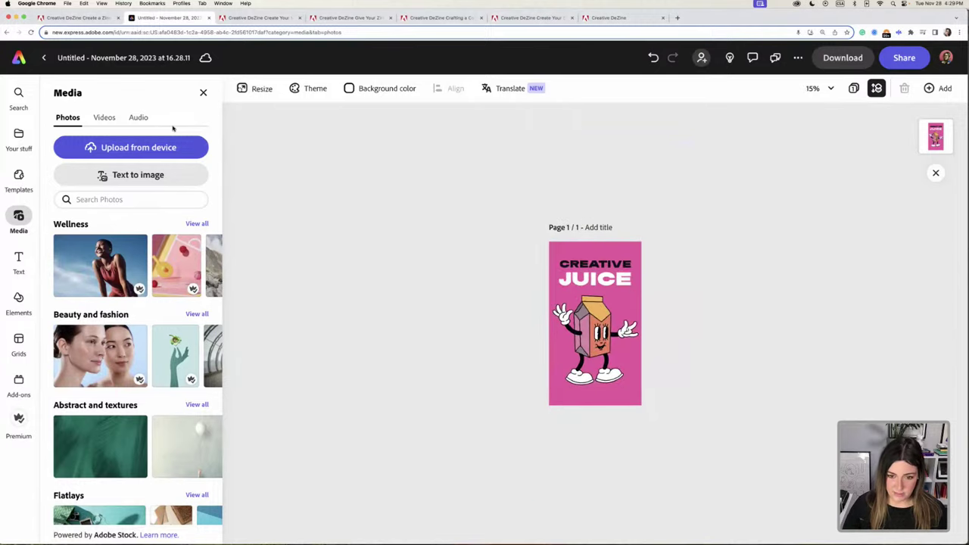
key("super+minus")
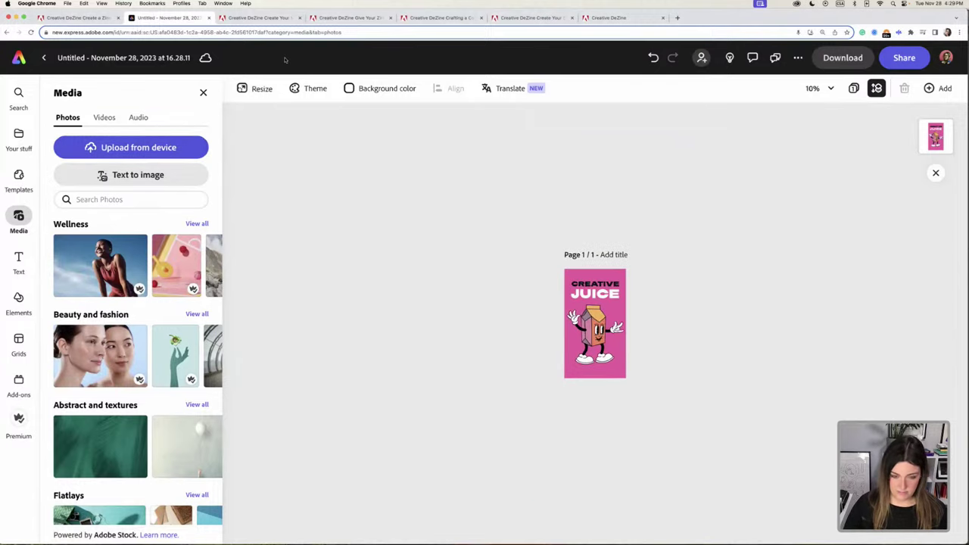
key("super+equal")
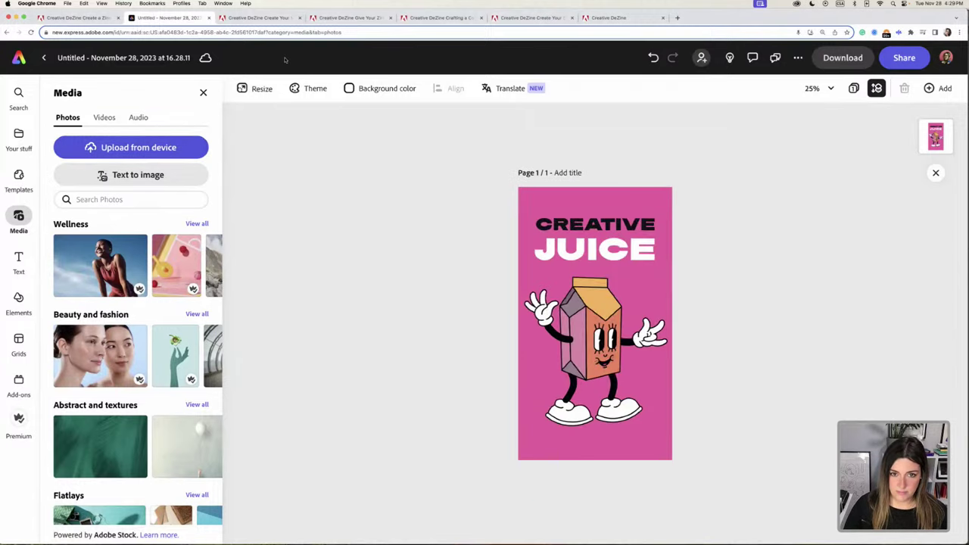
left_click(43, 58)
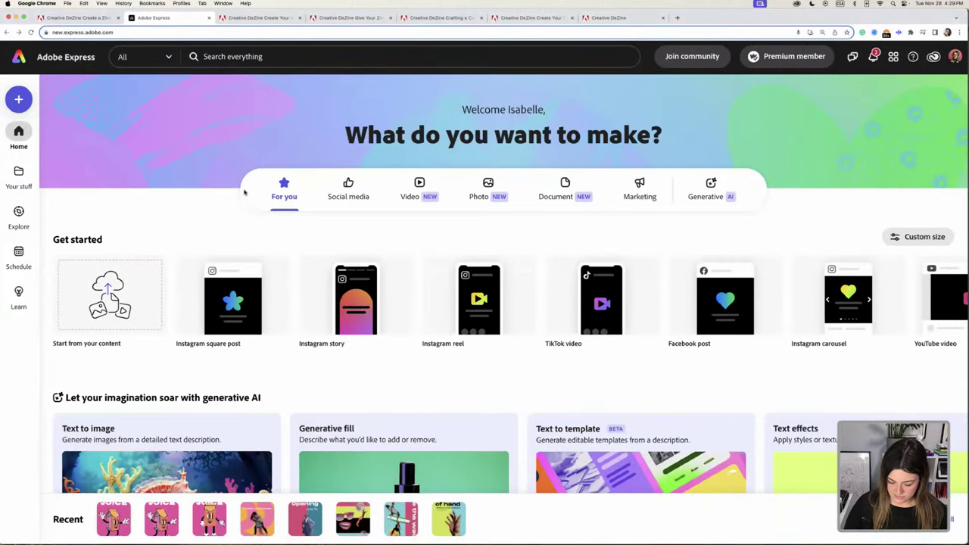
key("super+minus")
key("super+minus")
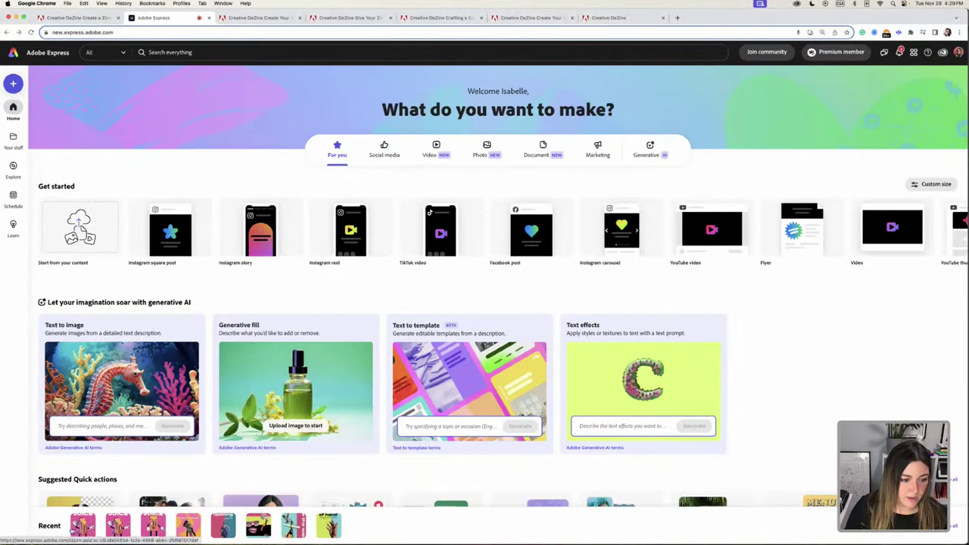
Reopen the recent Creative Juice story design, browse its library, then open the Search panel.
left_click(81, 533)
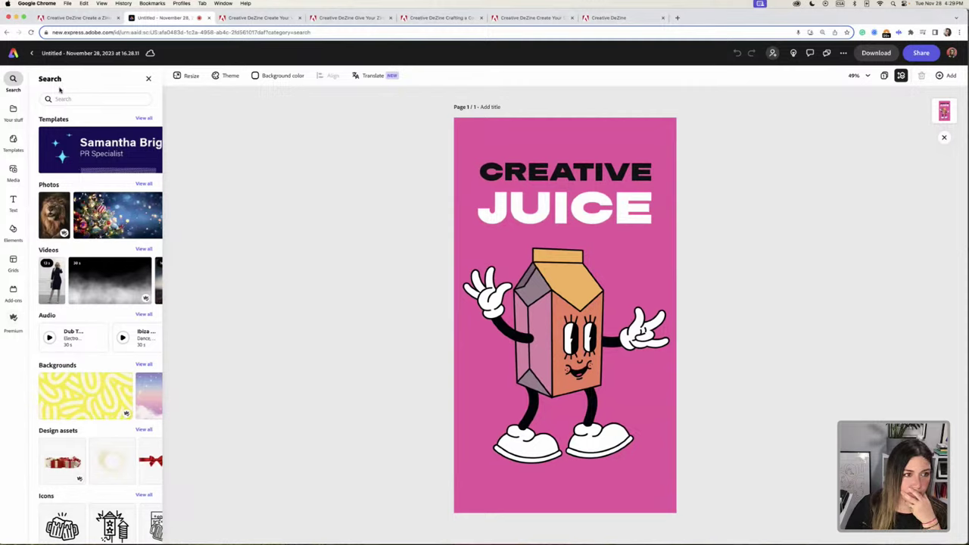
left_click(13, 109)
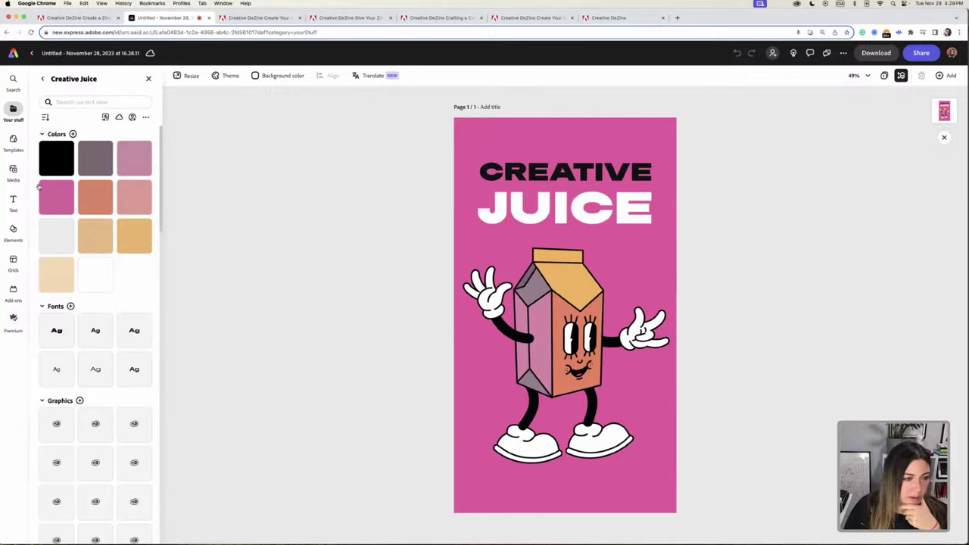
left_click(43, 80)
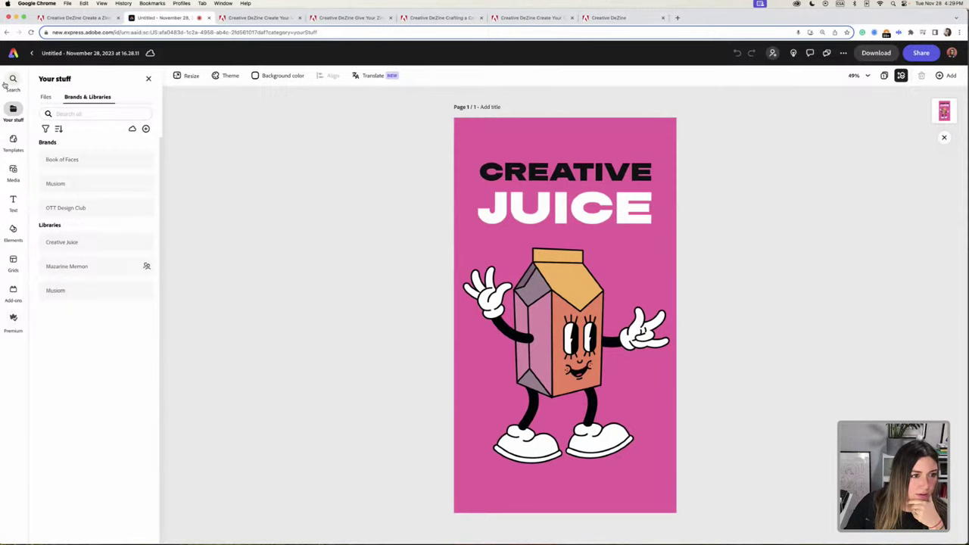
left_click(13, 82)
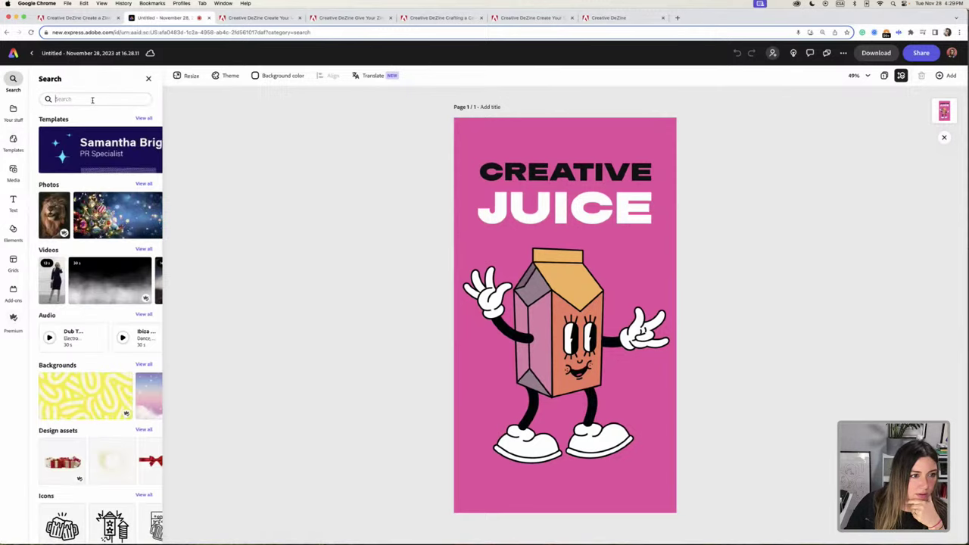
left_click(247, 182)
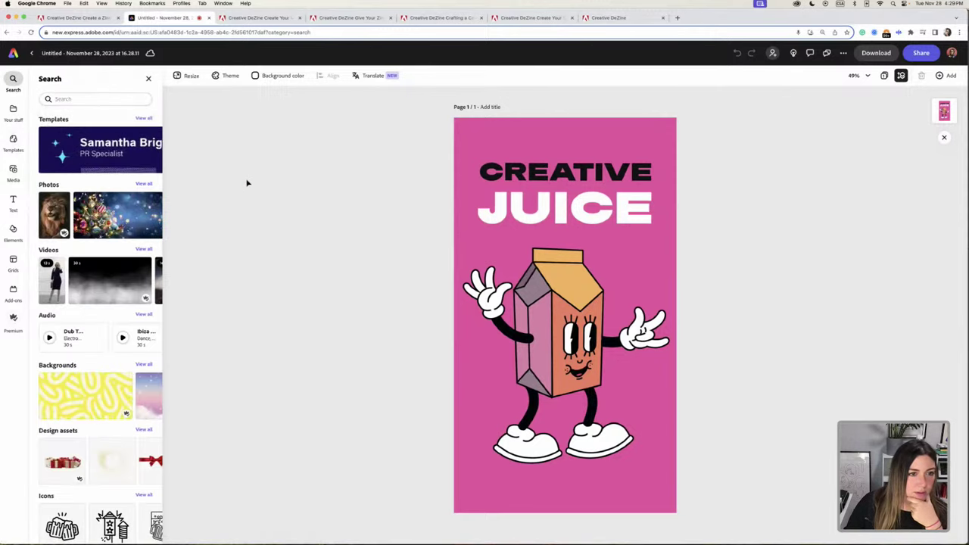
Upload STORIES-CREATIVE JUICE-2-02.png from the computer onto the story page.
left_click(573, 119)
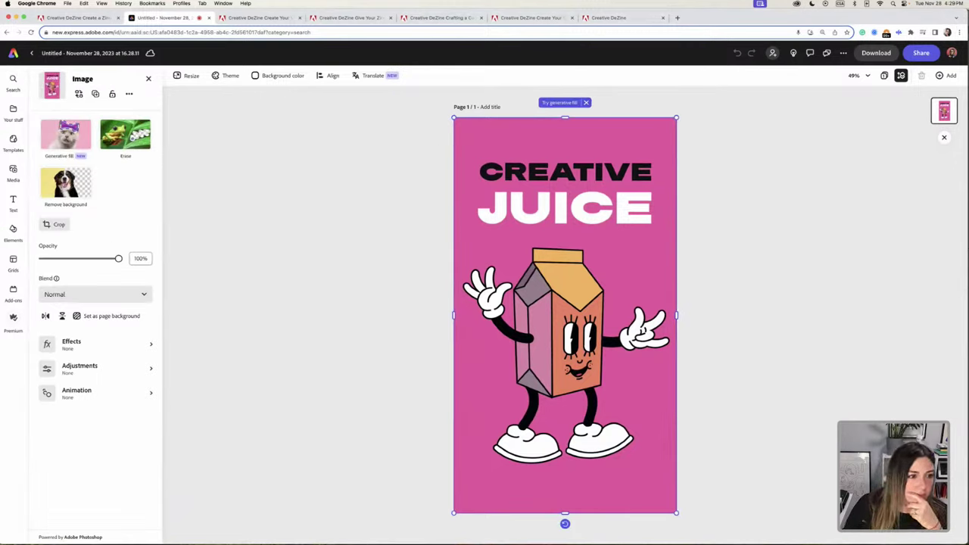
left_click(13, 171)
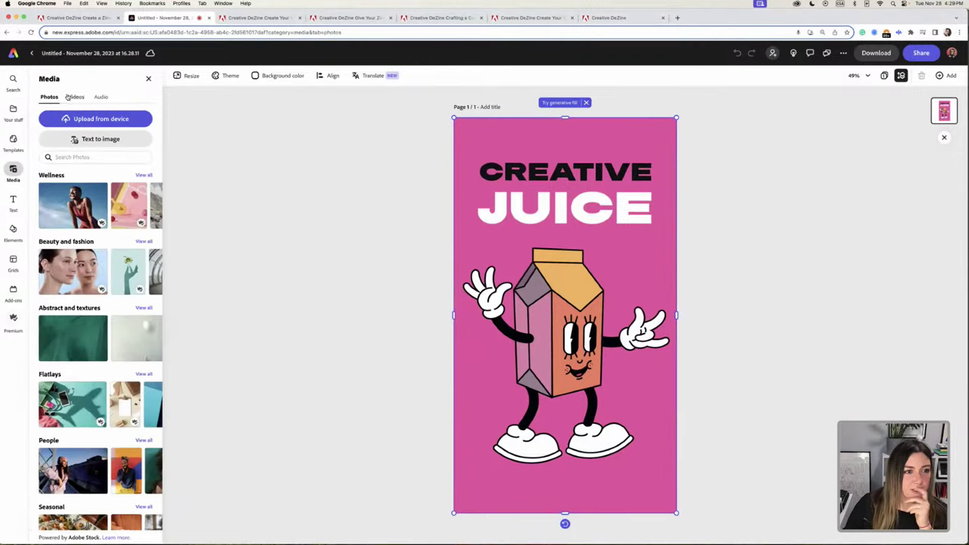
left_click(99, 119)
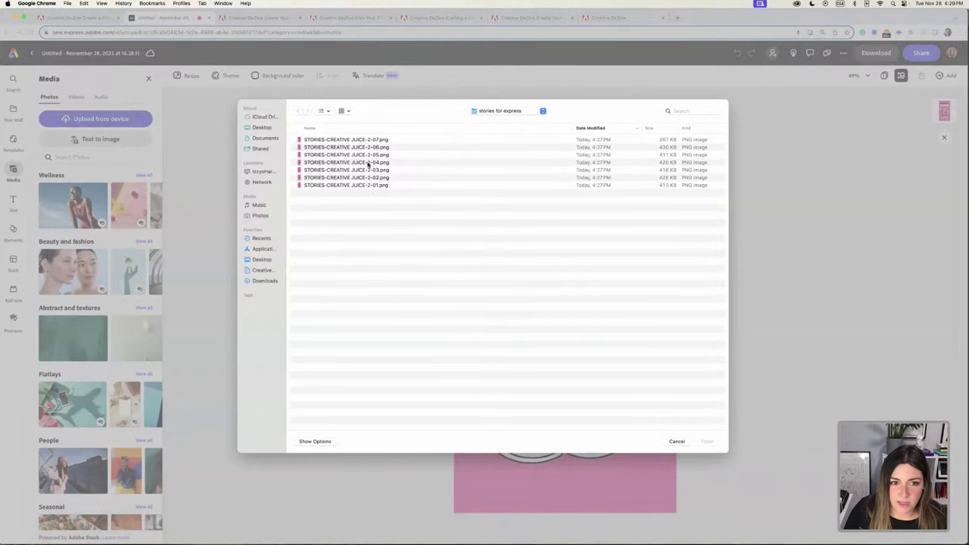
left_click(375, 178)
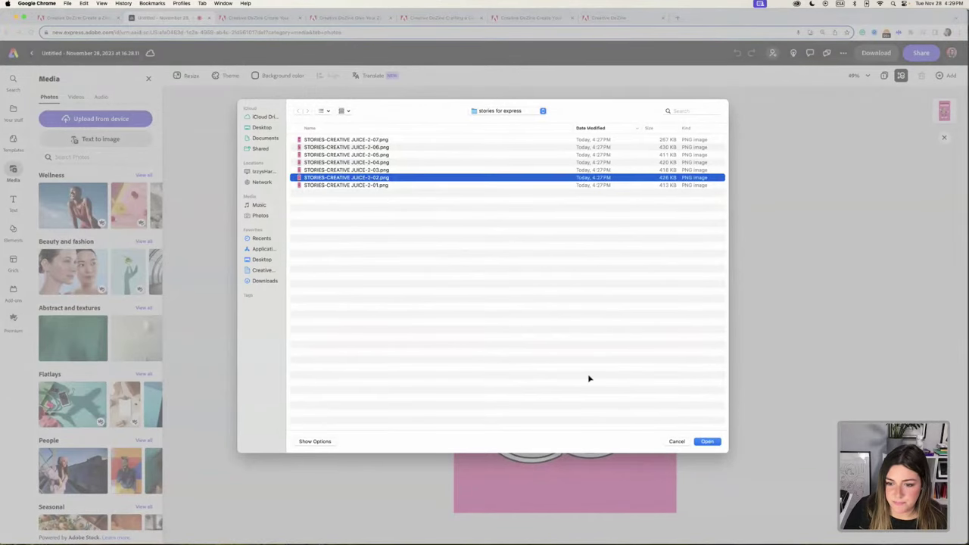
key("Return")
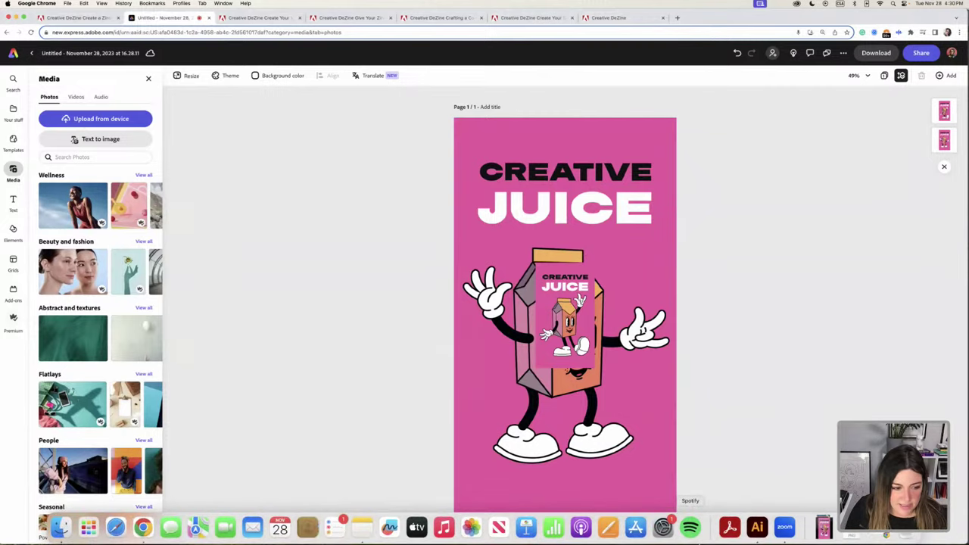
Show the Audio tab of the media library with its stock tracks.
left_click(31, 32)
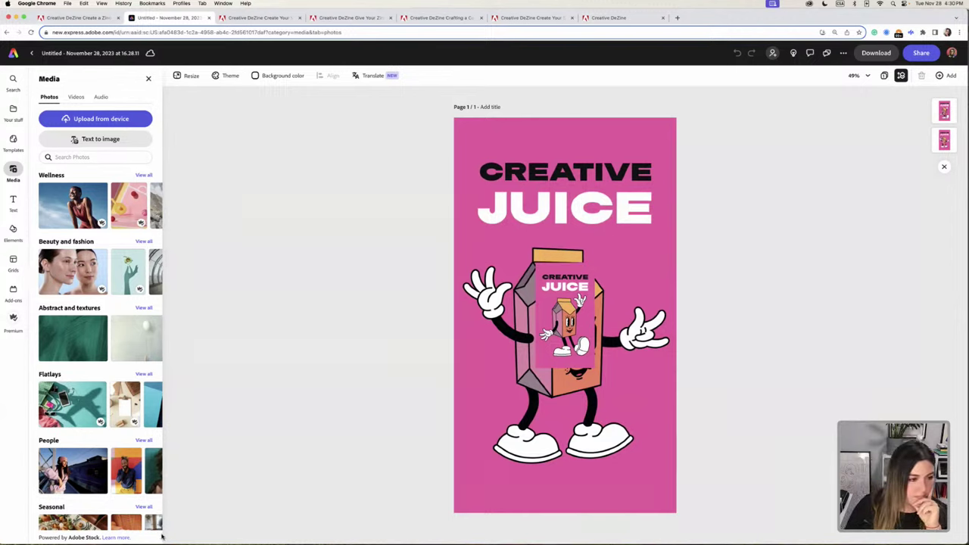
mouse_move(252, 530)
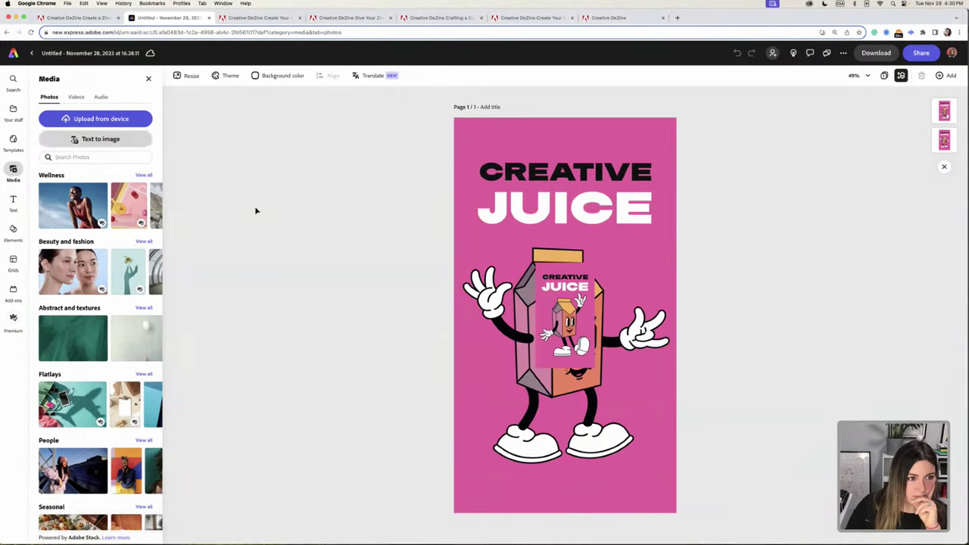
left_click(100, 97)
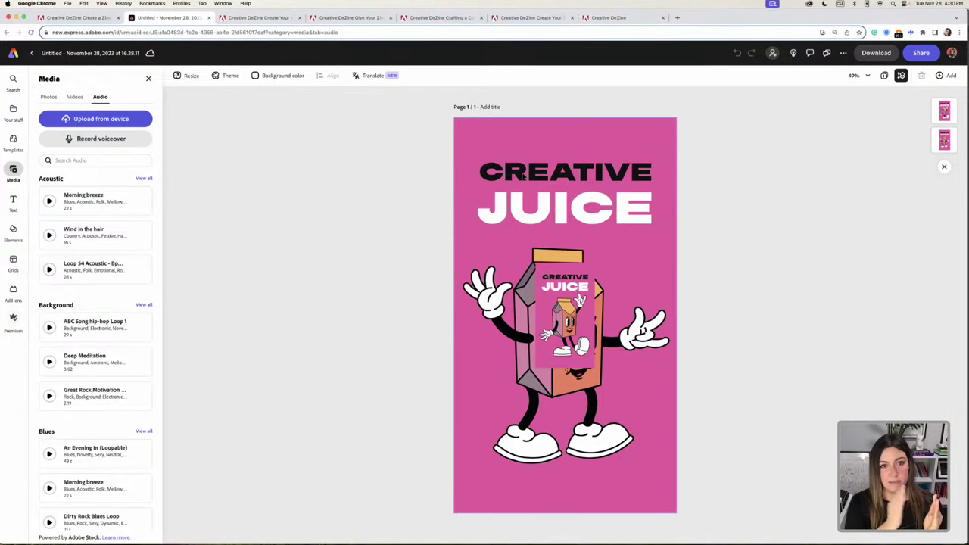
Close the page thumbnails, remove the small duplicate poster and realign the full-page poster.
left_click(560, 151)
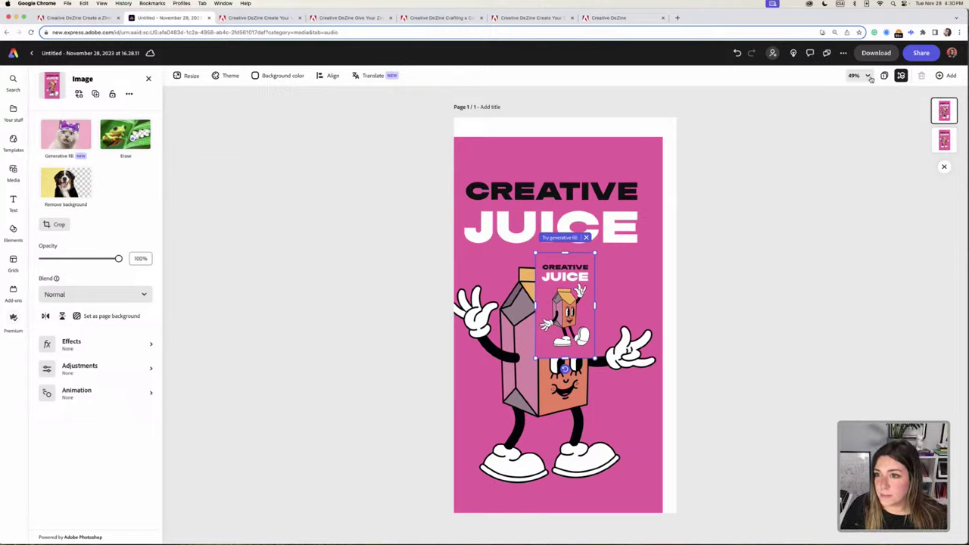
left_click(868, 76)
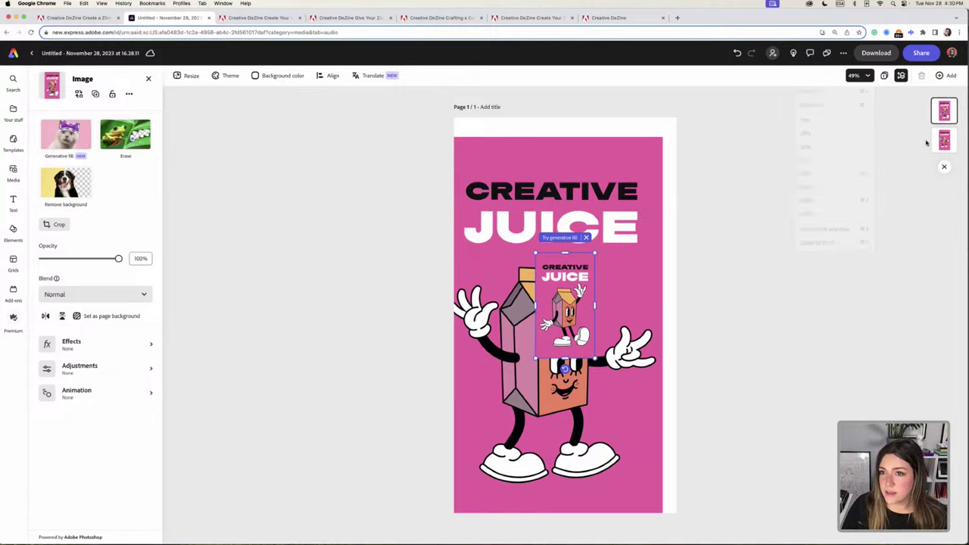
left_click(944, 166)
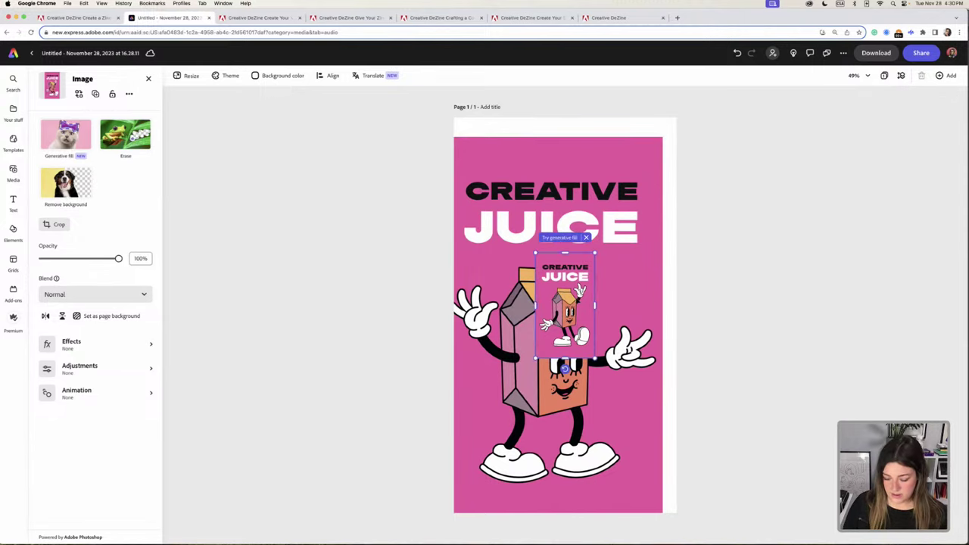
key("super+z")
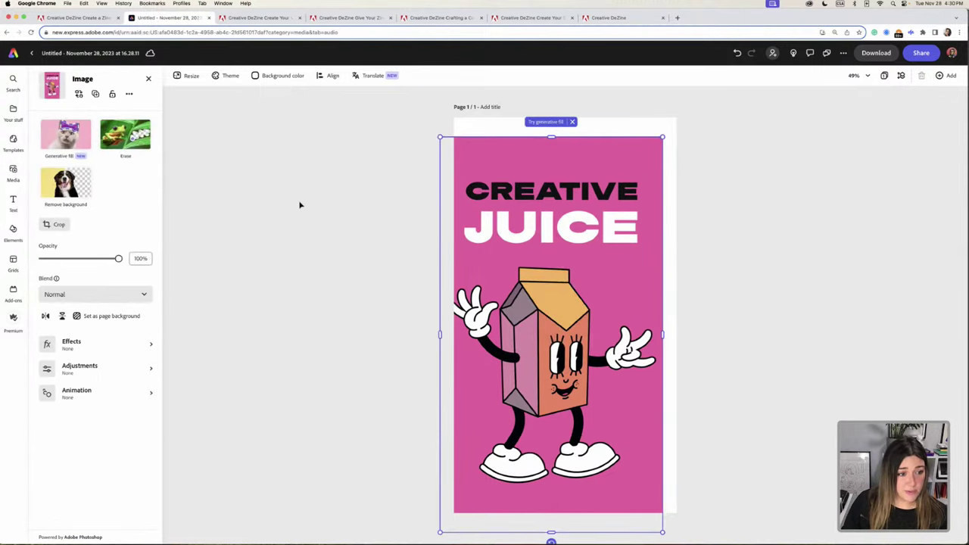
key("super+z")
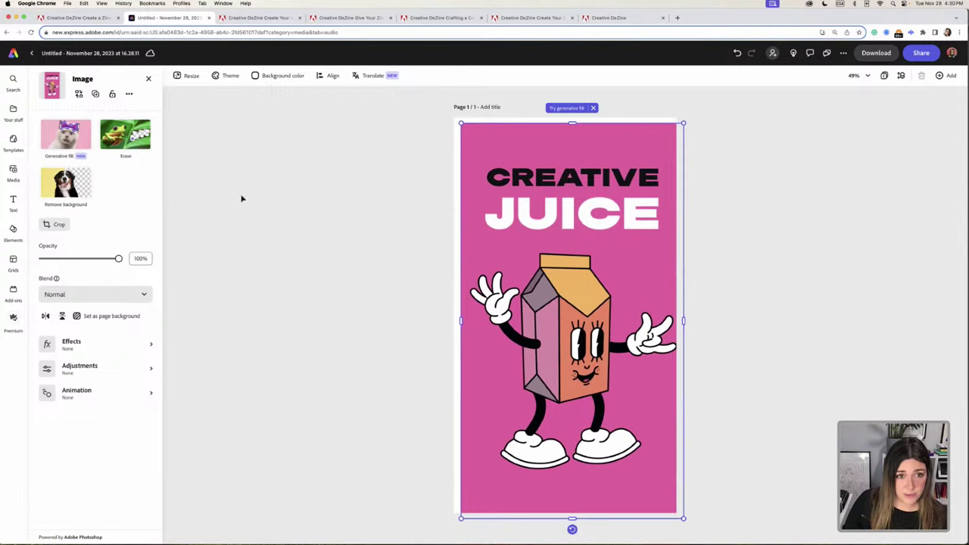
key("super+z")
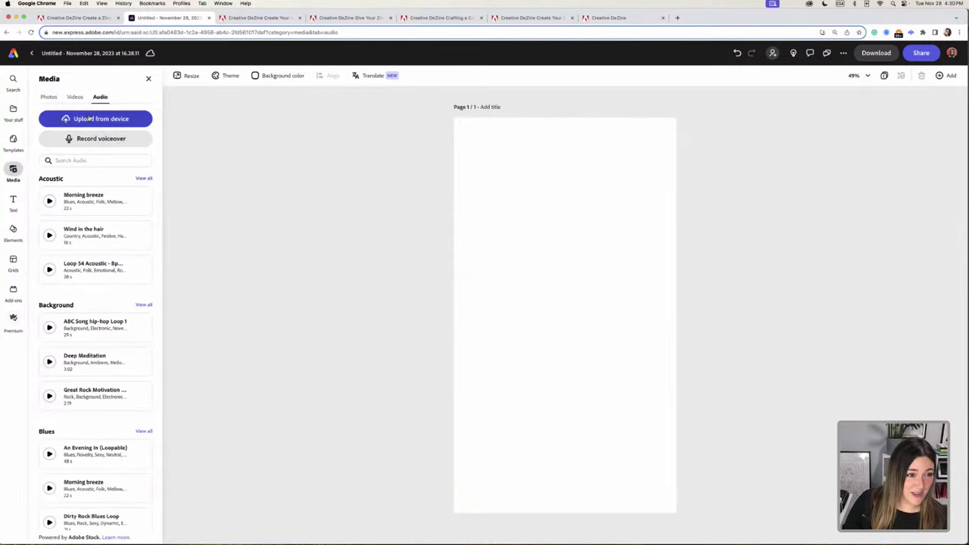
key("super+shift+z")
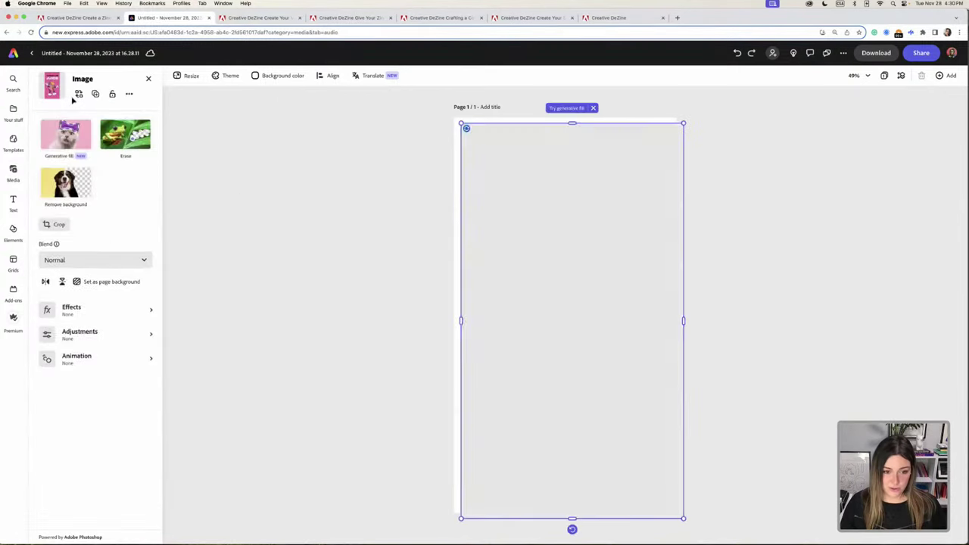
left_click_drag(563, 217, 557, 212)
left_click(426, 318)
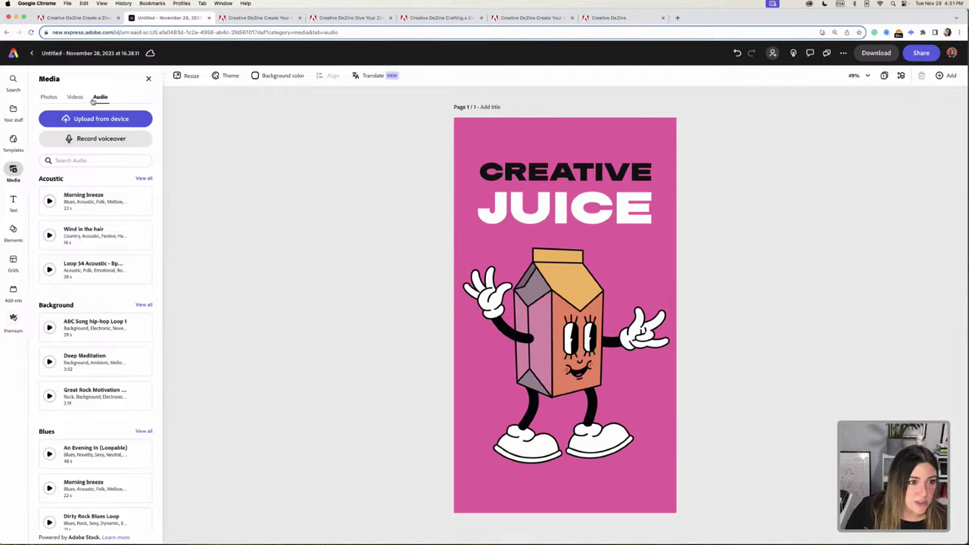
Search audio for 'Summer future' and add the Summer Future Bass [Loop] track.
left_click(88, 160)
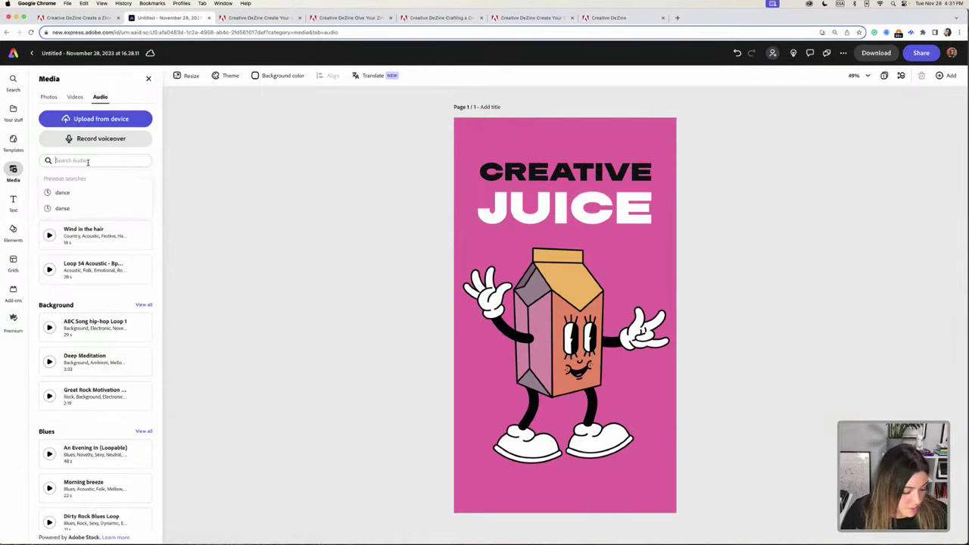
type("Summer")
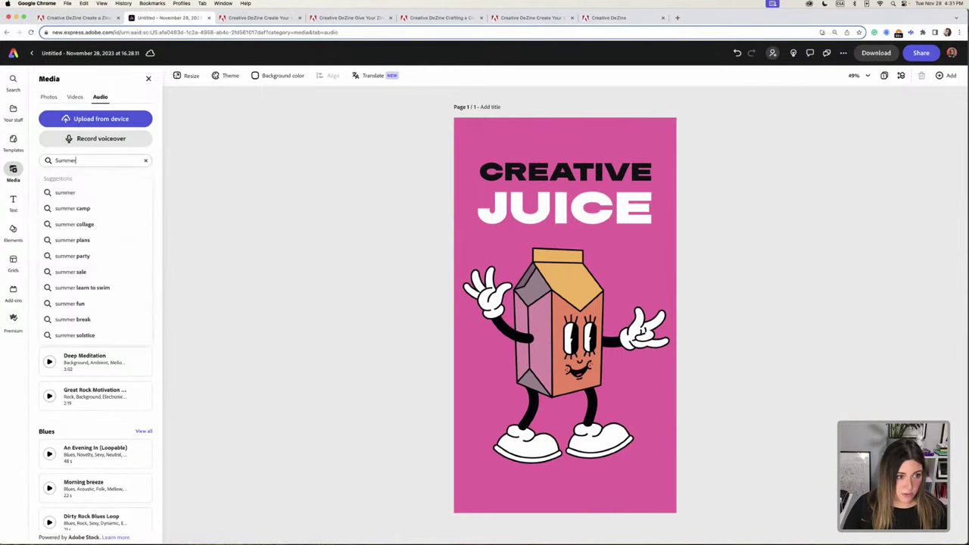
type(" future bass")
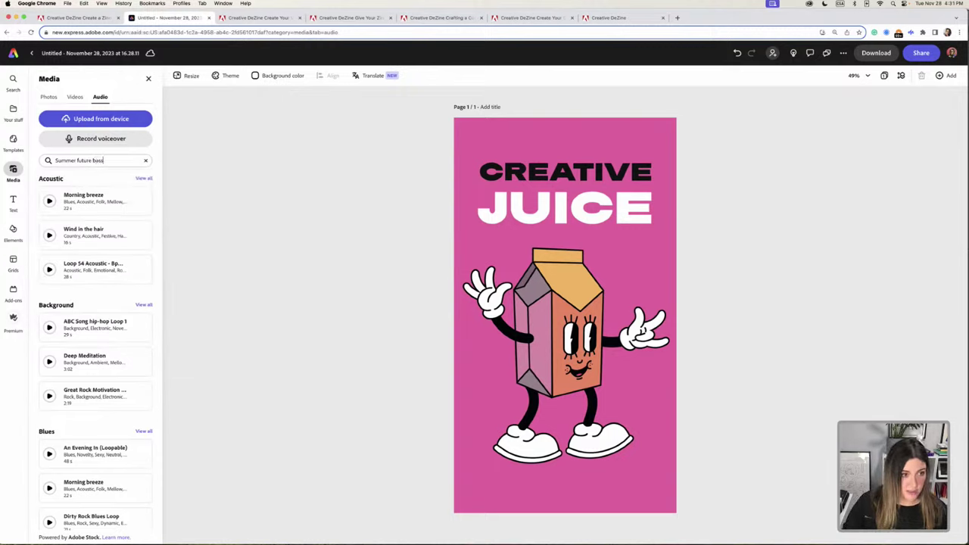
key("Return")
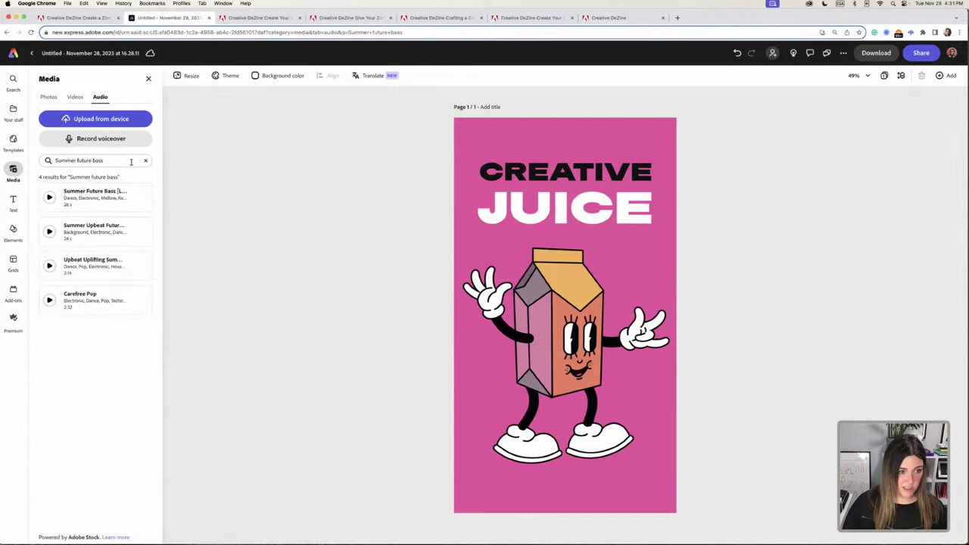
left_click(92, 209)
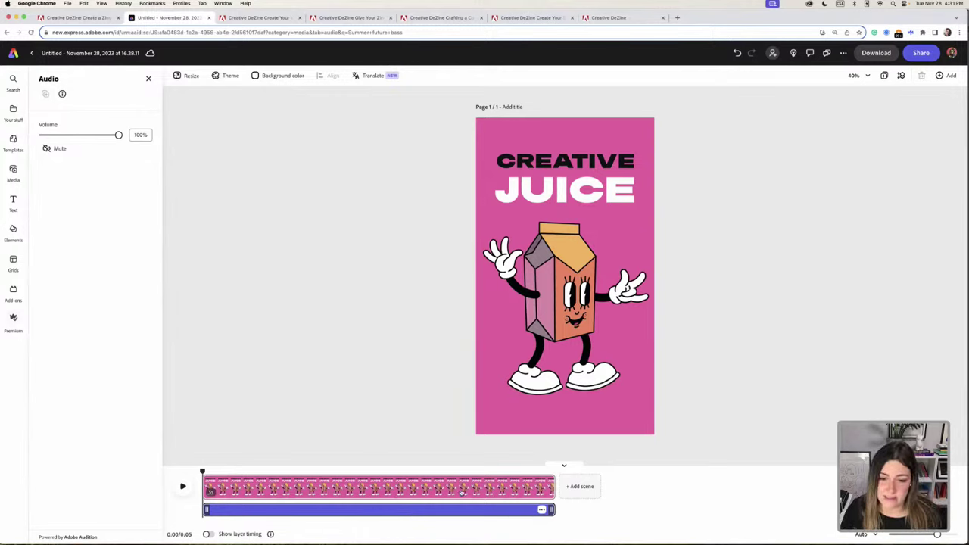
Trim the first scene to 0.2 s and add a new blank scene.
left_click(289, 491)
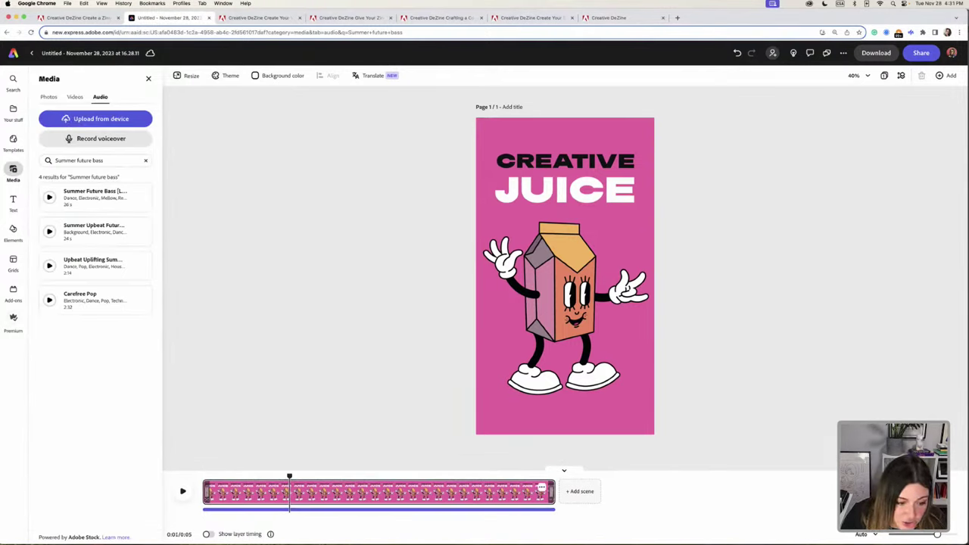
left_click_drag(550, 490, 215, 491)
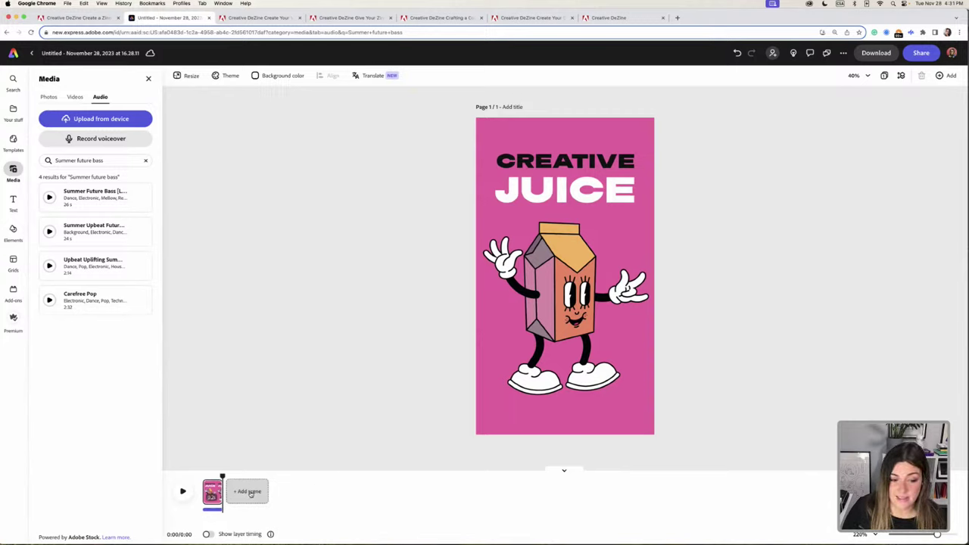
left_click(249, 491)
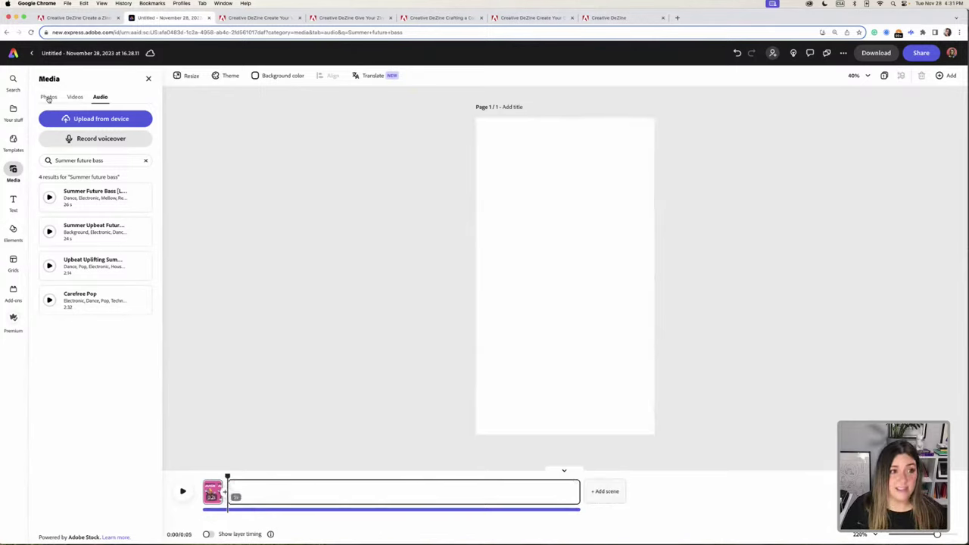
Upload STORIES-CREATIVE JUICE-2-02.png, scale it to fill the page, and trim the scene to 0.5 s.
left_click(48, 97)
left_click(90, 120)
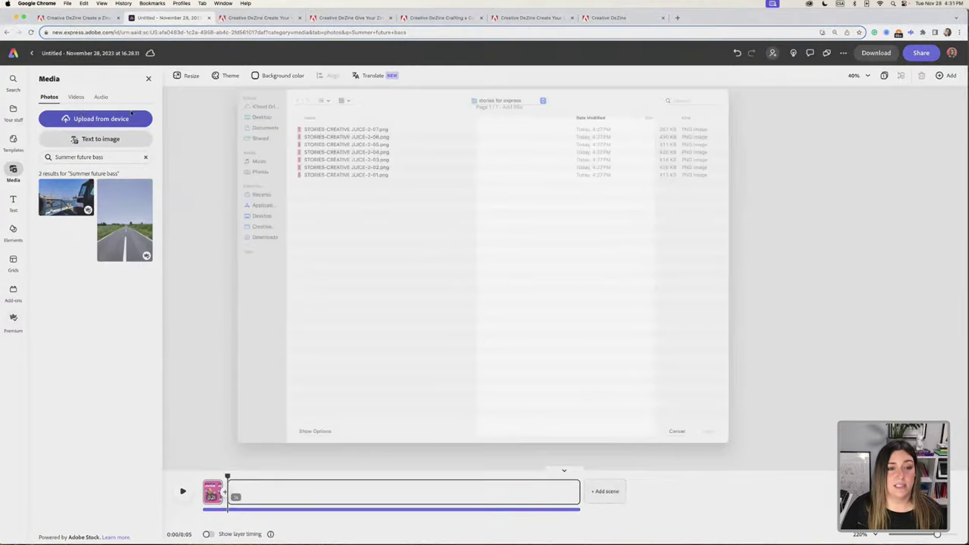
left_click(377, 178)
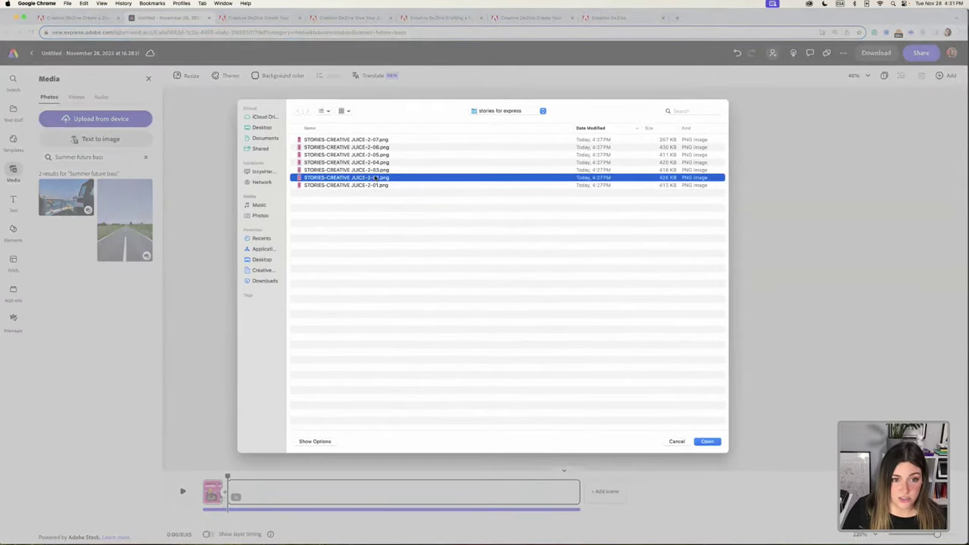
left_click(715, 443)
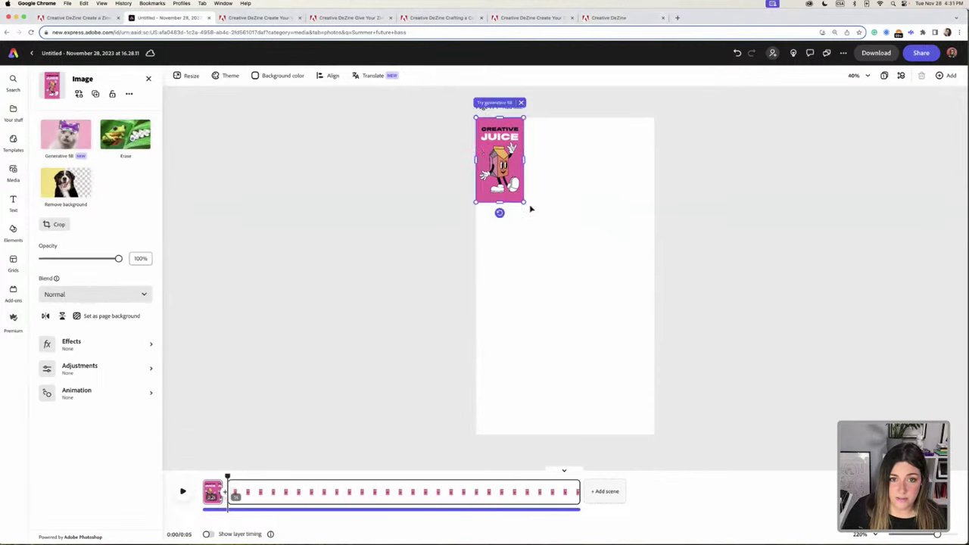
left_click_drag(524, 203, 659, 436)
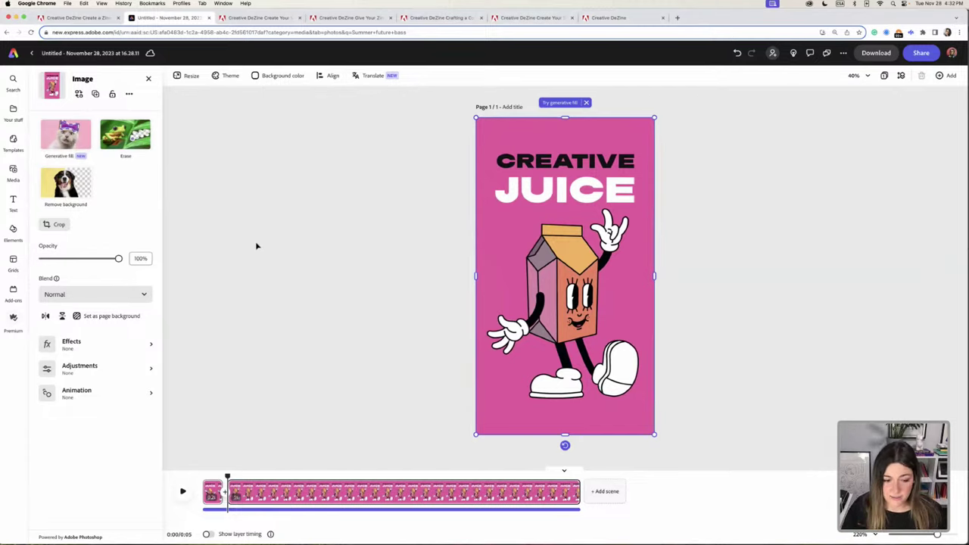
left_click_drag(580, 492, 247, 492)
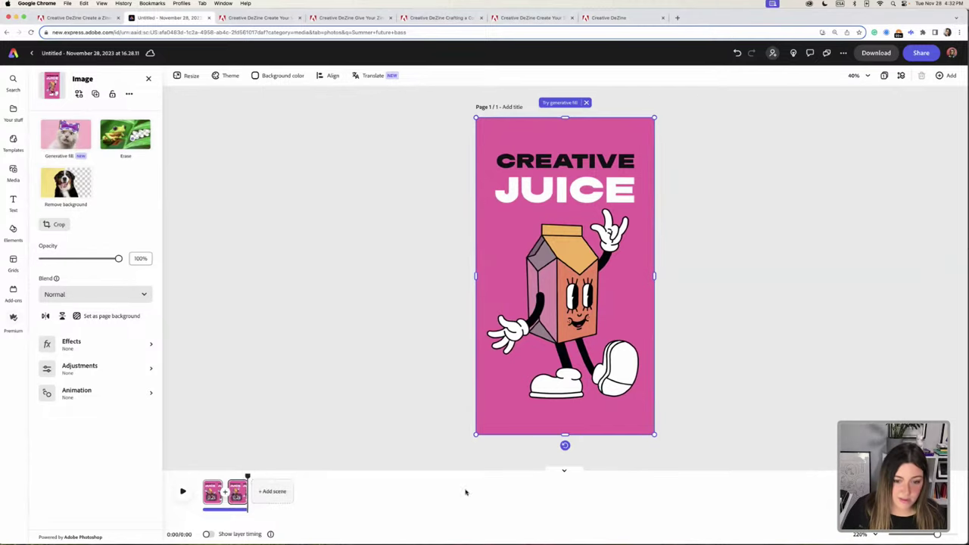
Add a third scene with STORIES-CREATIVE JUICE-2-03.png filling the page, trimmed very short.
left_click(272, 492)
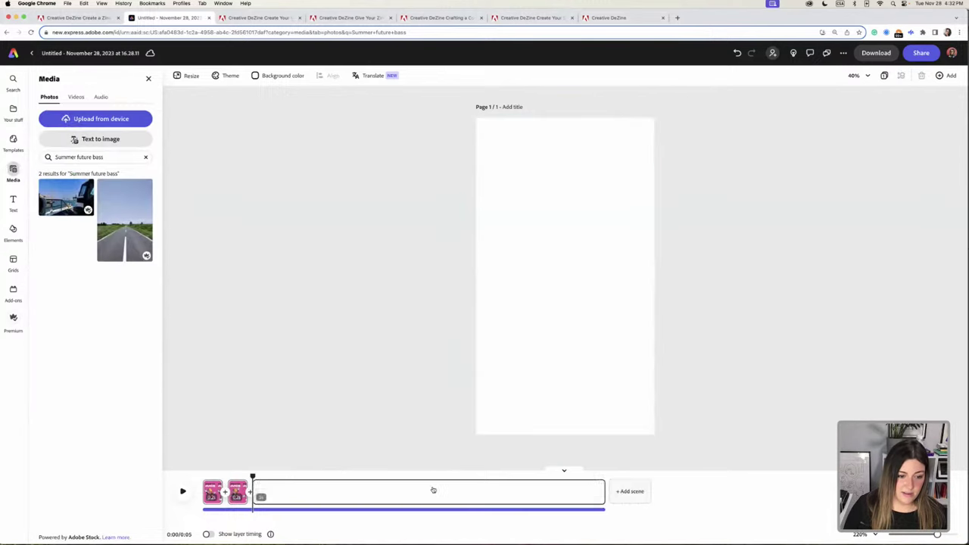
left_click(90, 119)
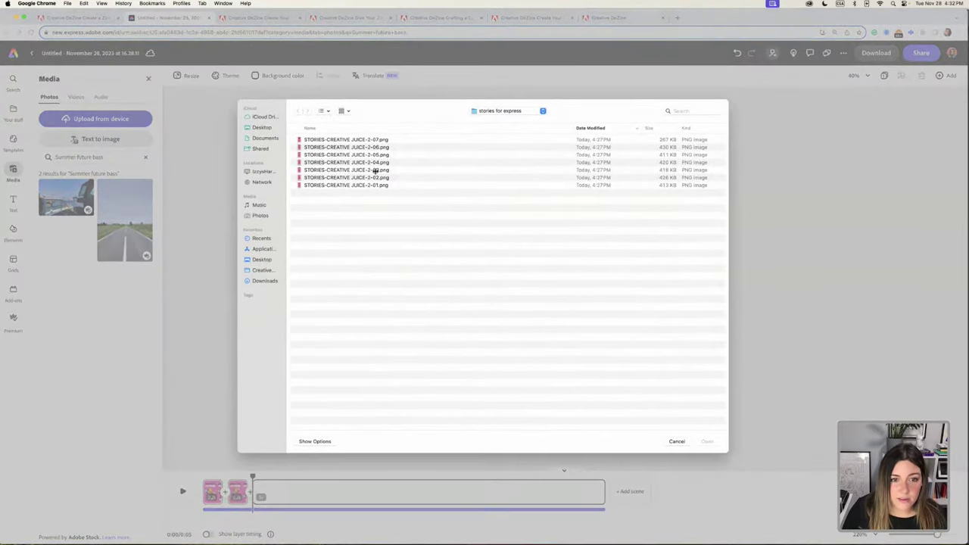
left_click(375, 170)
double_click(375, 170)
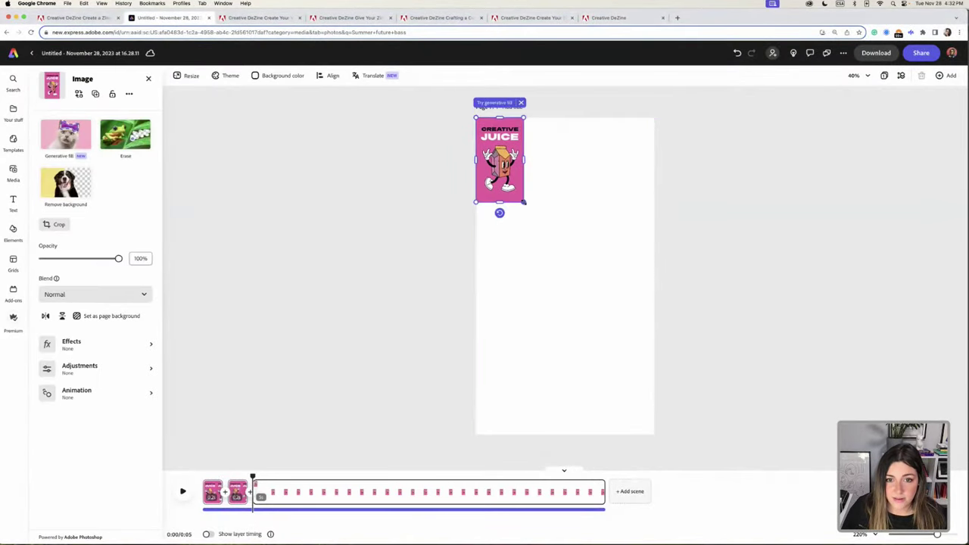
left_click_drag(523, 199, 682, 417)
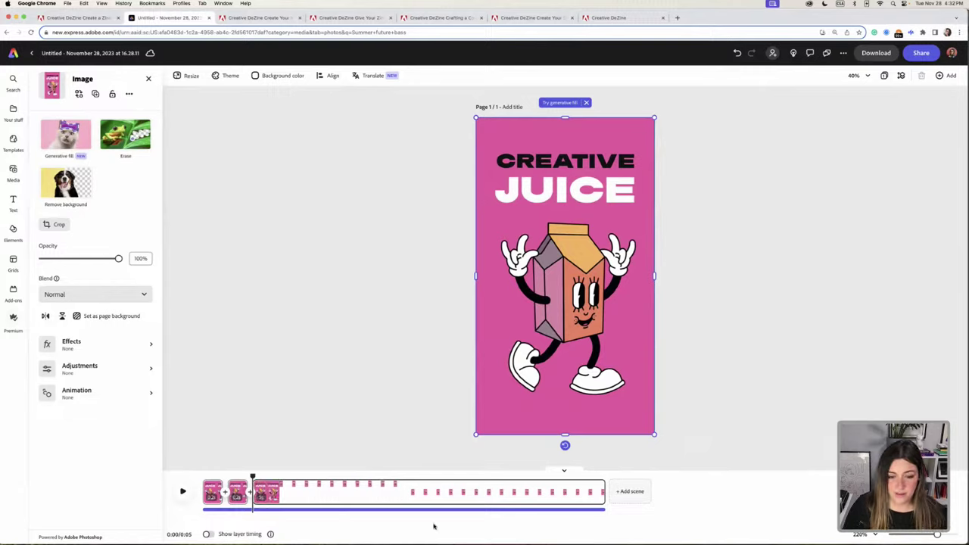
left_click_drag(604, 492, 271, 492)
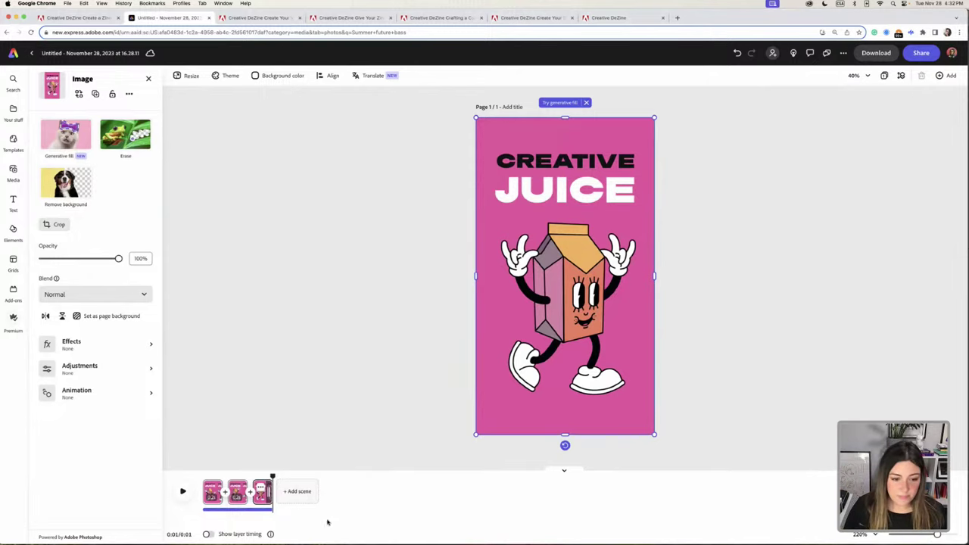
Add a fourth scene with STORIES-CREATIVE JUICE-2-04.png filling the page, trimmed to 0.3 s.
left_click(297, 492)
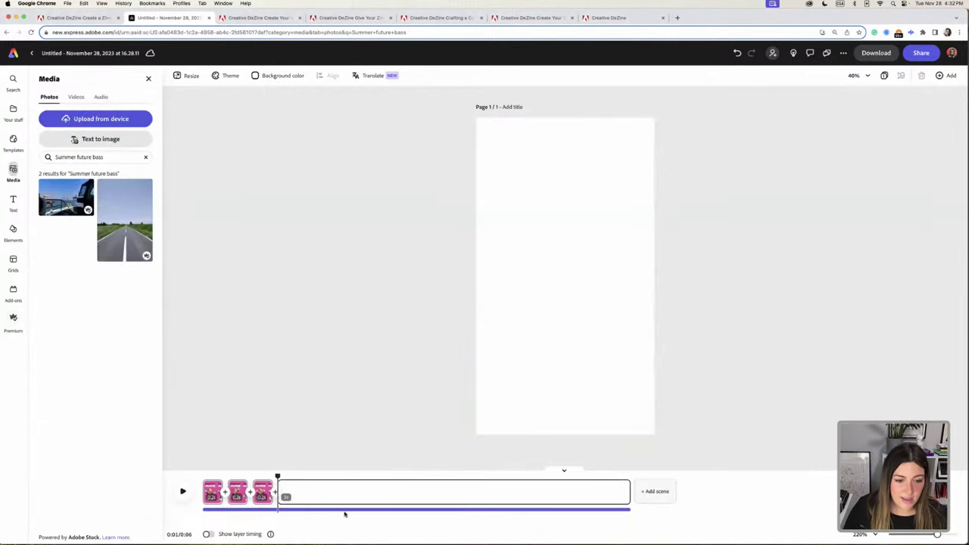
left_click(91, 118)
left_click(378, 163)
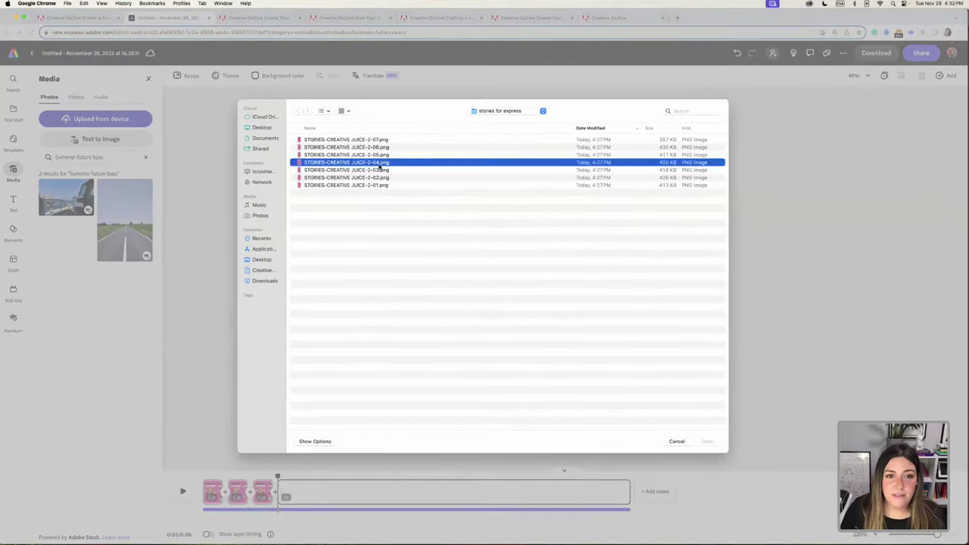
double_click(380, 164)
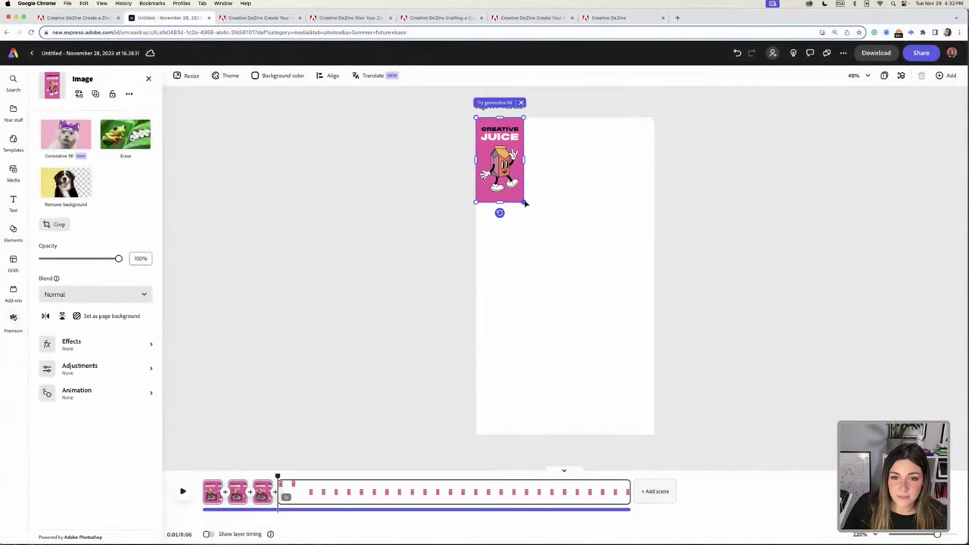
left_click_drag(526, 209, 683, 422)
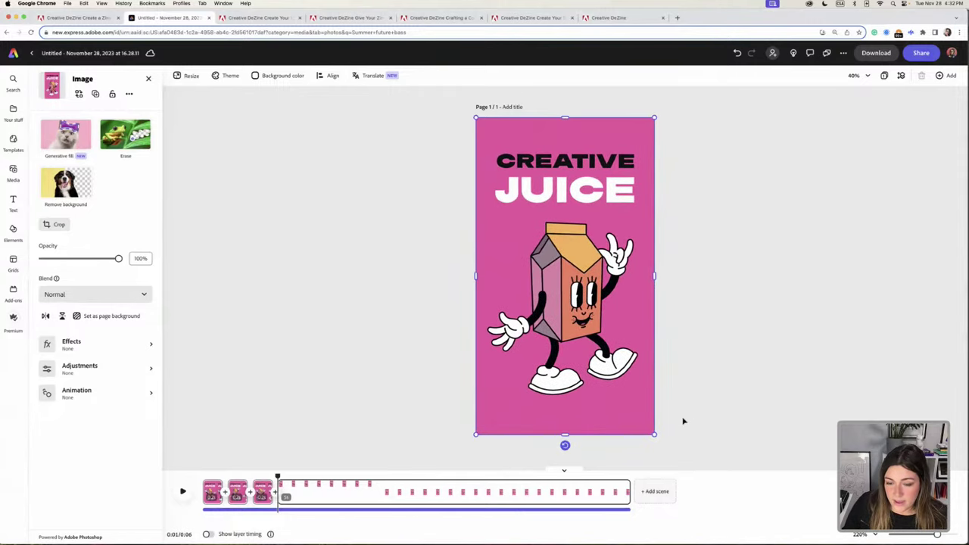
left_click_drag(620, 491, 298, 493)
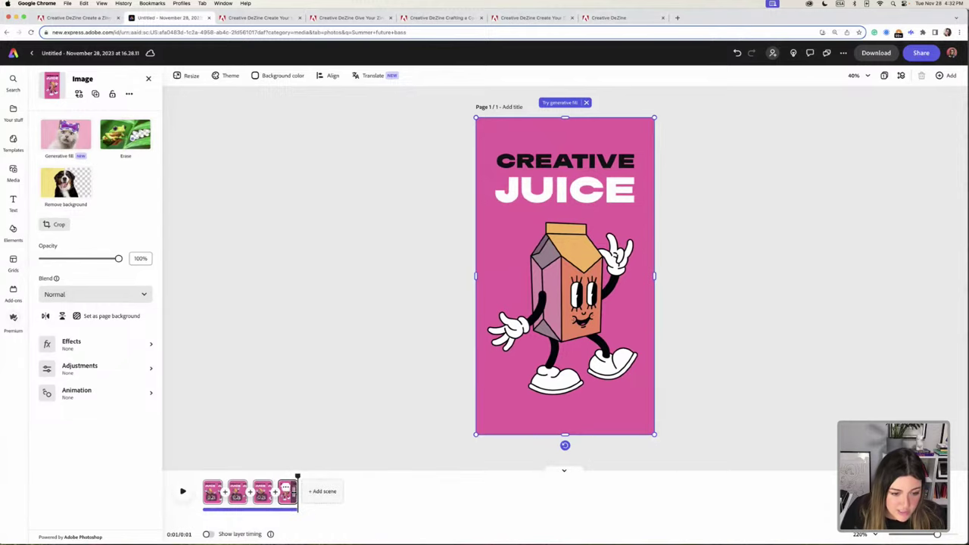
Add a fifth scene with STORIES-CREATIVE JUICE-2-05.png filling the page, trimmed to 0.4 s.
left_click(312, 496)
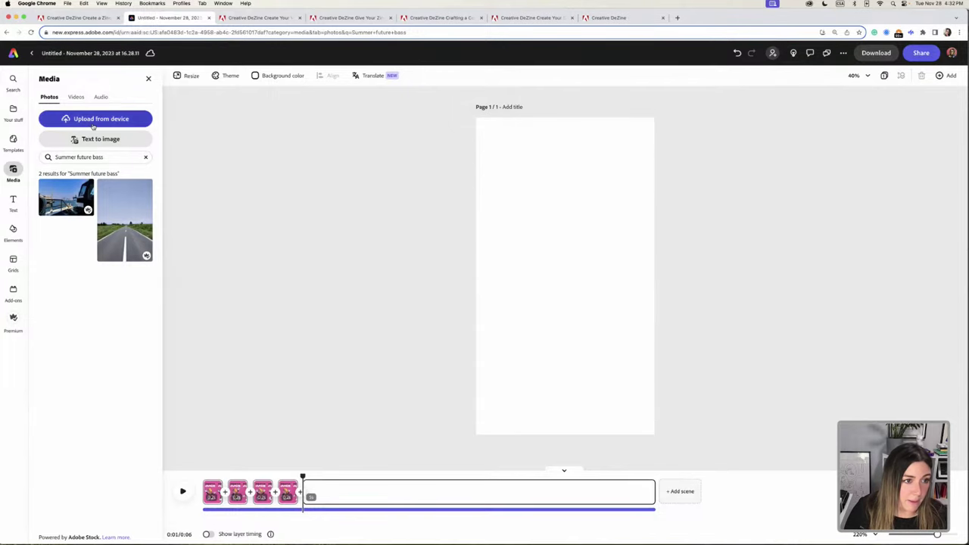
left_click(82, 124)
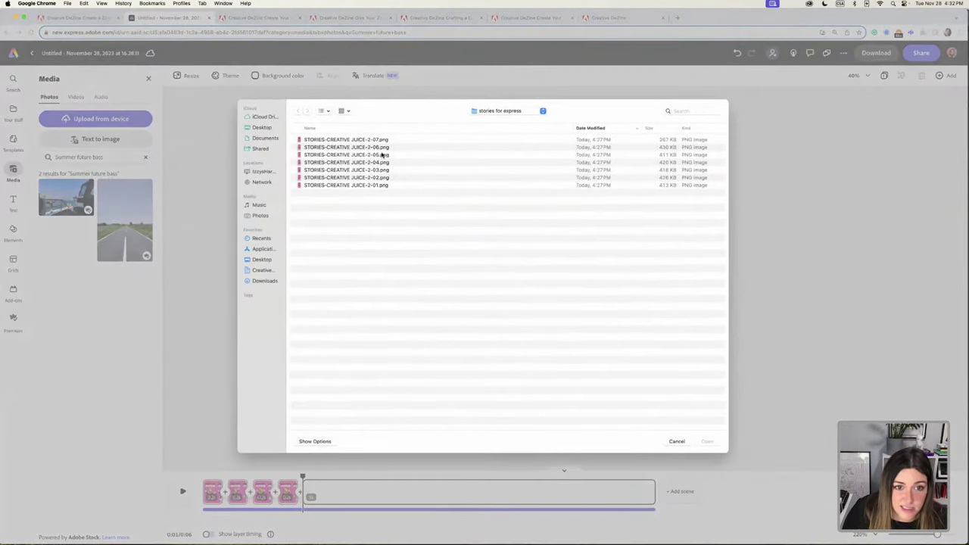
left_click(383, 154)
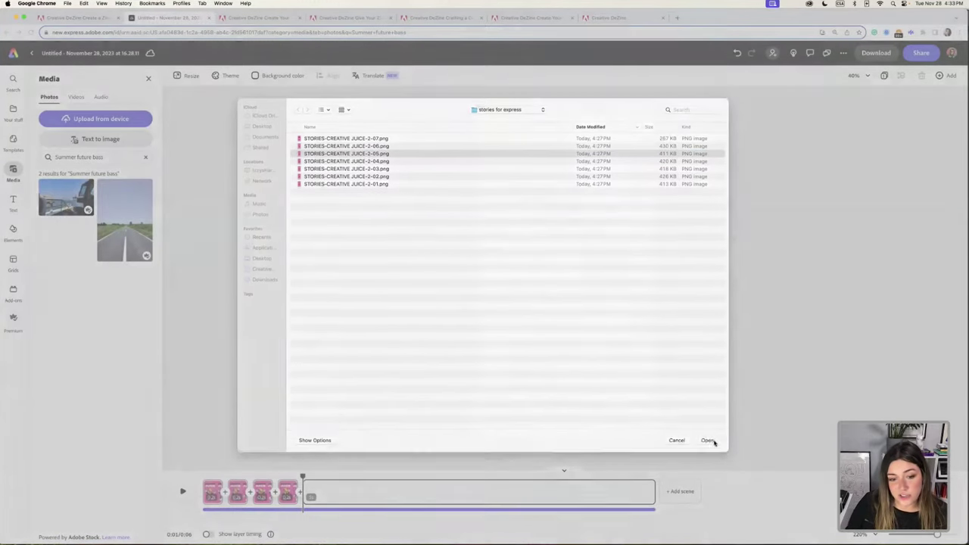
left_click(708, 442)
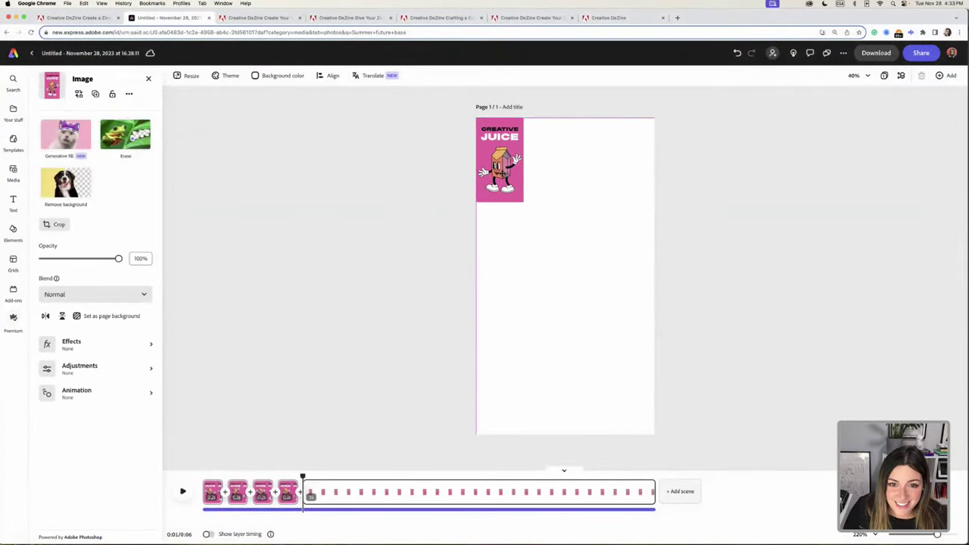
left_click_drag(523, 203, 655, 435)
left_click_drag(652, 493, 322, 492)
Add a sixth scene with STORIES-CREATIVE JUICE-2-06.png enlarged to cover the page.
left_click(341, 493)
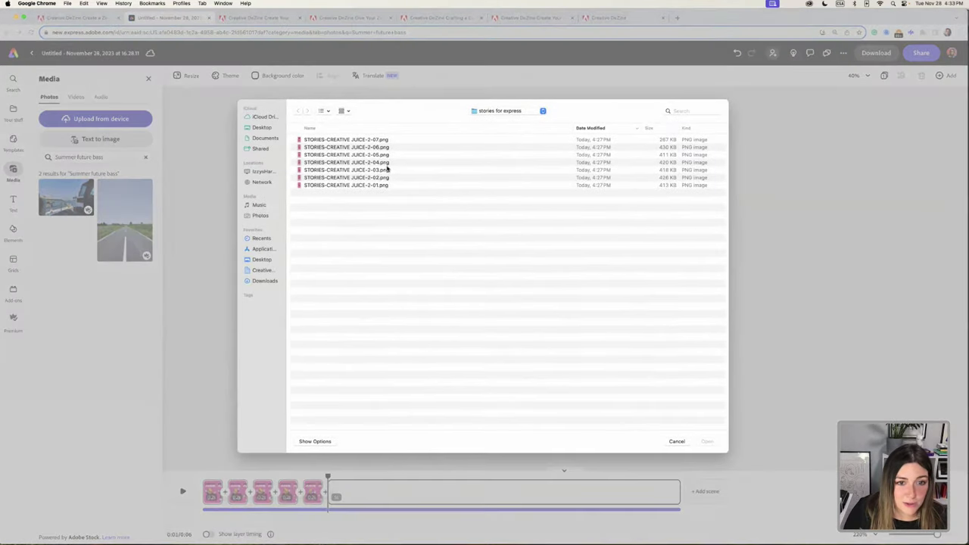
left_click(376, 148)
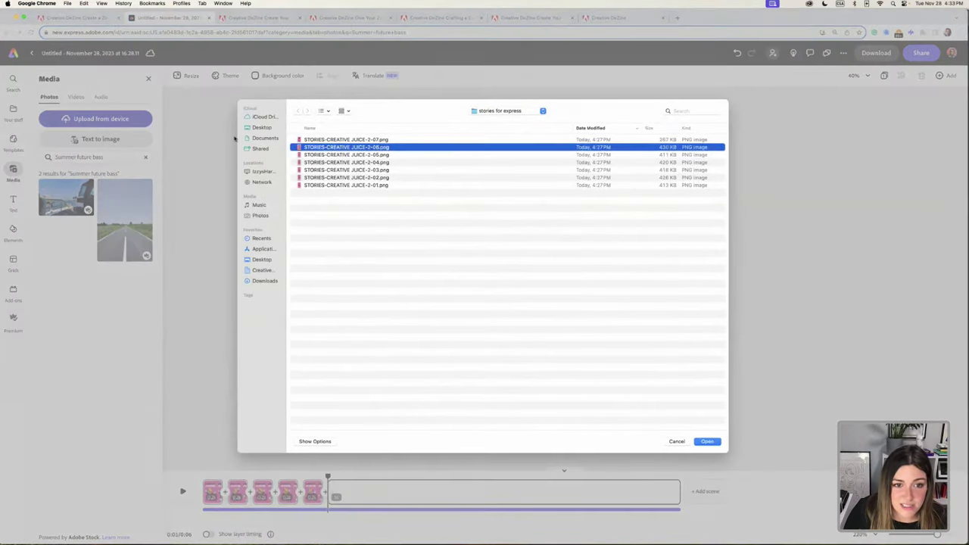
left_click(708, 442)
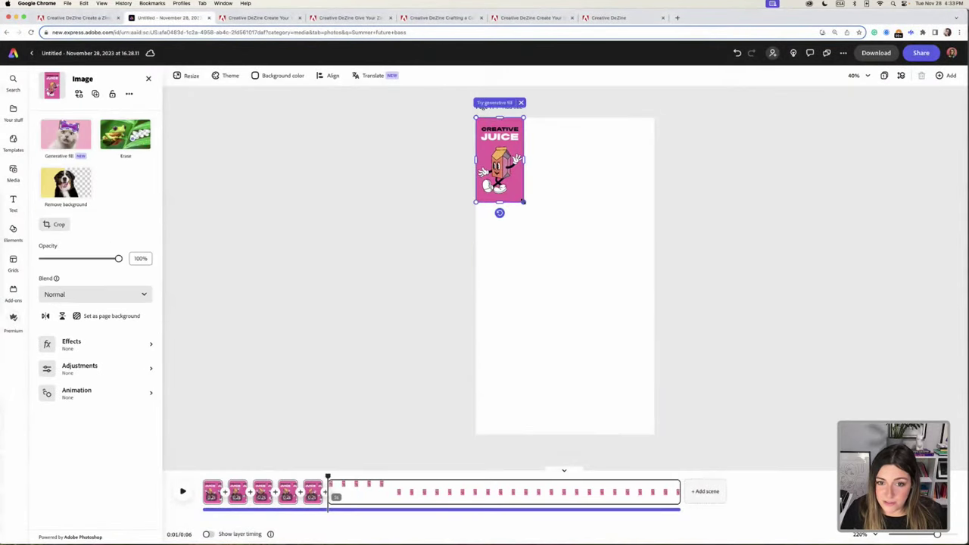
left_click_drag(523, 202, 698, 407)
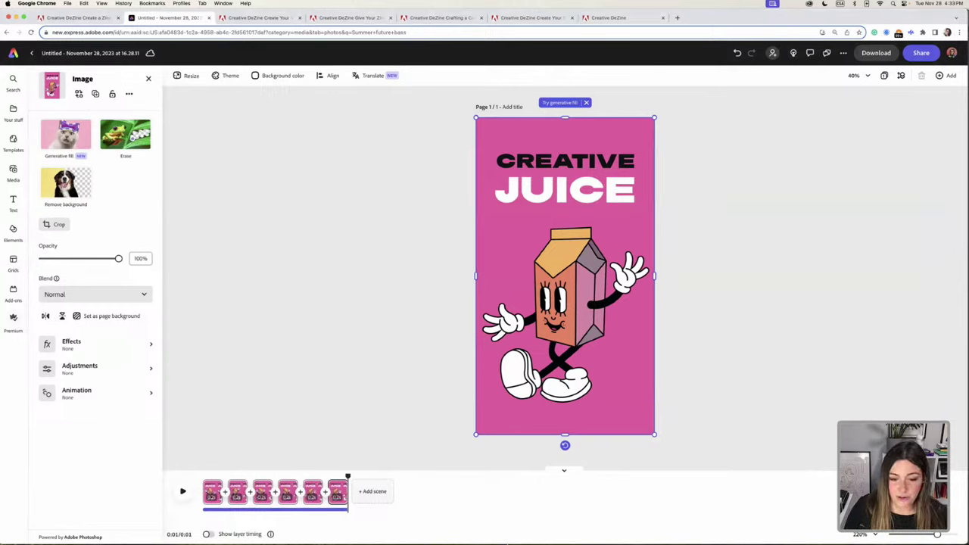
Check the pose artboards in Illustrator, then duplicate the fifth scene in Adobe Express.
left_click(757, 527)
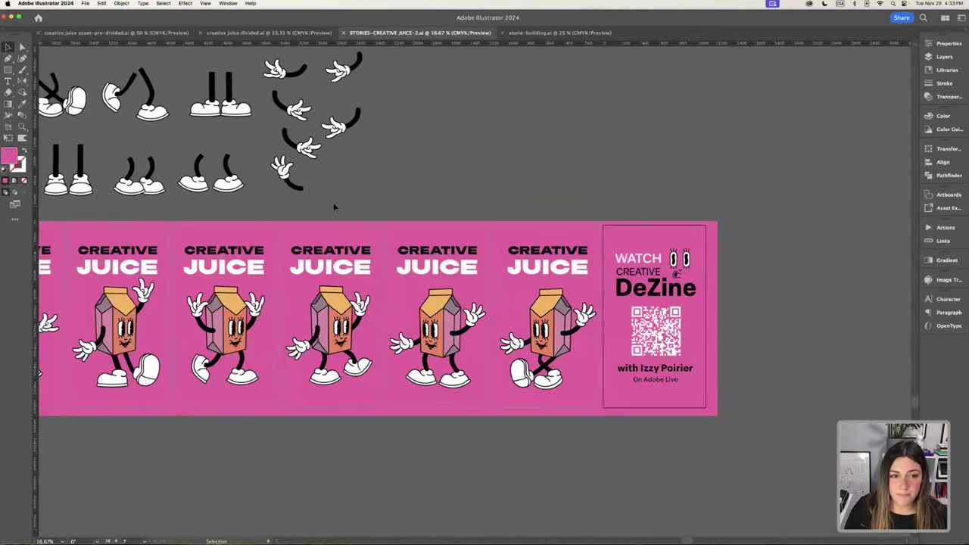
left_click(143, 532)
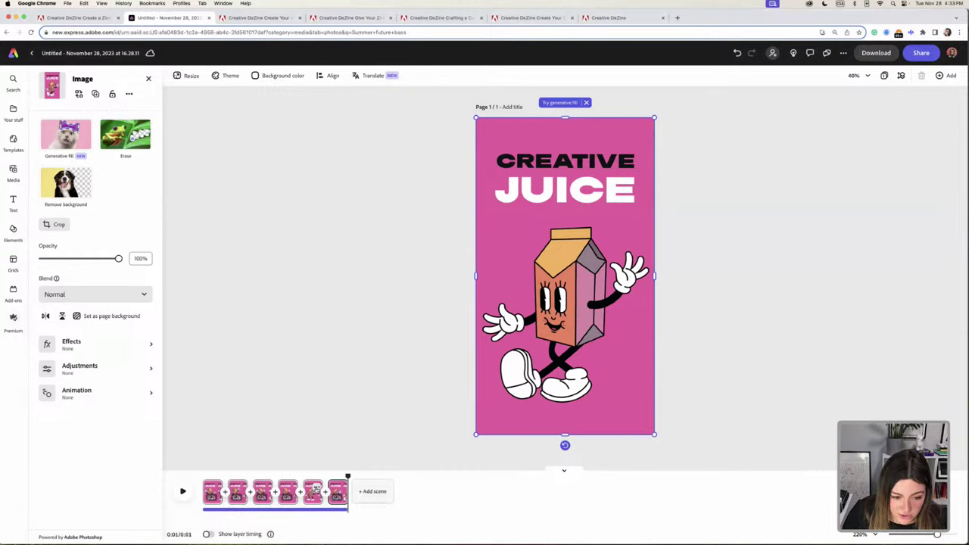
left_click(315, 488)
left_click(318, 430)
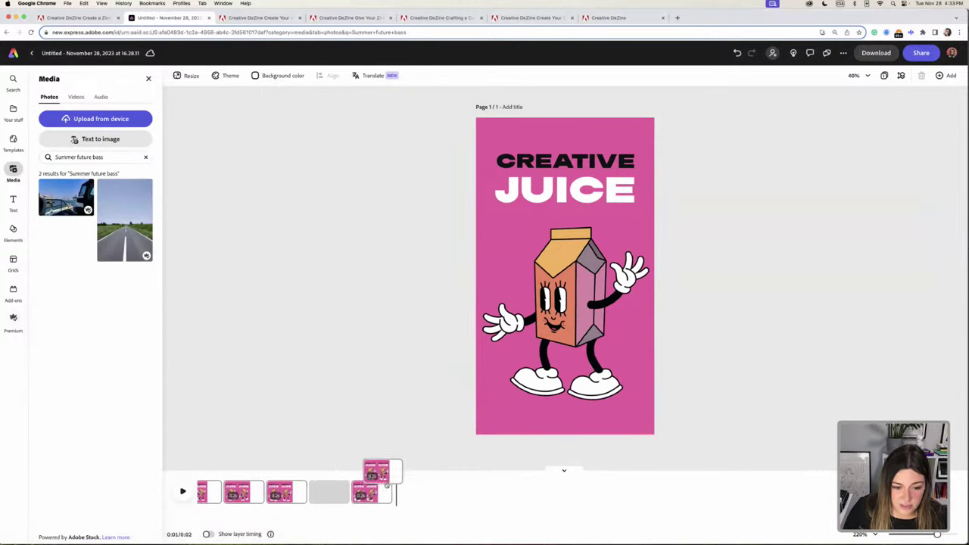
Delete the Summer Future Bass music track from the timeline.
left_click(234, 511)
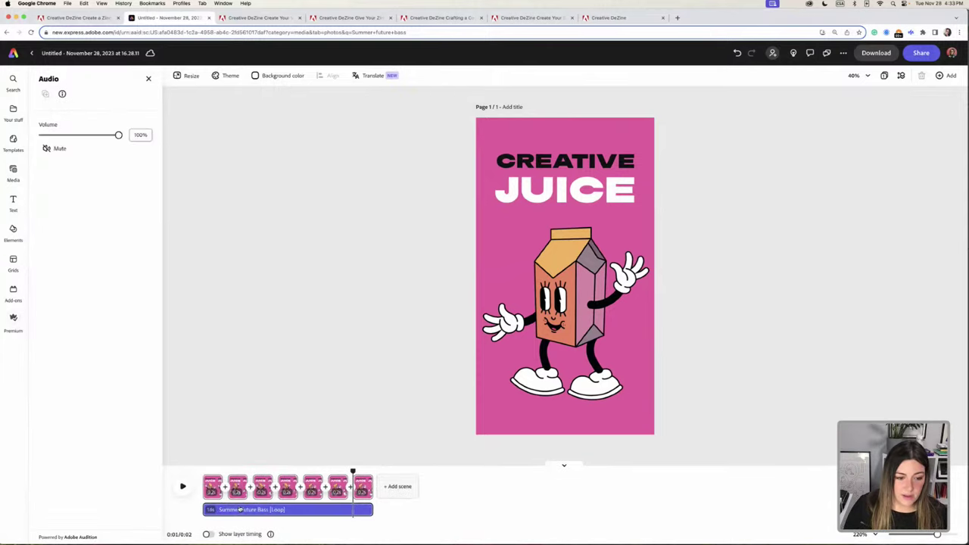
left_click(359, 510)
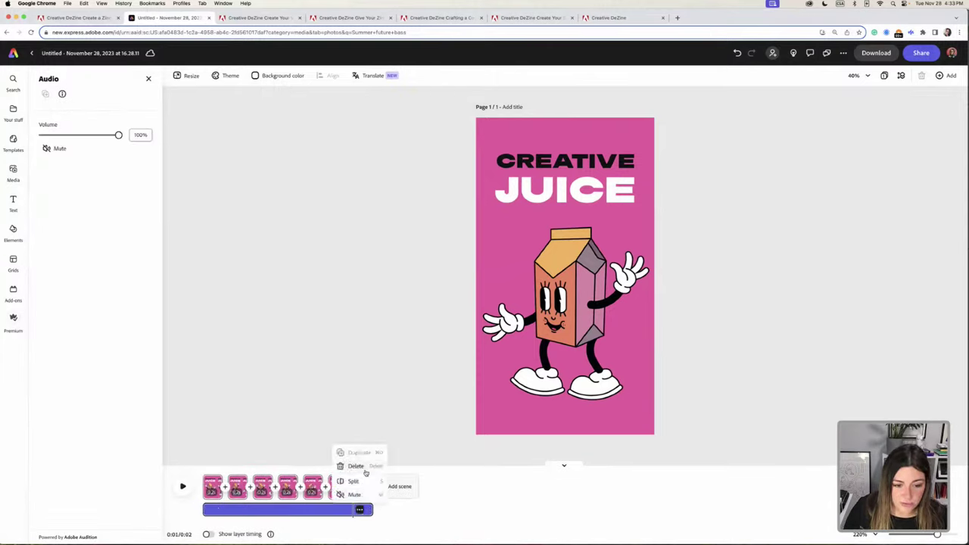
left_click(356, 467)
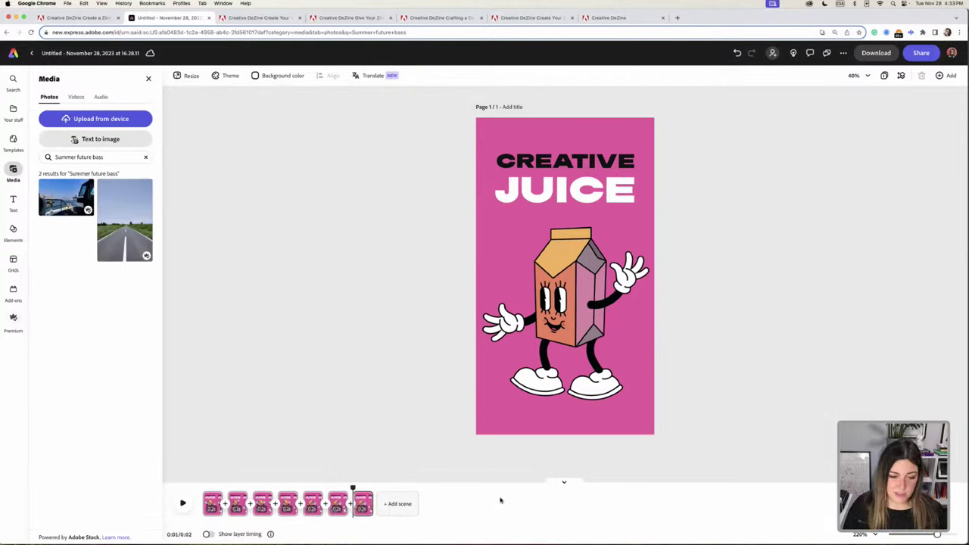
left_click(247, 491)
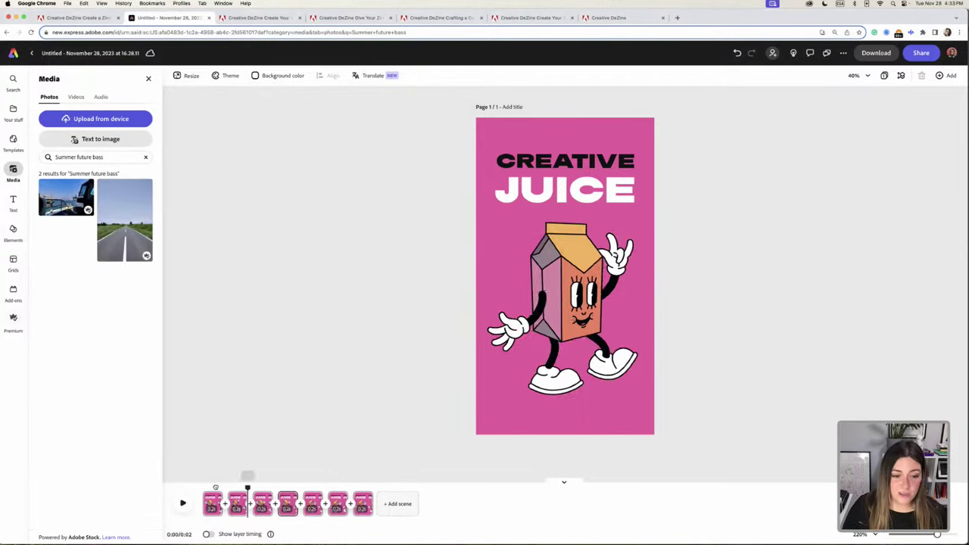
left_click(202, 488)
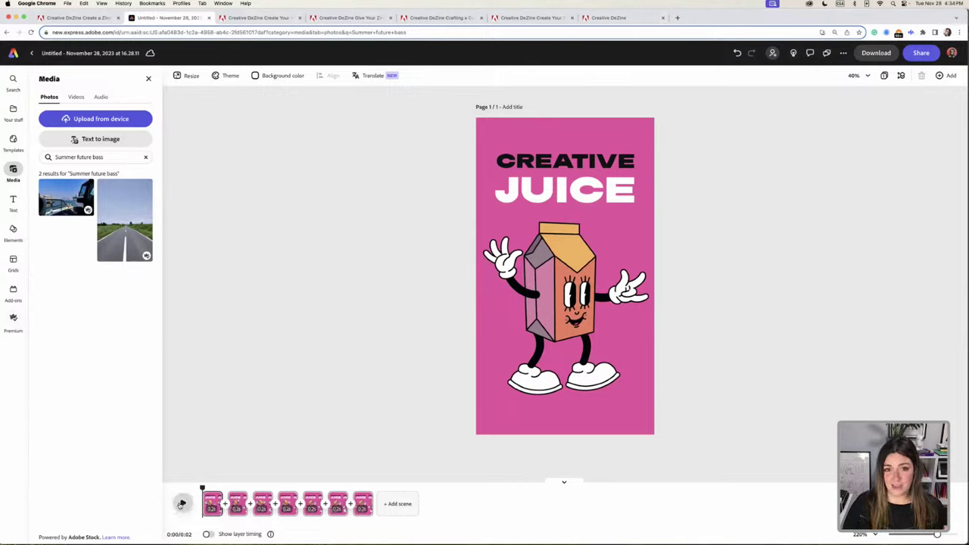
left_click(182, 504)
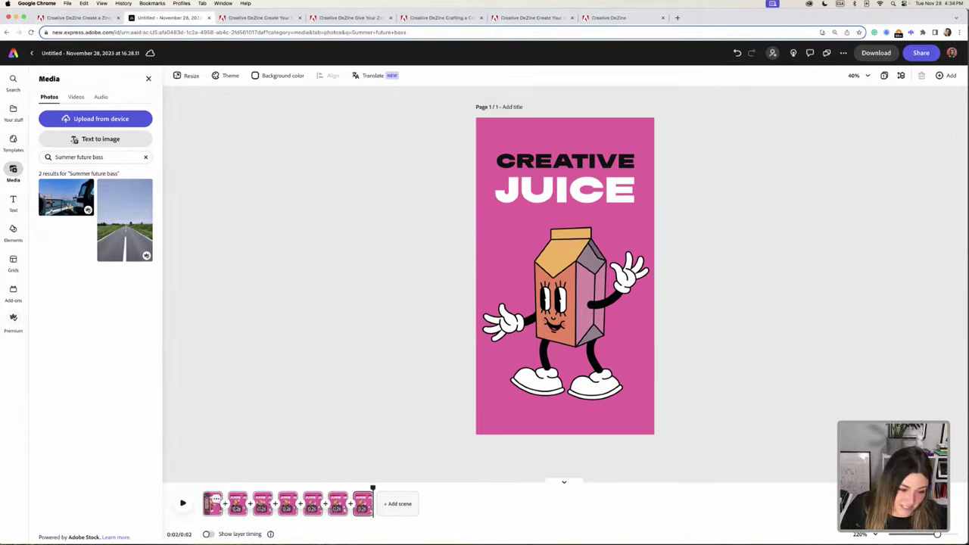
left_click(213, 506)
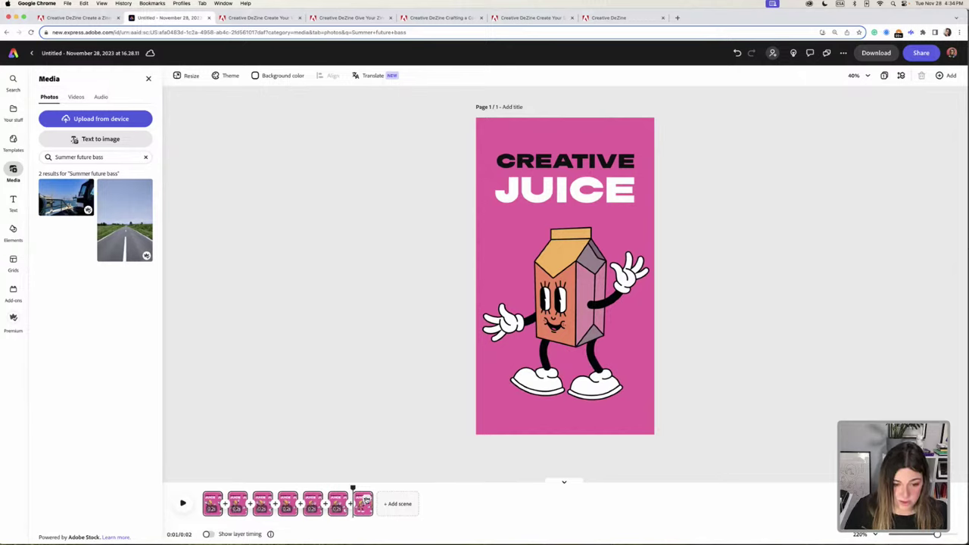
Duplicate the scene sequence and step through every scene to preview the character poses.
left_click(367, 499)
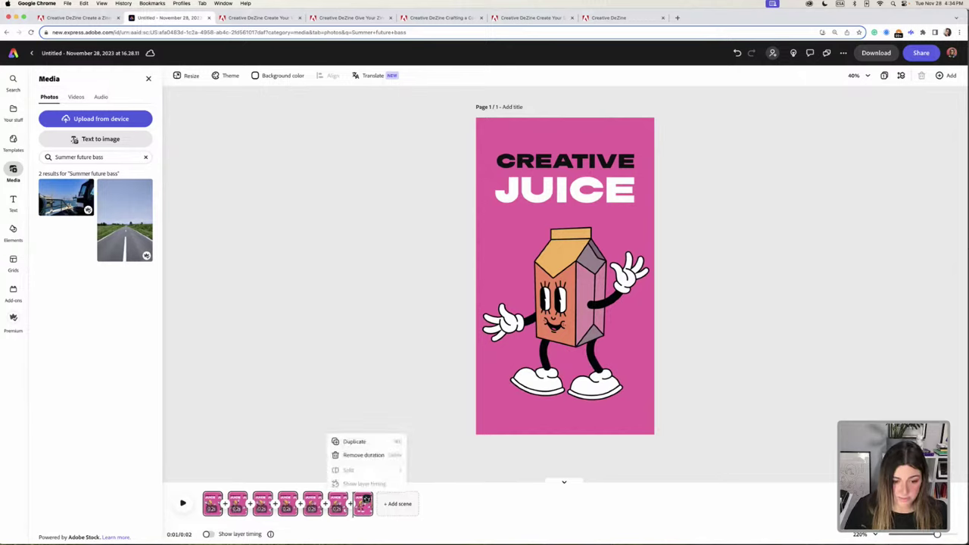
left_click(355, 442)
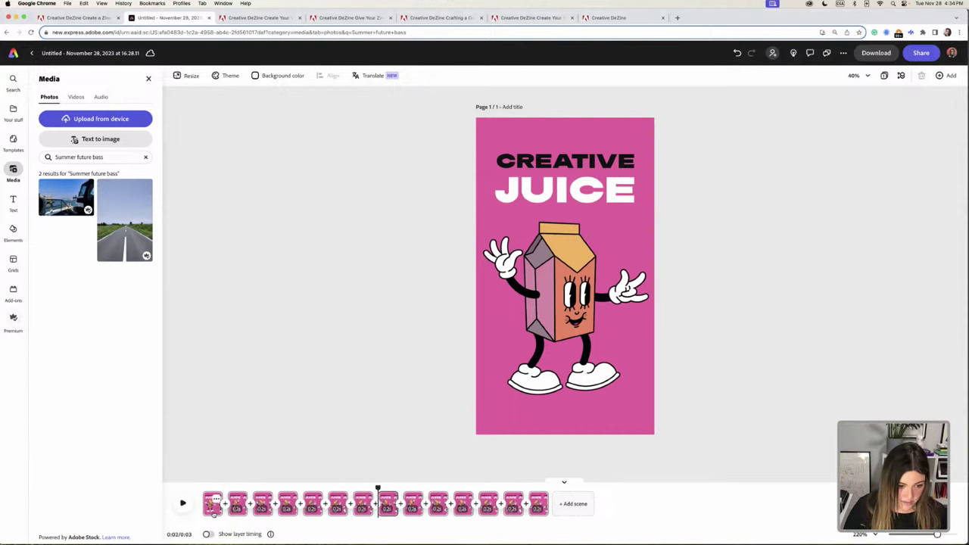
left_click(214, 507)
left_click(236, 508)
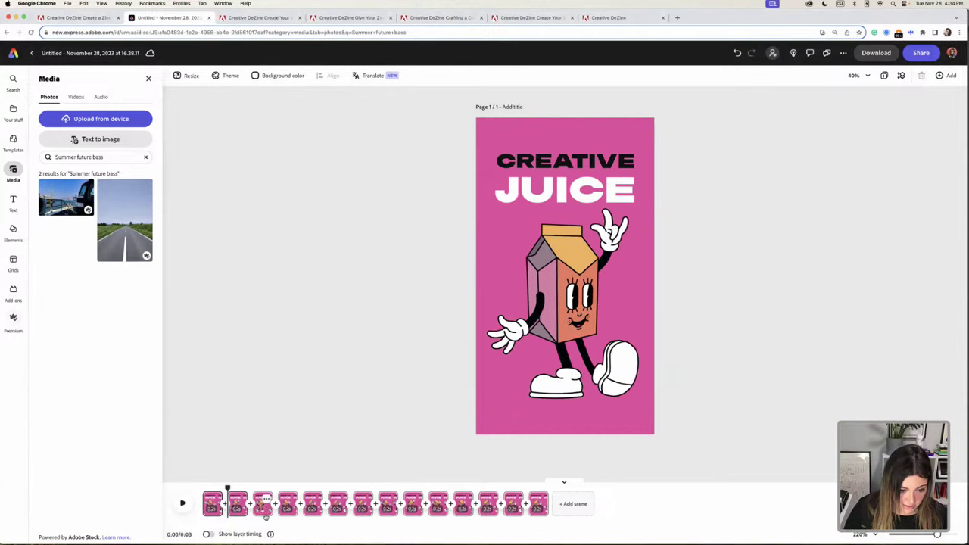
left_click(263, 512)
left_click(288, 512)
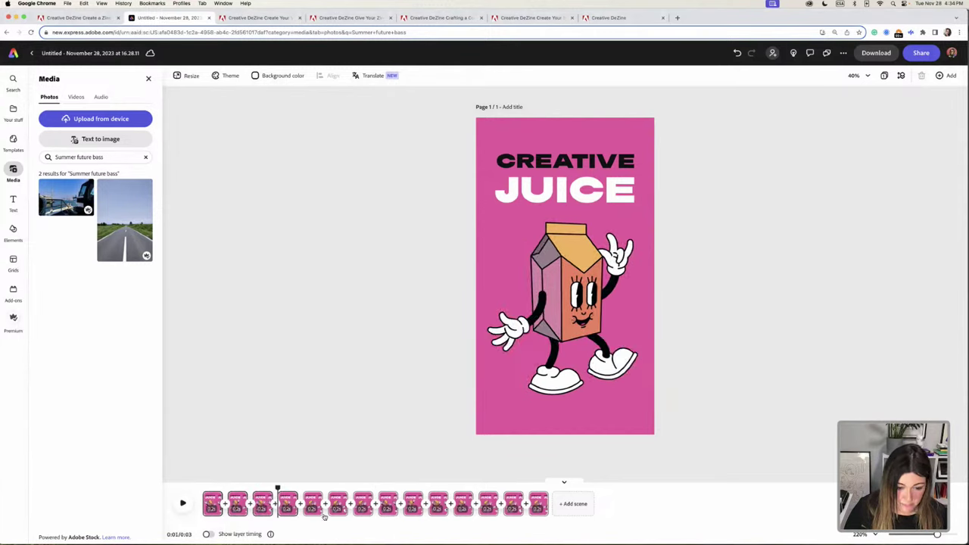
left_click(315, 515)
left_click(339, 515)
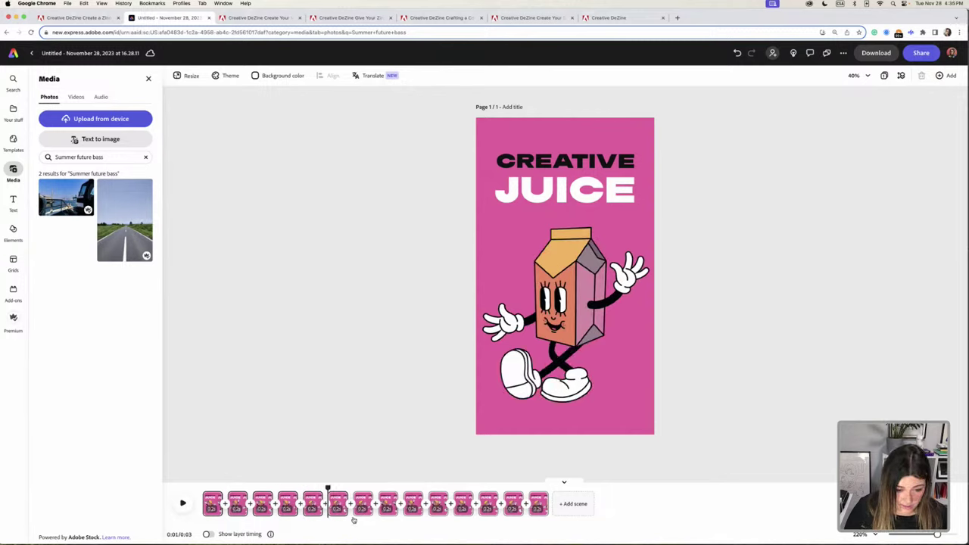
left_click(364, 519)
left_click(388, 515)
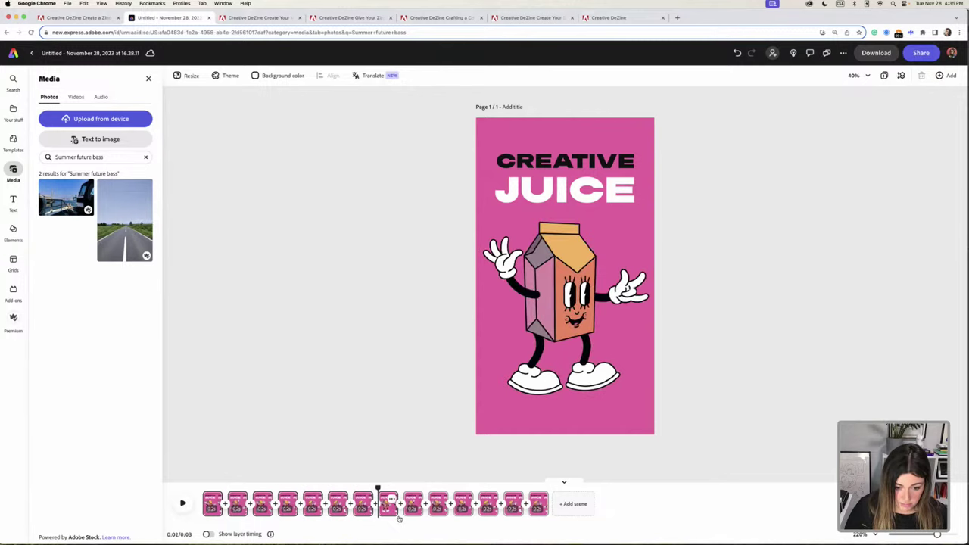
left_click(413, 515)
left_click(438, 515)
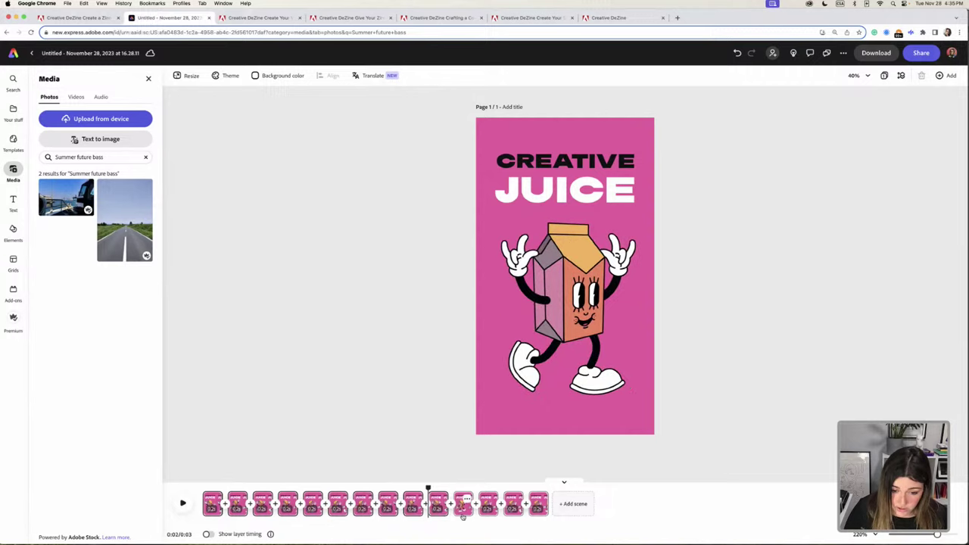
left_click(463, 515)
left_click(488, 515)
left_click(514, 516)
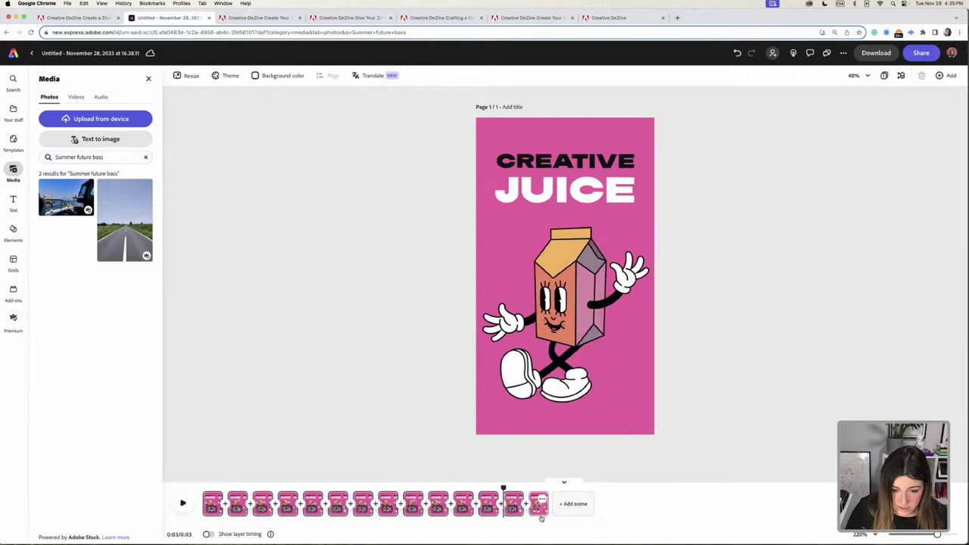
left_click(540, 516)
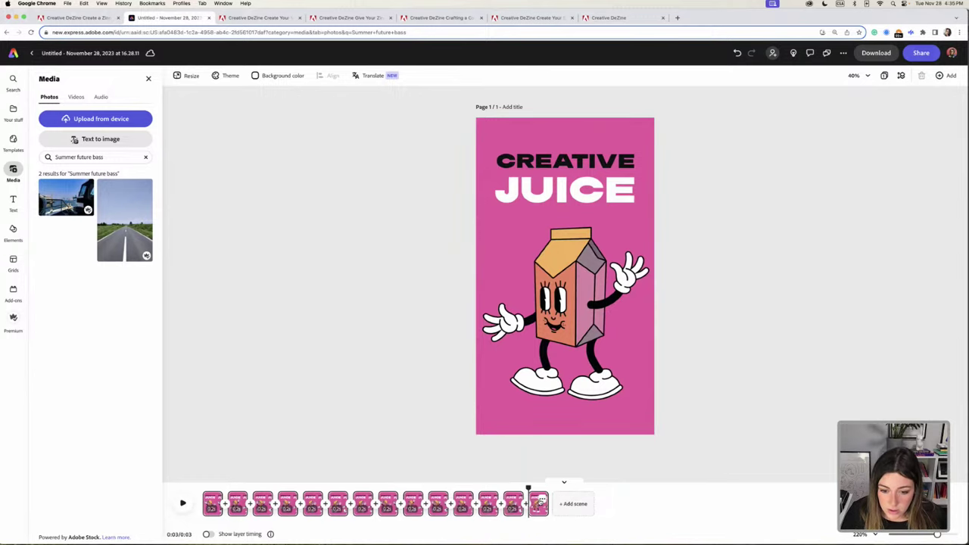
Duplicate the scenes again to reach 0:06 and play the story from the start.
left_click(542, 500)
left_click(536, 446)
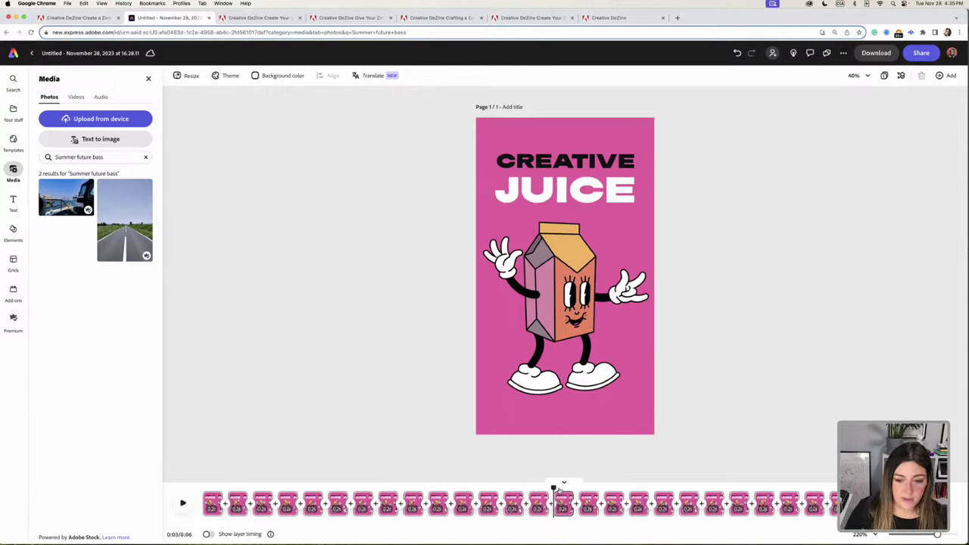
left_click_drag(555, 488, 202, 487)
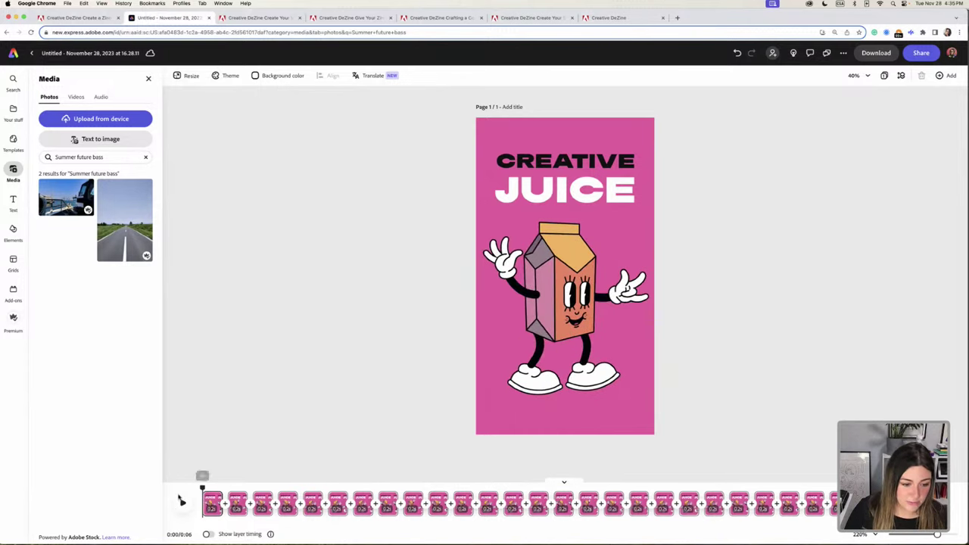
left_click(182, 504)
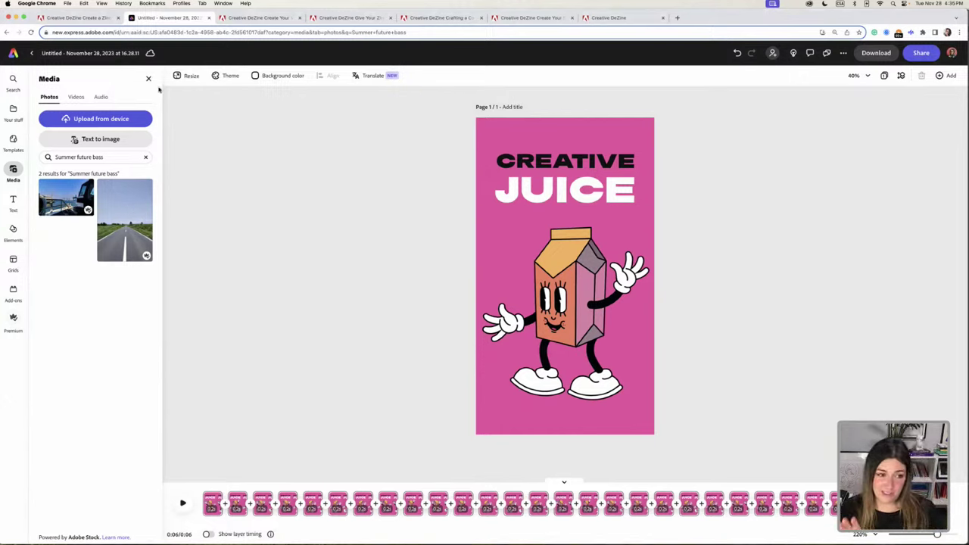
Open the Creative Juice library from Your stuff > Brands & Libraries.
left_click(13, 113)
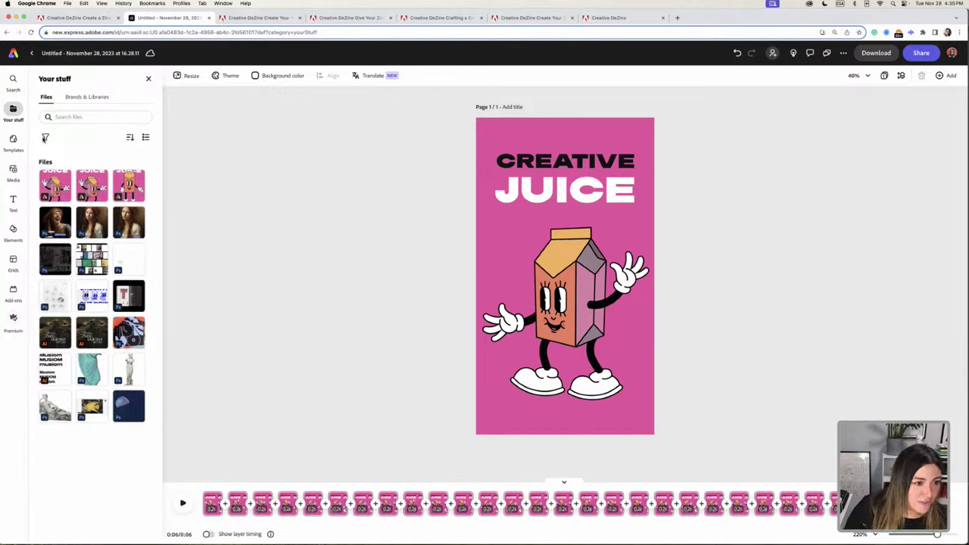
left_click(73, 97)
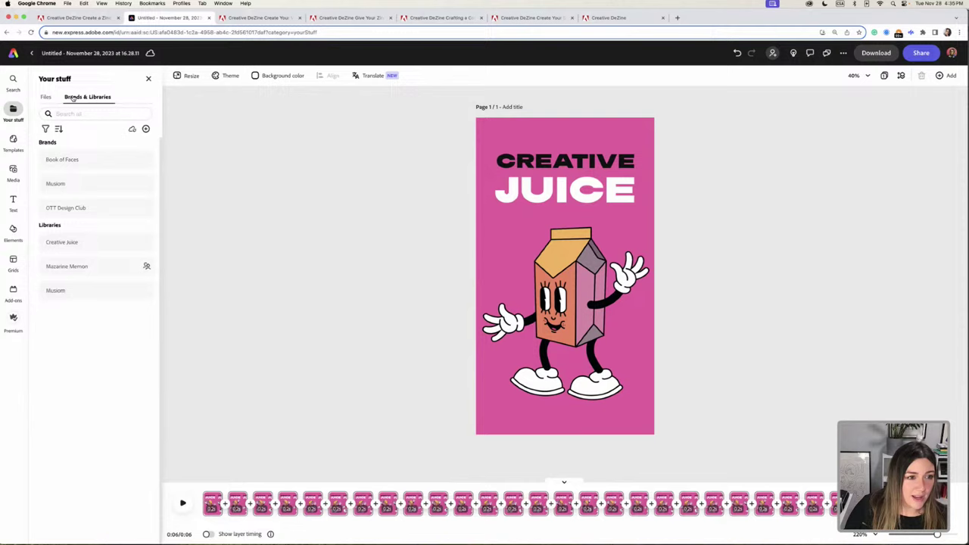
left_click(82, 247)
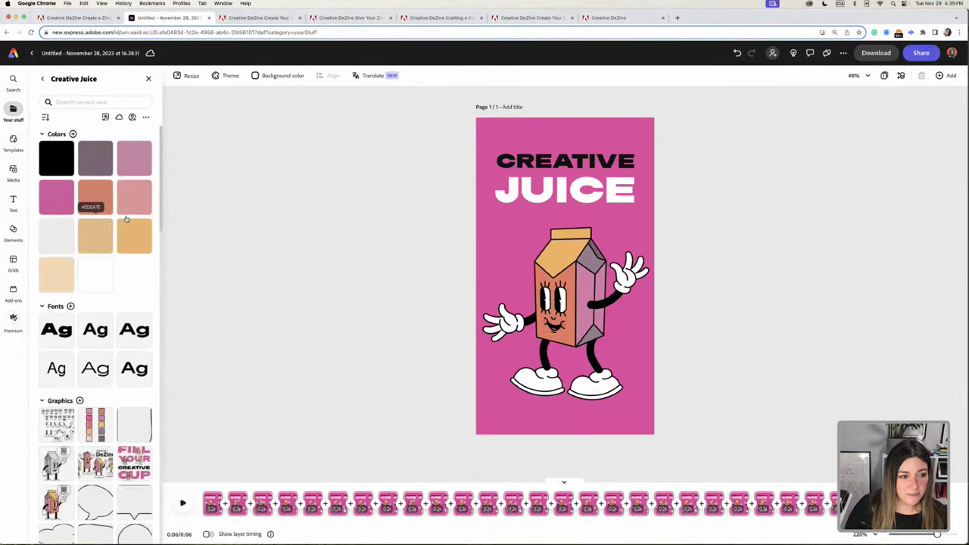
scroll(60, 327, "down", 5)
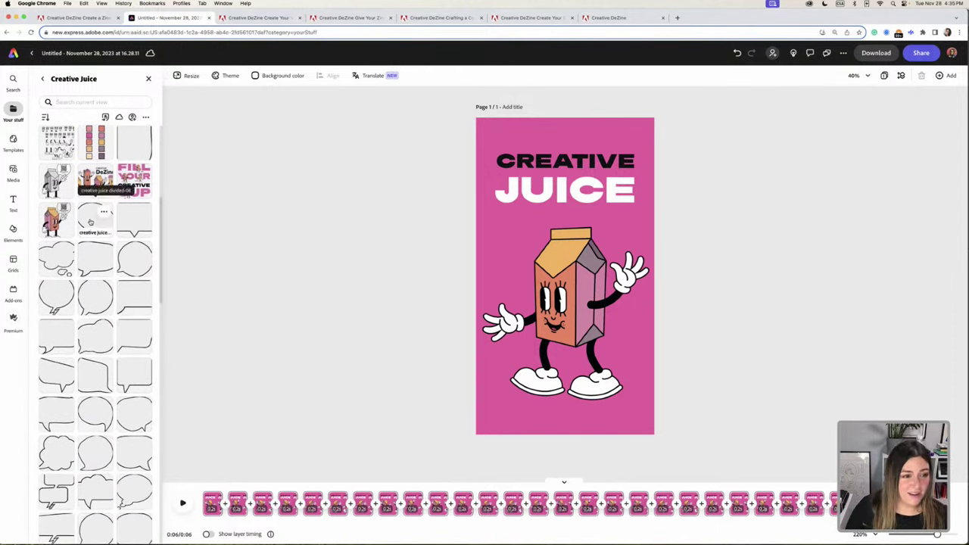
Place a speech bubble above the character, enlarge it, then delete it.
left_click_drag(92, 227, 560, 208)
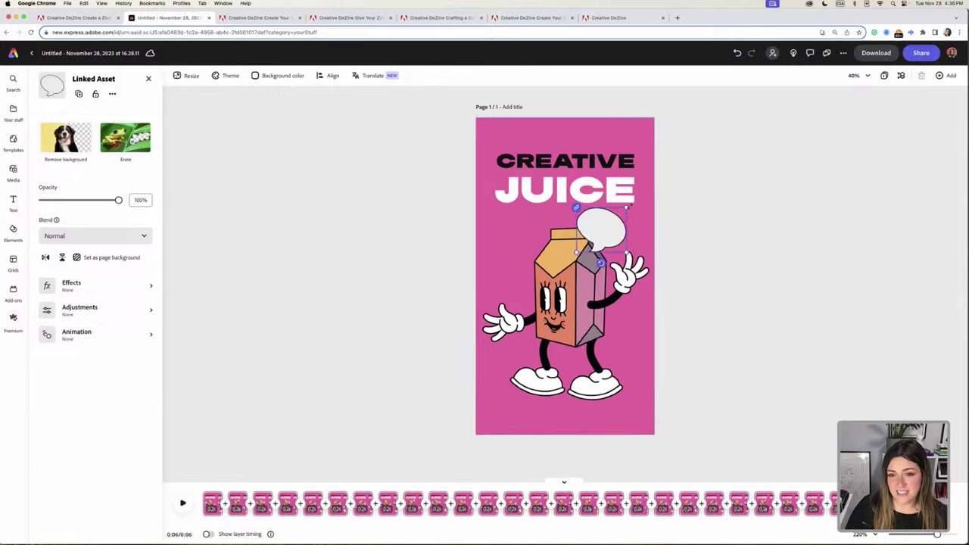
left_click_drag(627, 206, 616, 229)
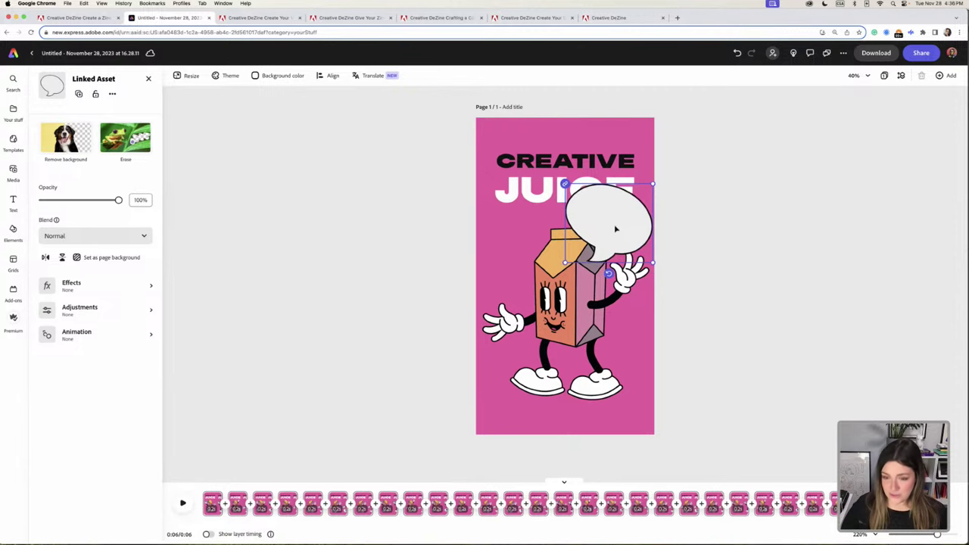
key("Delete")
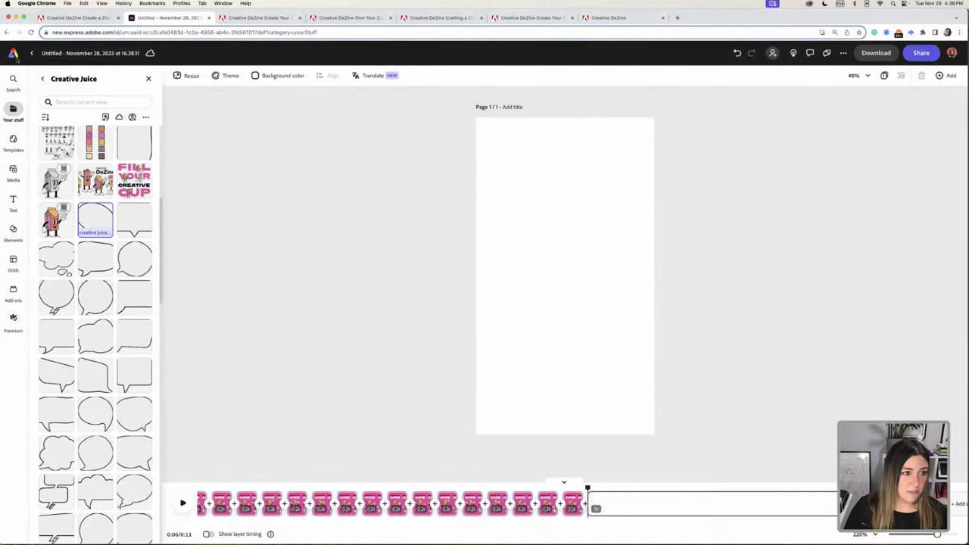
Upload STORIES-CREATIVE JUICE-2-07.png into the last scene and scale it to fill the page.
left_click(13, 171)
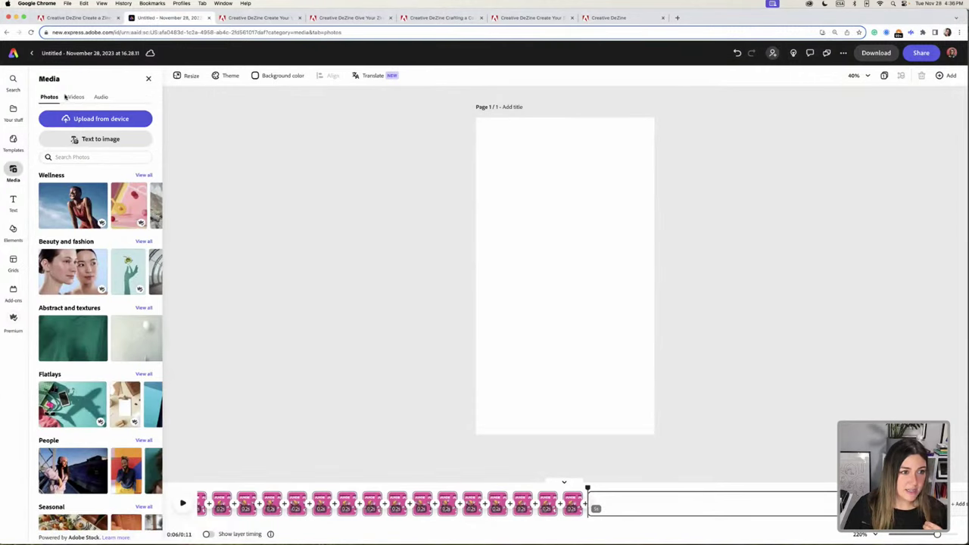
left_click(101, 118)
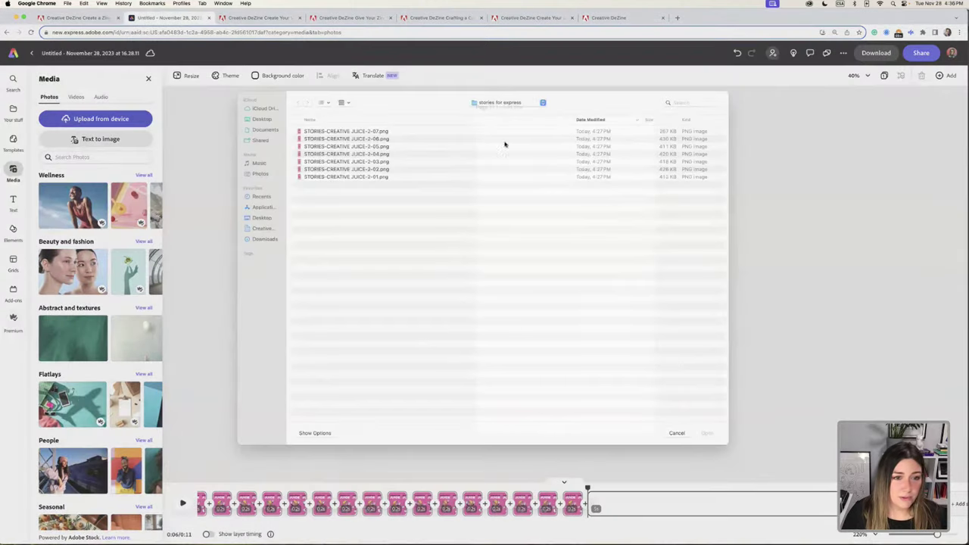
left_click(370, 140)
left_click(708, 441)
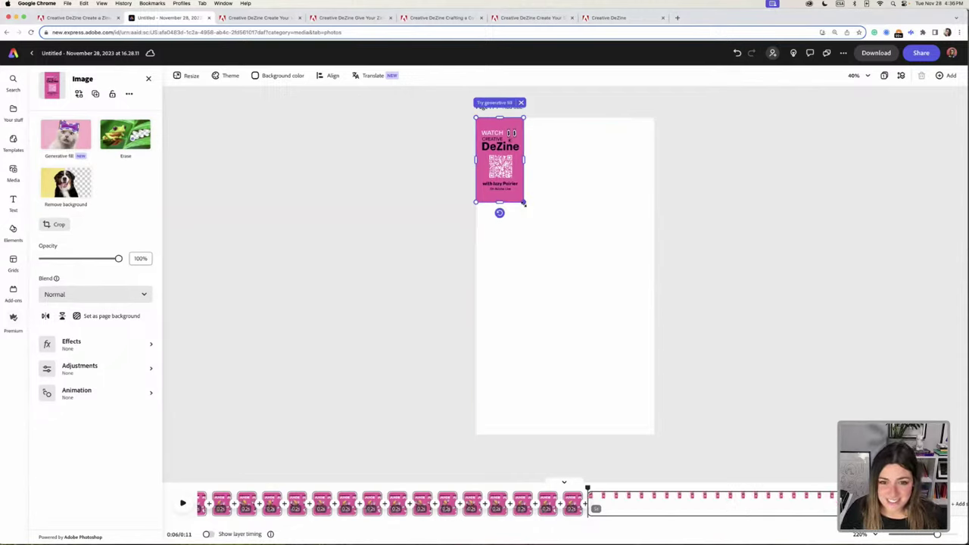
left_click_drag(524, 202, 654, 433)
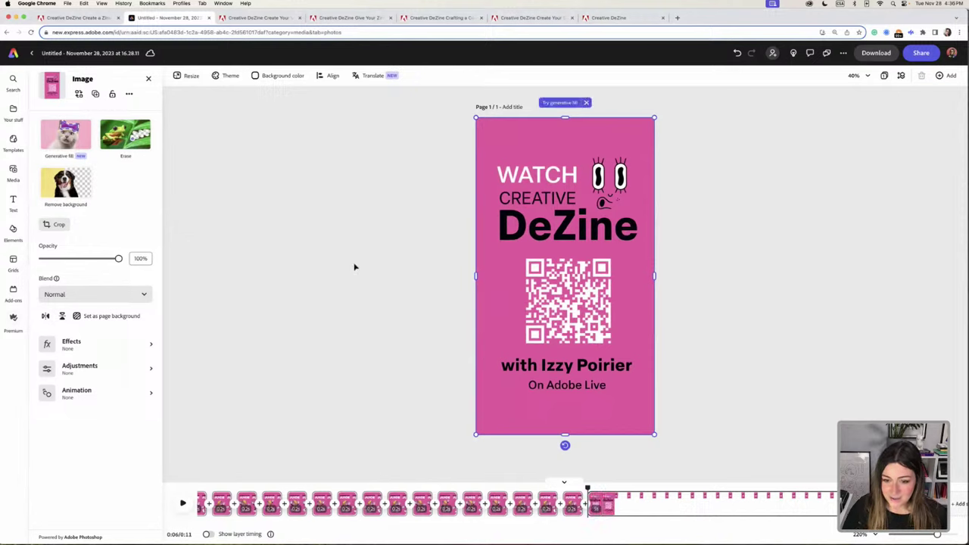
Shorten the end scene to 2.7 seconds and play the story from the start.
left_click_drag(838, 504, 782, 515)
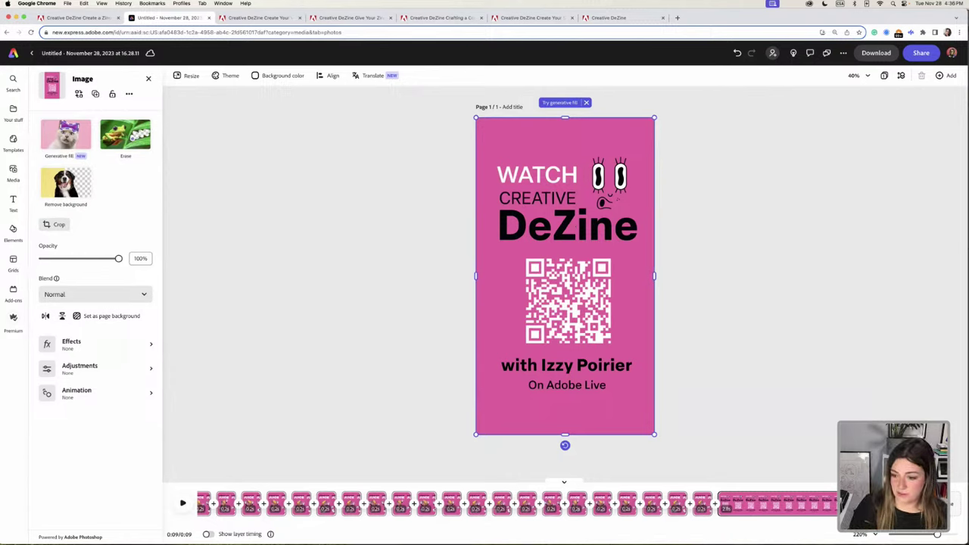
left_click(182, 503)
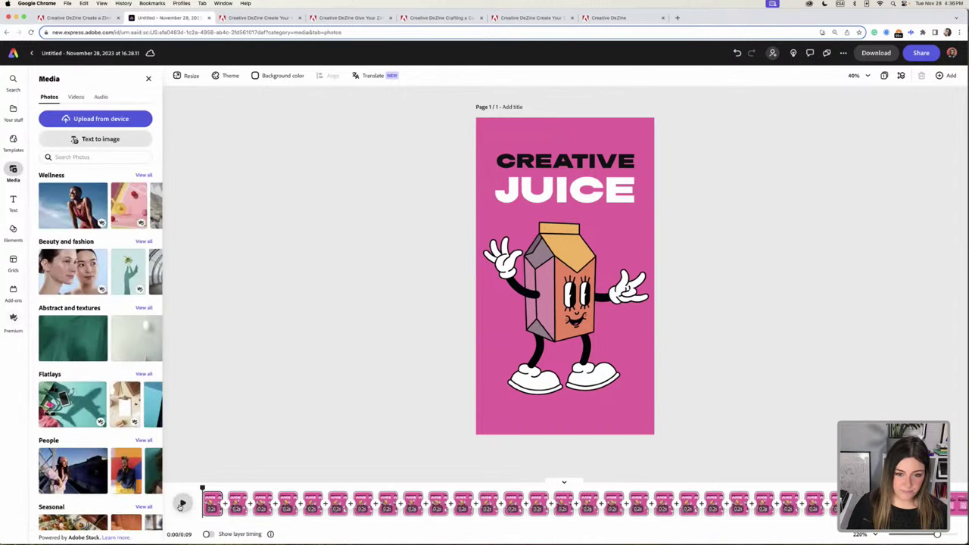
left_click(183, 504)
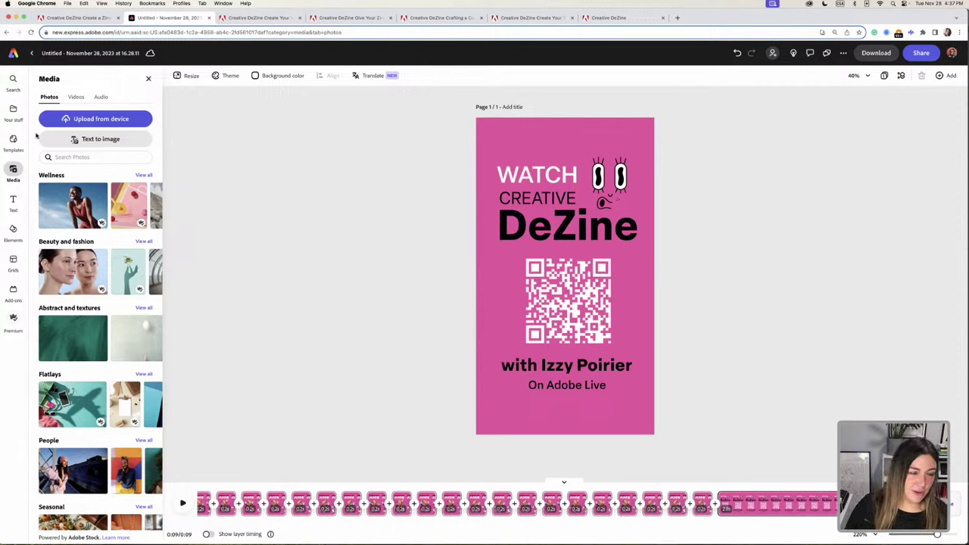
Browse the available music tracks in the audio library.
left_click(101, 97)
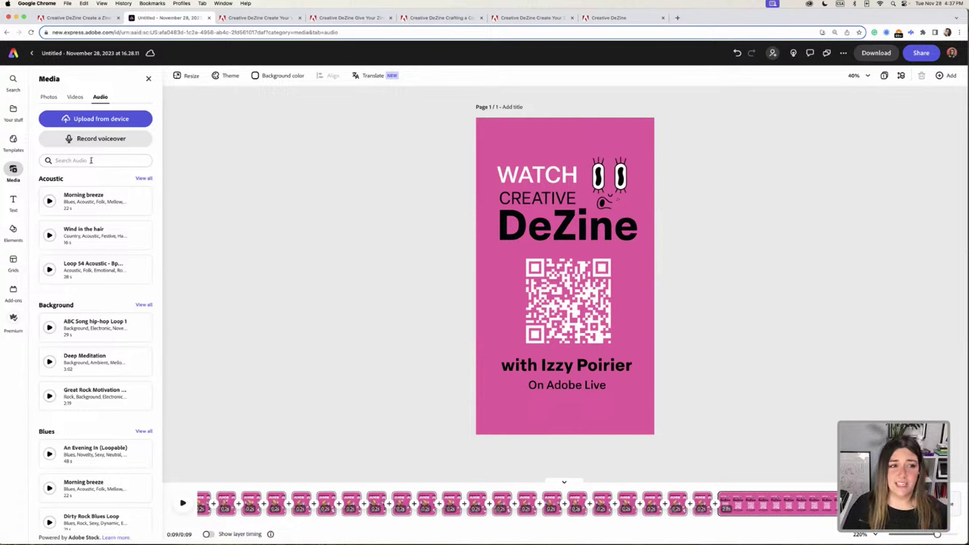
scroll(92, 221, "down", 3)
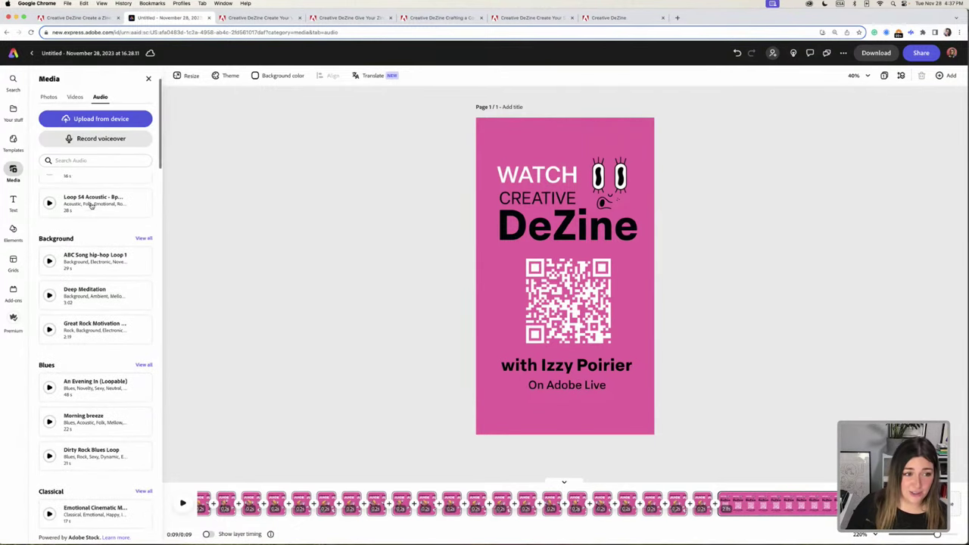
scroll(91, 205, "up", 3)
scroll(91, 204, "down", 7)
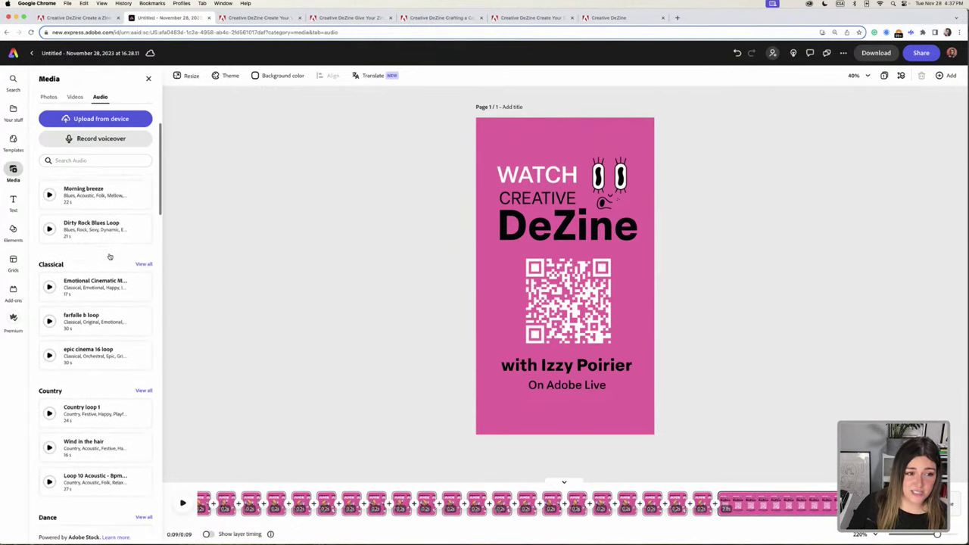
scroll(109, 256, "up", 1)
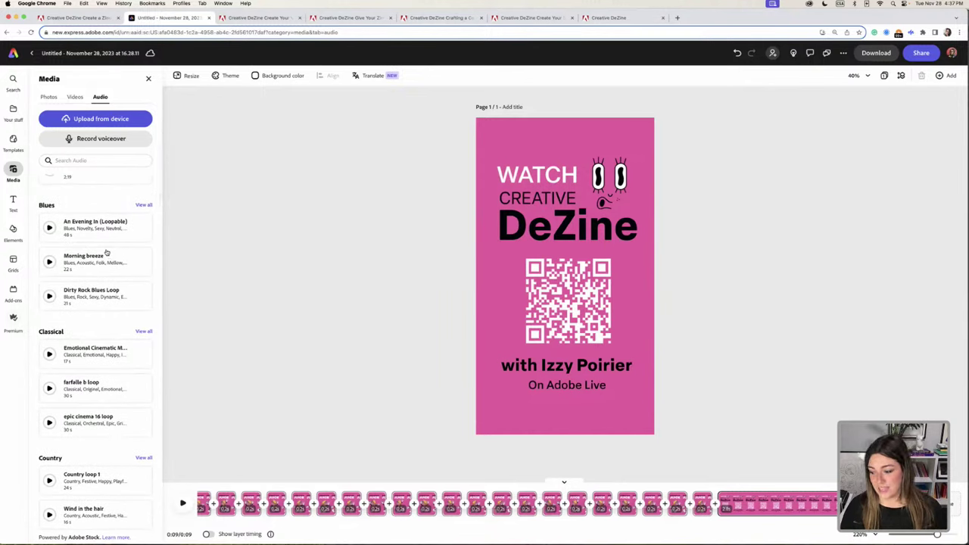
scroll(74, 235, "down", 1)
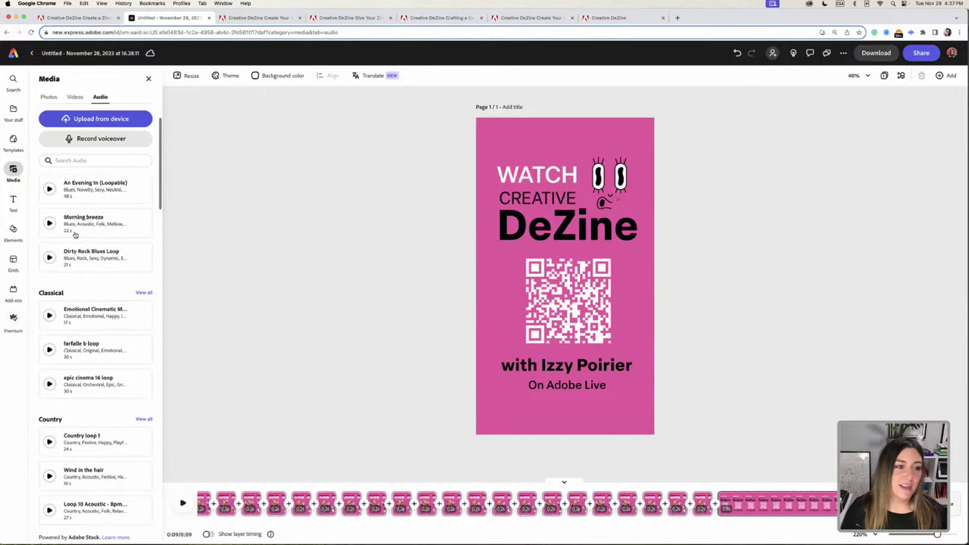
scroll(61, 227, "up", 4)
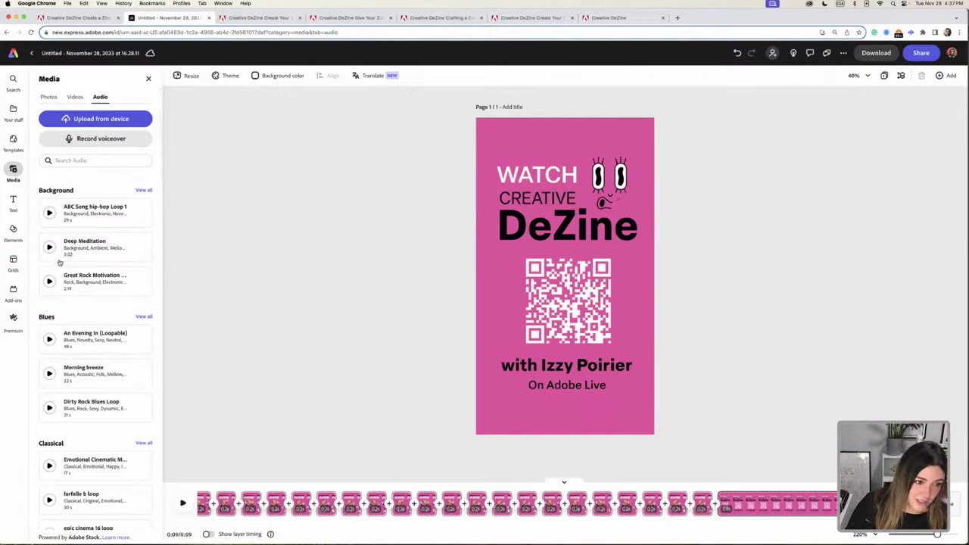
scroll(109, 200, "up", 1)
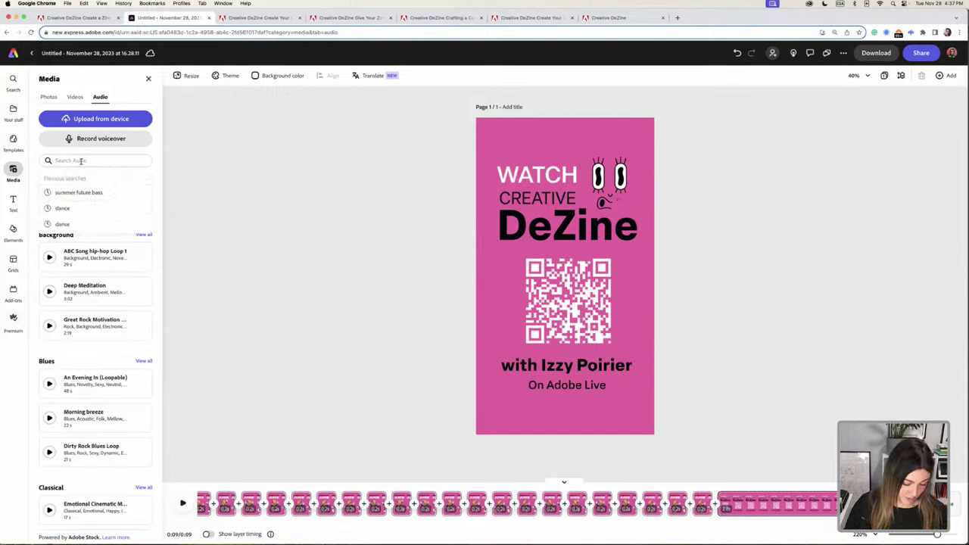
Search the audio library for 'Summer Future bass'.
type("futu")
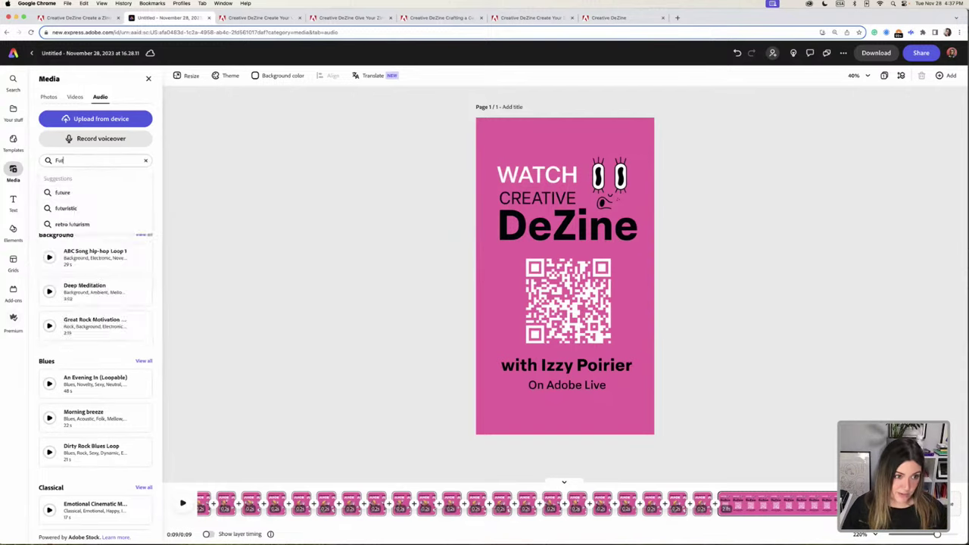
type("re")
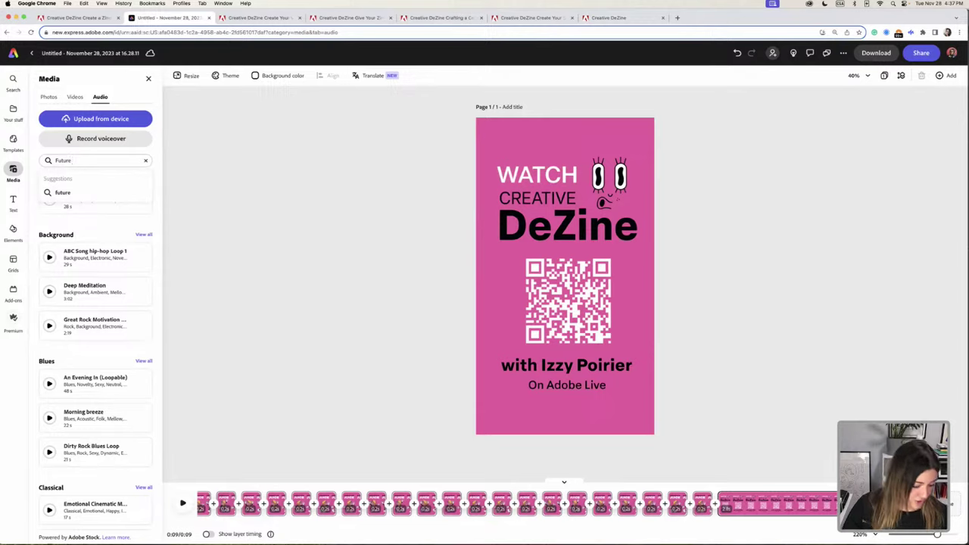
key("BackSpace")
key("BackSpace")
key("BackSpace")
key("BackSpace")
key("BackSpace")
key("BackSpace")
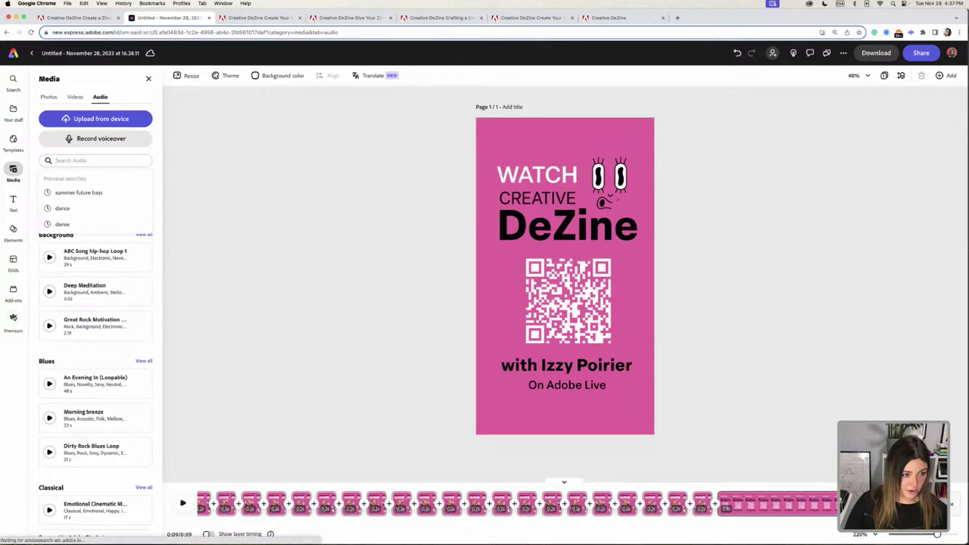
type("Summer Fut")
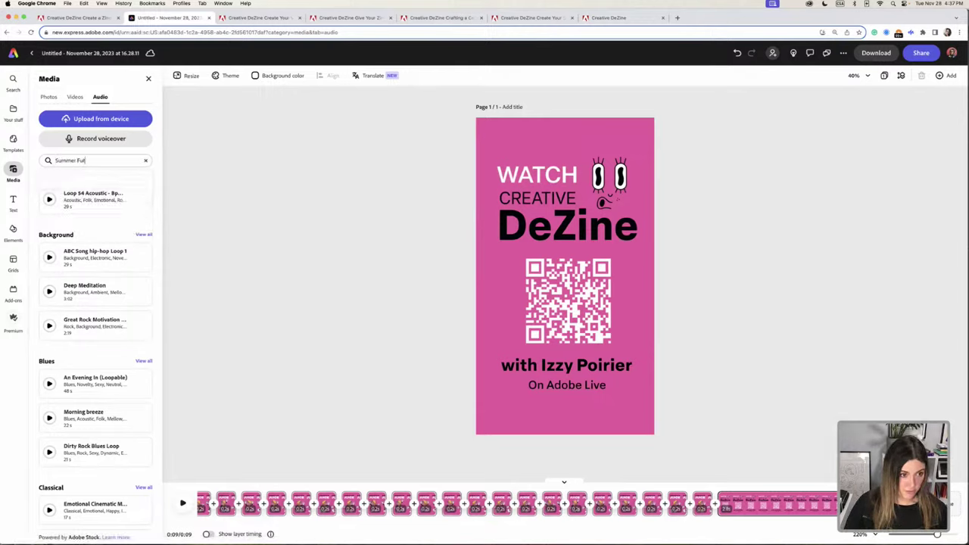
type("ure bass")
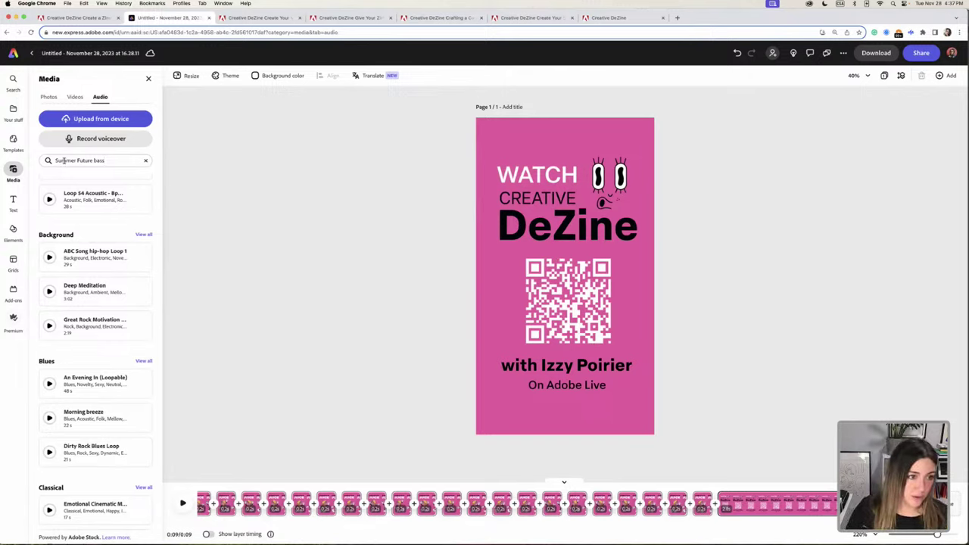
left_click(109, 161)
key("Return")
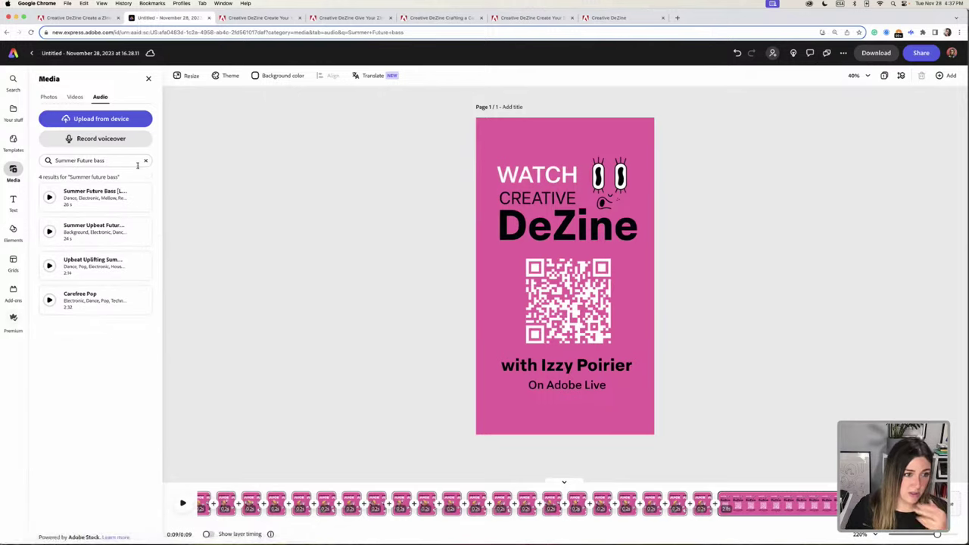
Preview the Summer Future Bass track, then stop the preview.
left_click(49, 198)
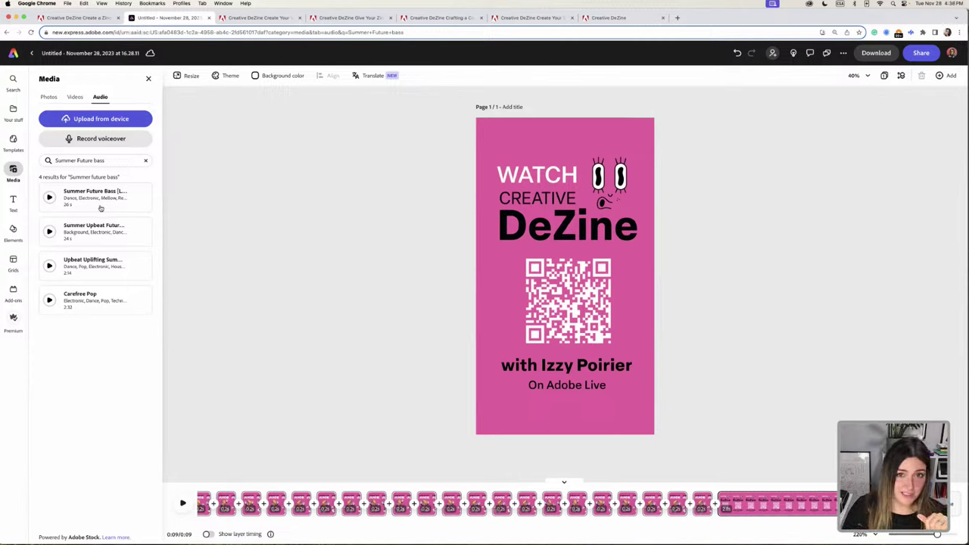
left_click(49, 197)
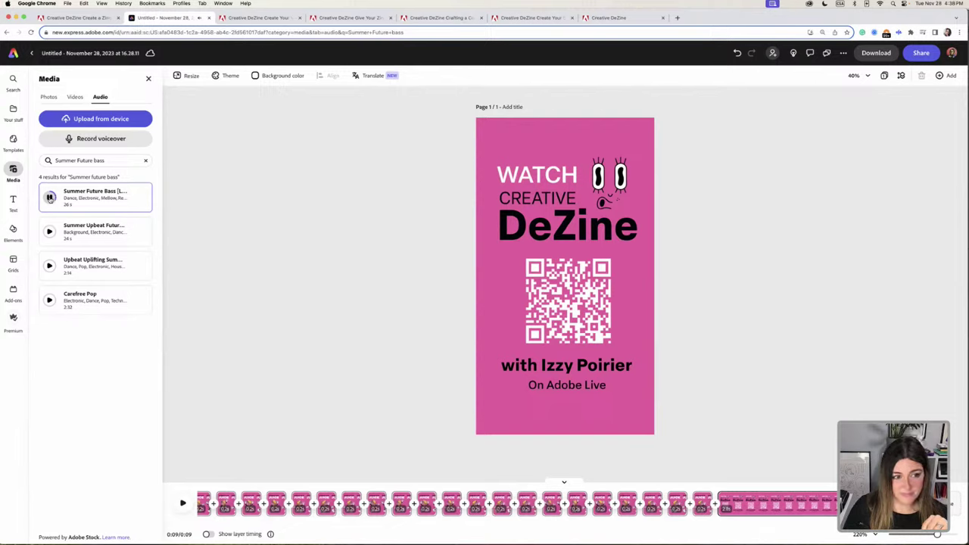
left_click(49, 196)
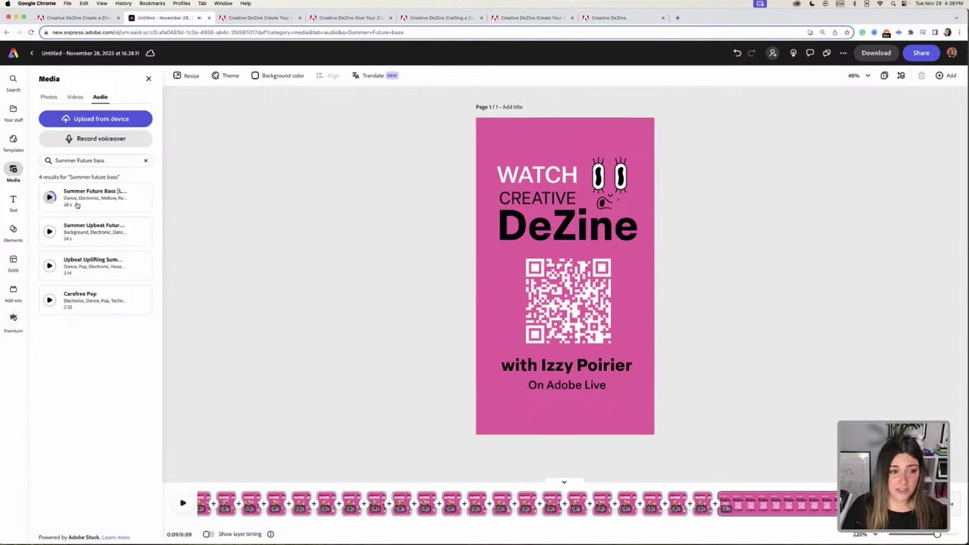
Add Summer Future Bass as the video's music and play the story from the start.
left_click_drag(83, 198, 250, 506)
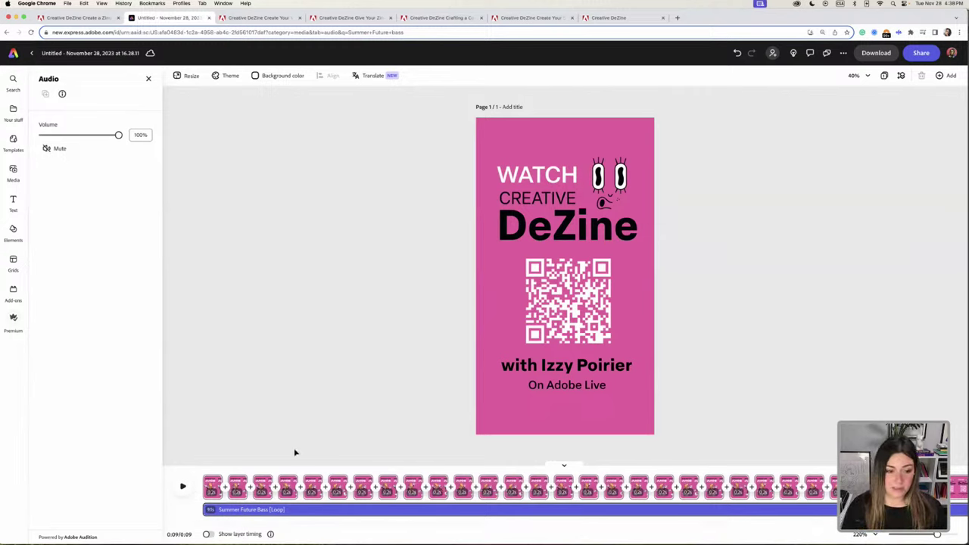
left_click(206, 474)
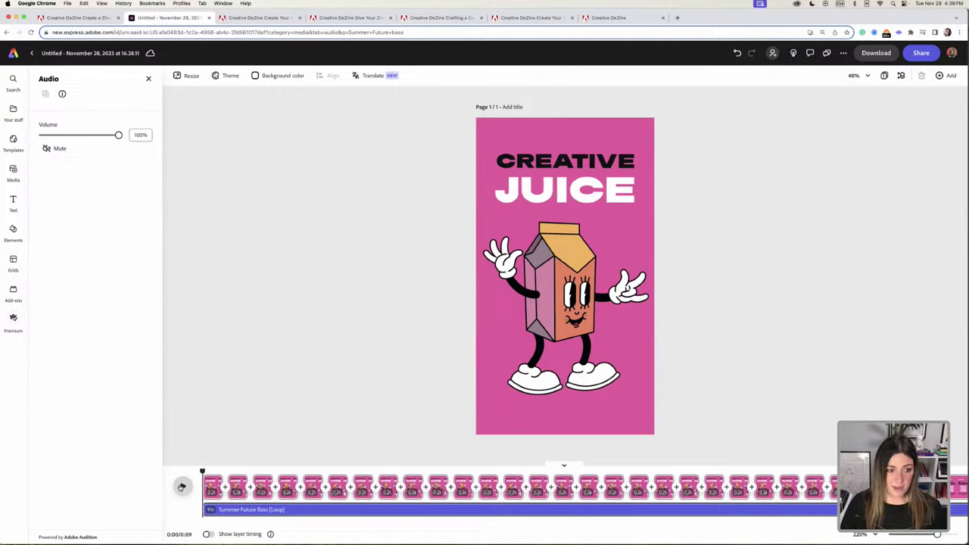
left_click(181, 487)
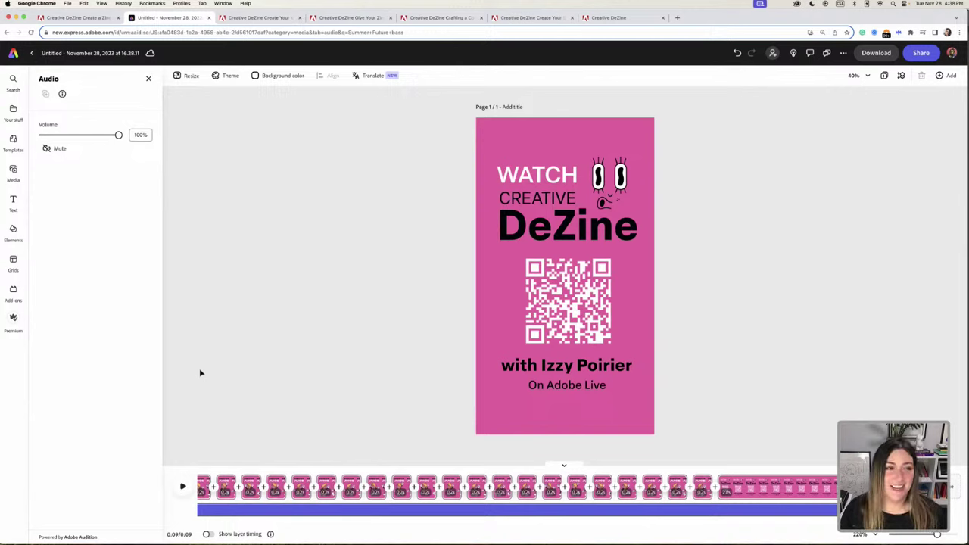
scroll(490, 500, "right", 3)
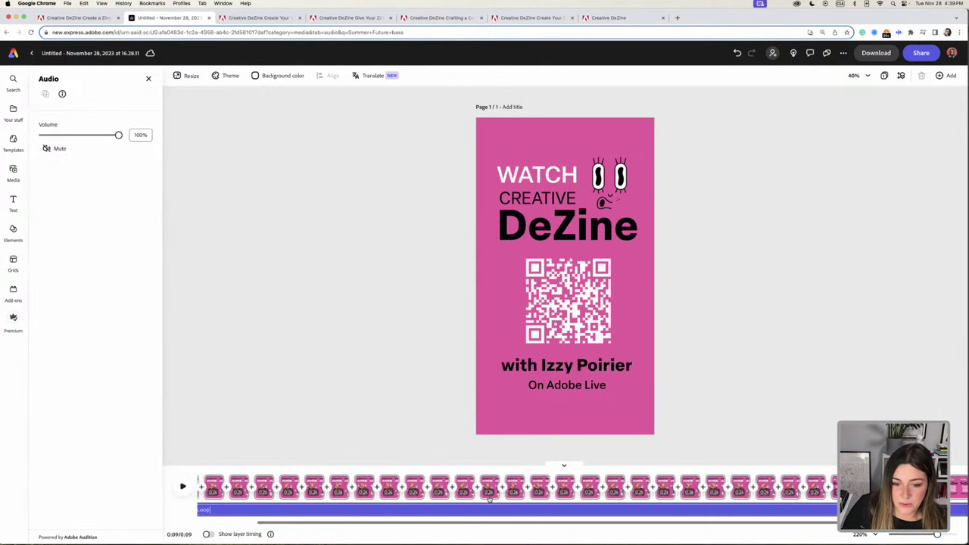
scroll(489, 500, "left", 1)
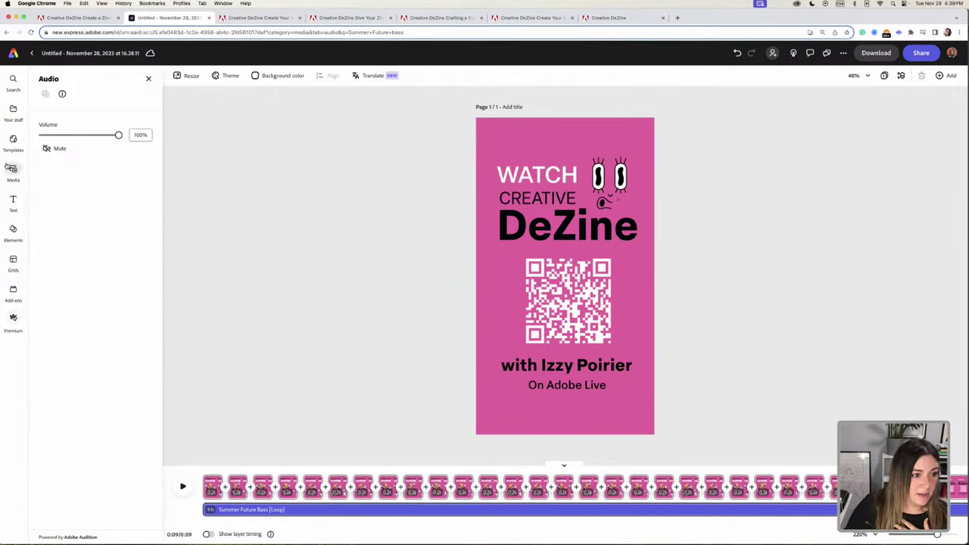
Set the Summer Future Bass music track to 30% volume, then return to the audio library.
left_click(13, 171)
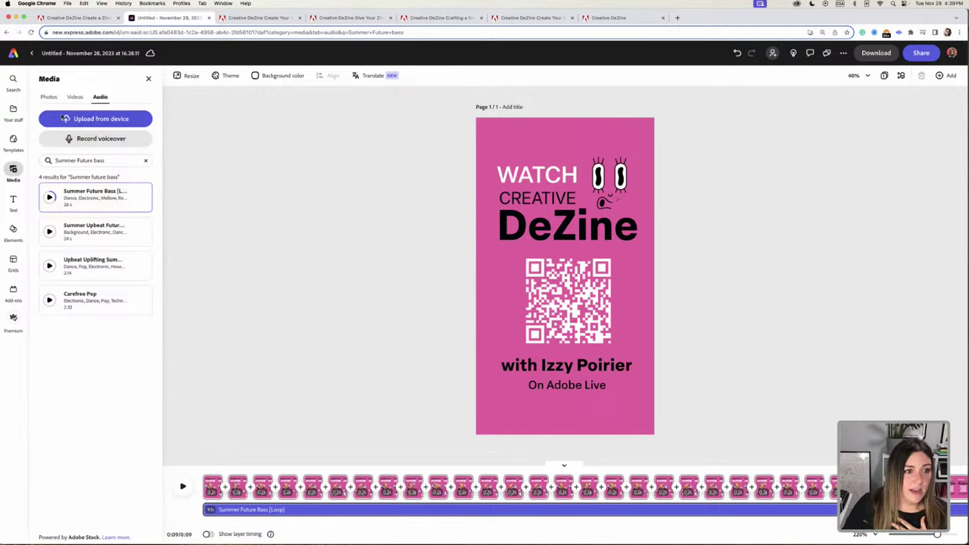
left_click(311, 513)
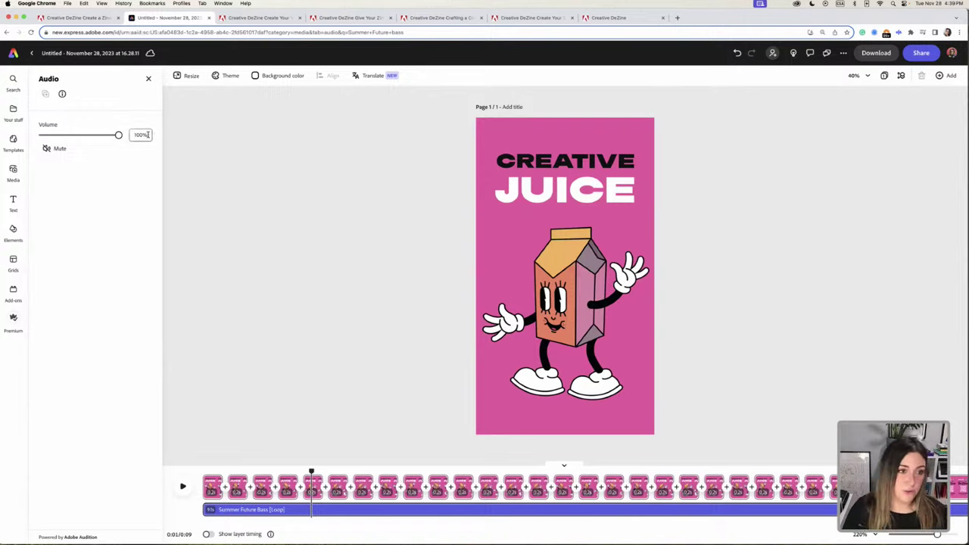
left_click(146, 135)
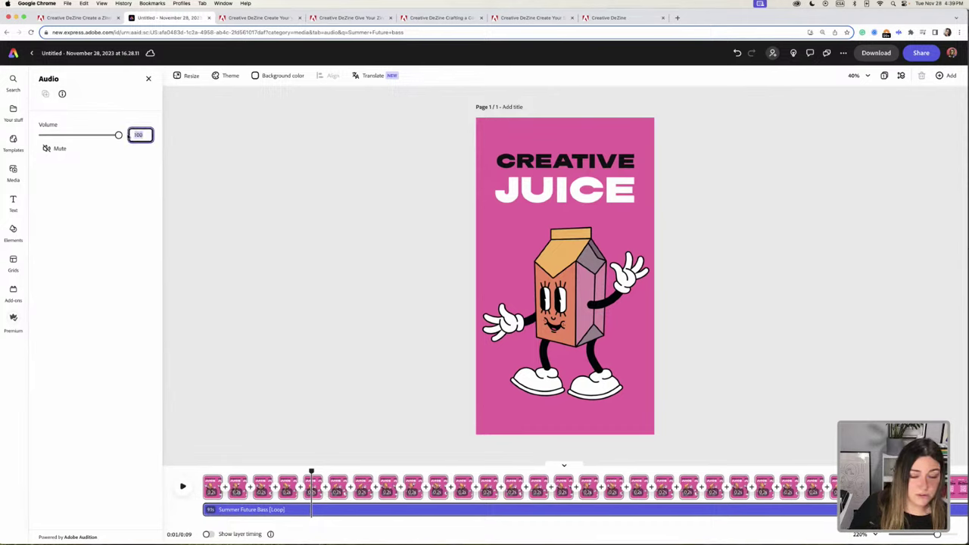
type("30")
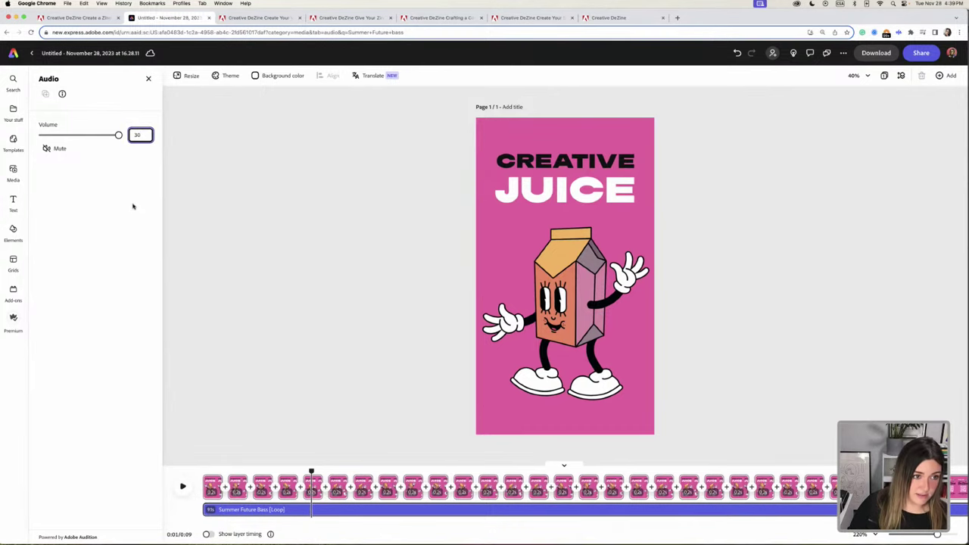
key("Return")
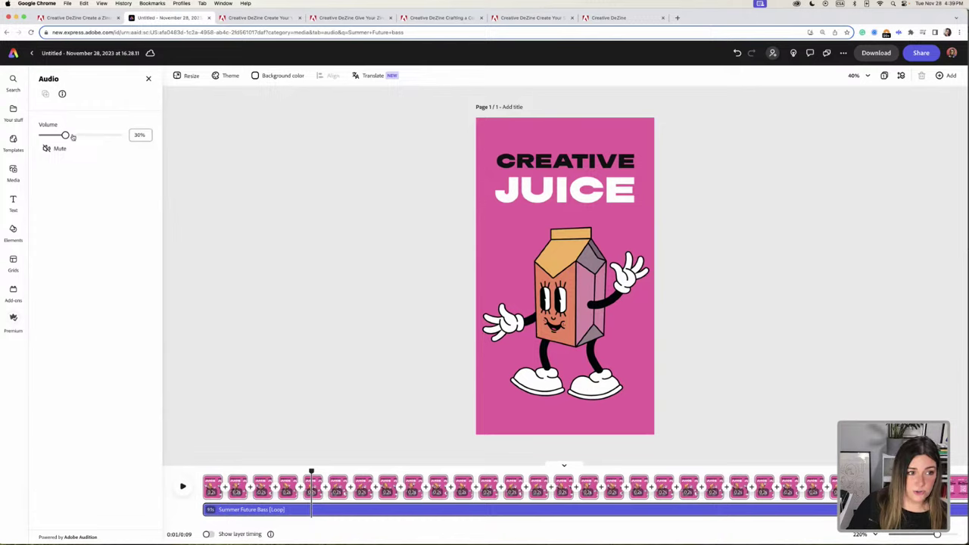
left_click(12, 171)
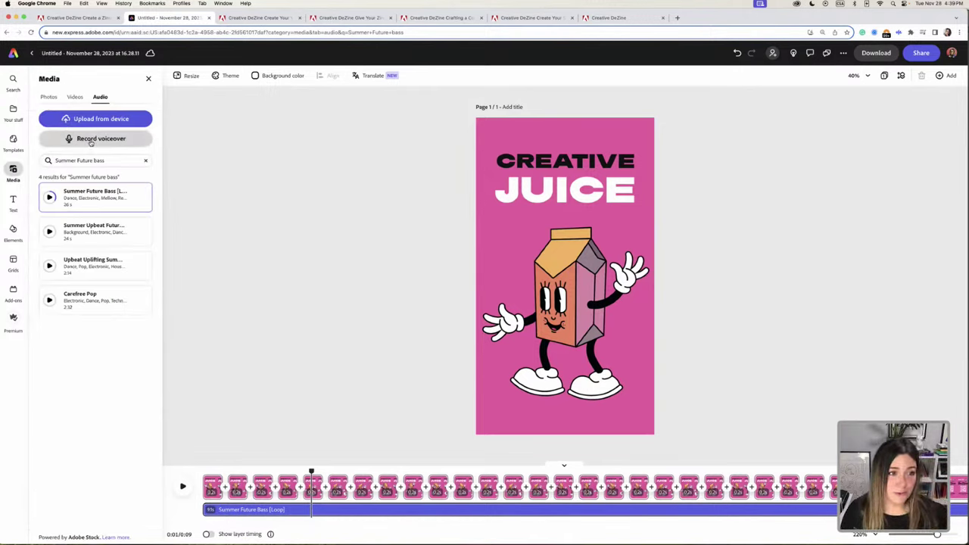
Record a voiceover using the Yeti Stereo Microphone.
left_click(90, 143)
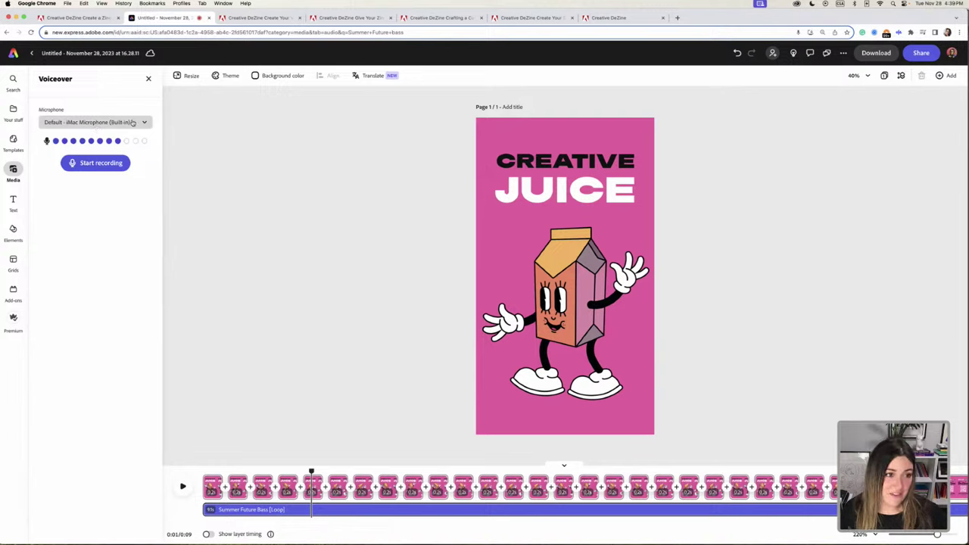
left_click(125, 121)
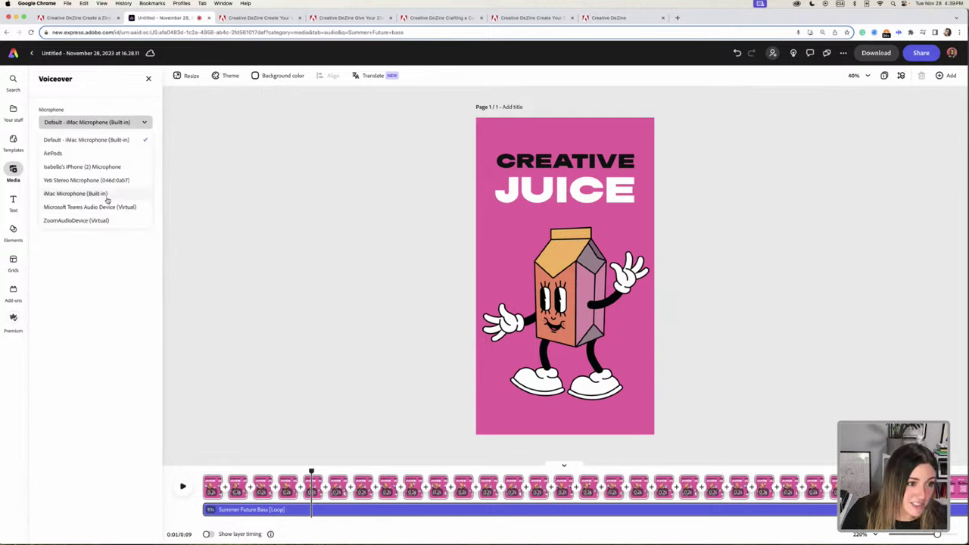
left_click(118, 182)
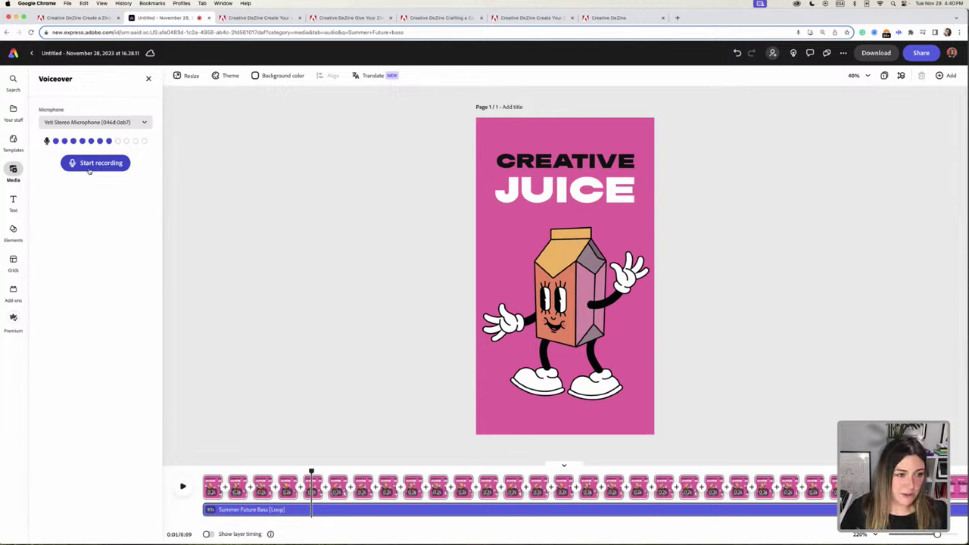
left_click(92, 164)
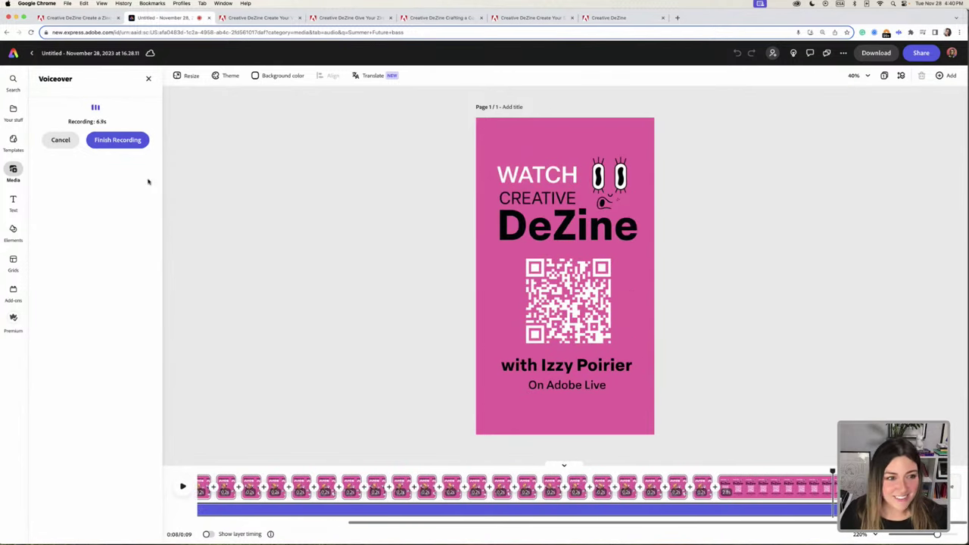
left_click(121, 144)
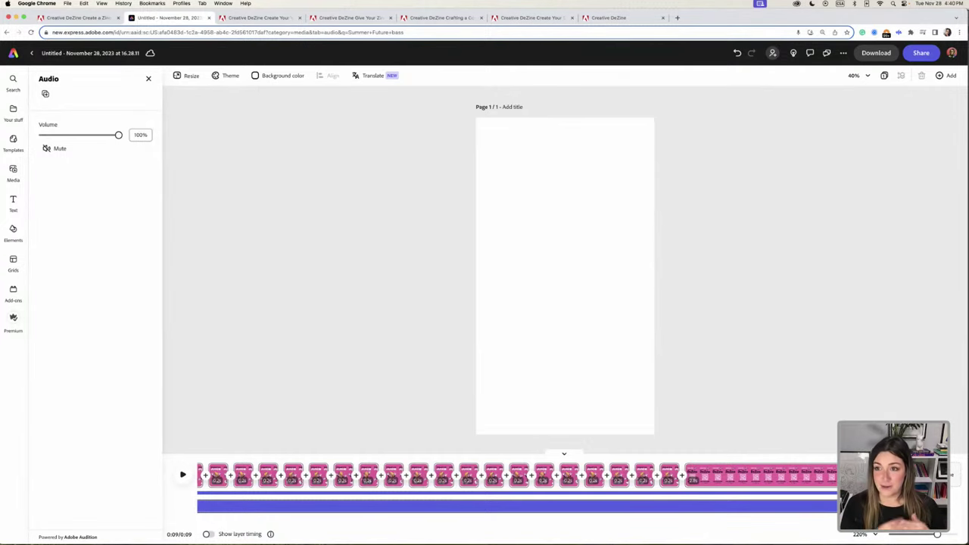
Review the voiceover around 0:01–0:02, delete it, and rewind to the video's start.
left_click_drag(805, 506, 818, 509)
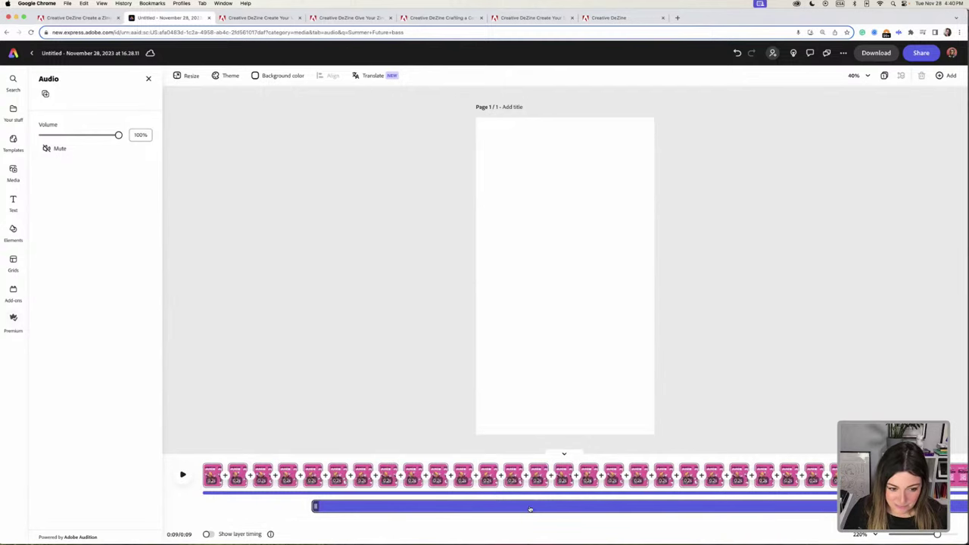
scroll(530, 508, "right", 5)
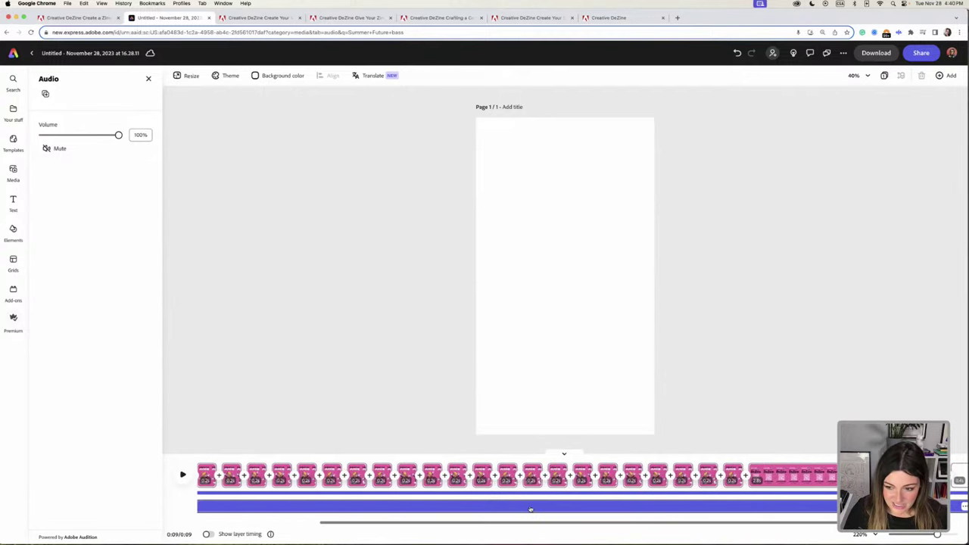
scroll(411, 509, "left", 5)
left_click(404, 509)
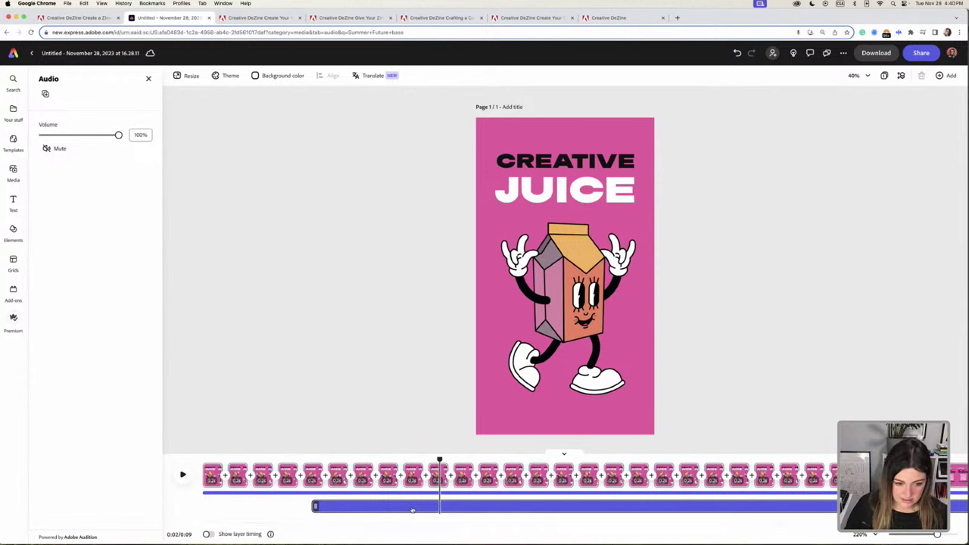
left_click(356, 508)
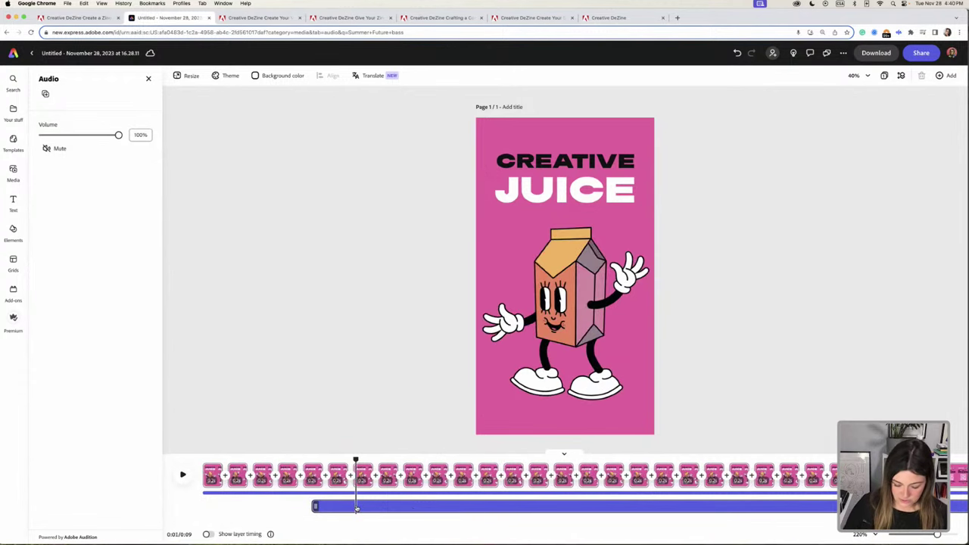
key("Delete")
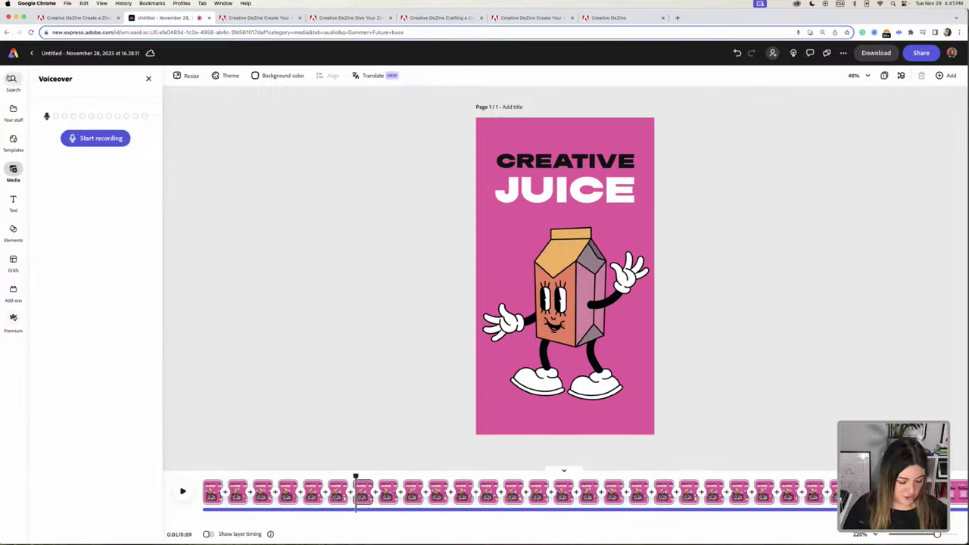
left_click_drag(356, 476, 181, 474)
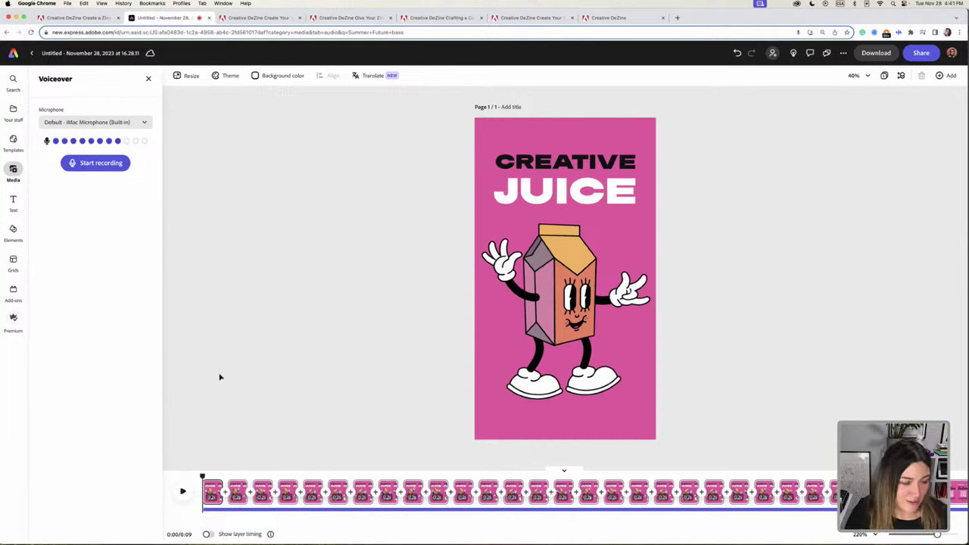
Record a new voiceover with the built-in iMac microphone.
left_click(97, 171)
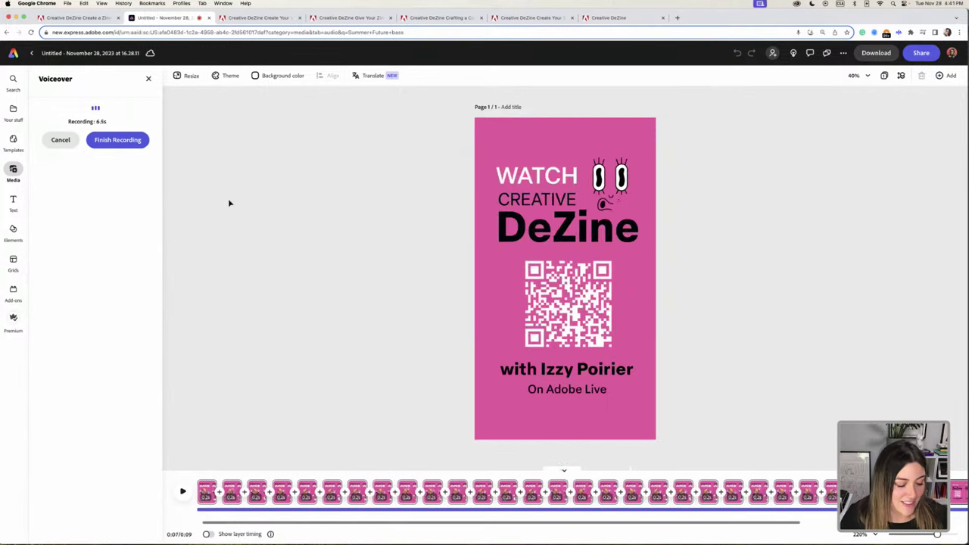
left_click(118, 142)
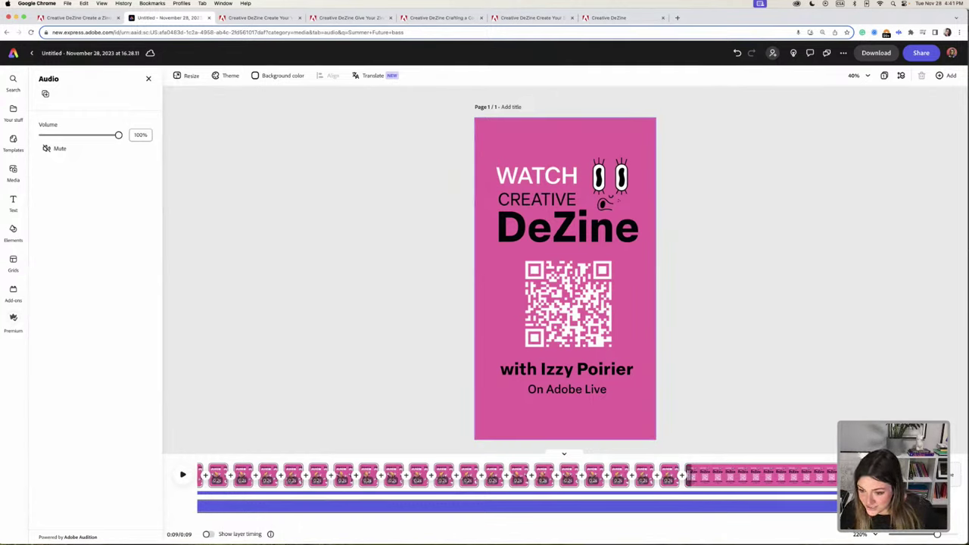
left_click_drag(689, 475, 729, 493)
Shift the Voiceover 1 clip slightly later on the timeline and select it.
scroll(730, 494, "right", 5)
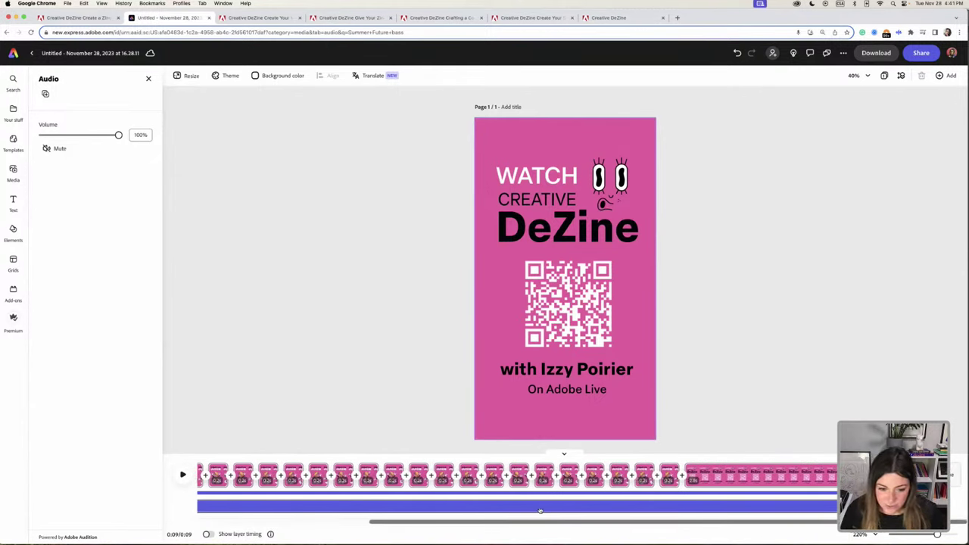
scroll(346, 498, "left", 3)
scroll(346, 499, "left", 2)
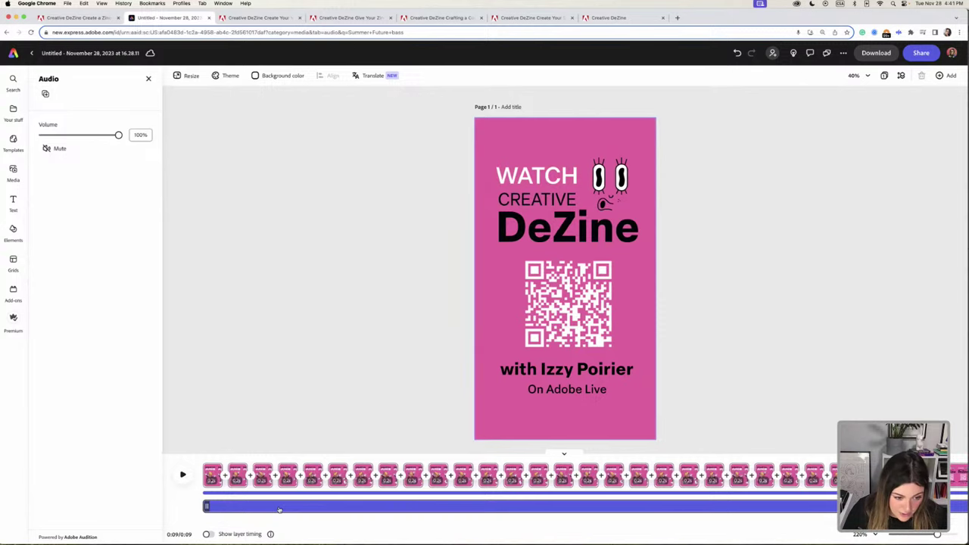
left_click_drag(286, 508, 298, 505)
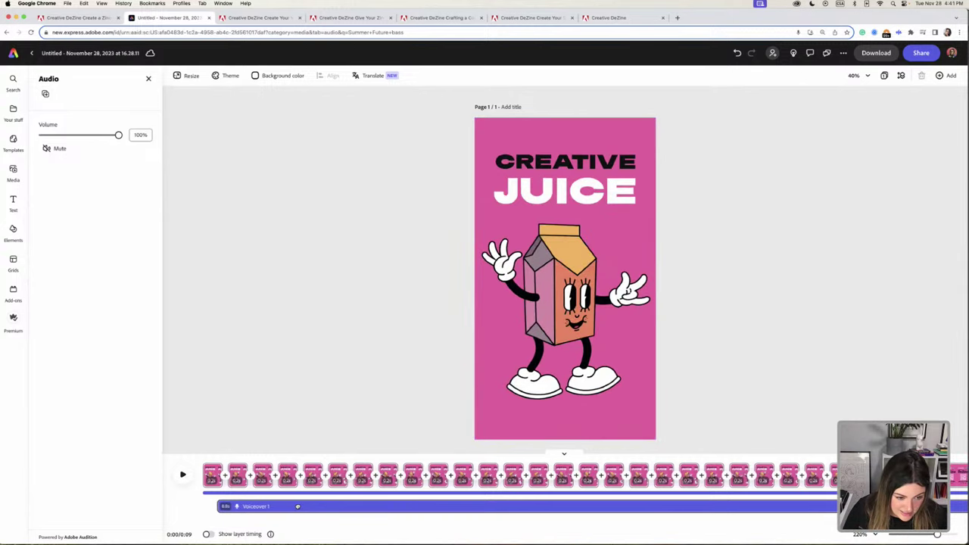
left_click(299, 508)
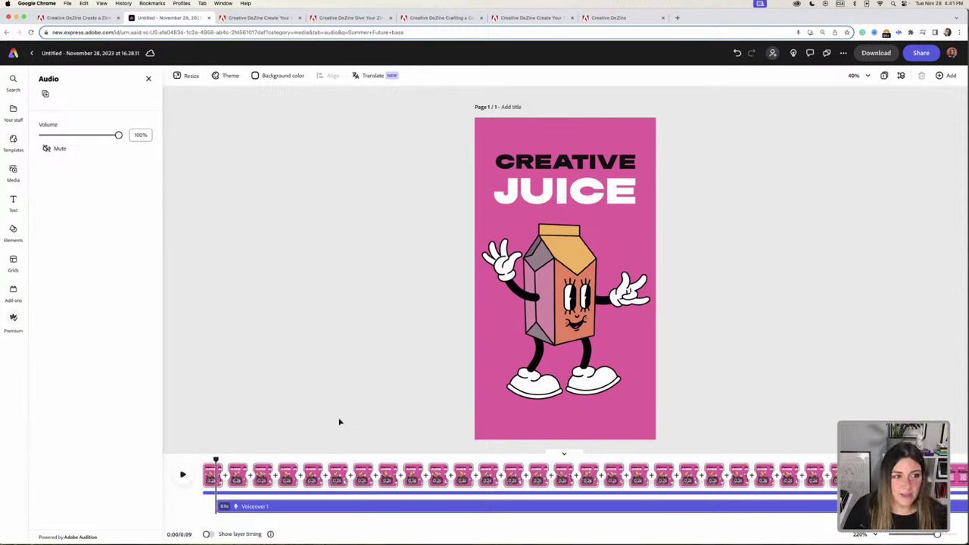
scroll(335, 423, "down", 1)
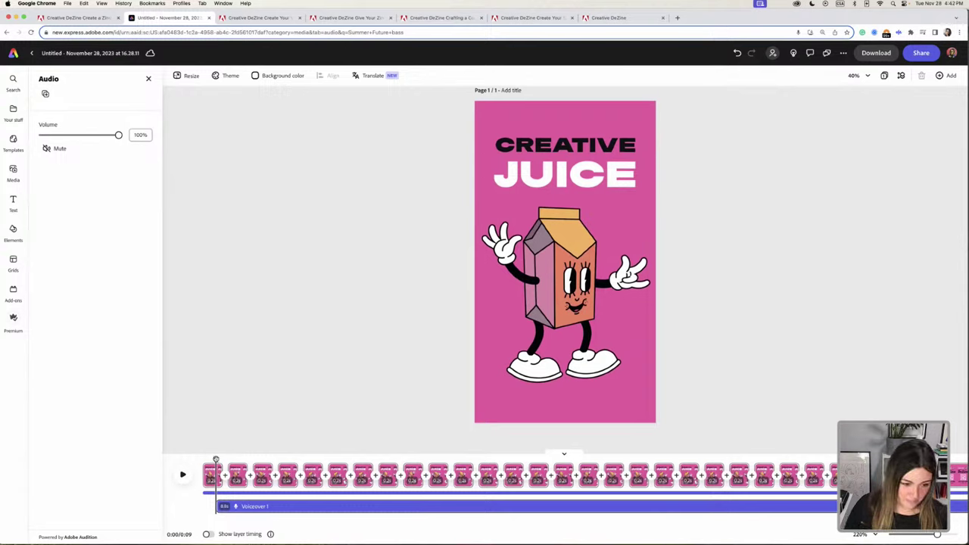
Play the story with voiceover from the start through to the DeZine end card, twice.
left_click_drag(215, 460, 202, 457)
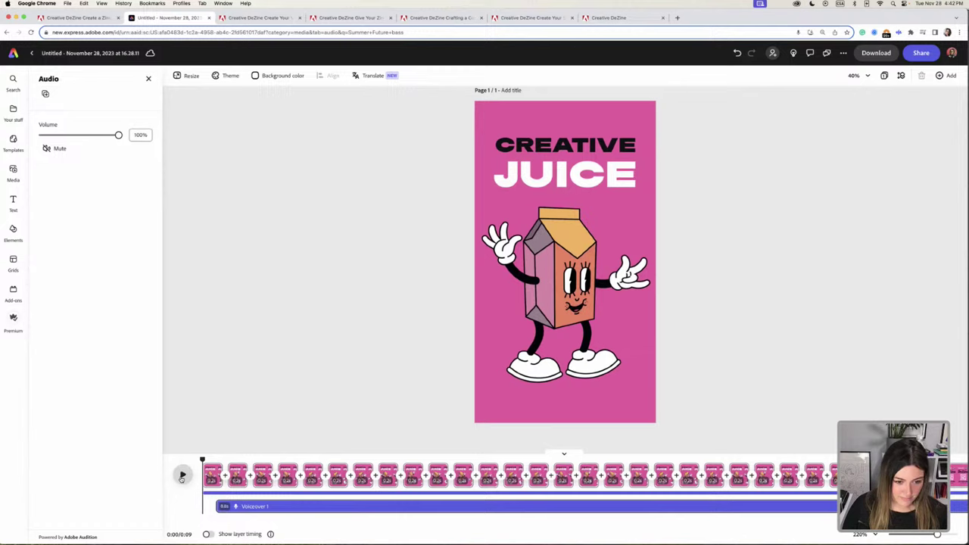
left_click(182, 476)
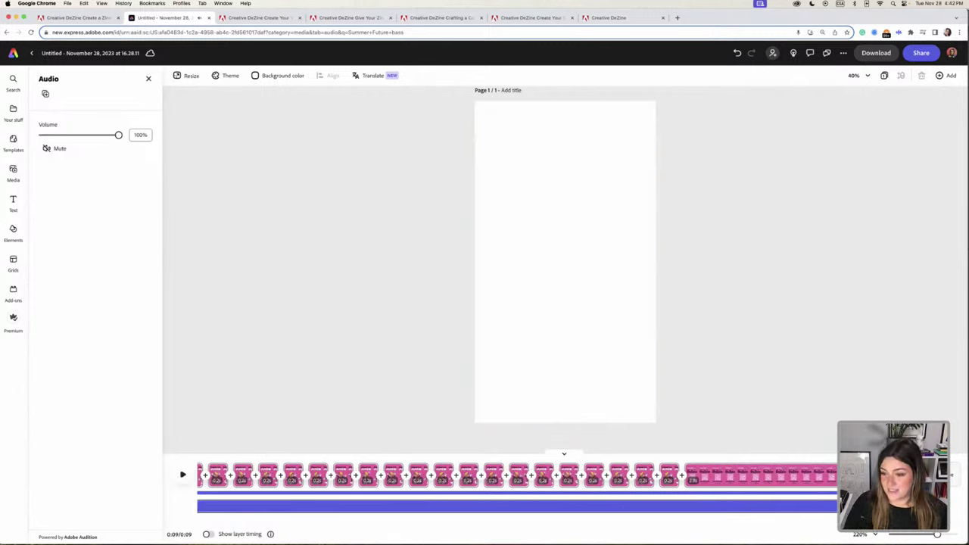
key("Escape")
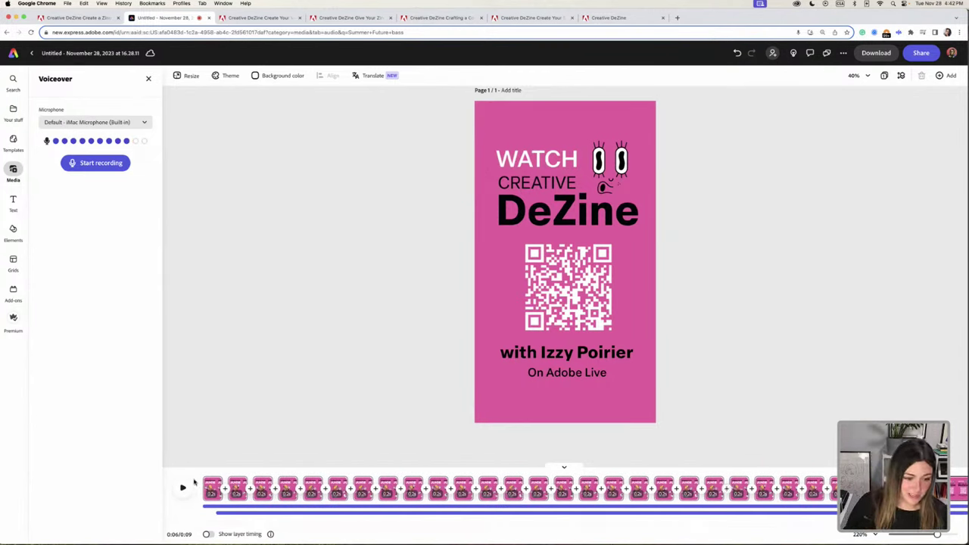
left_click(203, 475)
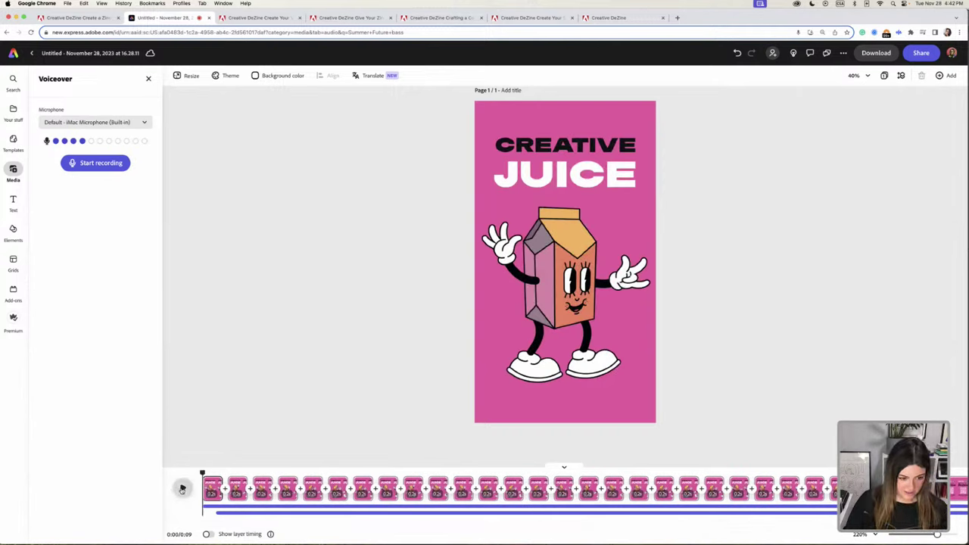
left_click(182, 489)
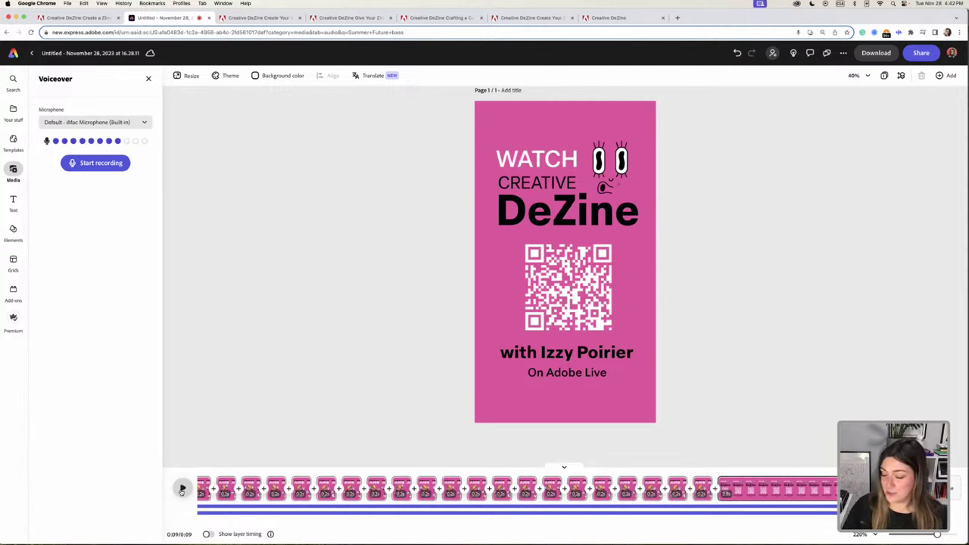
Lower the first audio track's volume from 30% to 20%.
left_click(385, 512)
left_click(352, 501)
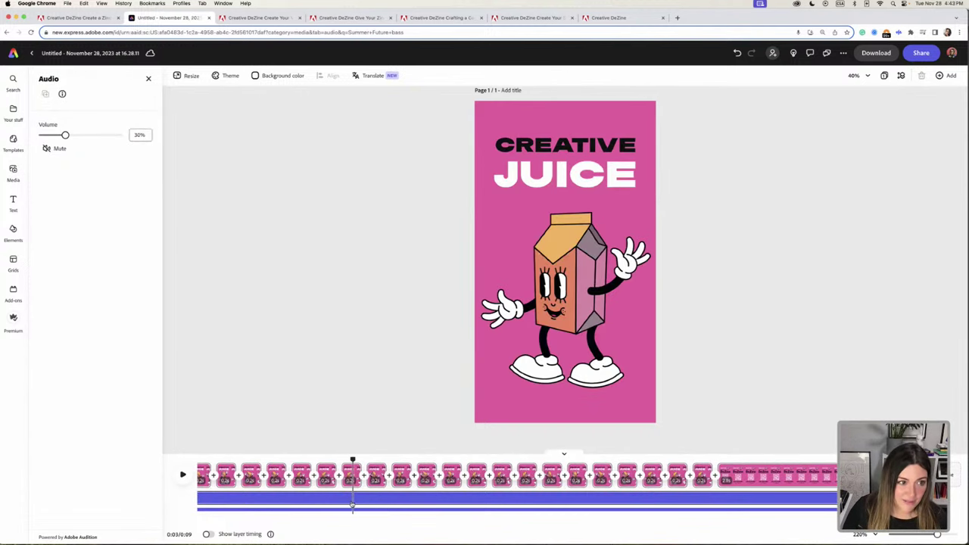
left_click(139, 135)
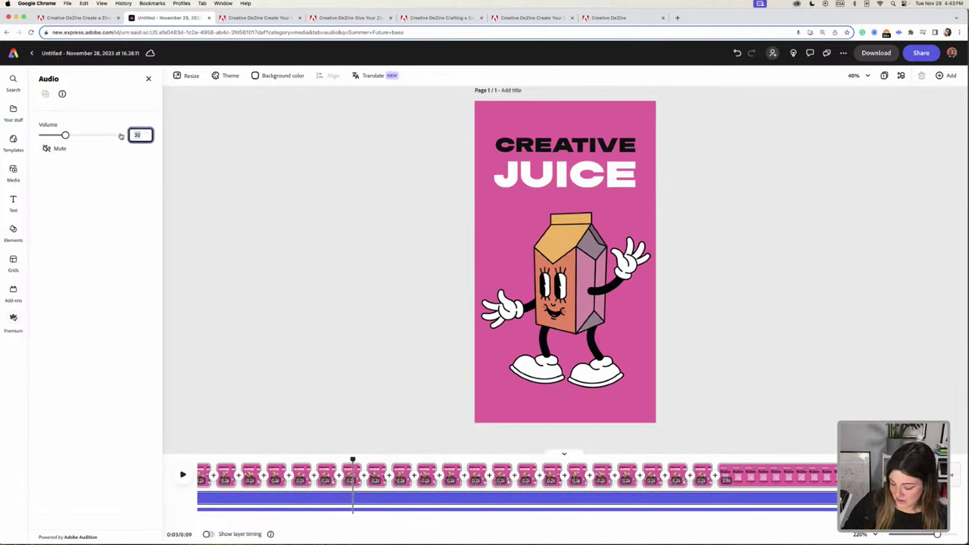
type("20")
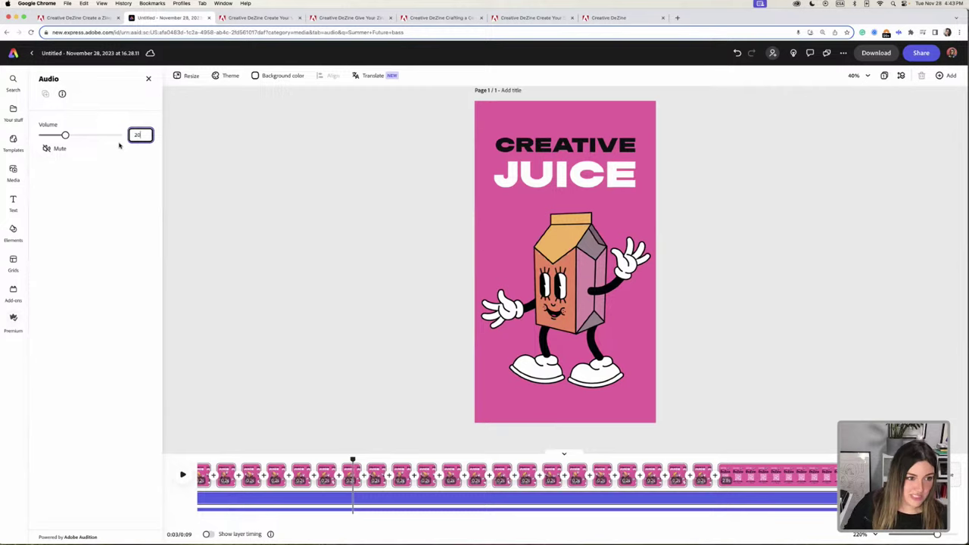
key("Return")
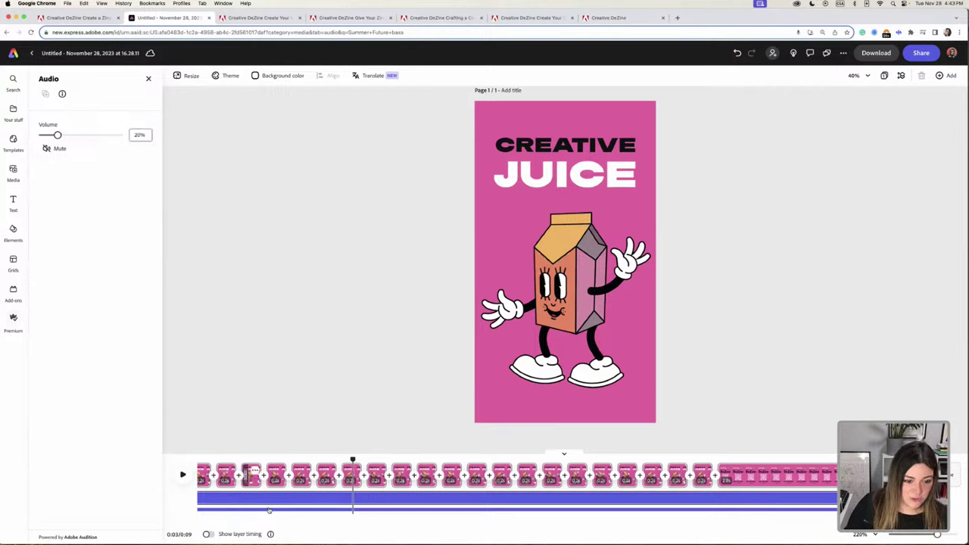
Delete the Voiceover 1 recording from the timeline.
scroll(280, 509, "left", 1)
left_click(280, 510)
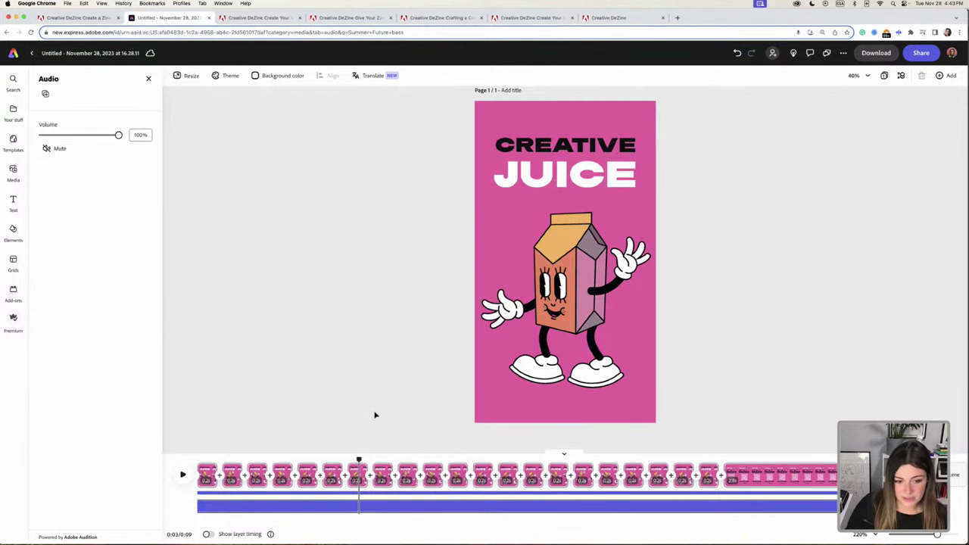
left_click_drag(389, 462, 141, 441)
key("Delete")
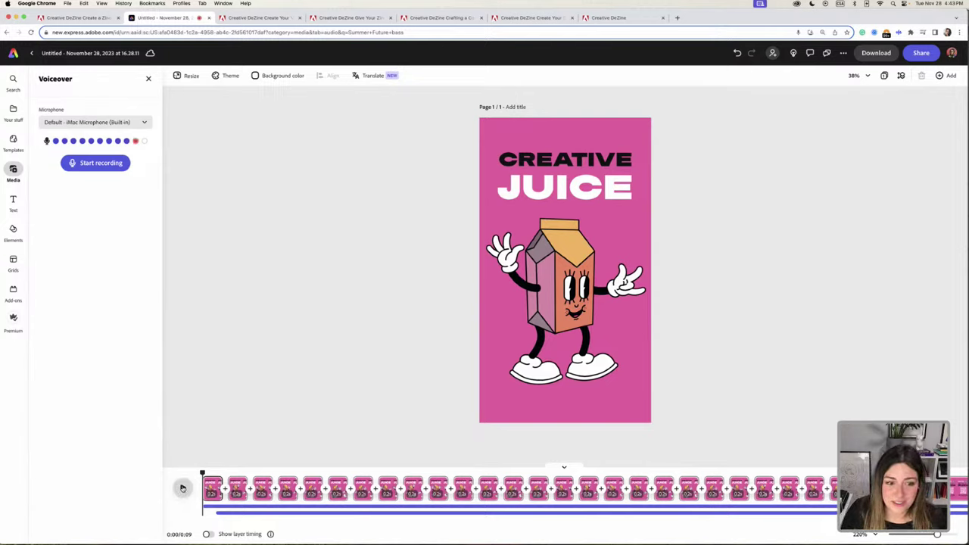
left_click(182, 488)
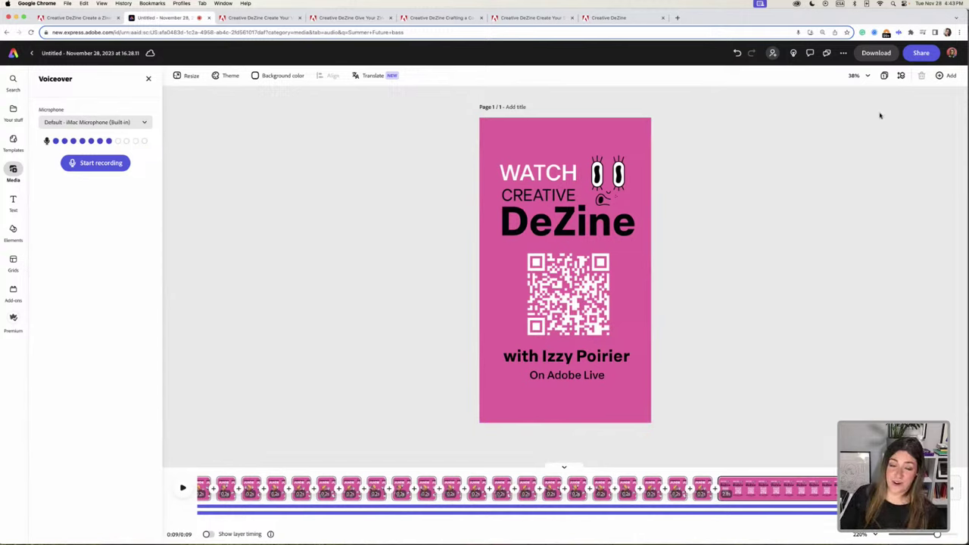
Confirm the download format stays MP4 at 1080p, then bring up the sharing options.
left_click(876, 52)
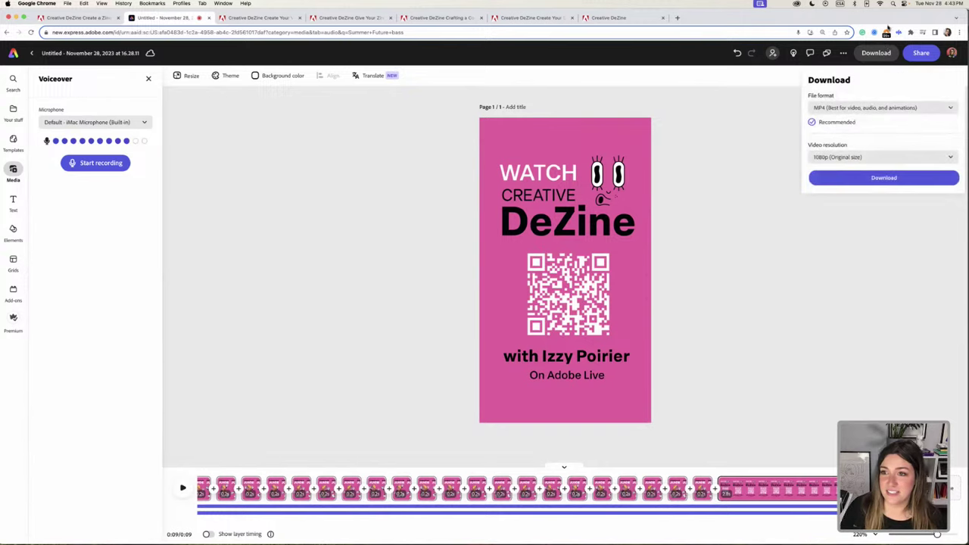
left_click(863, 108)
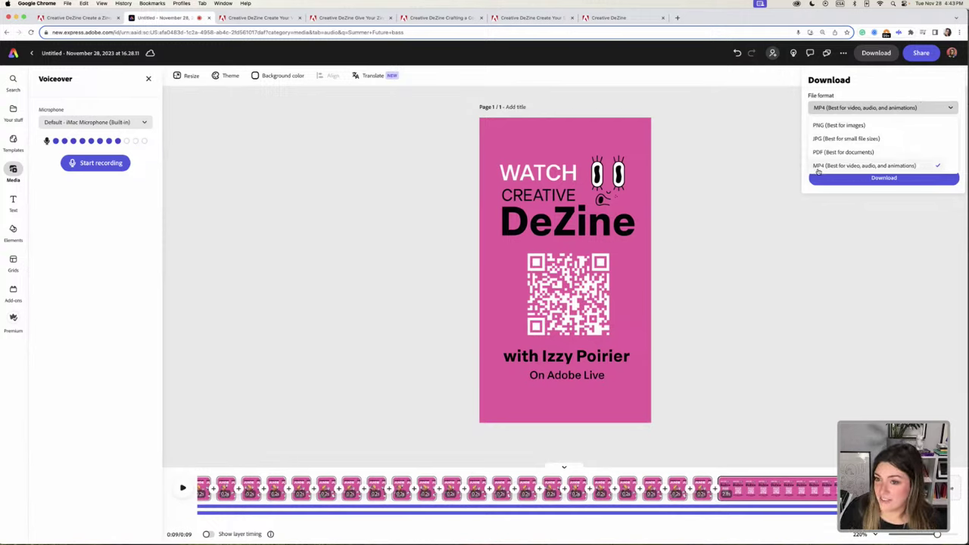
left_click(910, 82)
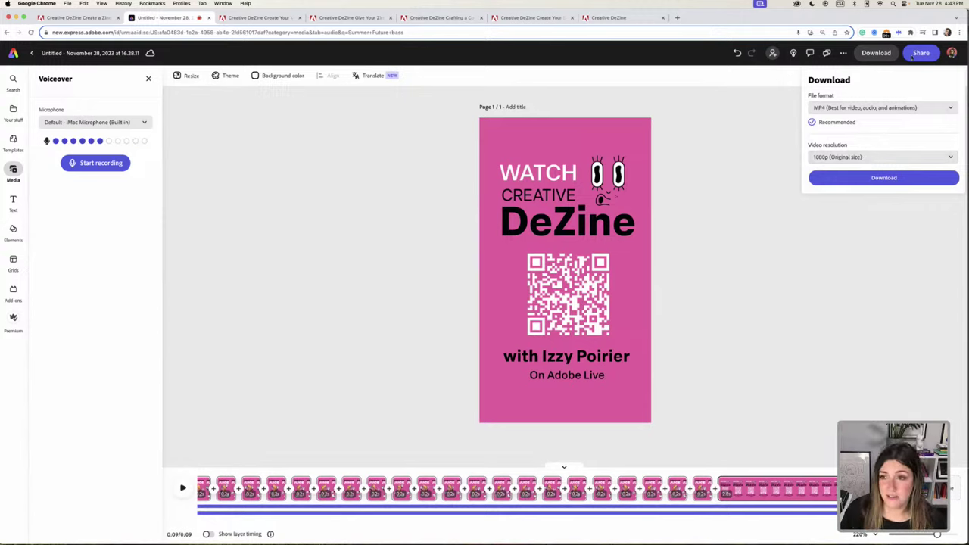
left_click(923, 54)
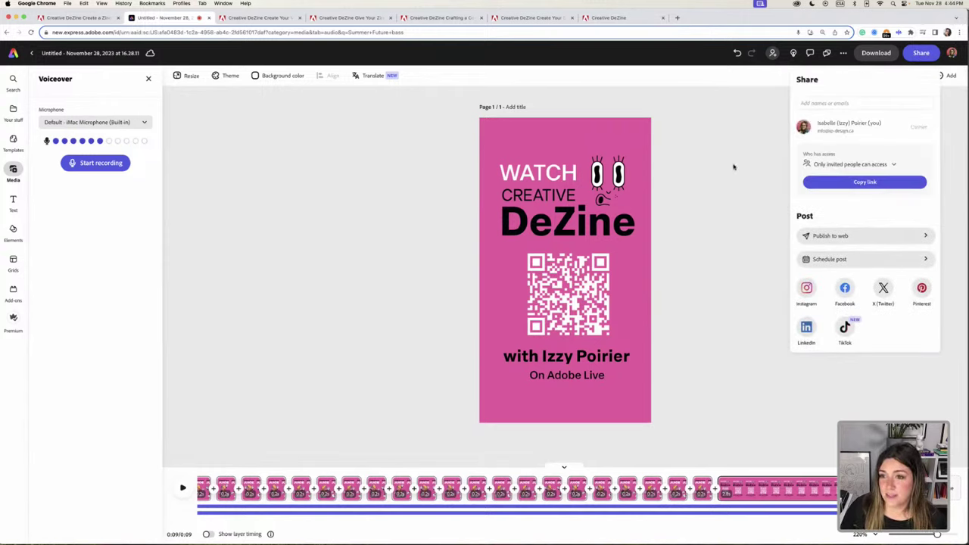
Choose Instagram with the Story post type and preview the story.
left_click(807, 288)
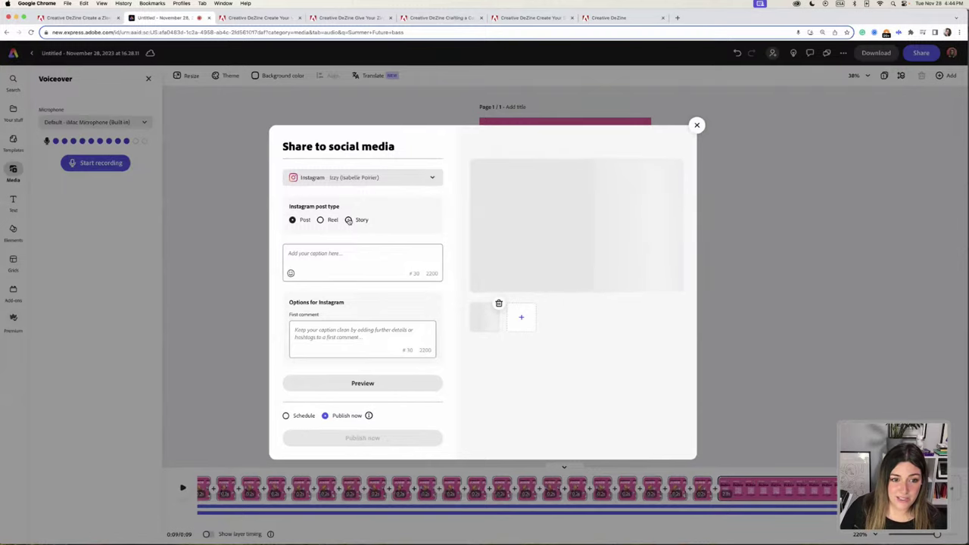
left_click(348, 220)
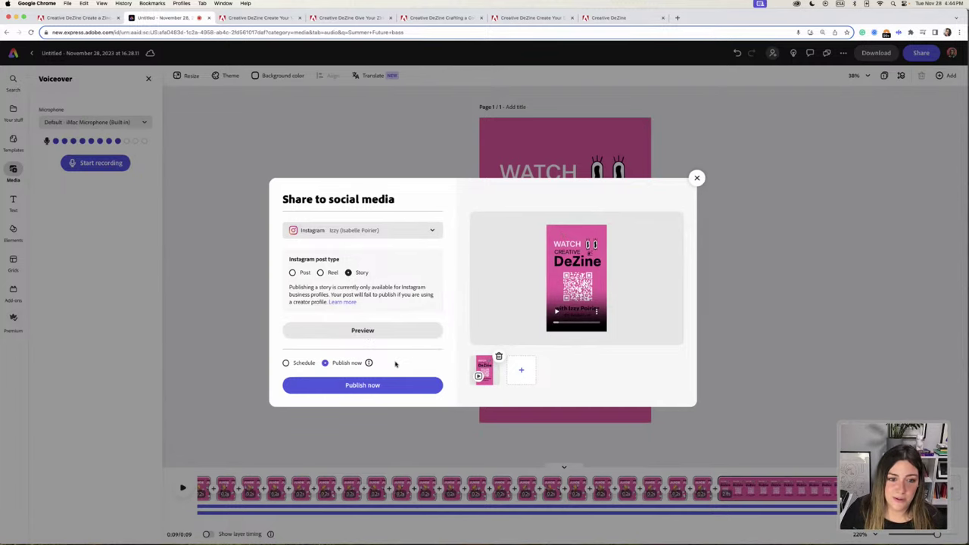
left_click(362, 331)
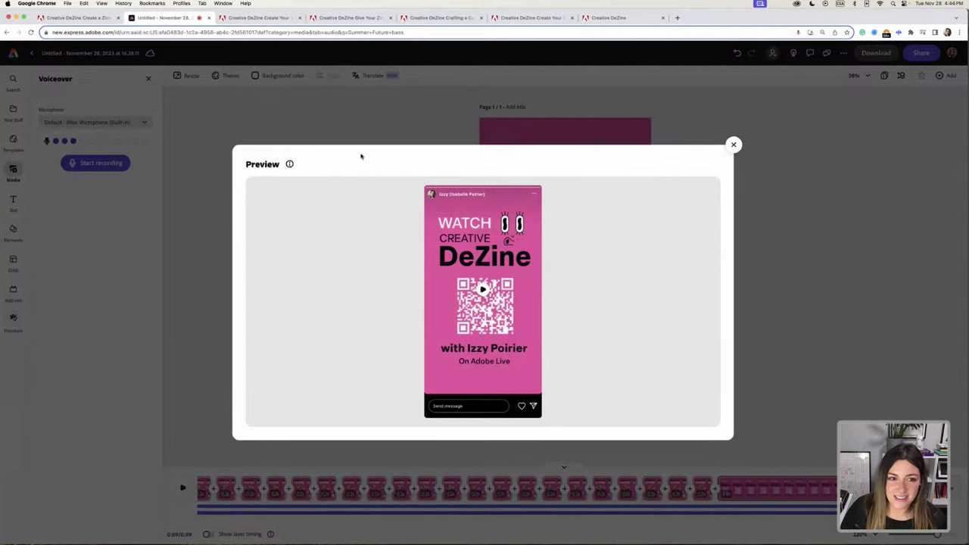
Close the story preview and publish the video to Instagram now.
left_click(734, 146)
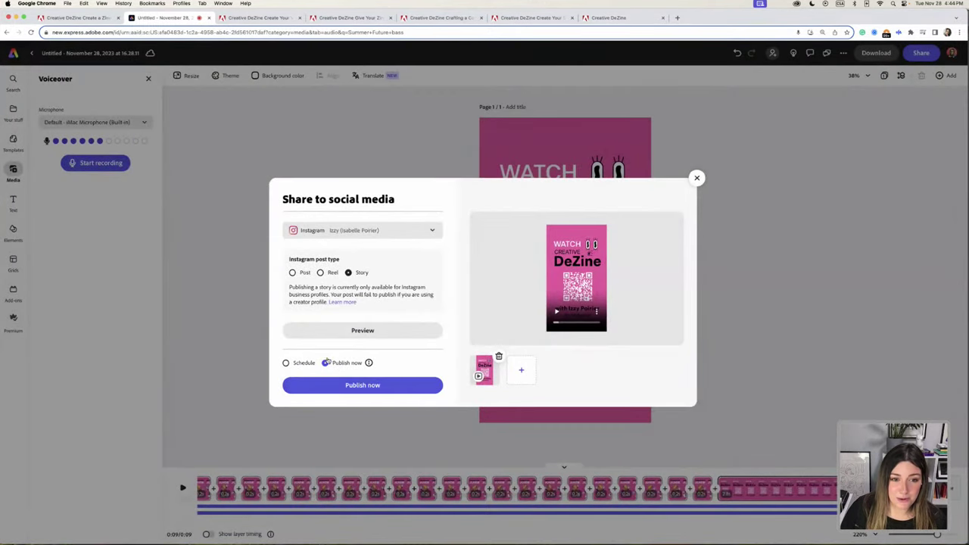
left_click(356, 388)
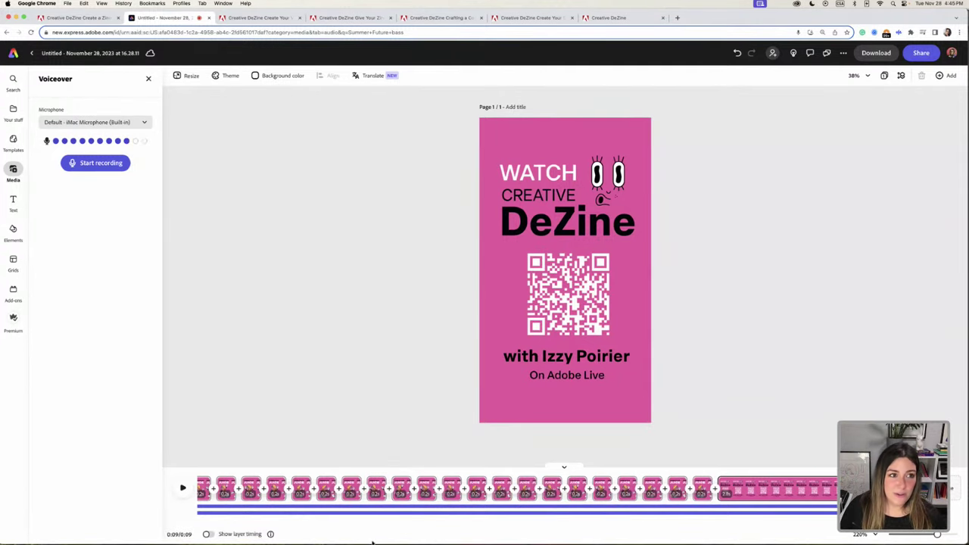
left_click(102, 18)
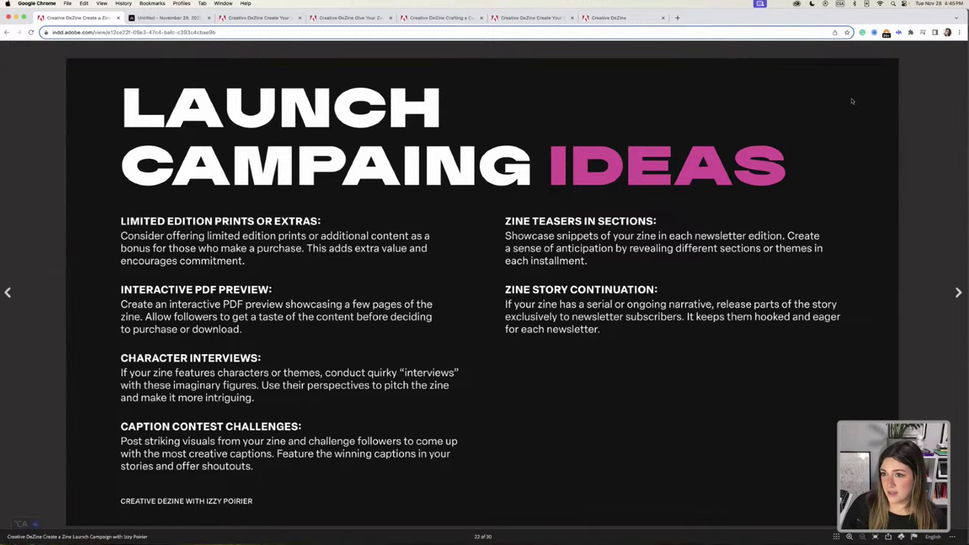
left_click(959, 292)
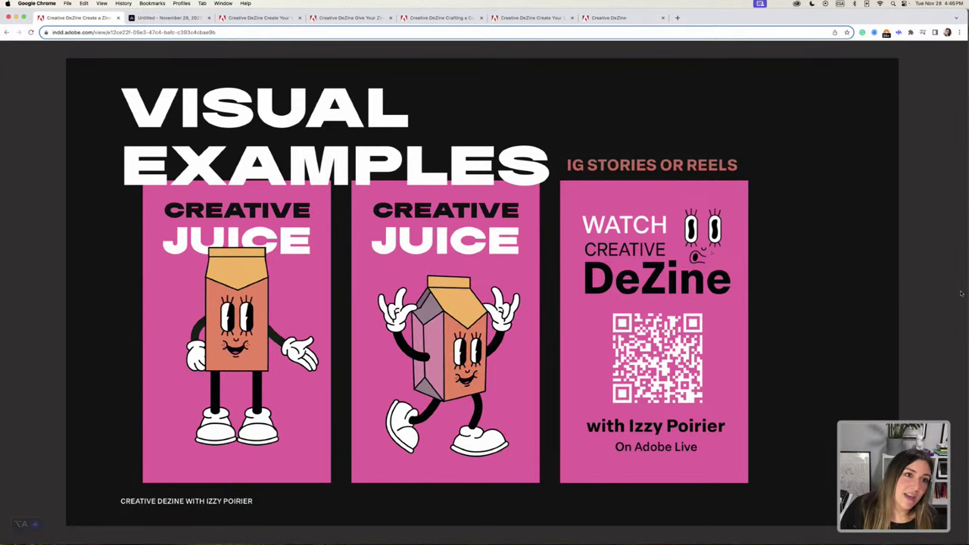
key("ctrl+Tab")
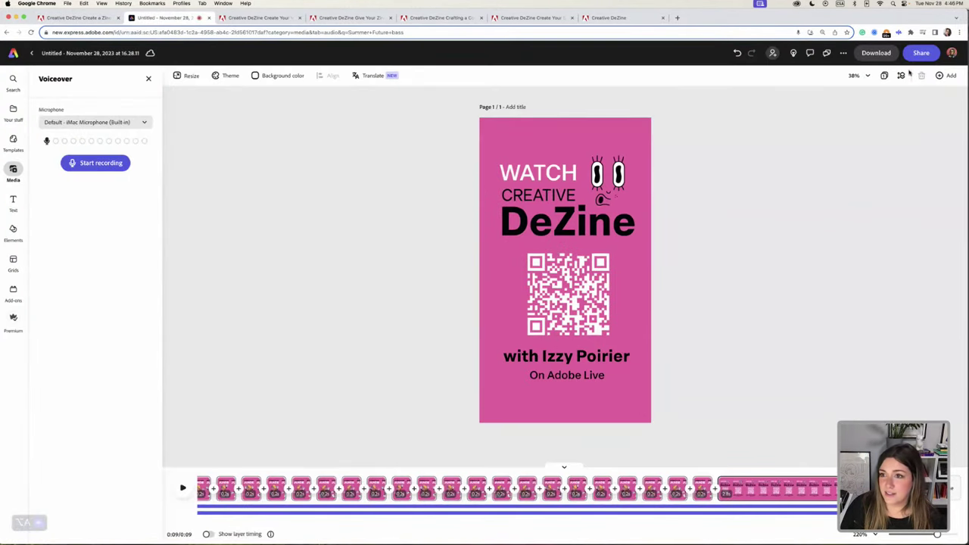
Keep MP4 as the download format, then return to the Visual Examples slide deck tab.
left_click(878, 53)
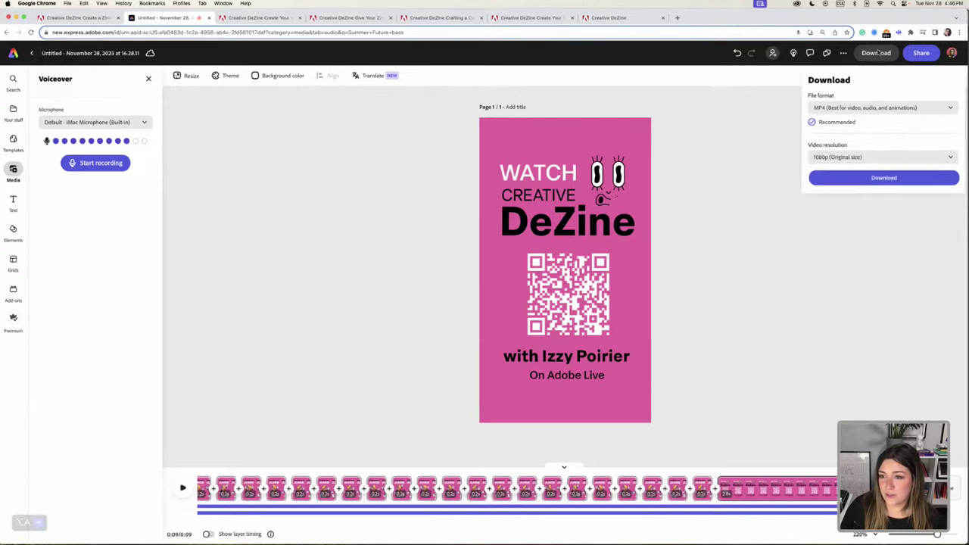
left_click(933, 109)
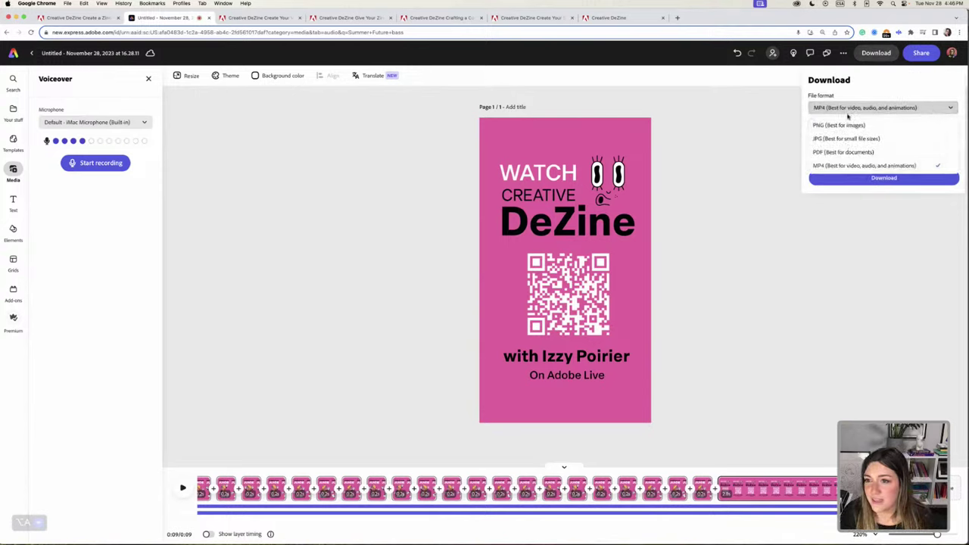
left_click(701, 106)
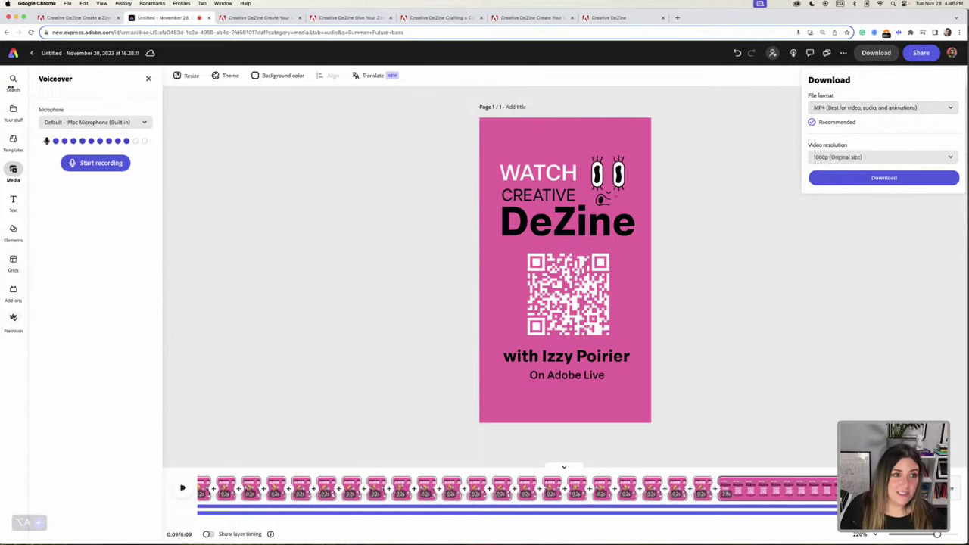
left_click(101, 18)
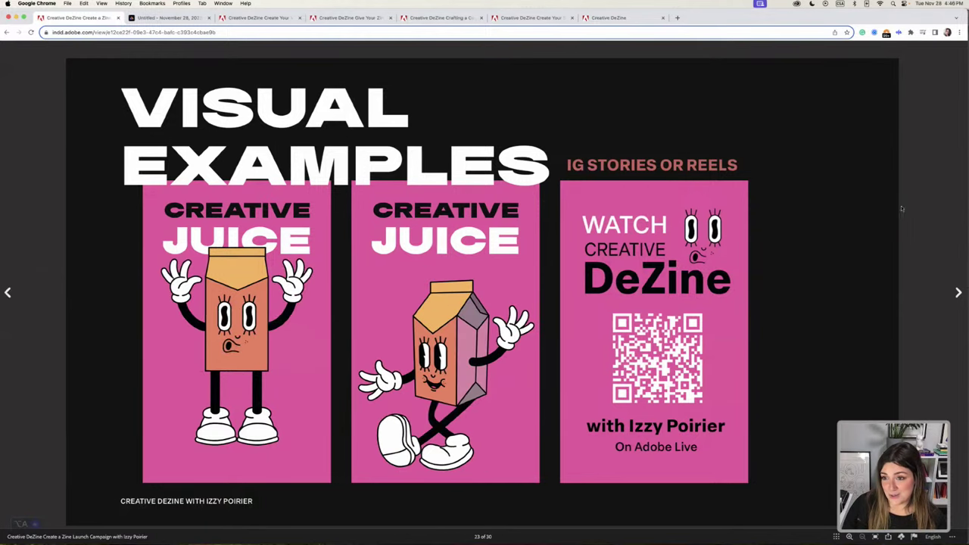
Advance the deck two slides to NEW! FESTIVE CJ ZINE!, then switch to Illustrator.
left_click(959, 293)
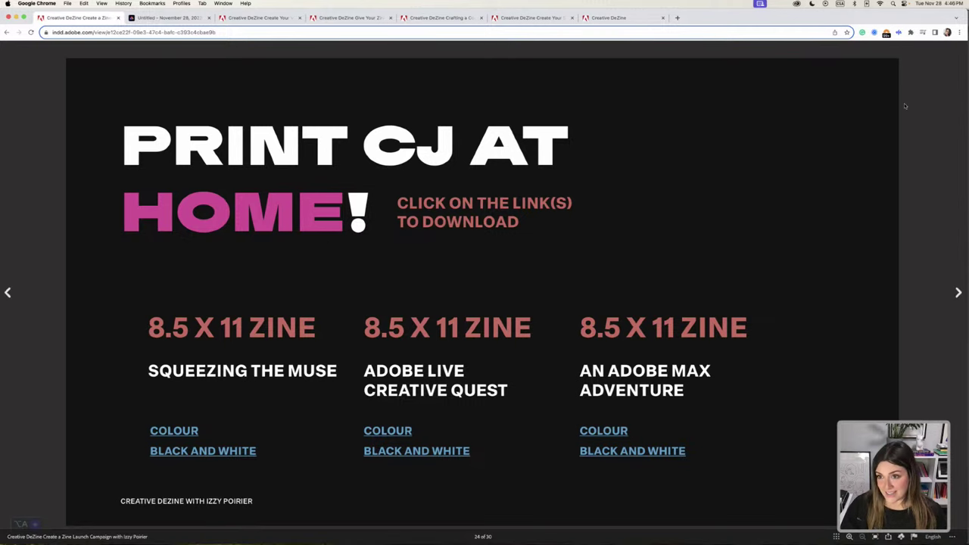
left_click(958, 295)
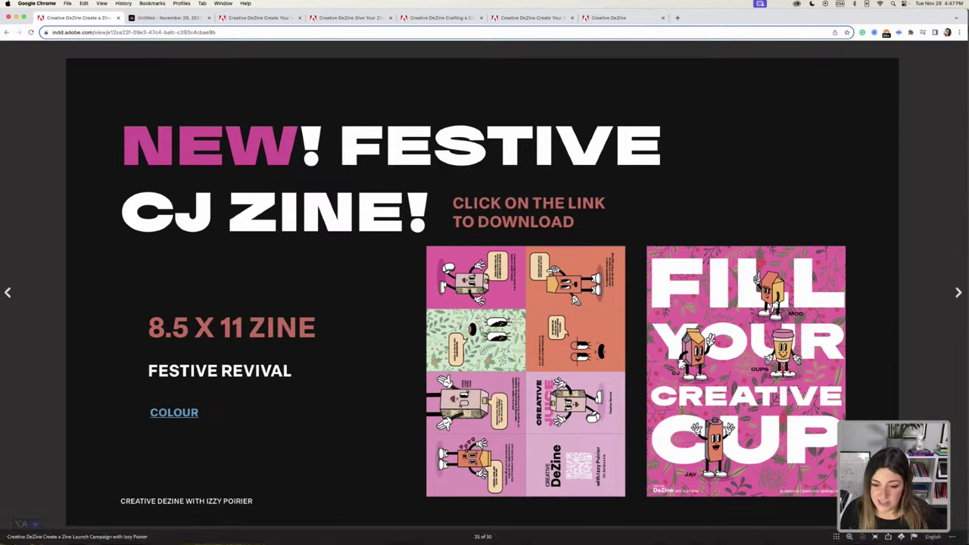
left_click(753, 526)
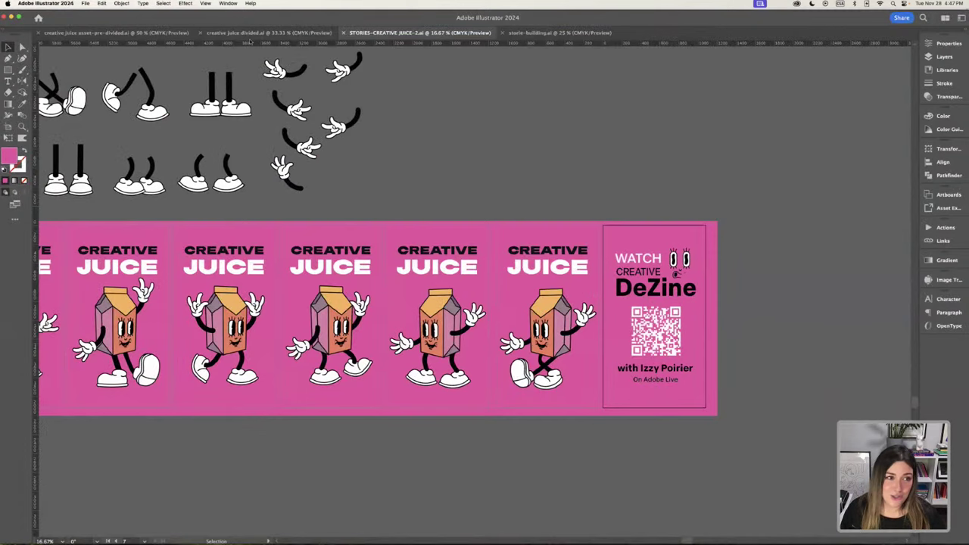
Open the recent file 8.5 x 11 template-story4 colour.ai.
left_click(86, 4)
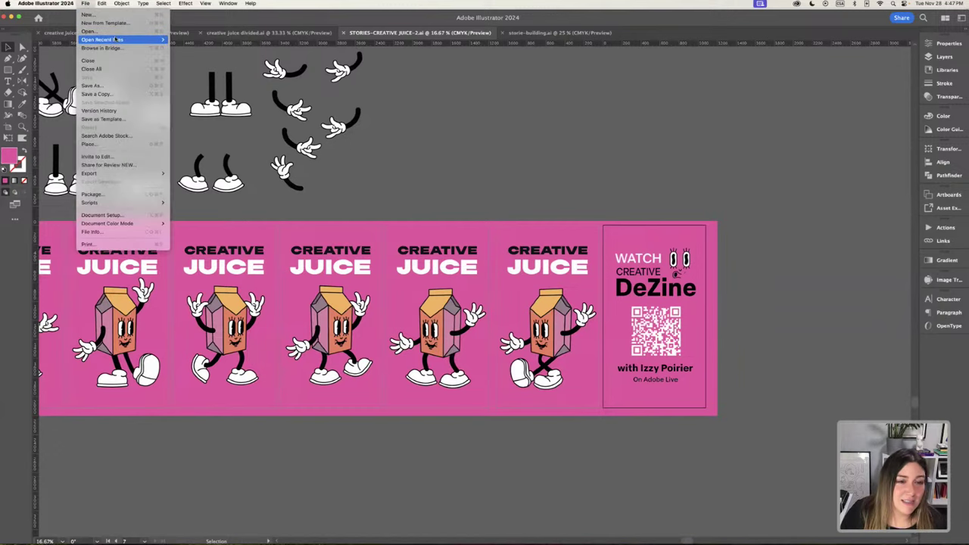
mouse_move(116, 38)
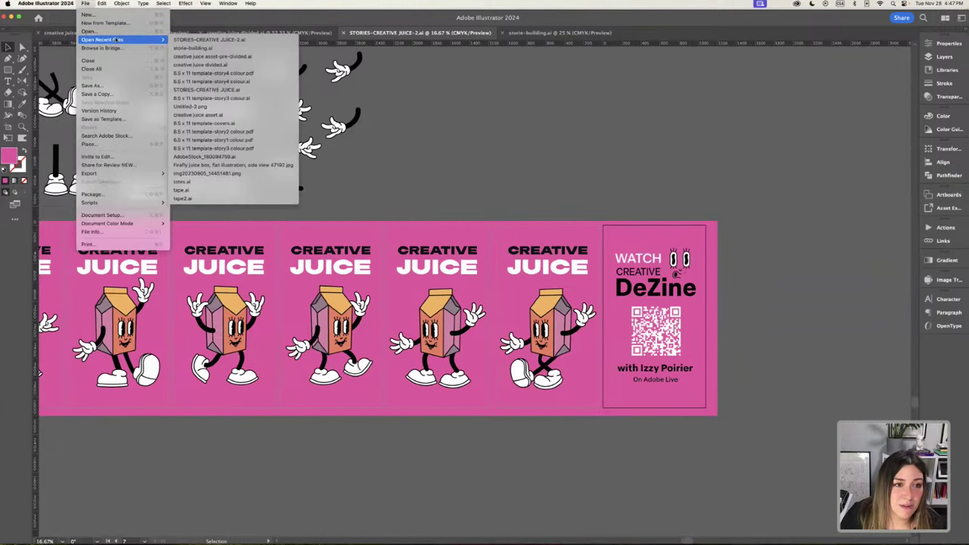
left_click(249, 81)
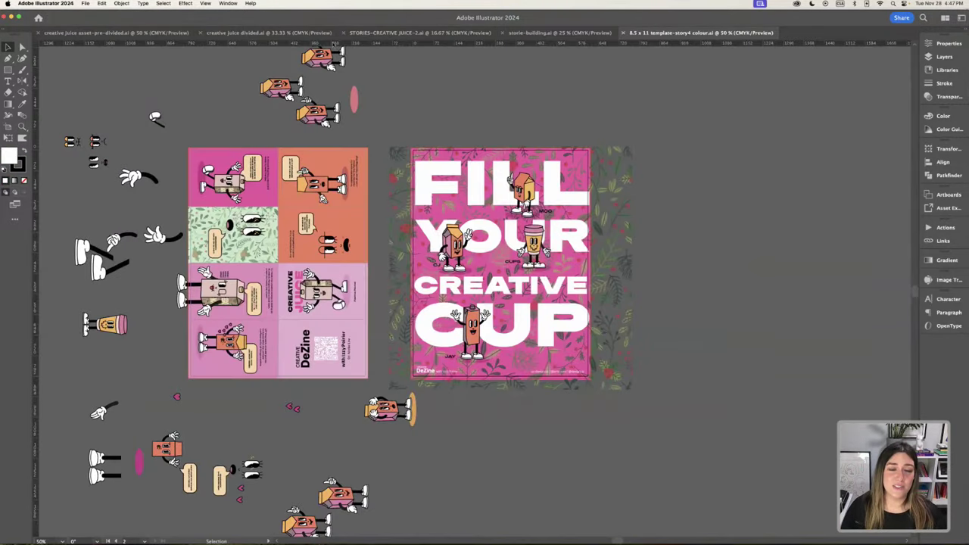
Switch to Trim View and zoom in on the left zine artboard.
left_click(206, 4)
left_click(210, 51)
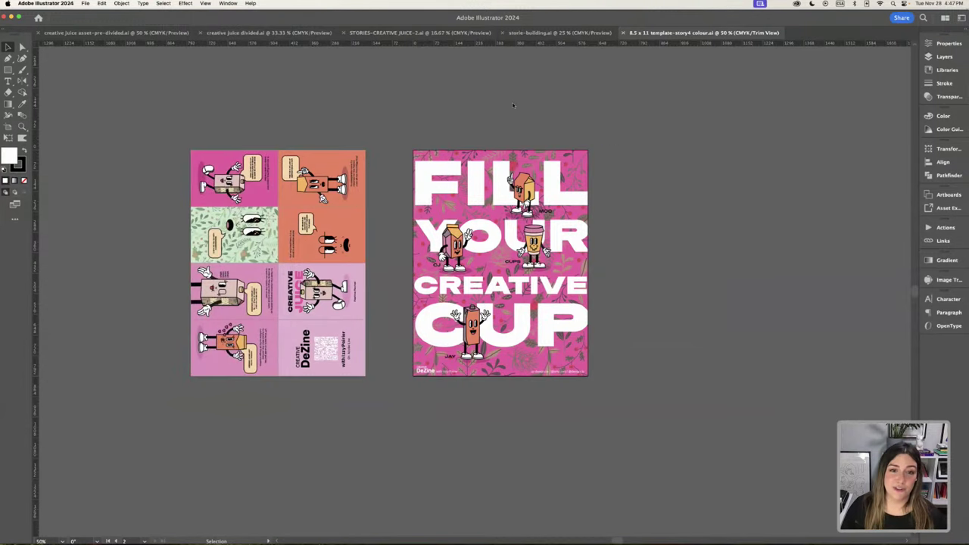
left_click_drag(502, 113, 541, 99)
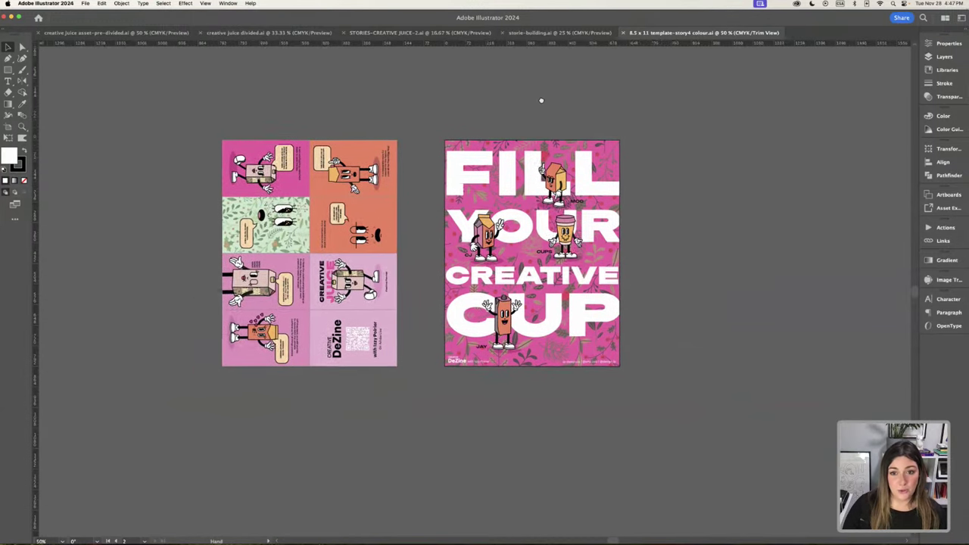
key("super+equal")
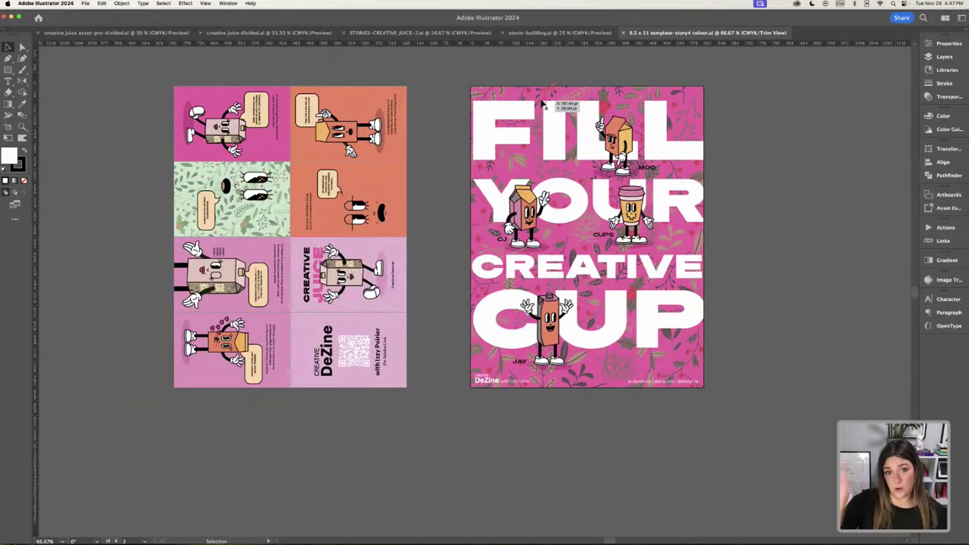
key("a")
scroll(454, 176, "up", 2)
scroll(454, 175, "left", 1)
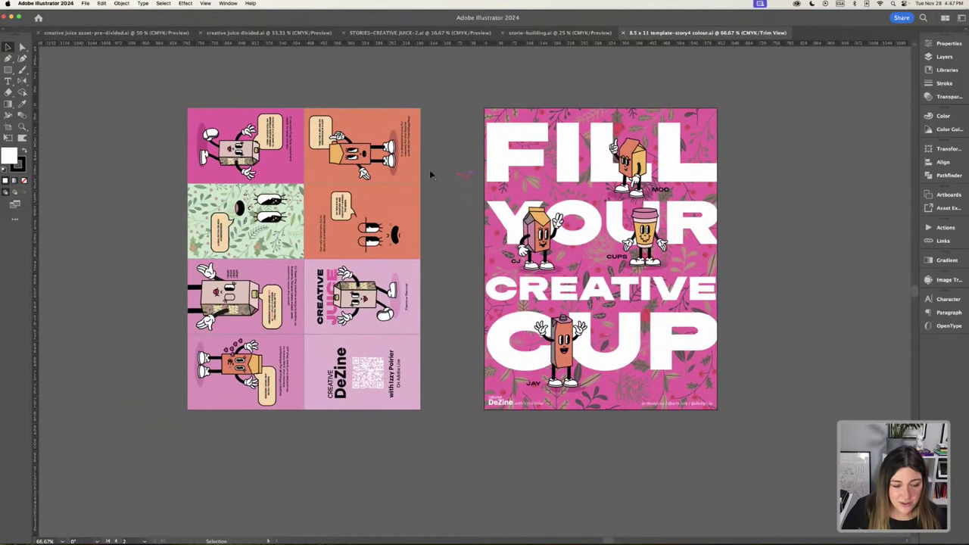
scroll(431, 174, "up", 5)
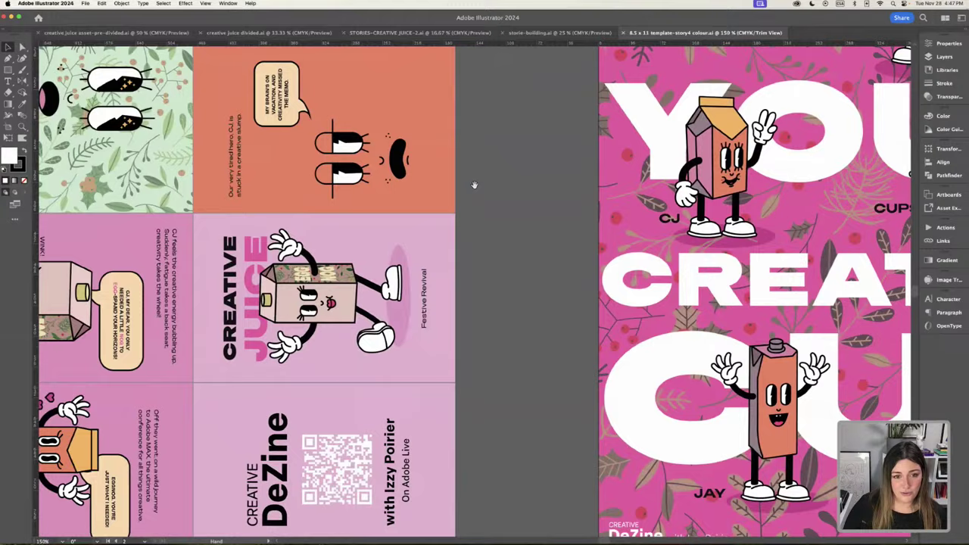
left_click_drag(474, 185, 628, 235)
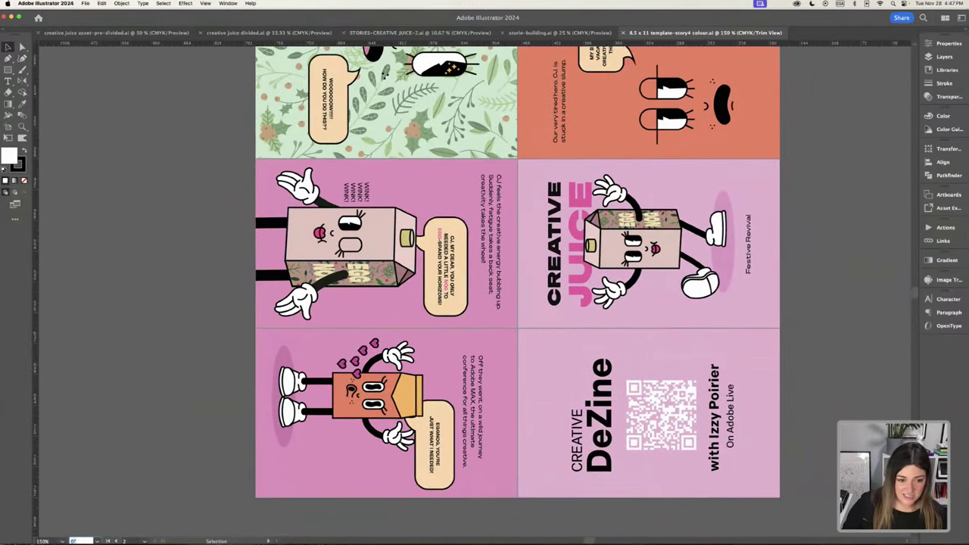
Rotate the canvas view 90° so the zine panels read upright.
type("90")
key("Return")
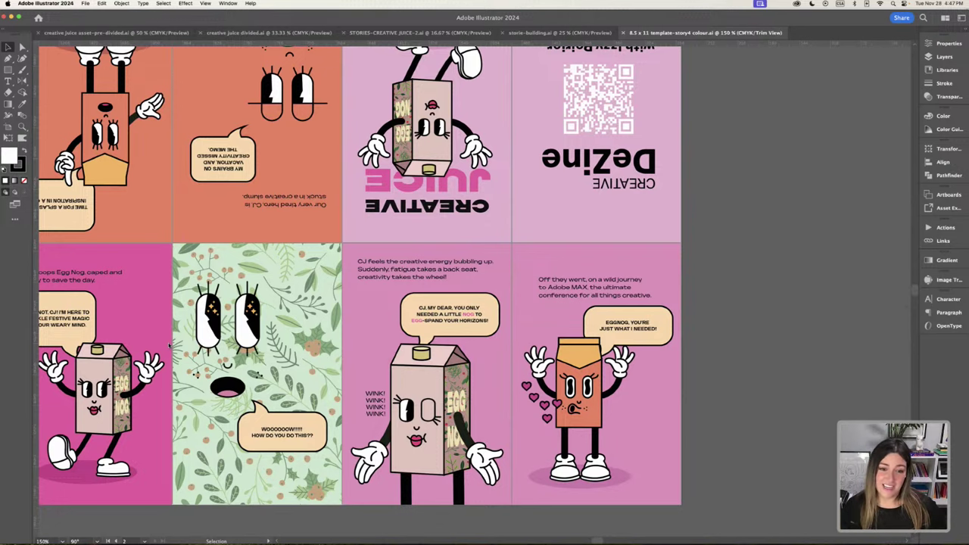
scroll(310, 307, "down", 2)
scroll(311, 308, "left", 2)
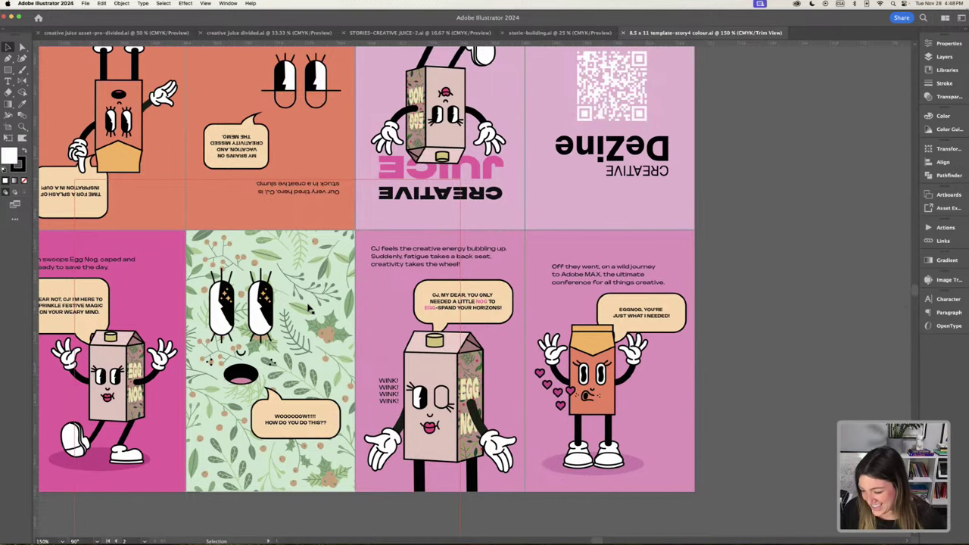
scroll(441, 295, "down", 3)
key("a")
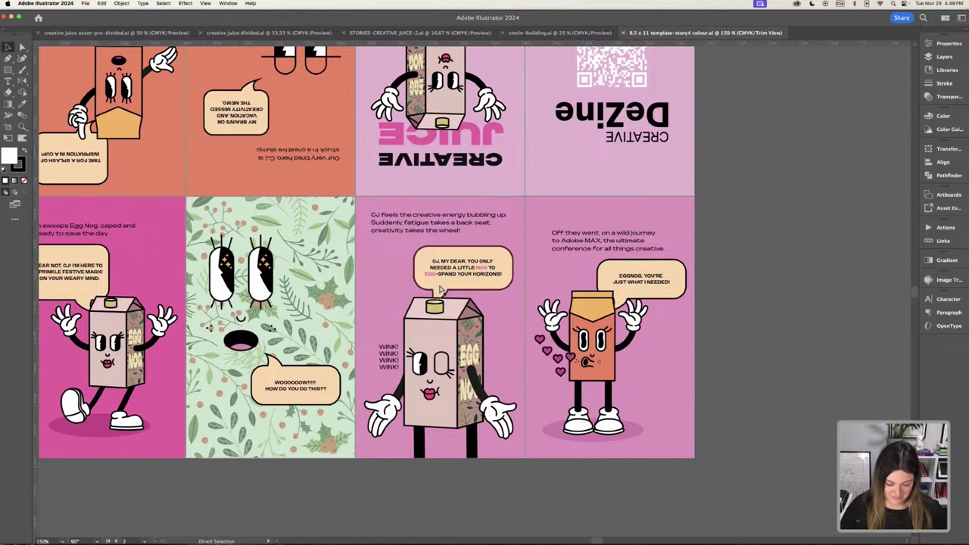
key("super+equal")
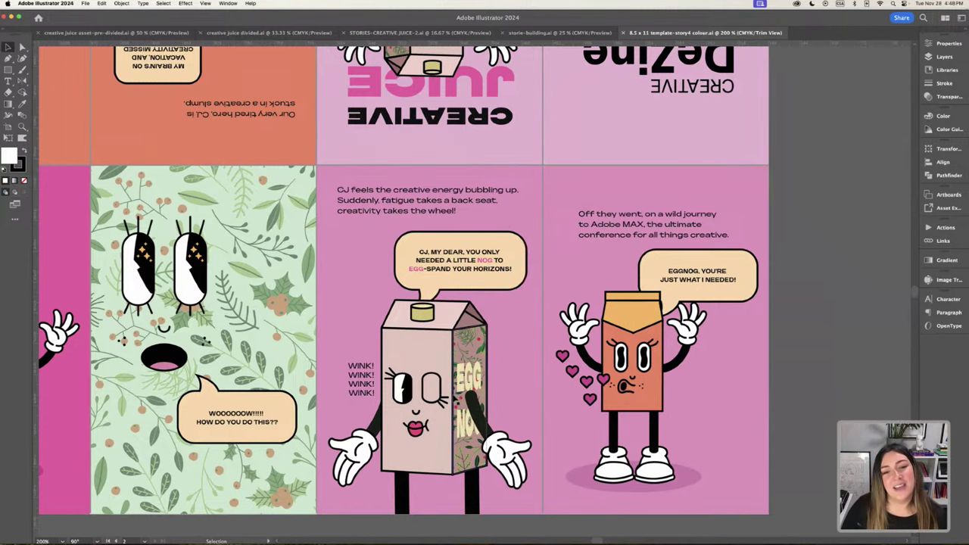
scroll(480, 341, "down", 1)
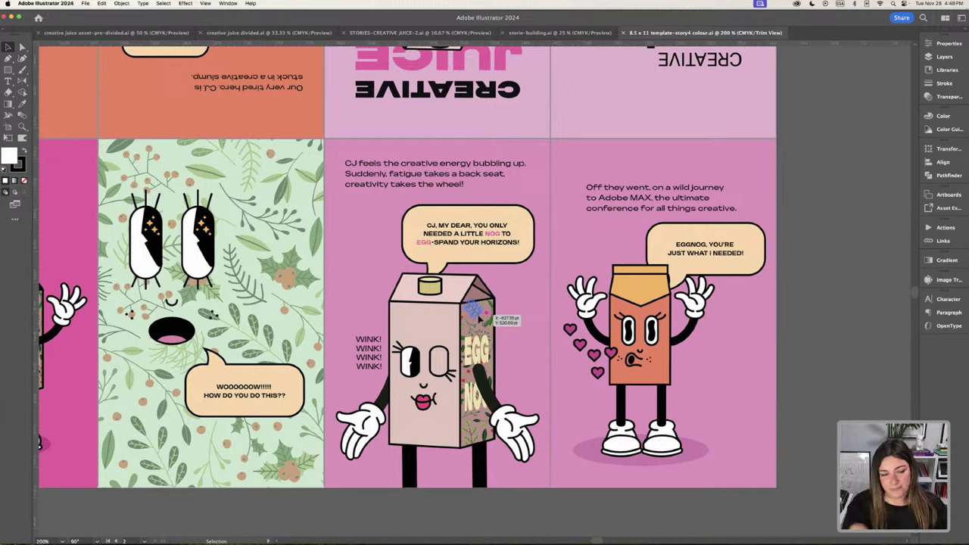
left_click(85, 4)
left_click(189, 224)
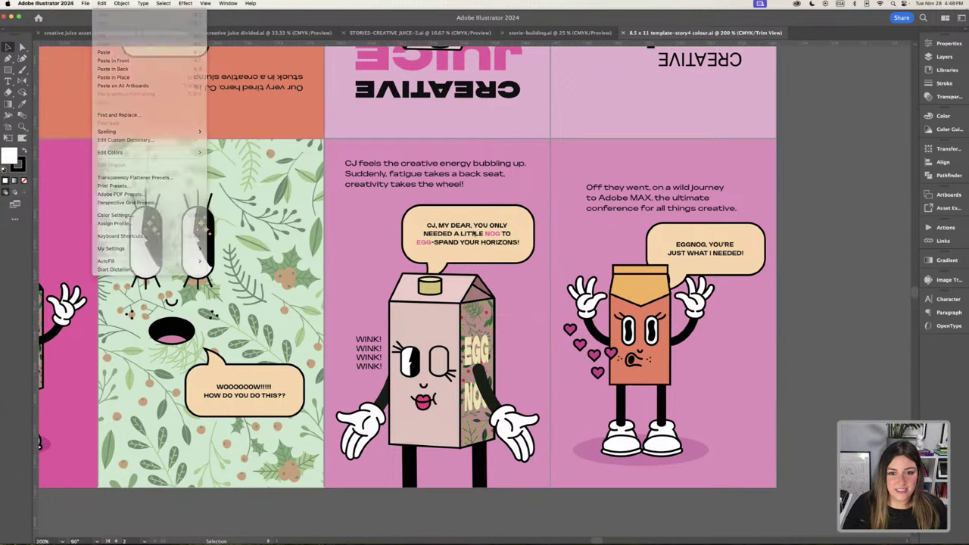
left_click(449, 220)
left_click(478, 334)
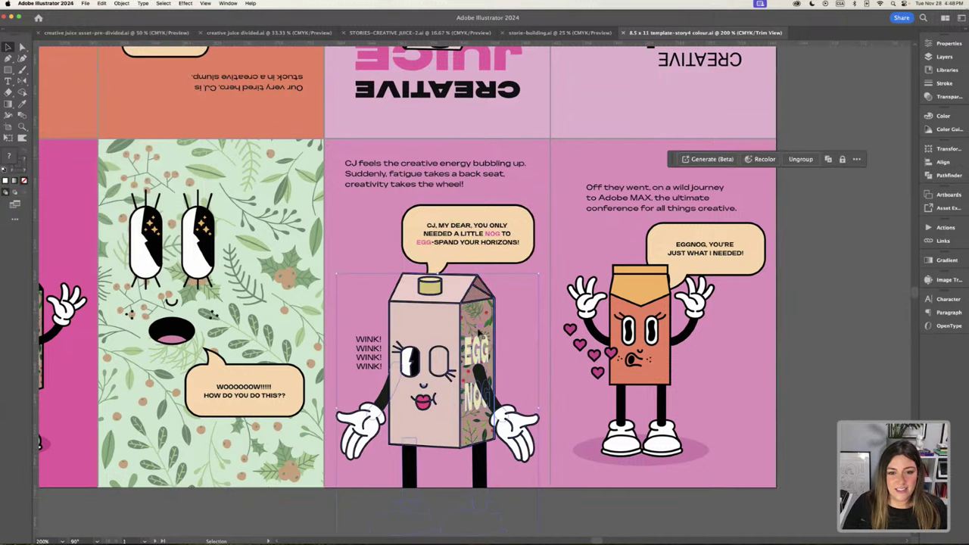
left_click(120, 4)
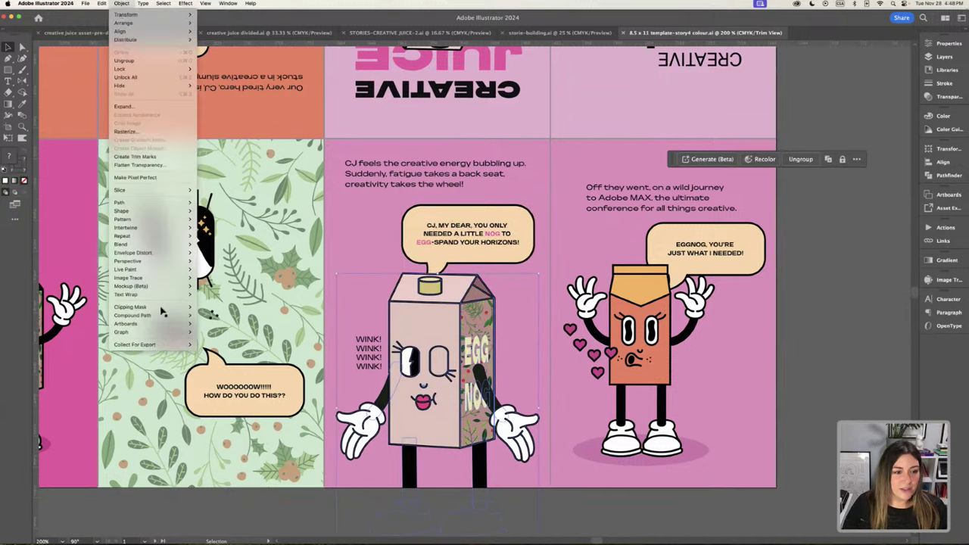
mouse_move(162, 311)
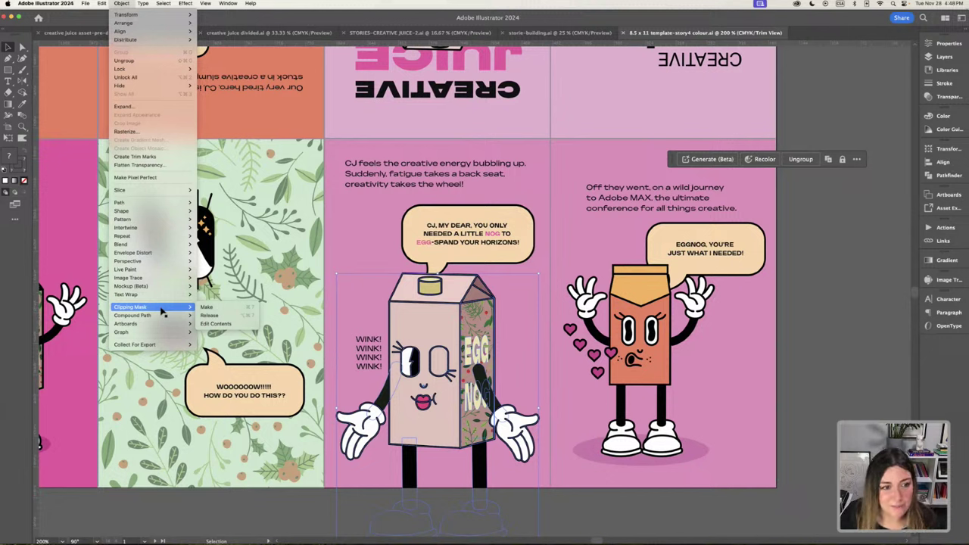
left_click(808, 284)
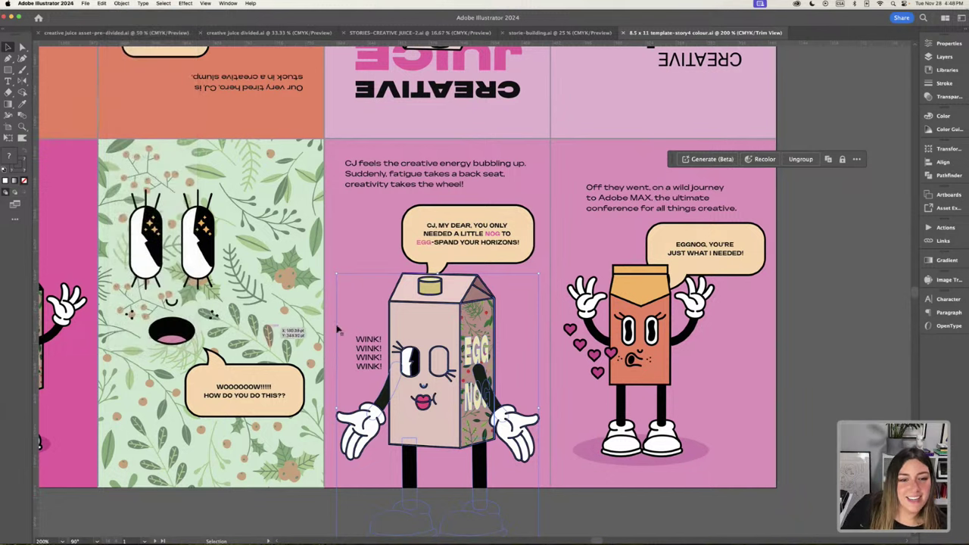
left_click(827, 332)
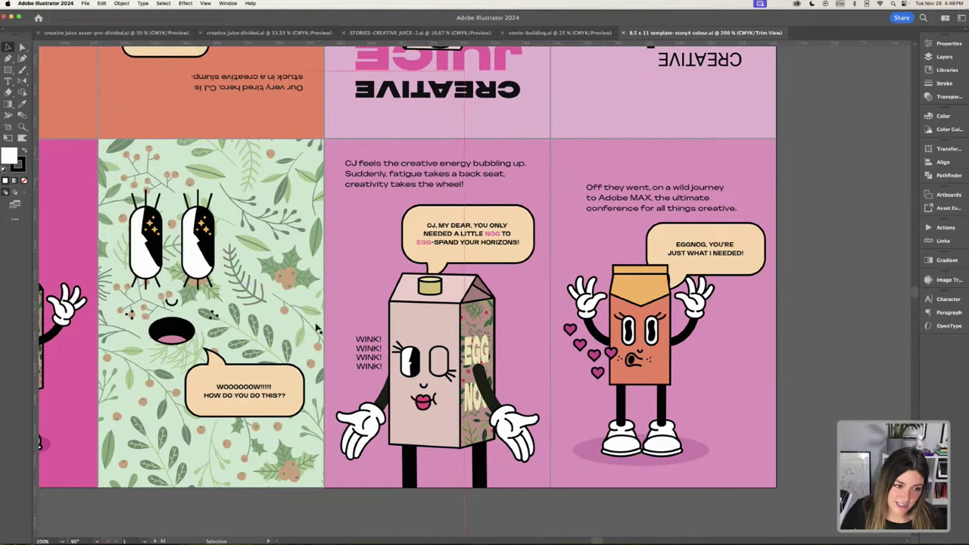
scroll(404, 331, "left", 5)
scroll(315, 324, "left", 5)
scroll(315, 324, "left", 5)
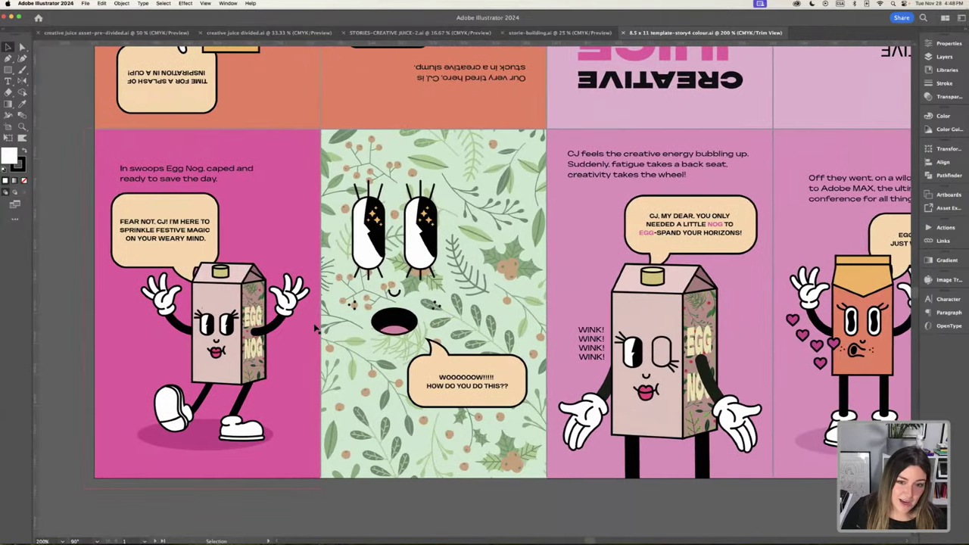
scroll(424, 424, "right", 3)
mouse_move(197, 527)
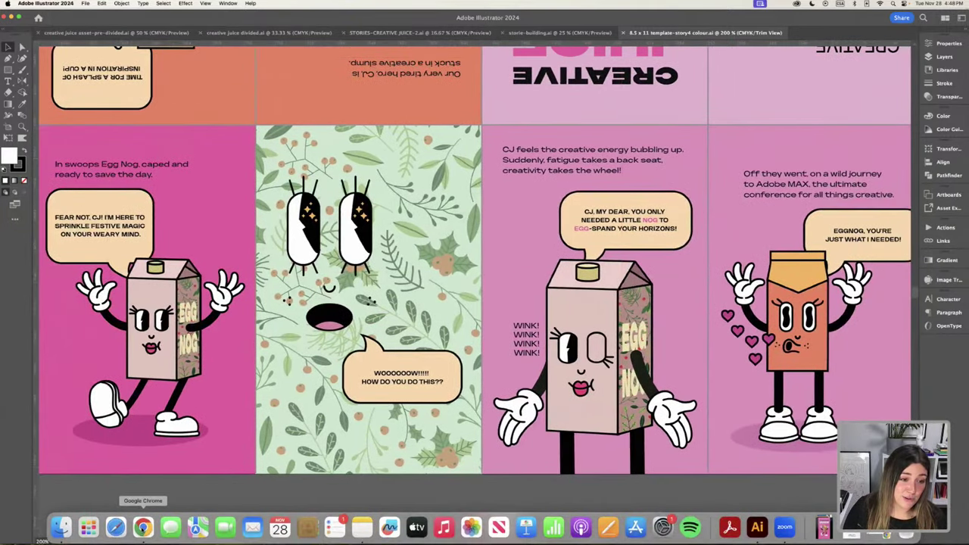
Return to the Chrome deck and advance past the Creative DeZine Recap to slide 27, Let's Connect.
left_click(143, 528)
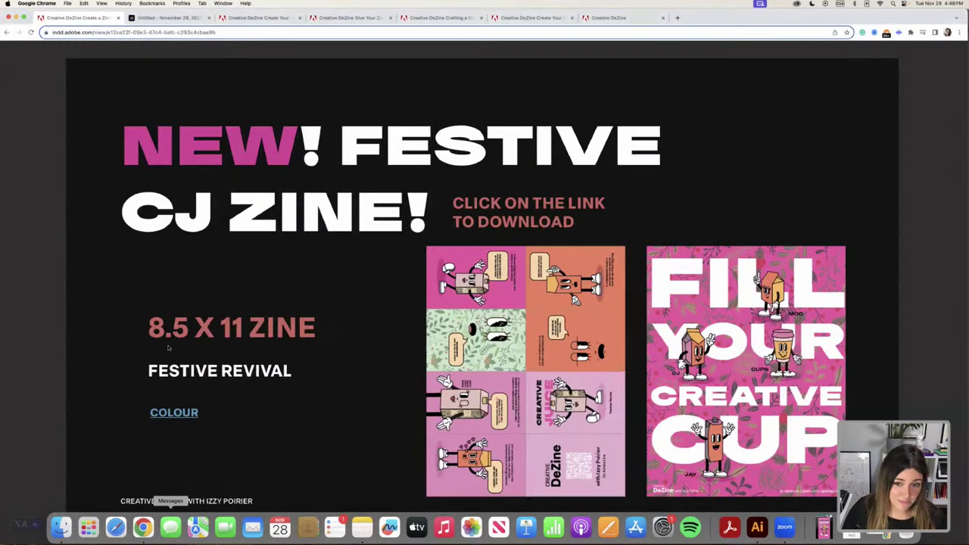
left_click(958, 292)
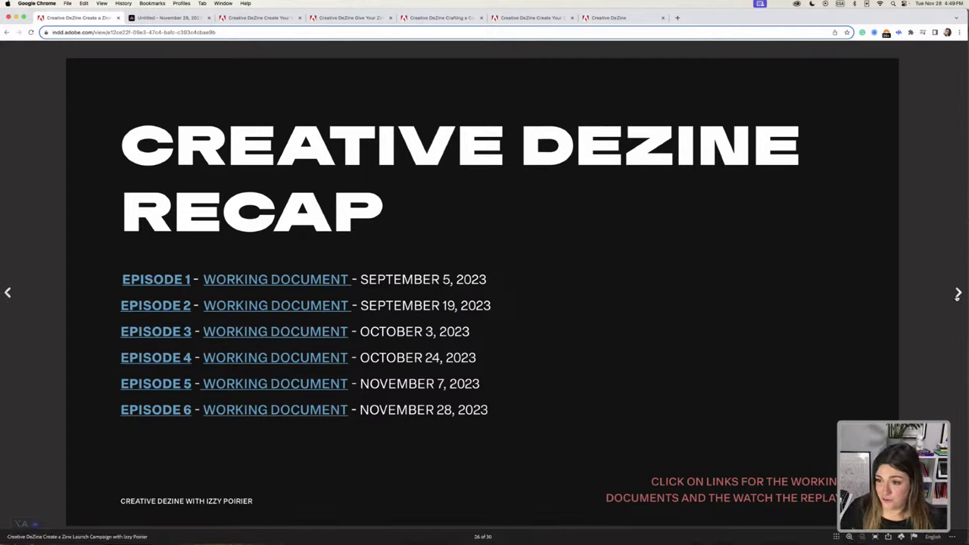
left_click(958, 293)
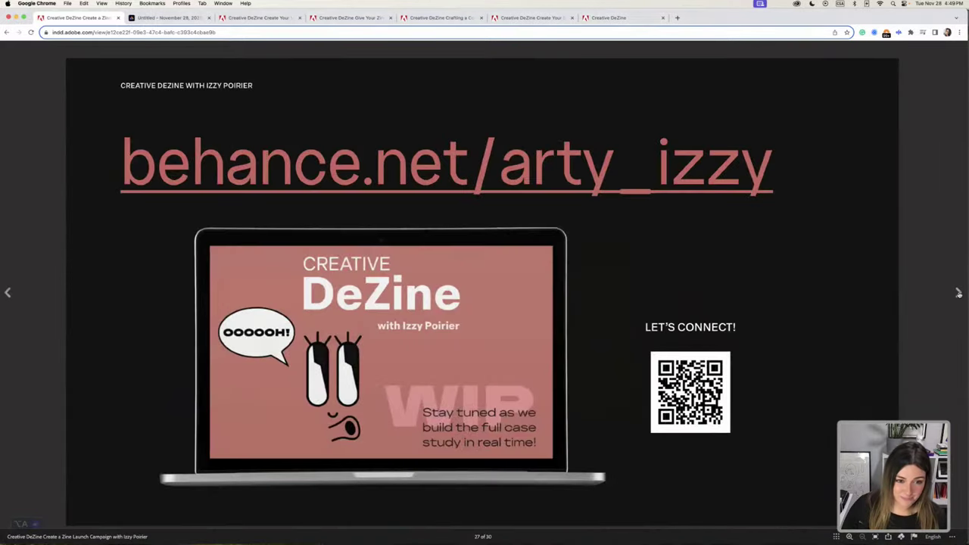